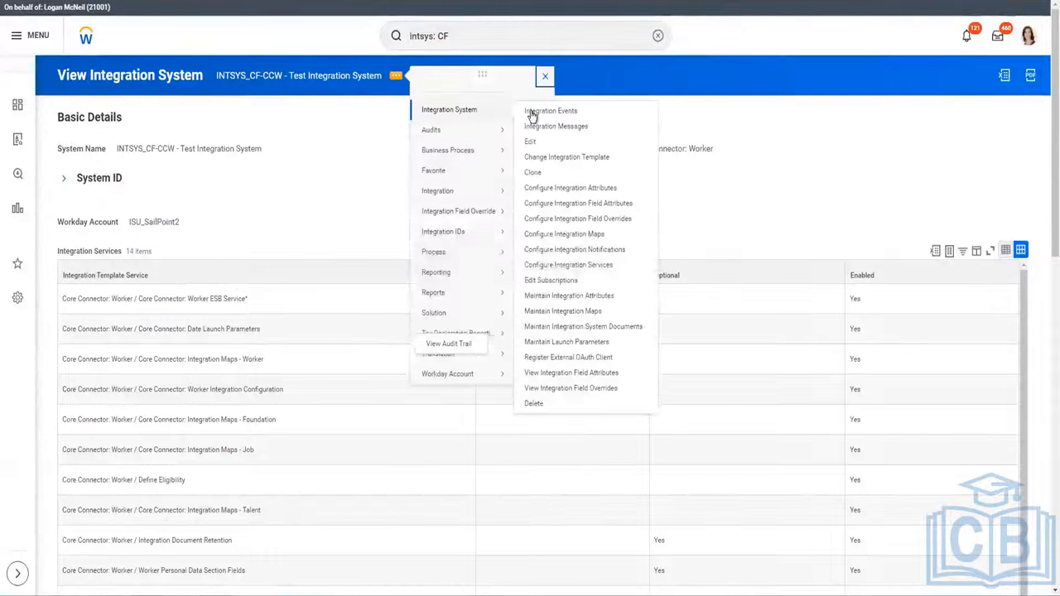
# Search the Integration Events for INTSYS_CF-CCW and open the 2023-03-15 event in a new tab.
pyautogui.press('F5')
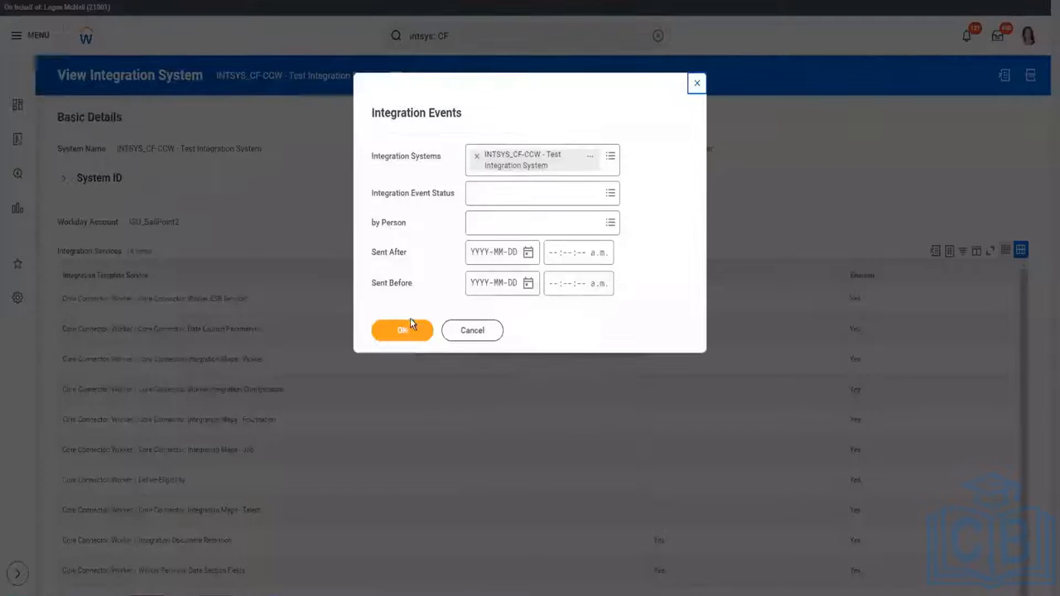
pyautogui.click(412, 330)
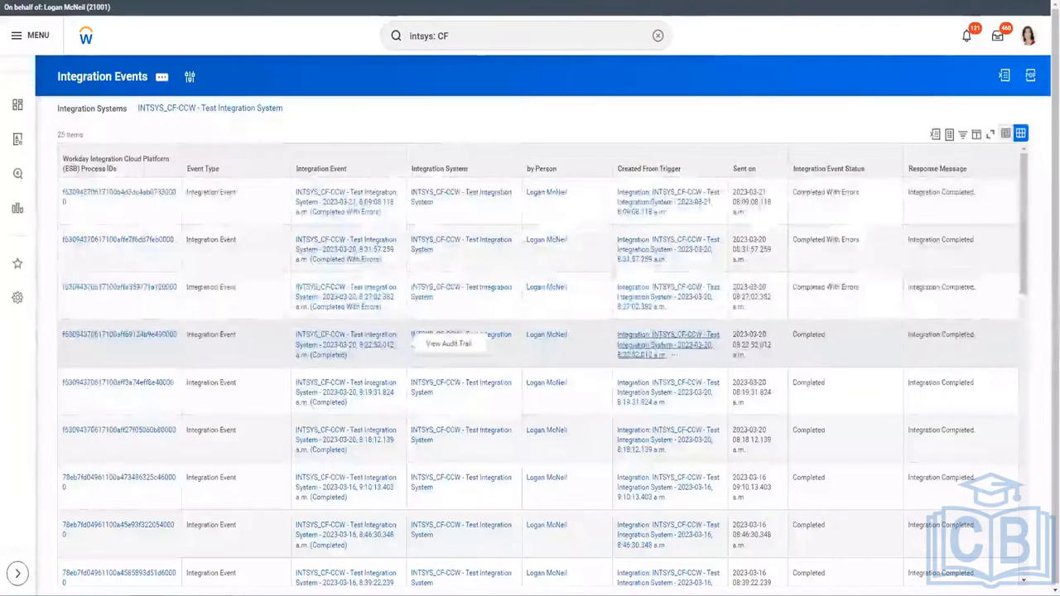
pyautogui.scroll(-4, 348, 515)
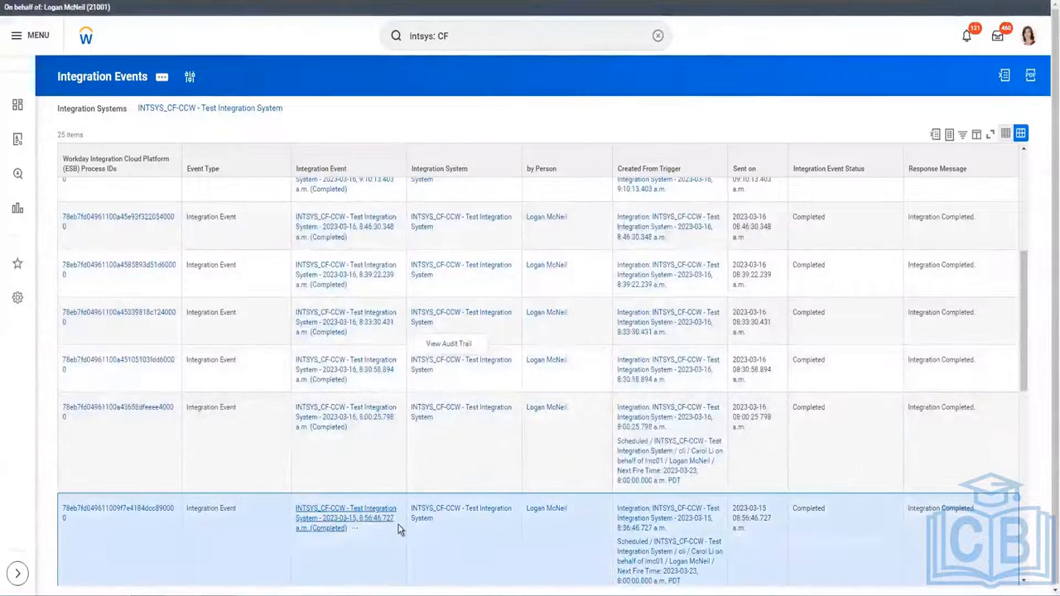
pyautogui.rightClick(398, 518)
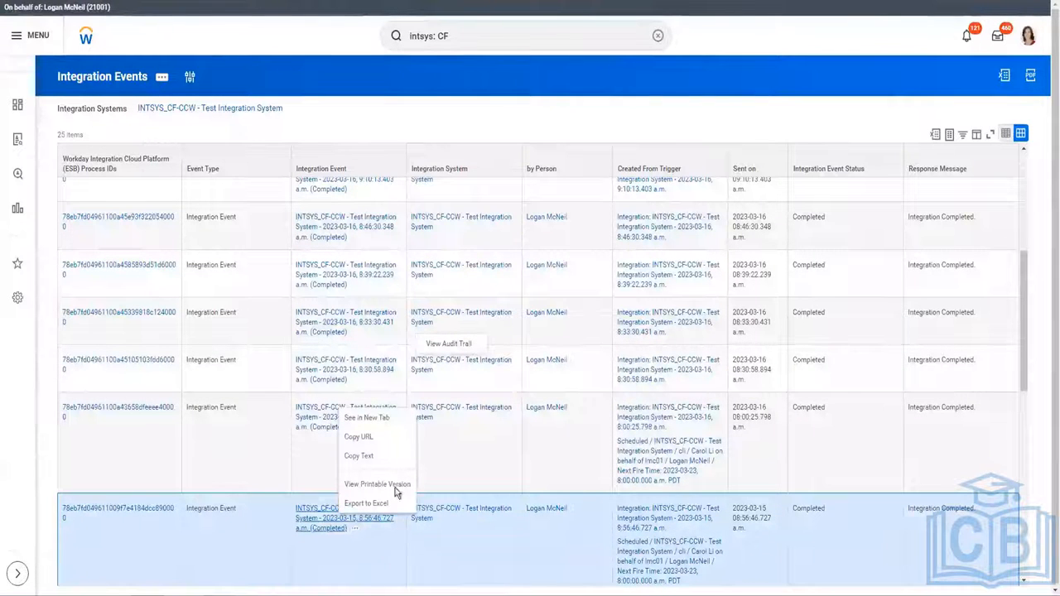
pyautogui.click(388, 418)
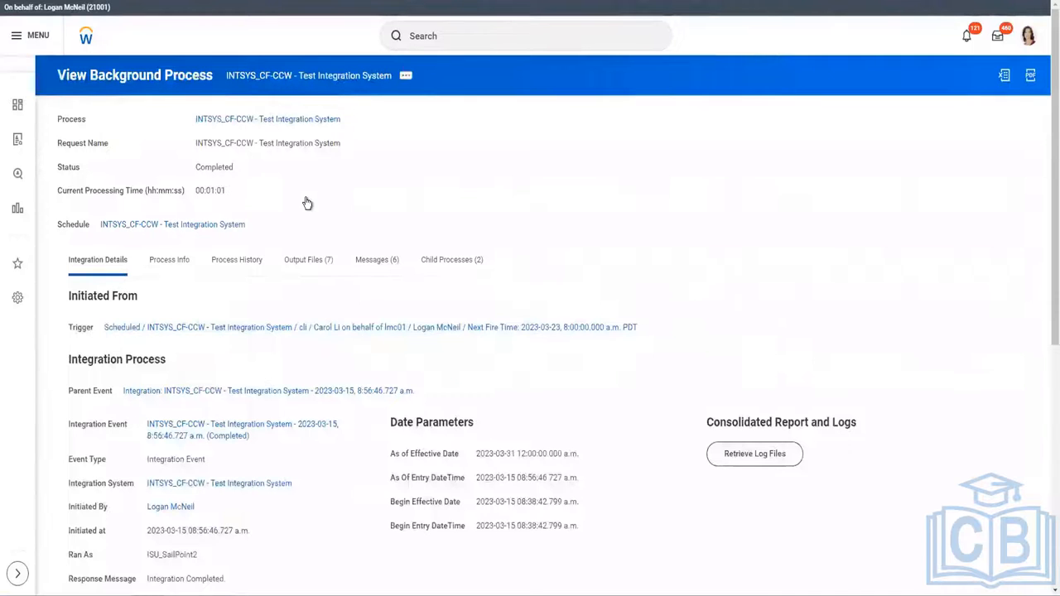
# Check the 2023-03-15 run's output files, selecting CF_CCW-Version24.xml, then return to the events list.
pyautogui.scroll(-5, 306, 203)
pyautogui.scroll(3, 298, 237)
pyautogui.scroll(2, 294, 243)
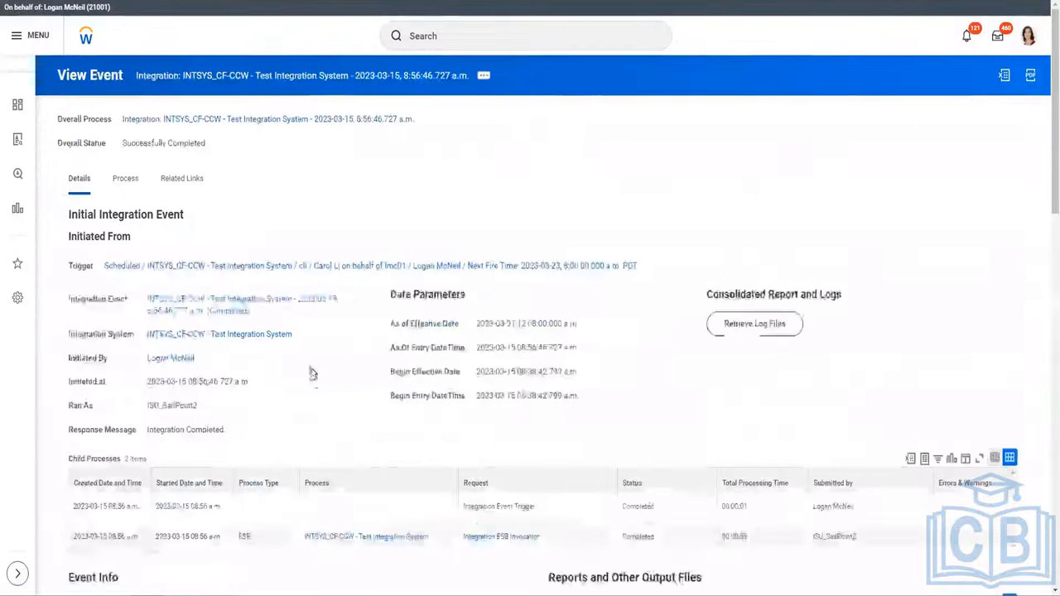
pyautogui.scroll(-5, 312, 373)
pyautogui.scroll(-1, 310, 374)
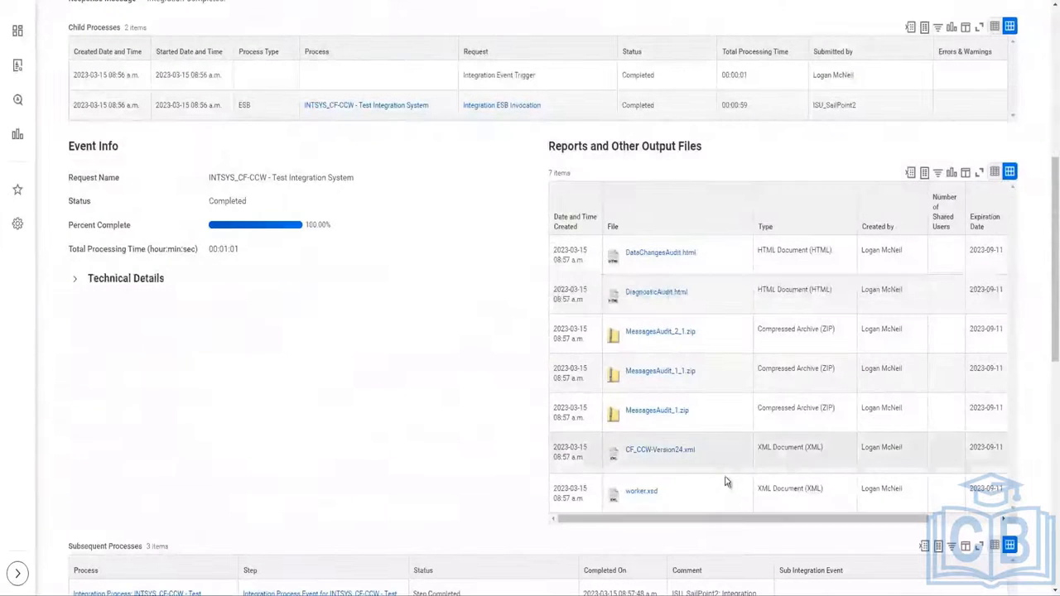
pyautogui.moveTo(710, 459); pyautogui.dragTo(620, 450)
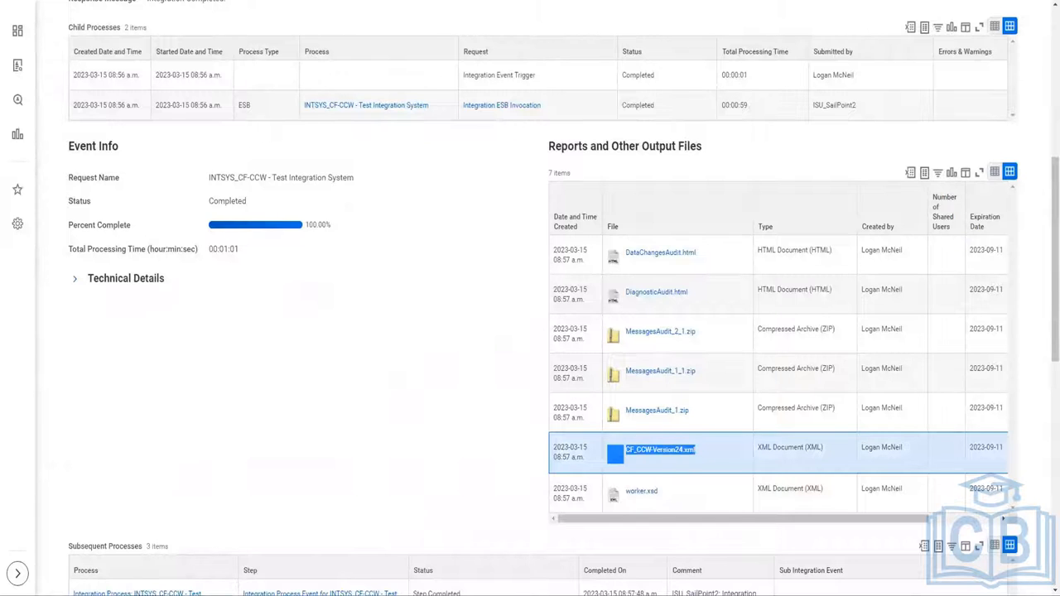
pyautogui.hotkey('ctrl', 'shift', 'Tab')
pyautogui.scroll(4, 497, 389)
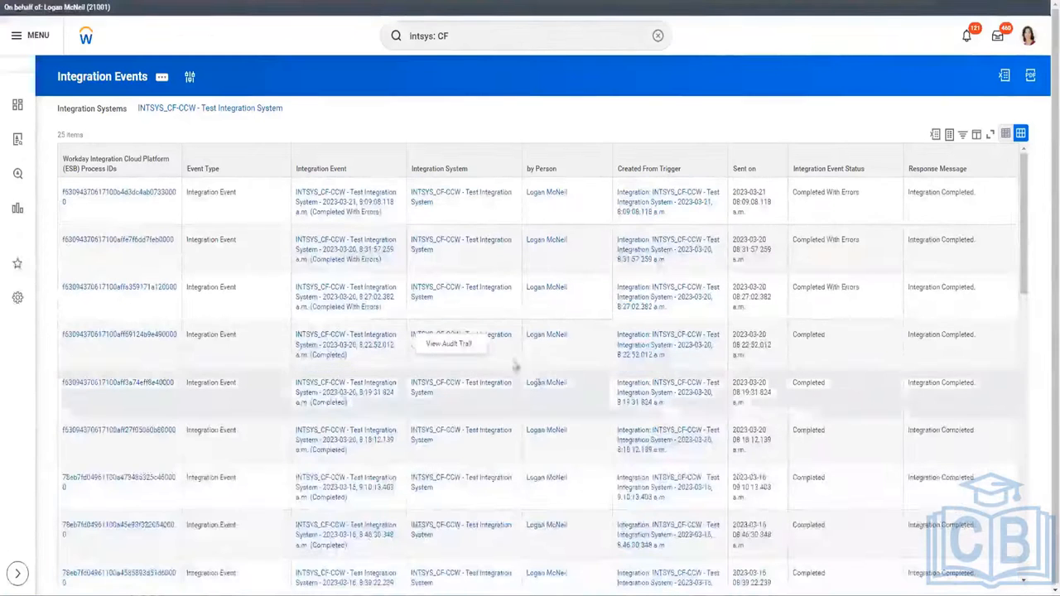
# Open the 2023-03-20 8:27 event in a new tab and review its details and output files.
pyautogui.rightClick(355, 211)
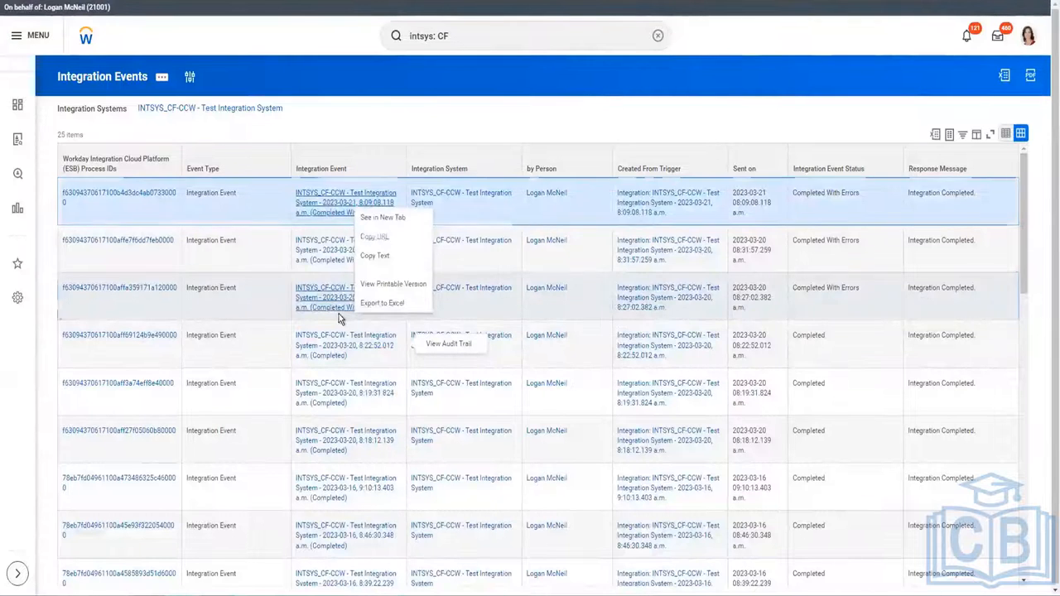
pyautogui.rightClick(339, 313)
pyautogui.click(356, 316)
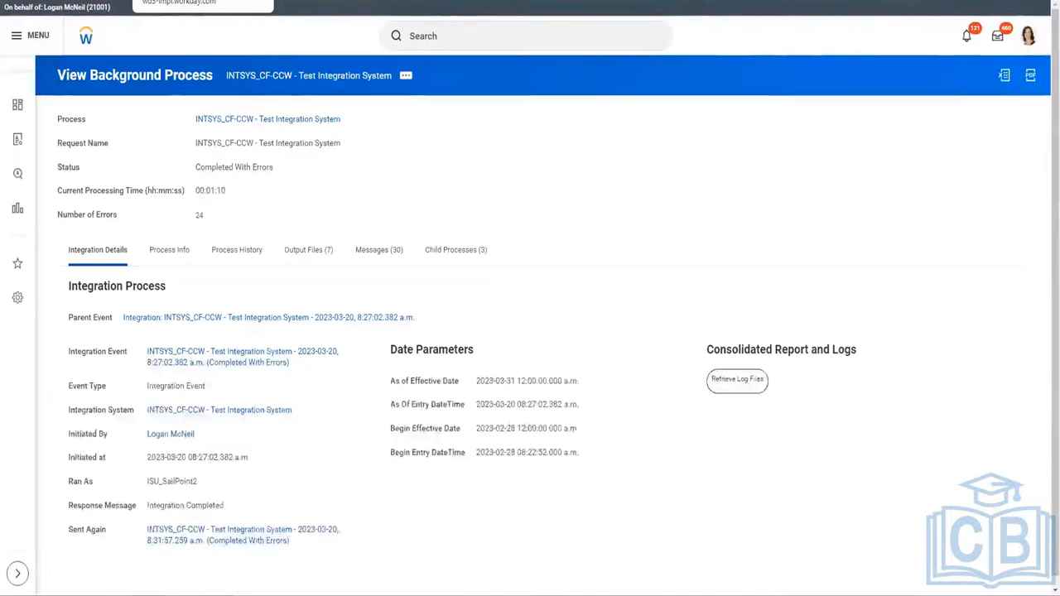
pyautogui.scroll(-2, 349, 313)
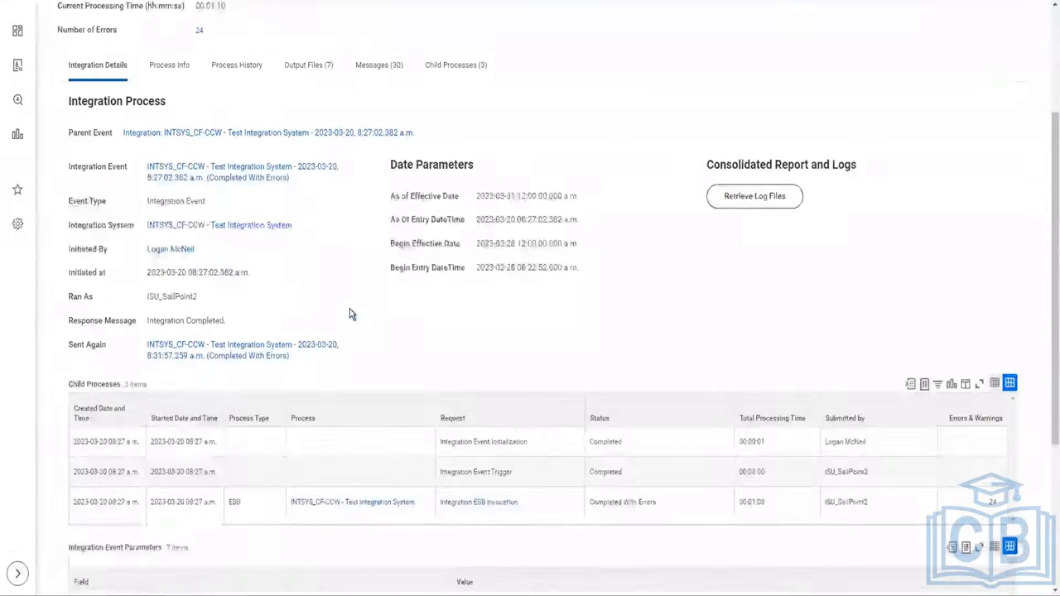
pyautogui.scroll(-3, 349, 311)
pyautogui.scroll(3, 225, 100)
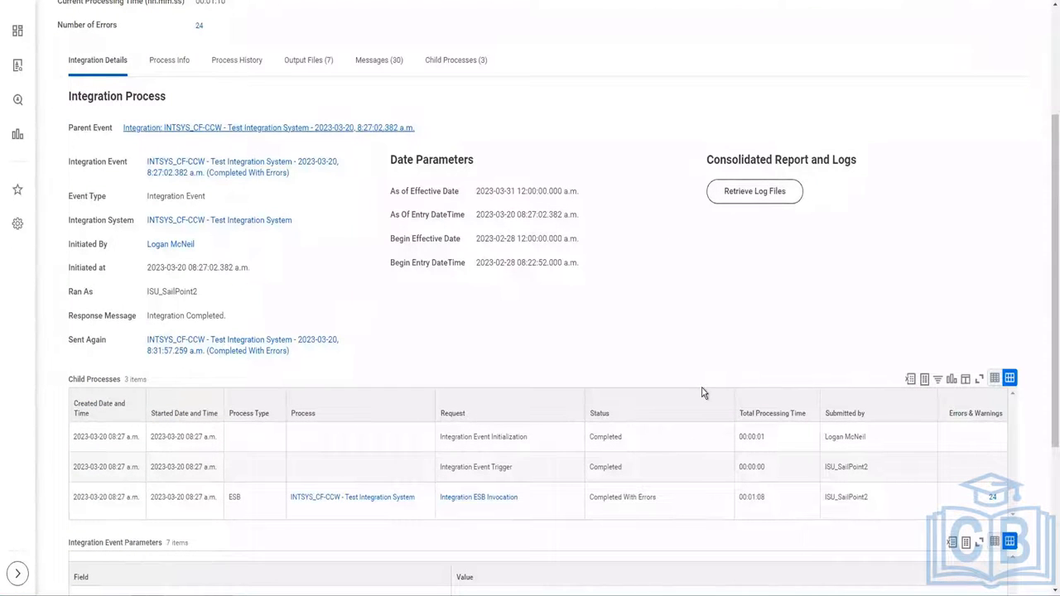
pyautogui.scroll(-3, 522, 306)
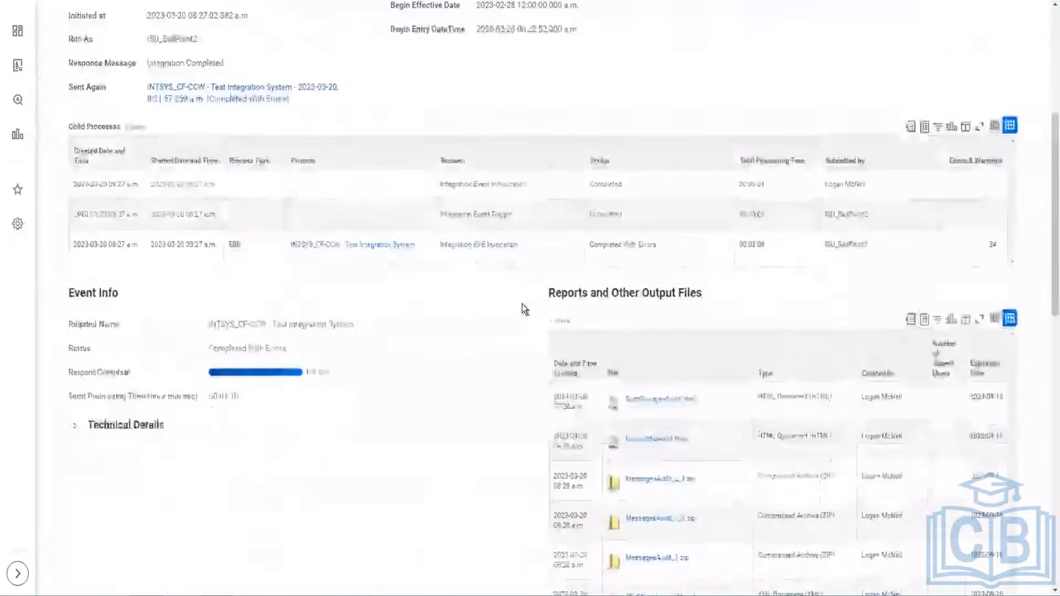
pyautogui.scroll(-3, 522, 304)
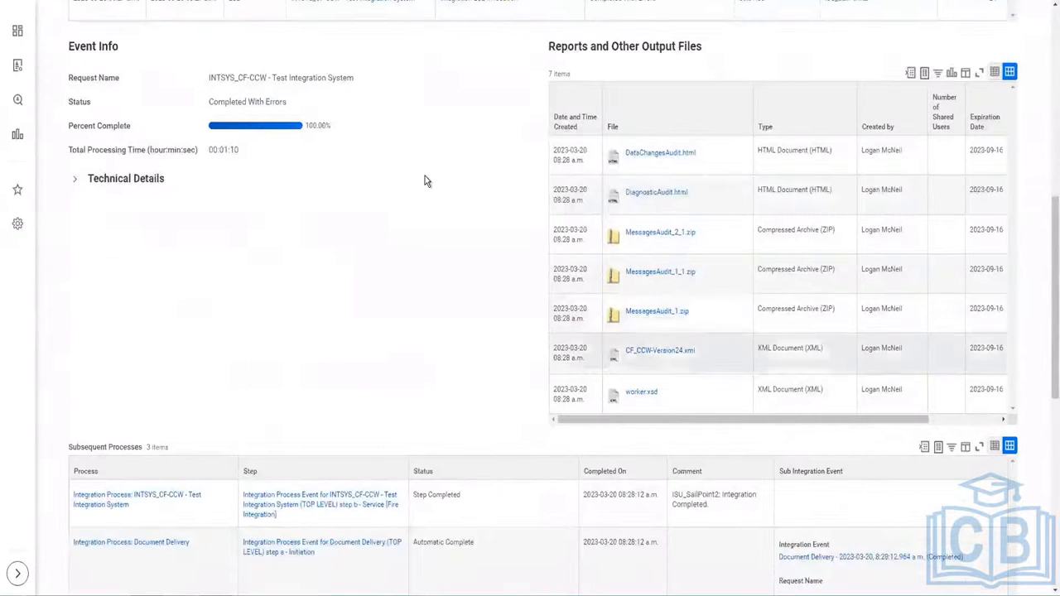
pyautogui.scroll(-8, 425, 180)
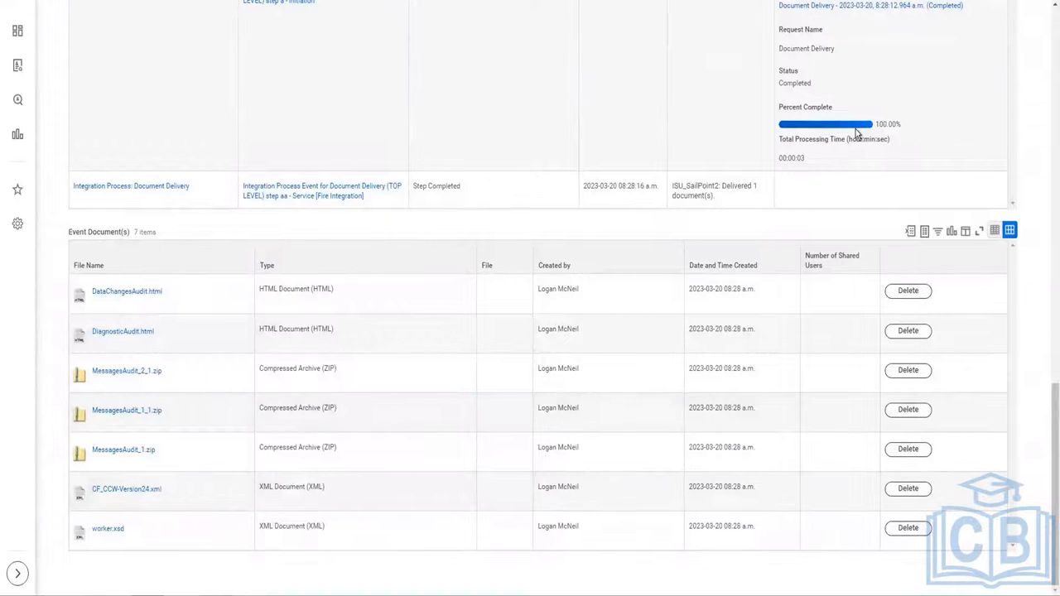
pyautogui.scroll(2, 856, 207)
pyautogui.scroll(5, 895, 142)
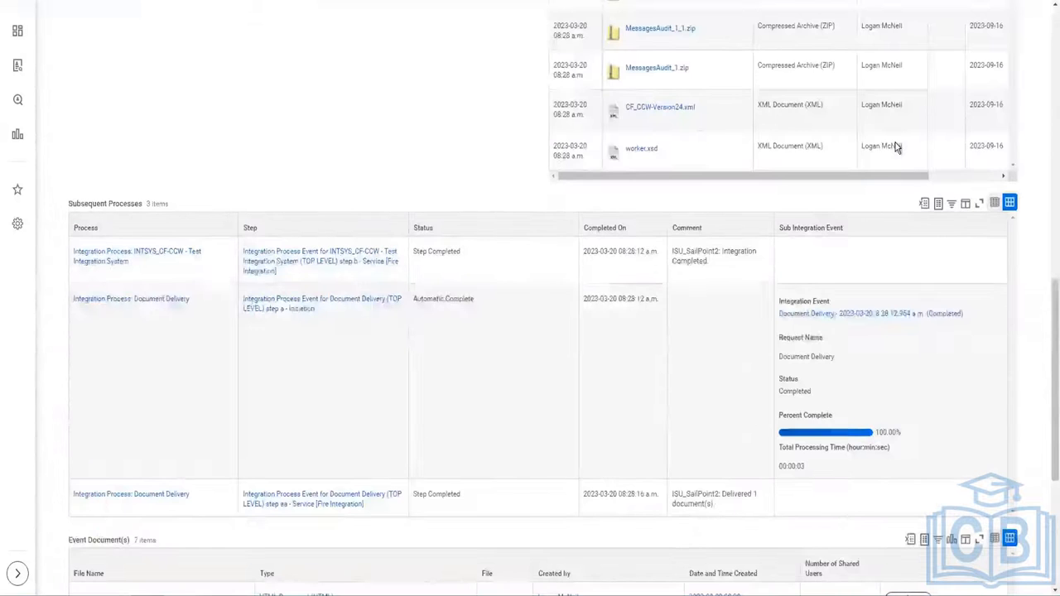
pyautogui.scroll(3, 1000, 135)
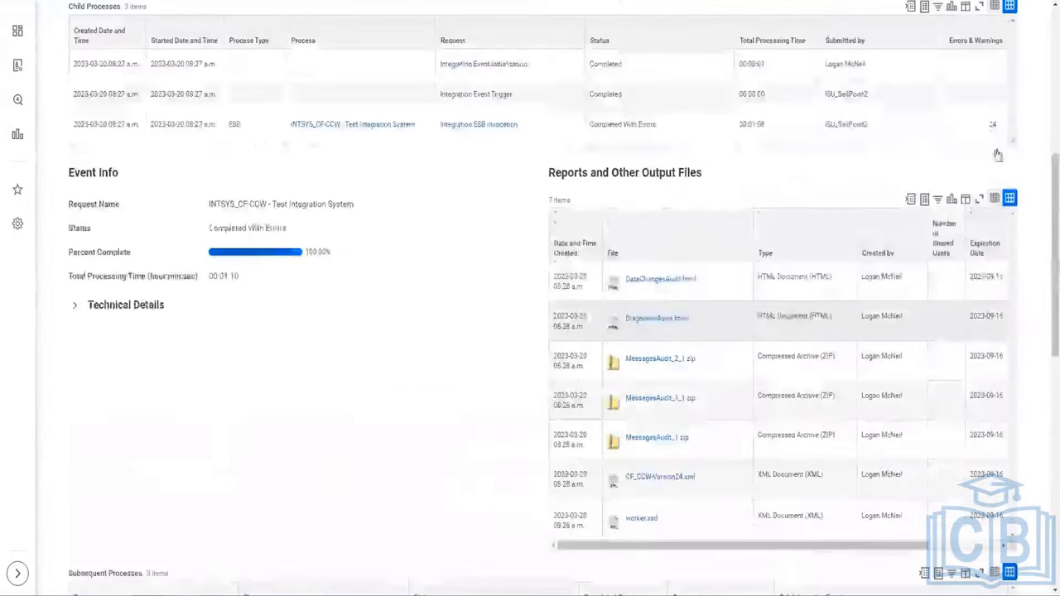
# Review the 24 Integration ESB Invocation errors about the empty Citizenship Status map, then close them.
pyautogui.click(994, 127)
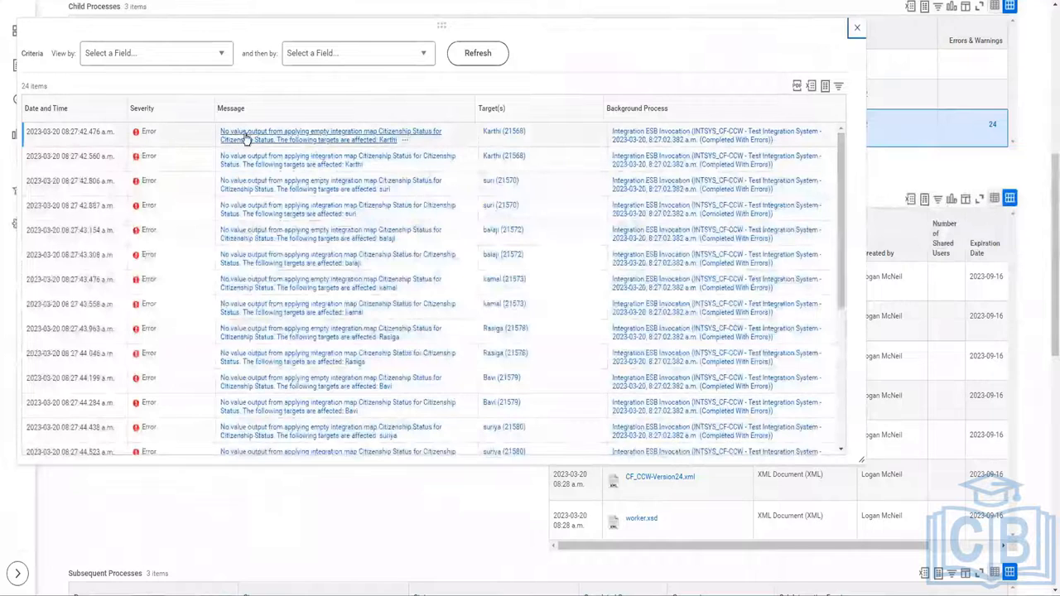
pyautogui.moveTo(419, 141)
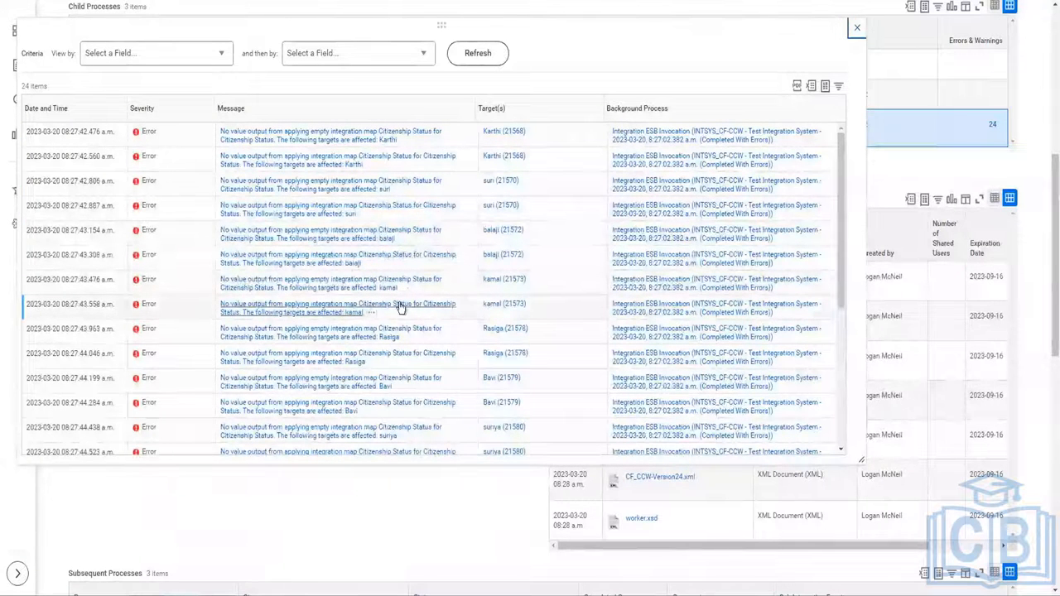
pyautogui.scroll(-3, 416, 398)
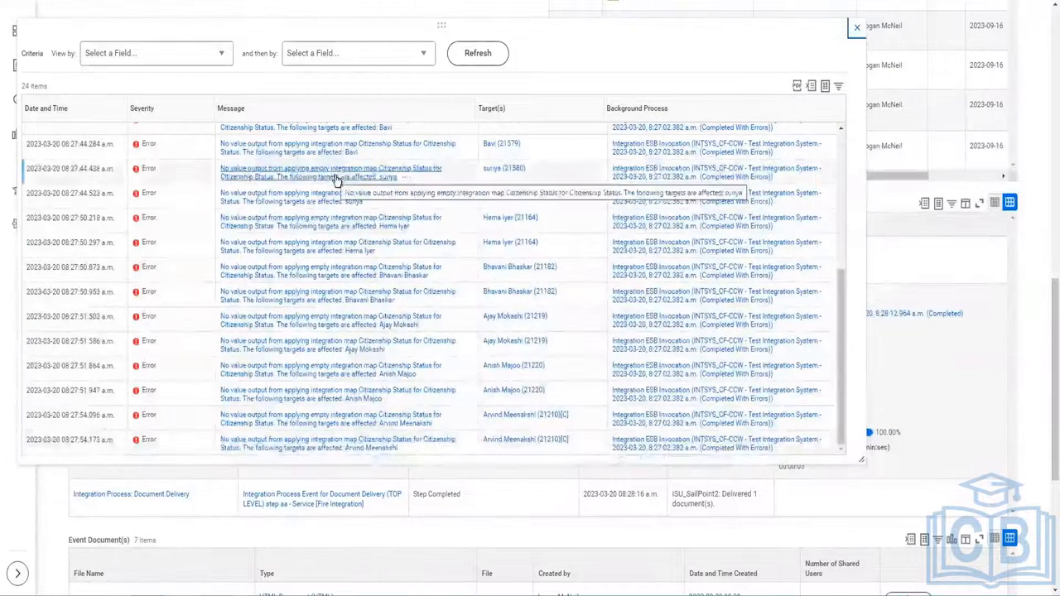
pyautogui.click(858, 26)
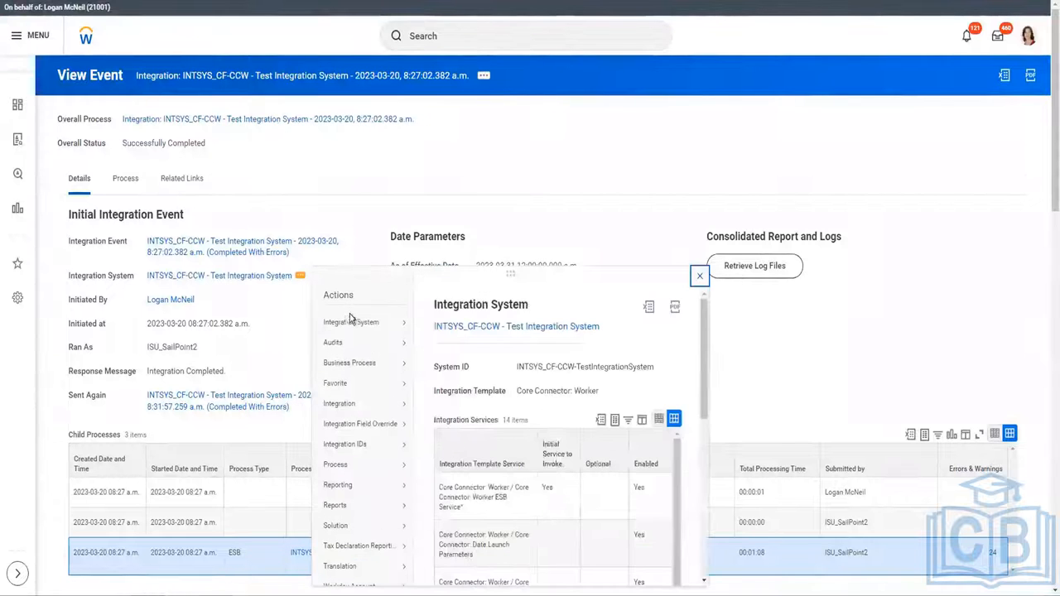
# Filter the field attributes to Citizenship Status, untick Include in Output, and submit the change.
pyautogui.moveTo(350, 314)
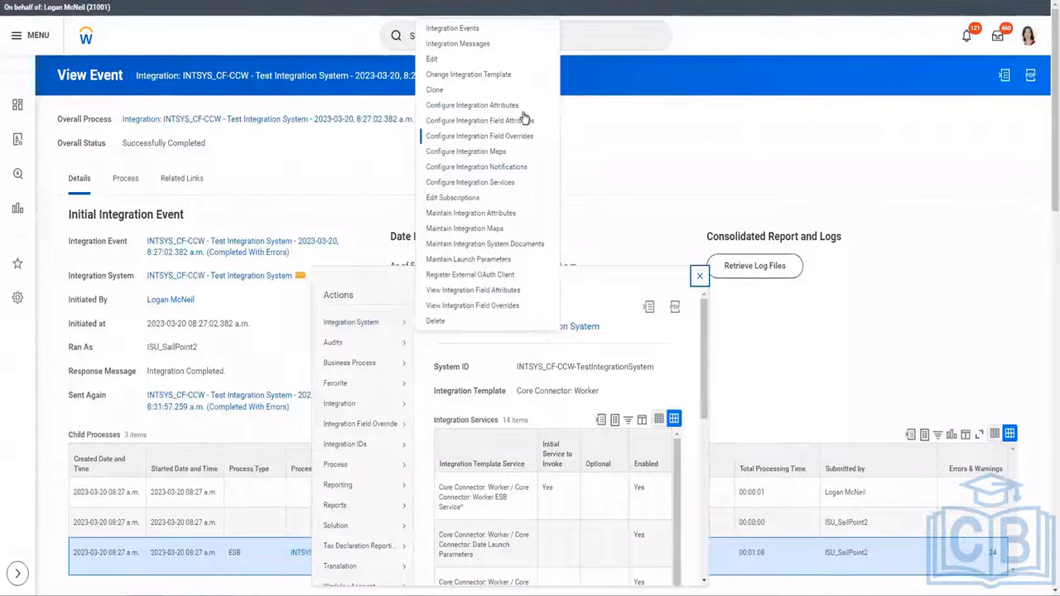
pyautogui.click(588, 176)
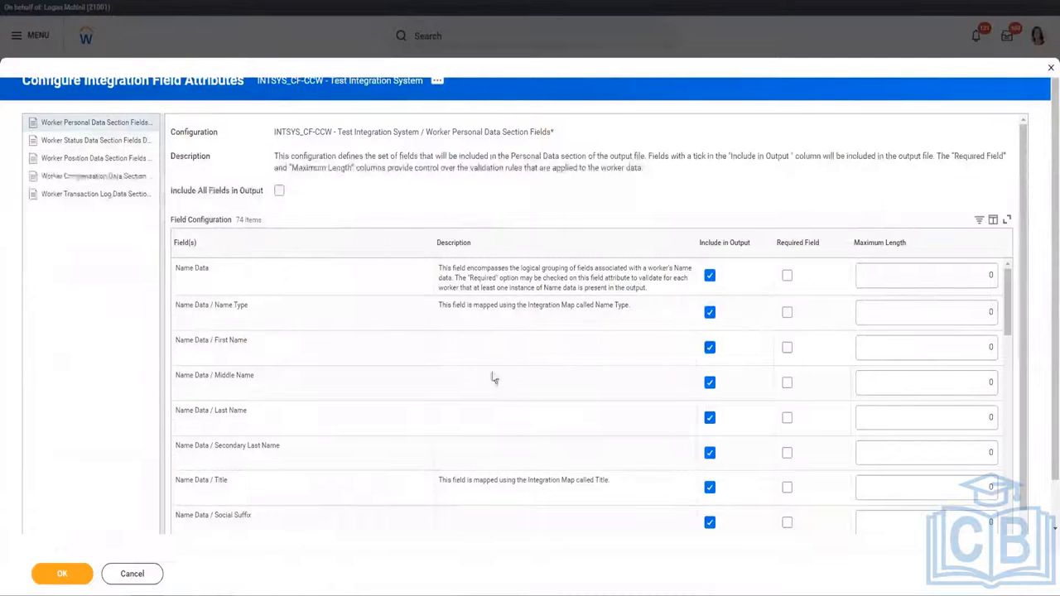
pyautogui.click(347, 245)
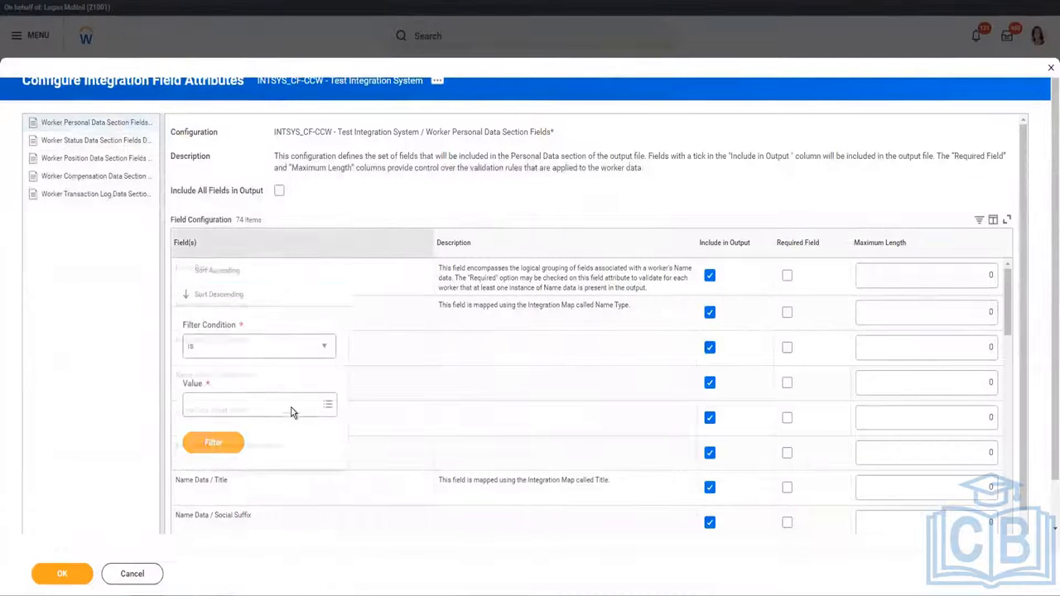
pyautogui.click(277, 403)
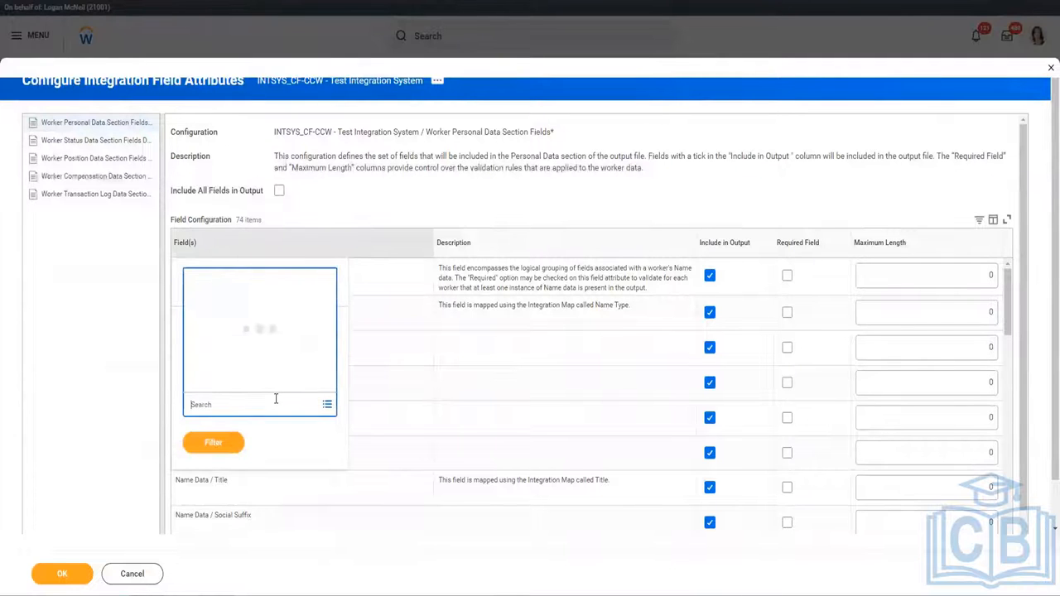
pyautogui.write('citizenship')
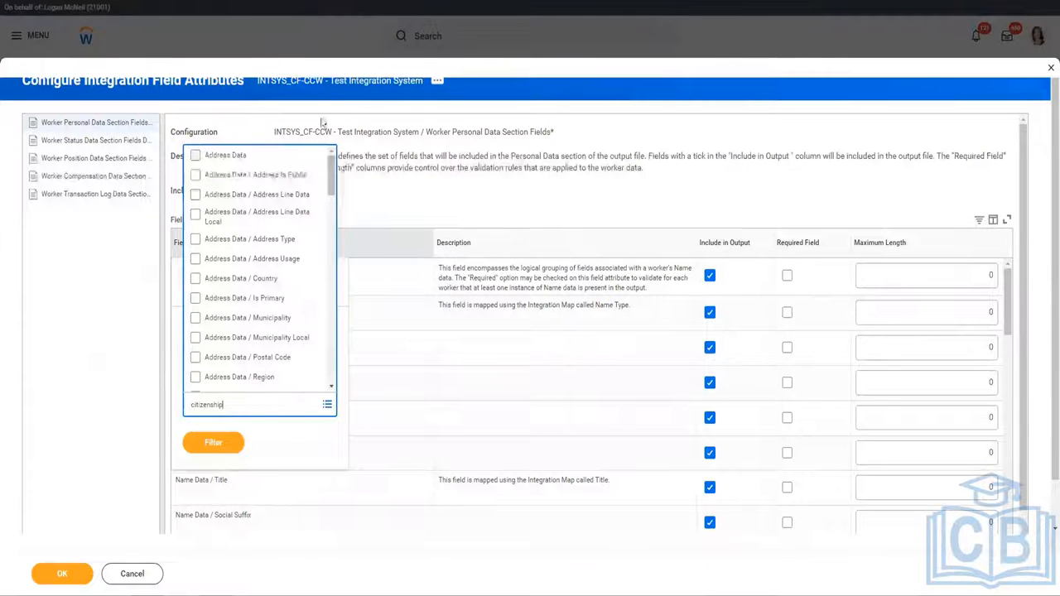
pyautogui.press('Return')
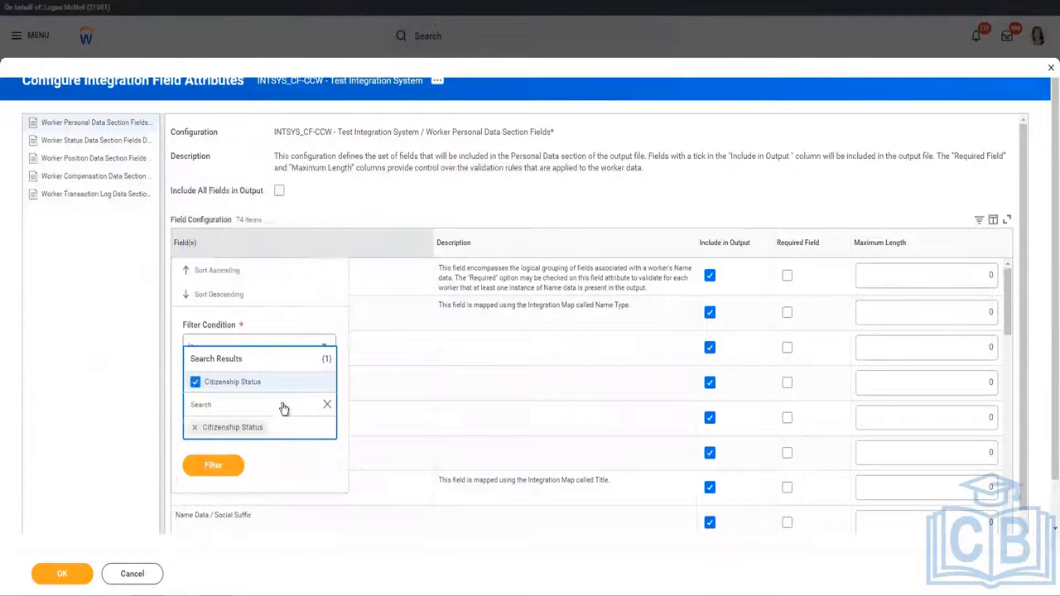
pyautogui.click(221, 464)
pyautogui.click(225, 447)
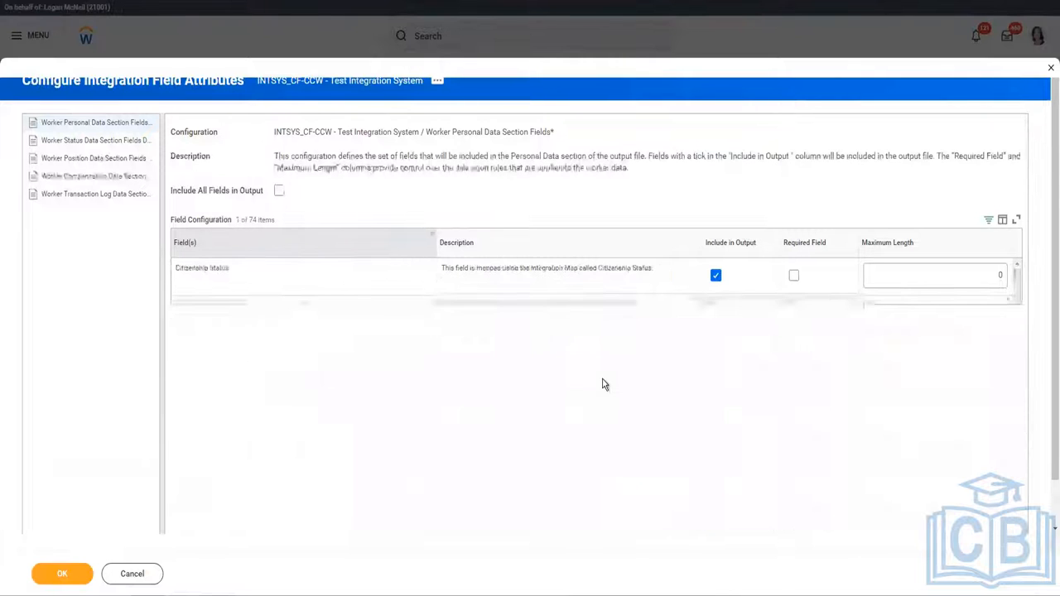
pyautogui.click(716, 277)
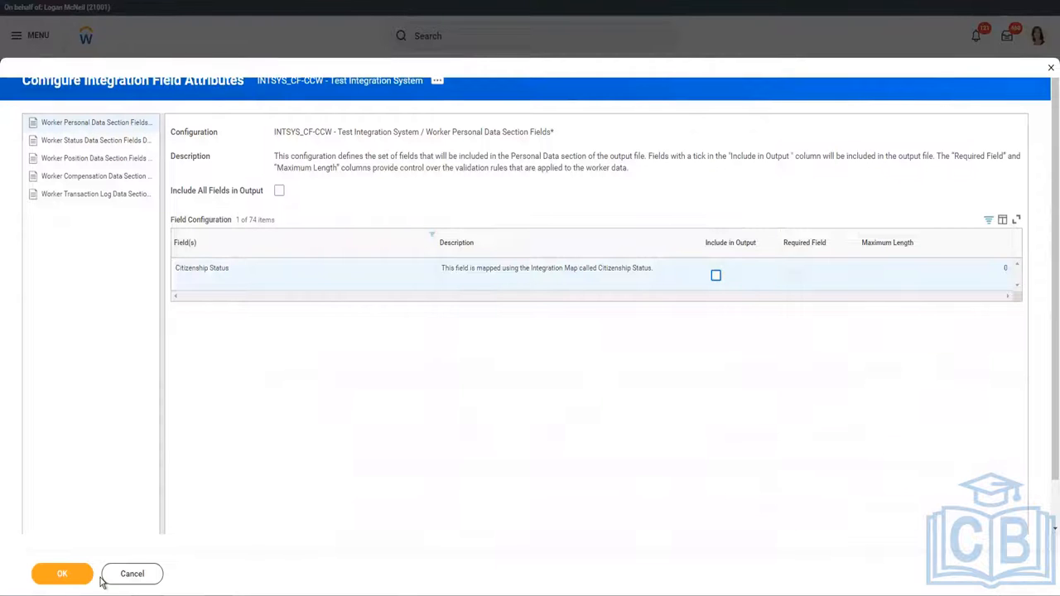
pyautogui.click(88, 197)
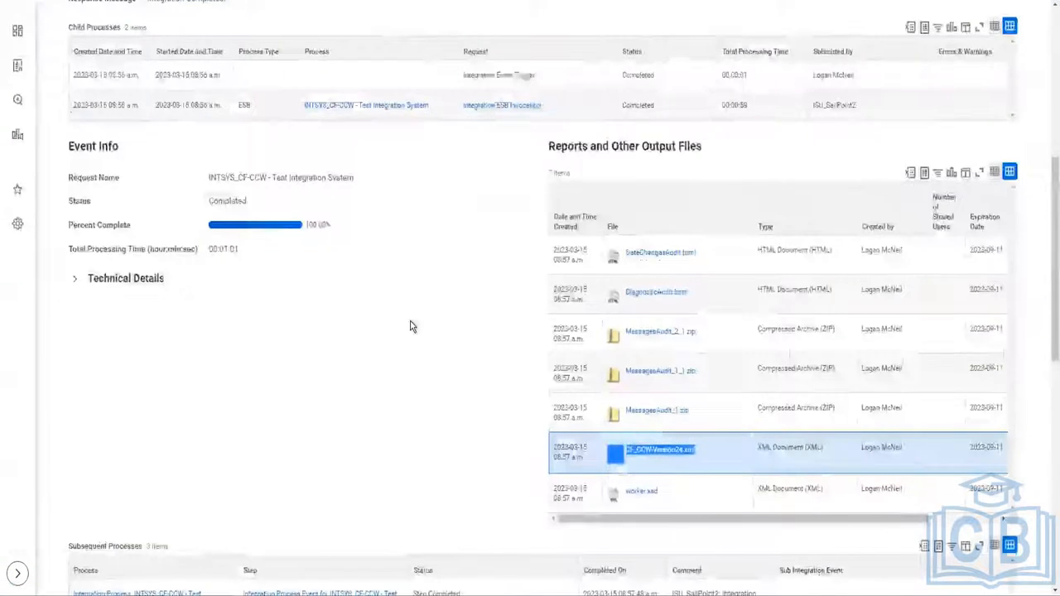
# Choose Relaunch Integration Event for the completed 2023-03-15 INTSYS_CF-CCW event.
pyautogui.scroll(5, 410, 323)
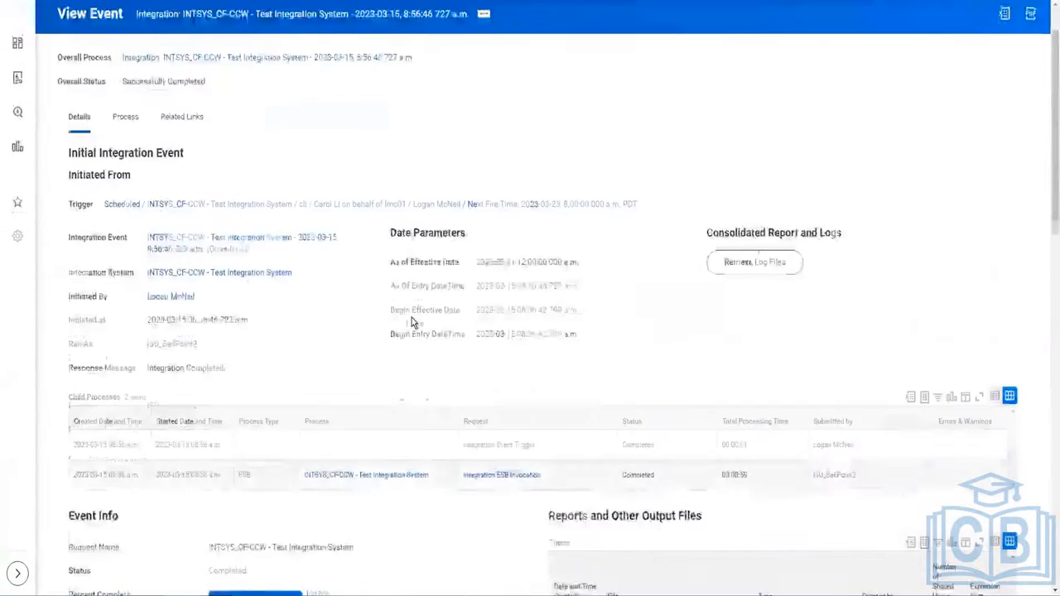
pyautogui.scroll(1, 414, 323)
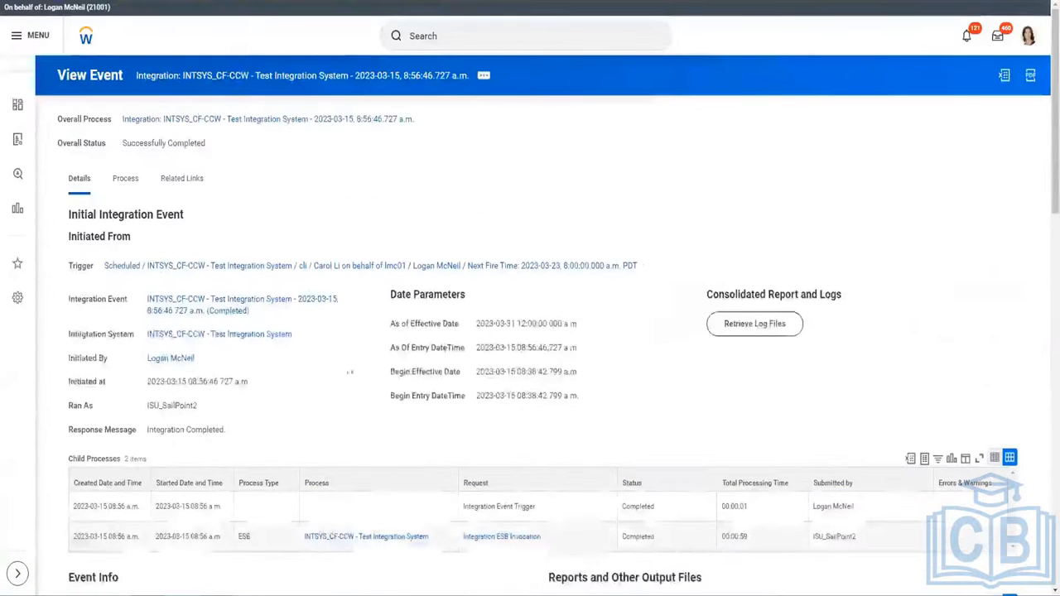
pyautogui.click(258, 311)
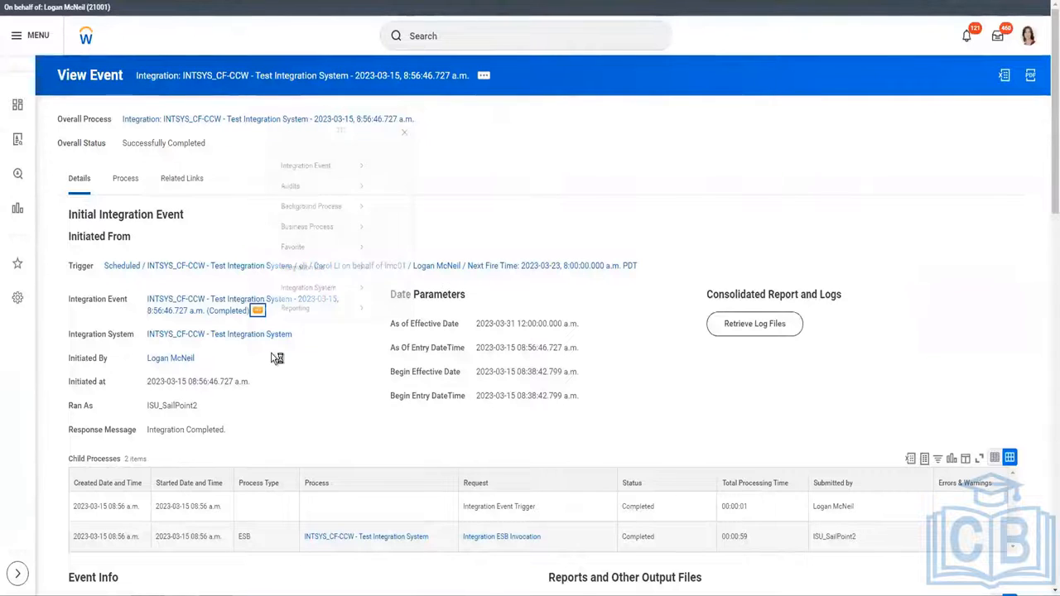
pyautogui.moveTo(336, 171)
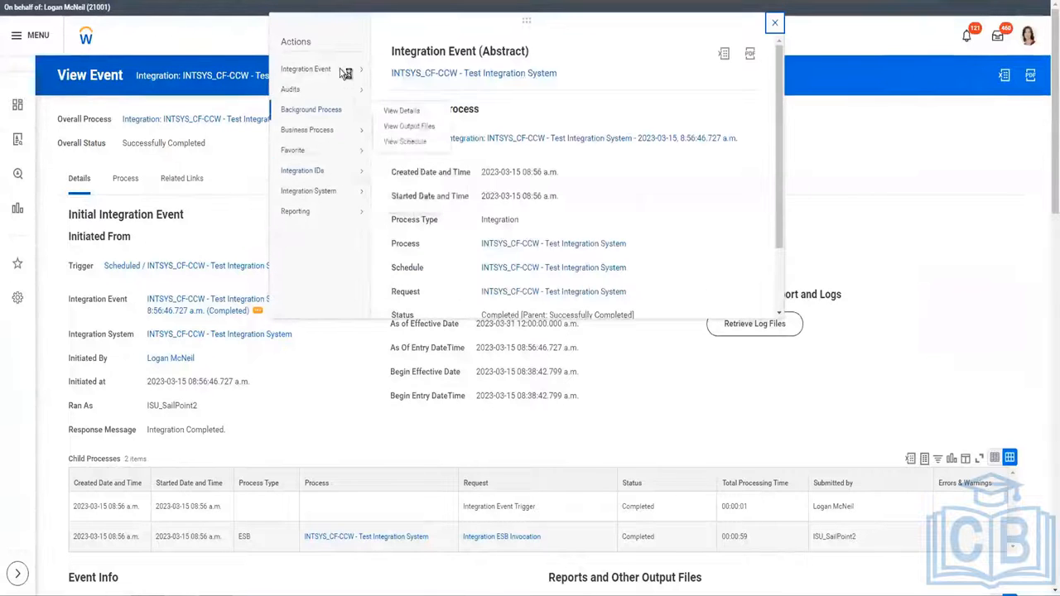
pyautogui.click(424, 74)
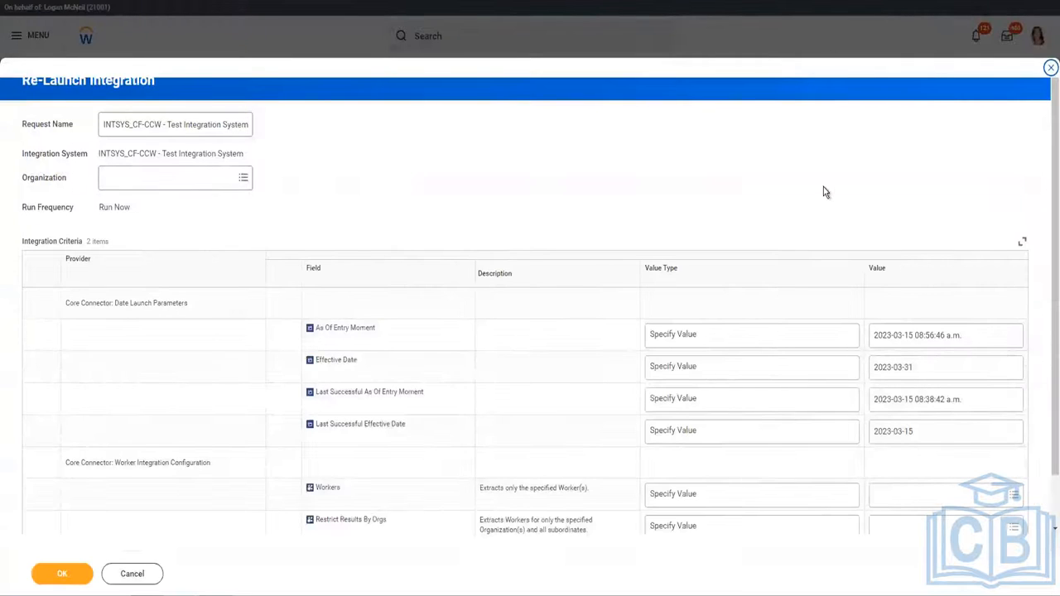
# Set the As Of Entry Moment to 2023-03-21 and submit the relaunch.
pyautogui.click(914, 342)
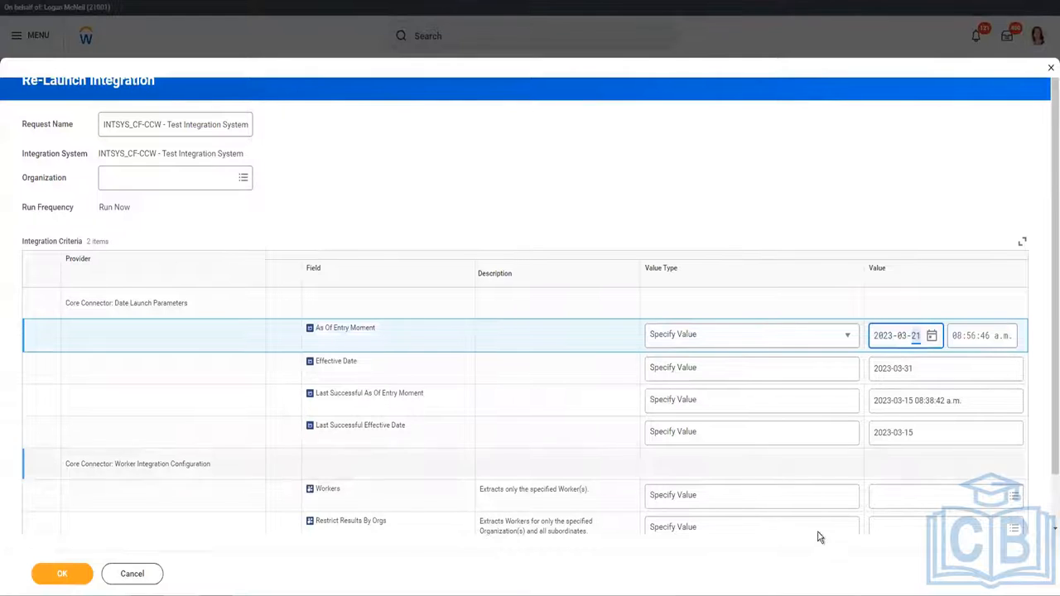
pyautogui.click(787, 125)
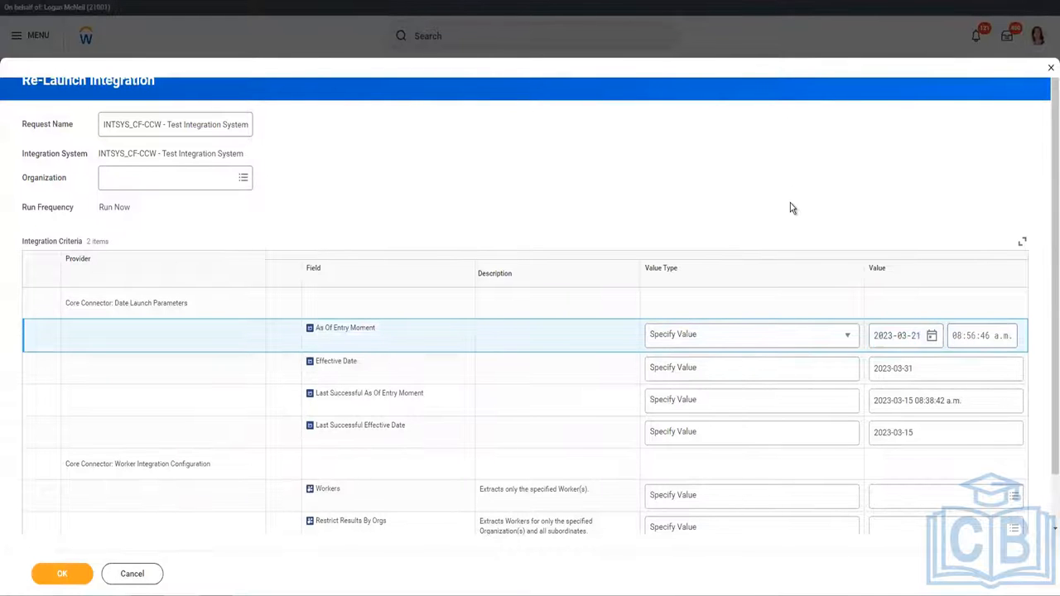
pyautogui.scroll(-1, 790, 207)
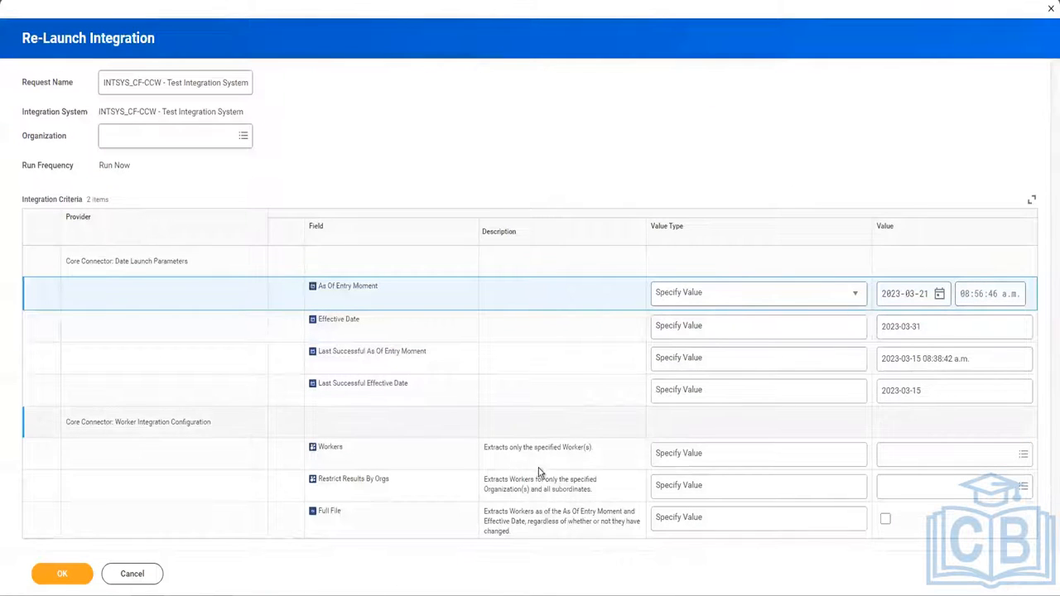
pyautogui.click(86, 576)
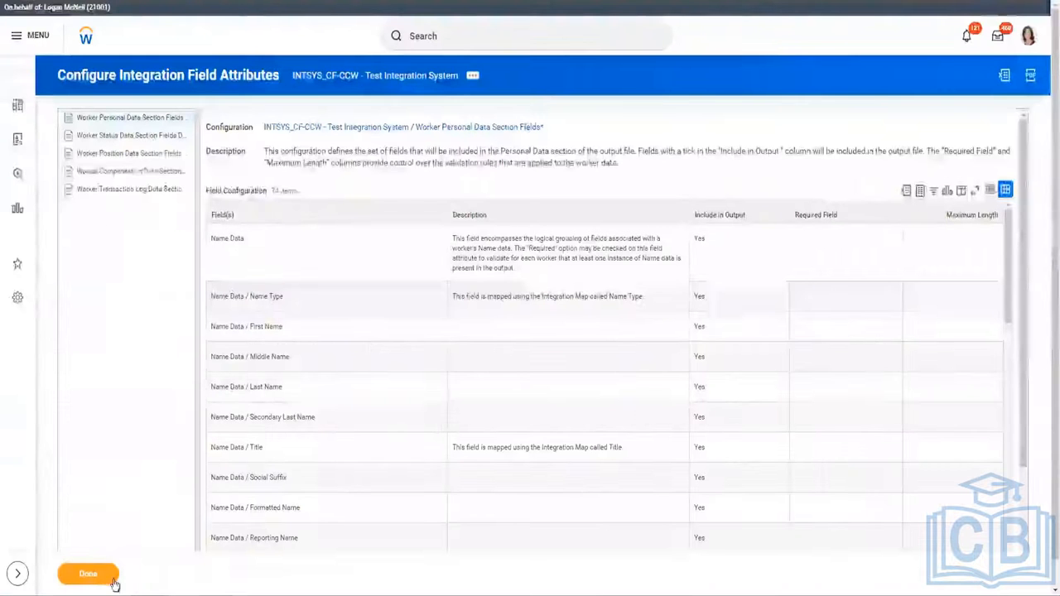
pyautogui.click(88, 574)
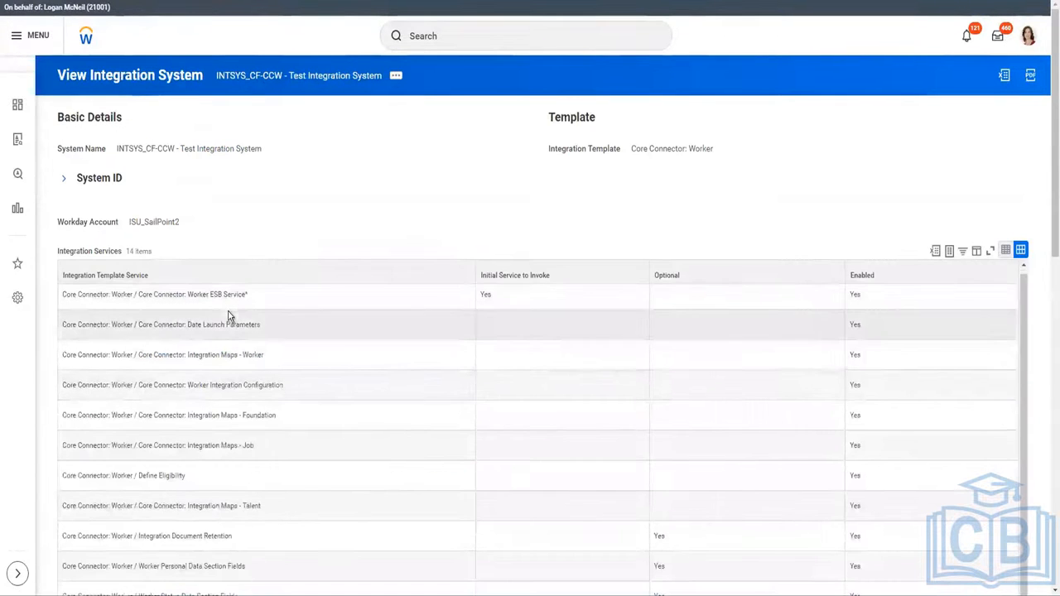
pyautogui.scroll(-4, 295, 225)
pyautogui.scroll(-3, 295, 225)
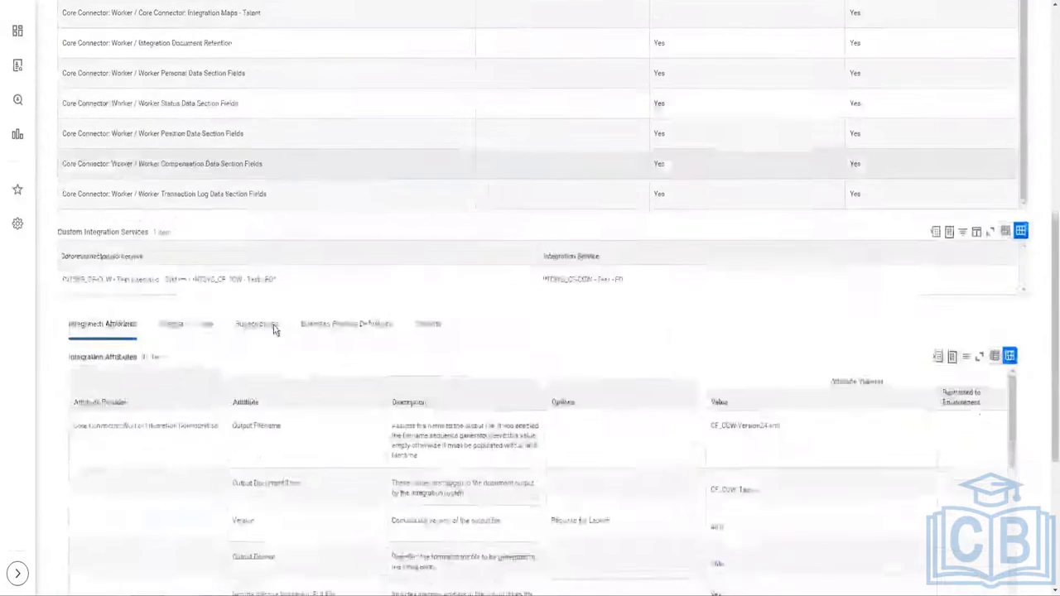
pyautogui.scroll(-6, 281, 501)
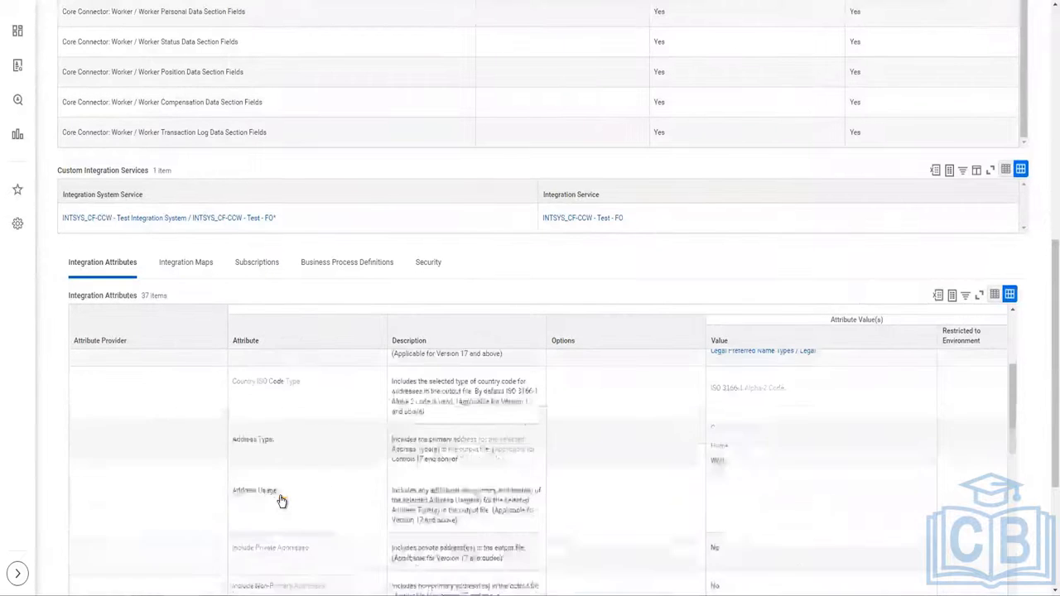
pyautogui.scroll(-5, 415, 470)
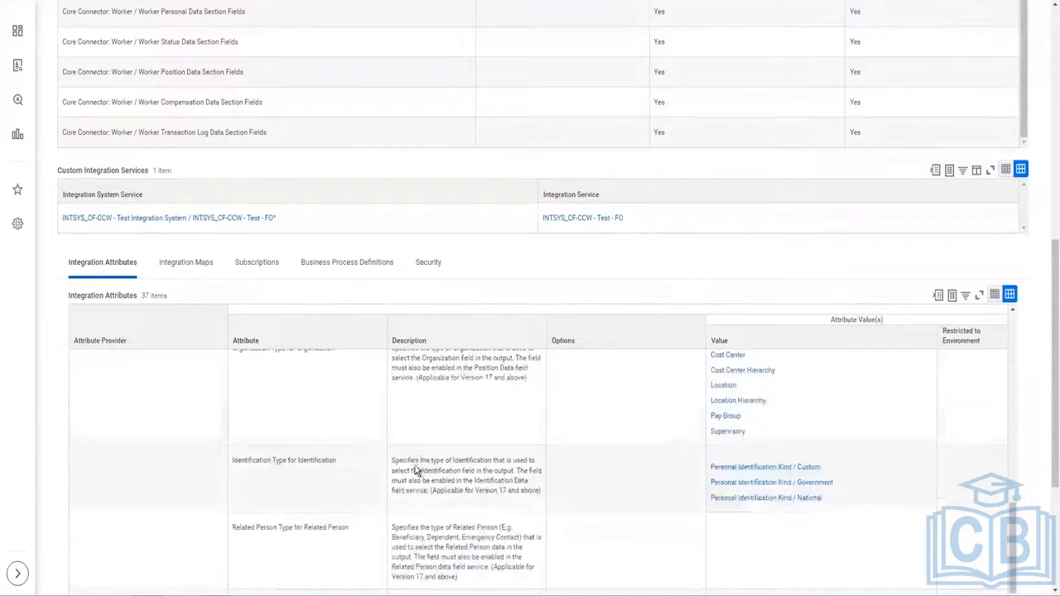
pyautogui.scroll(3, 329, 431)
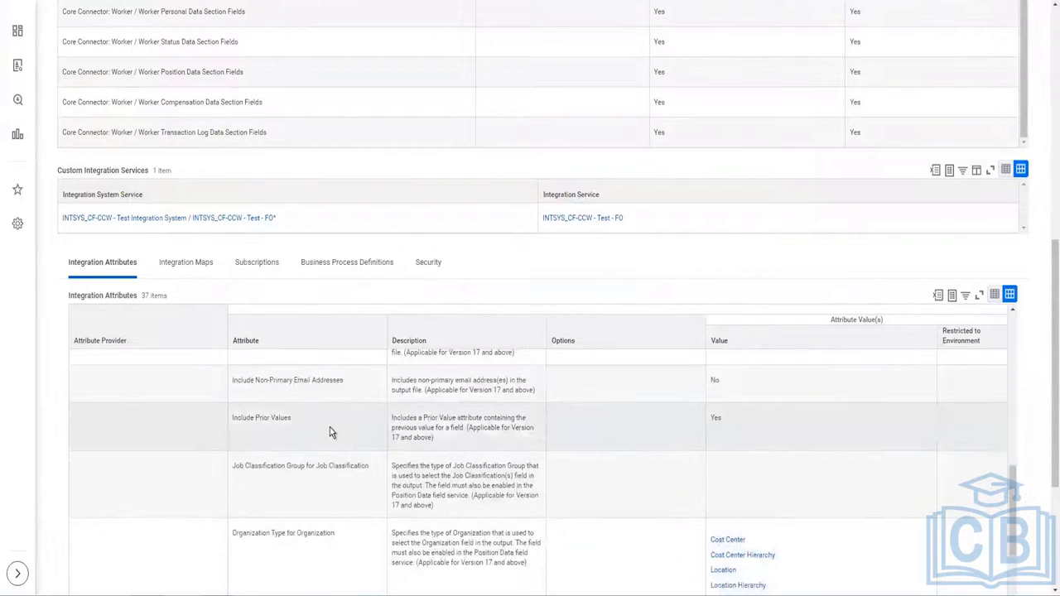
pyautogui.click(330, 428)
pyautogui.hotkey('ctrl', 'f')
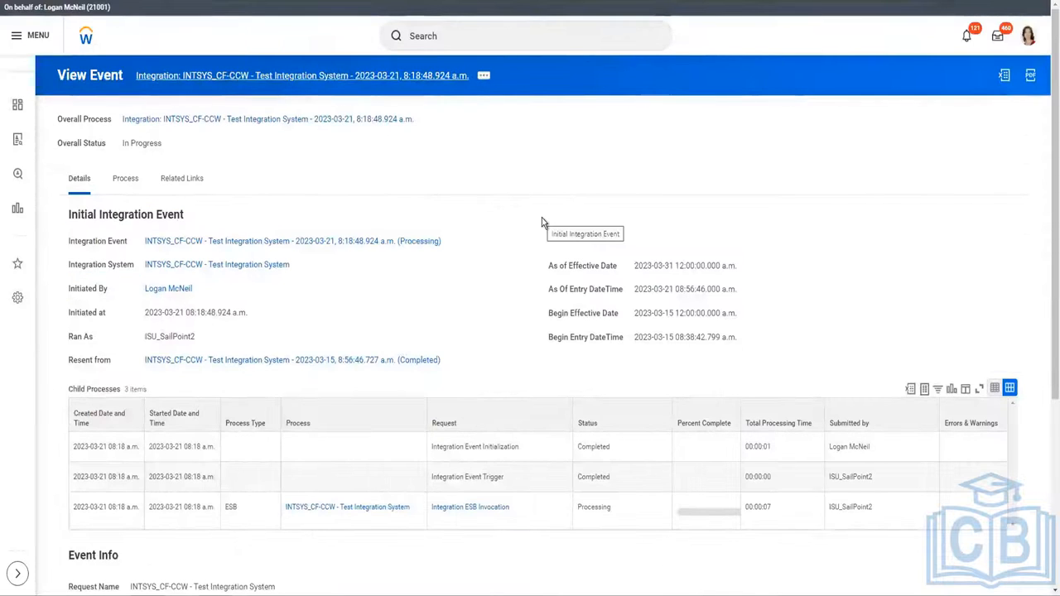
# Show the new In Progress event's Integration Event actions, such as Verify Status.
pyautogui.click(448, 242)
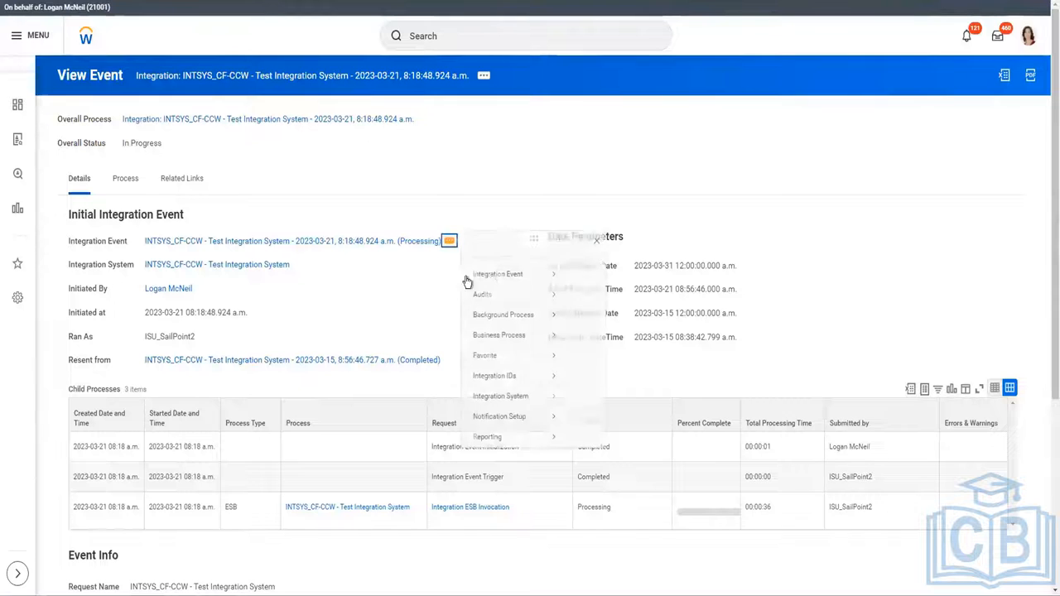
pyautogui.moveTo(520, 286)
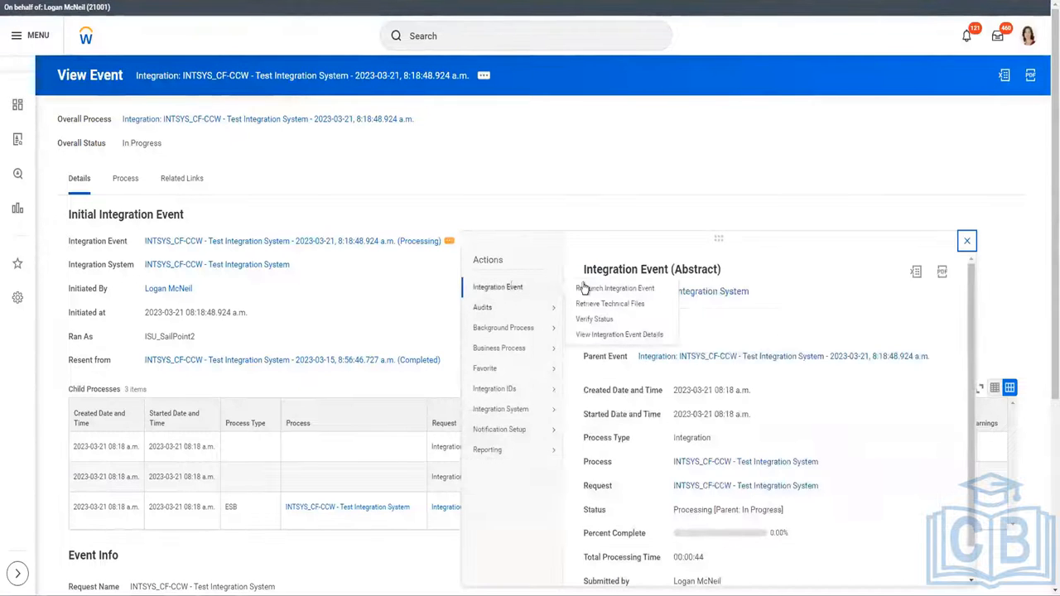
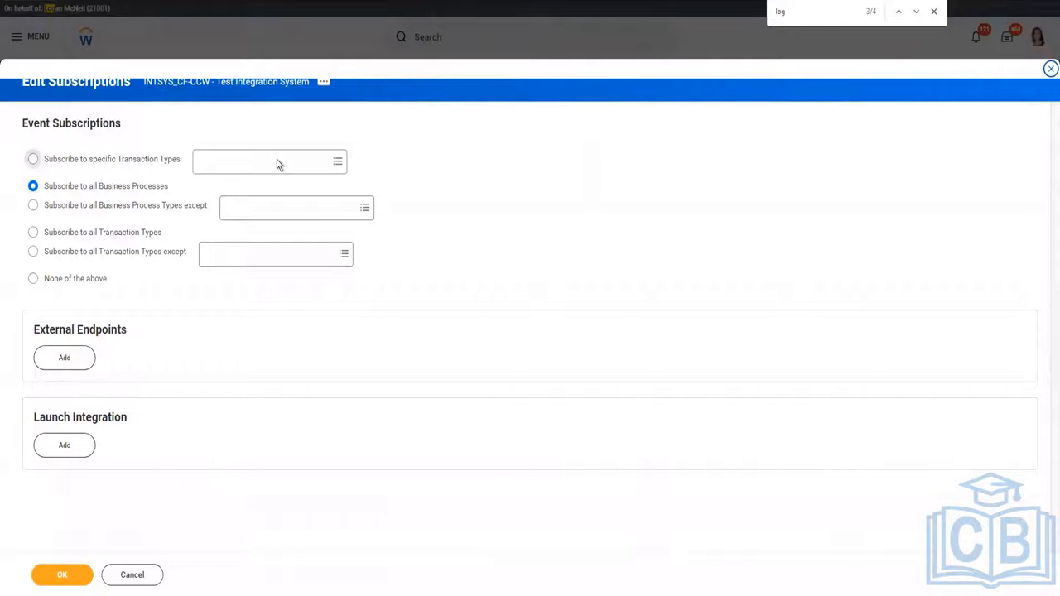
# Try adding Change Job, Inventory Return Event and Hire Employee Event as transaction types, then remove them.
pyautogui.click(262, 204)
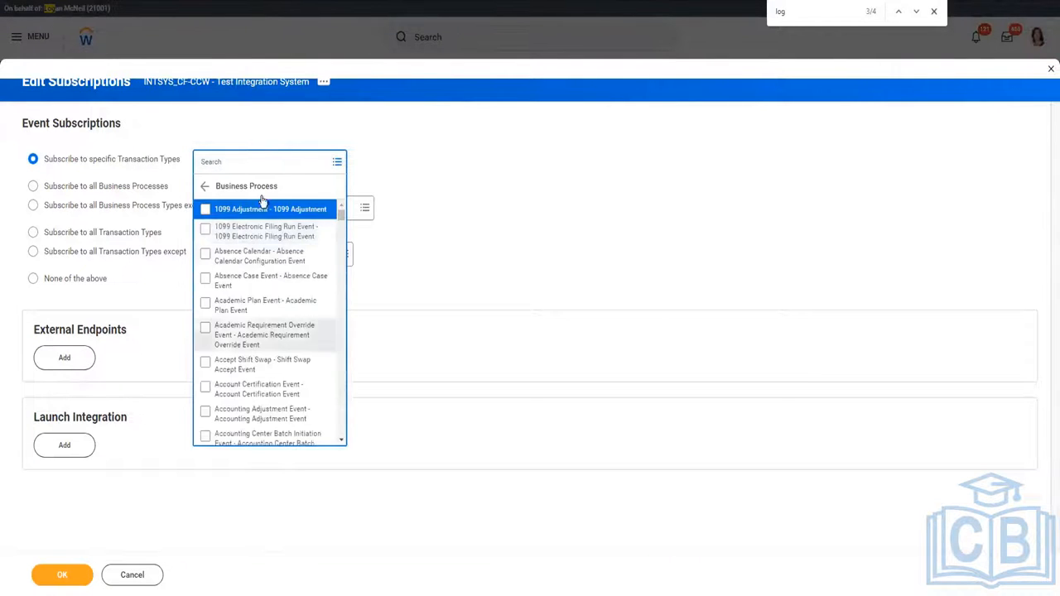
pyautogui.click(262, 164)
pyautogui.write('Job Change')
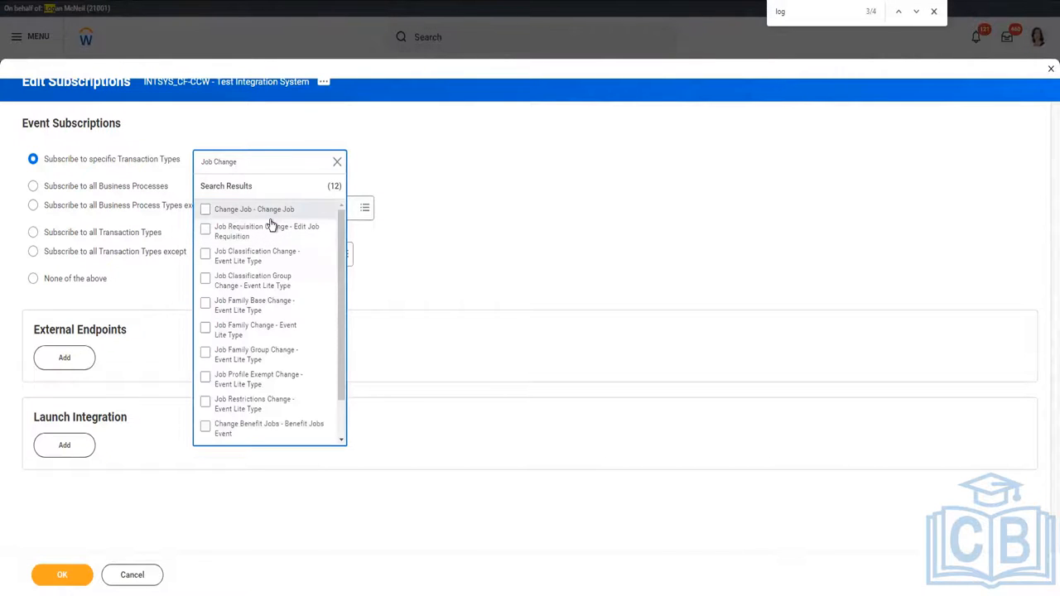
pyautogui.click(257, 209)
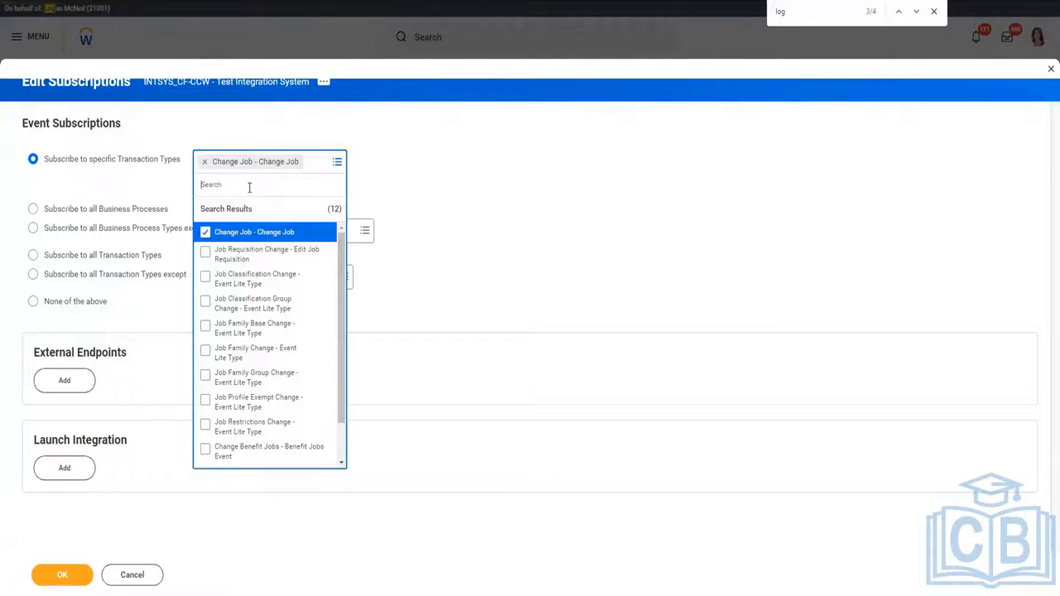
pyautogui.write('ire')
pyautogui.press('Return')
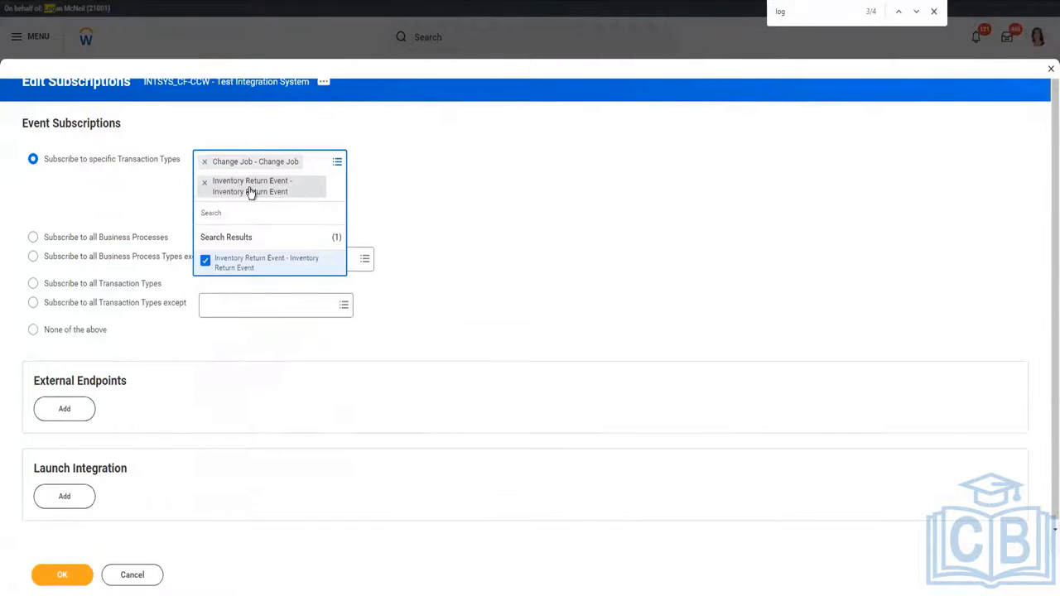
pyautogui.write('hire')
pyautogui.press('Return')
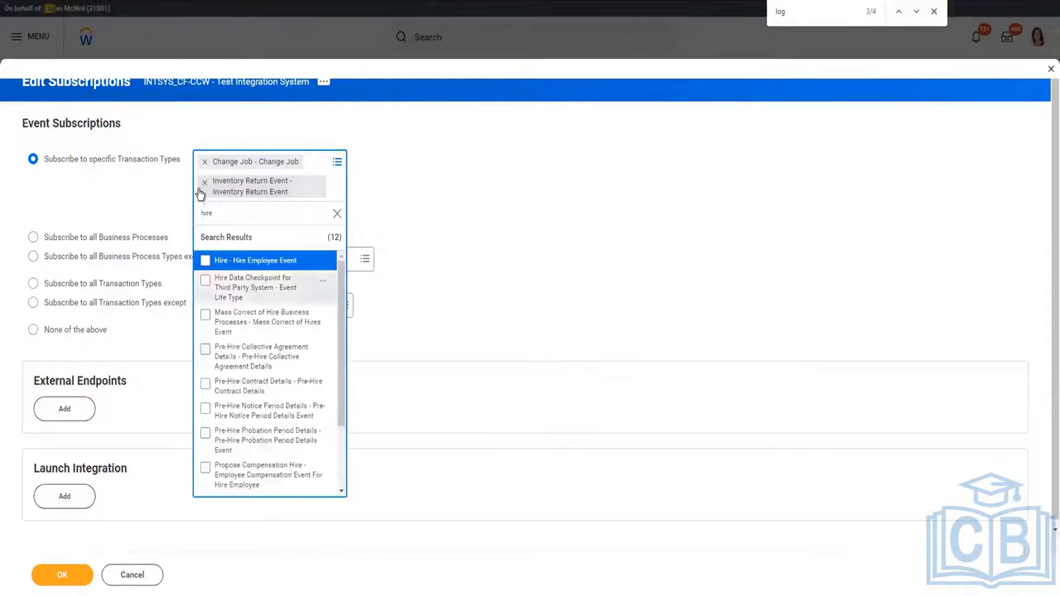
pyautogui.click(217, 263)
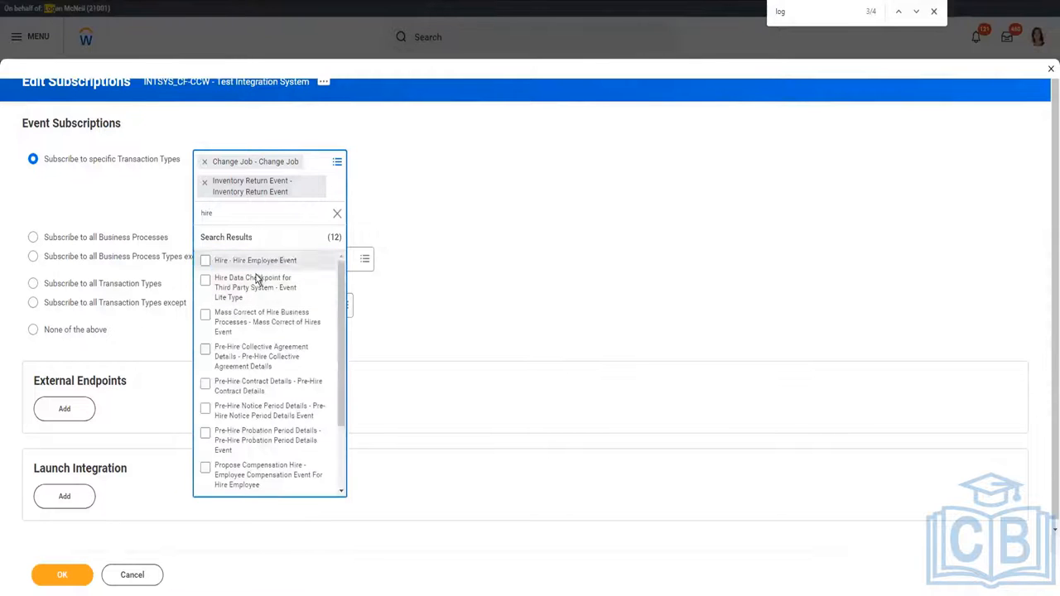
pyautogui.click(202, 183)
pyautogui.click(203, 181)
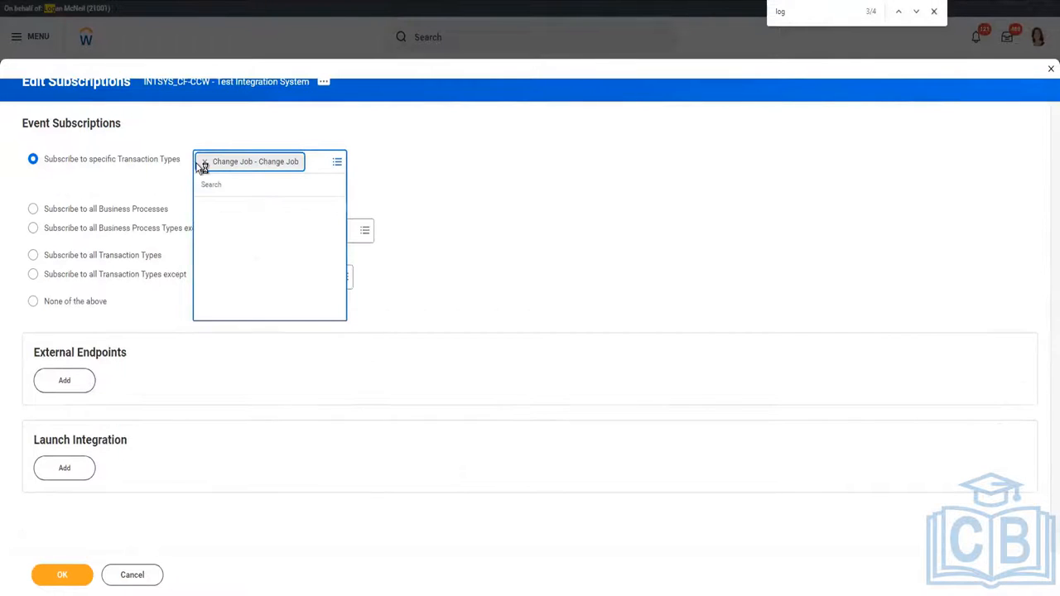
pyautogui.click(203, 163)
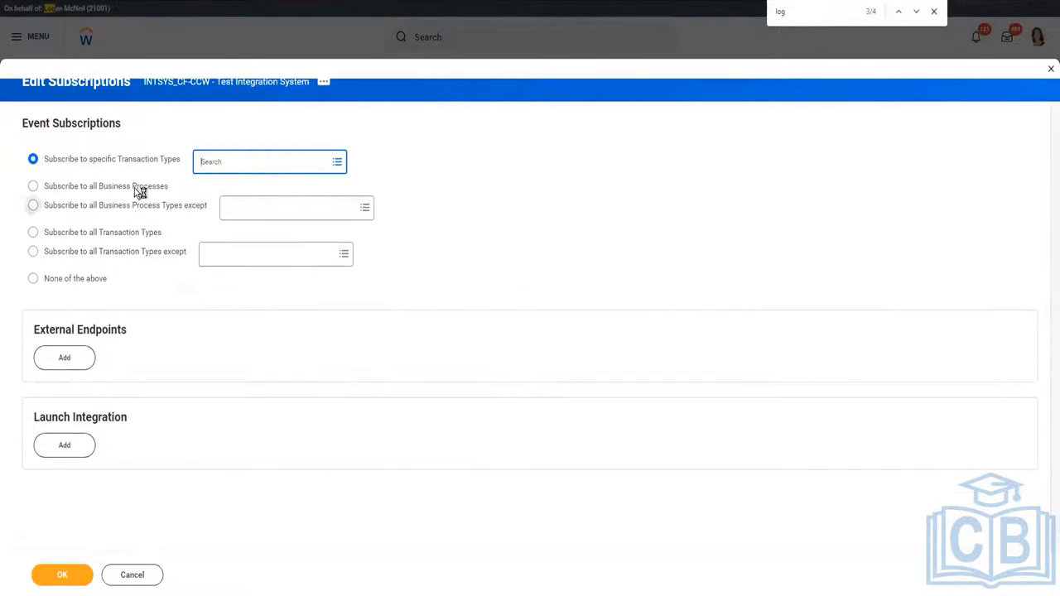
# Compare the all-transaction-types options, settle on all Business Processes, and save the subscriptions.
pyautogui.click(66, 186)
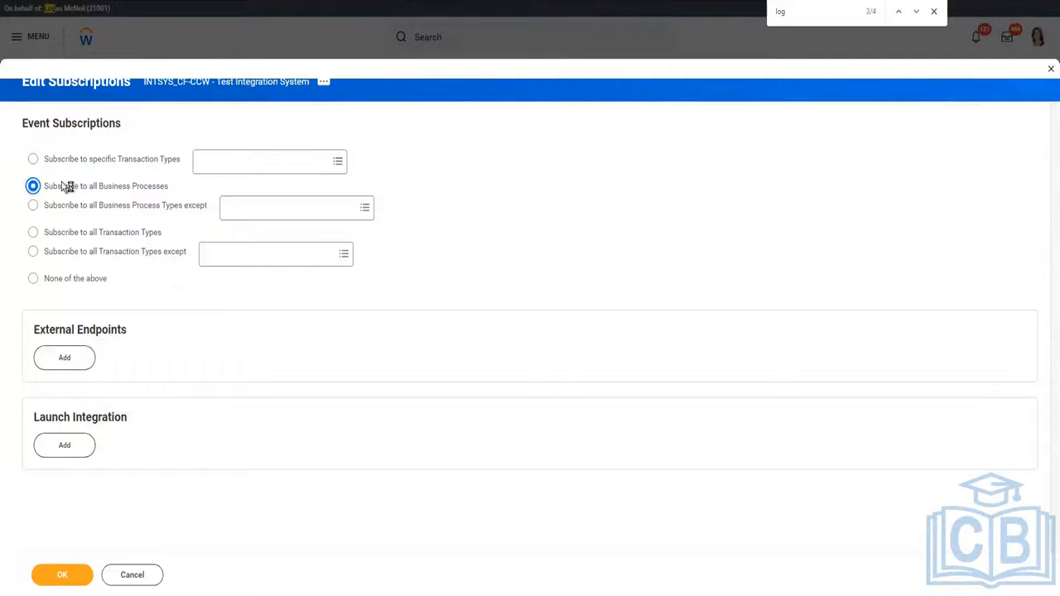
pyautogui.click(112, 237)
pyautogui.click(257, 265)
pyautogui.click(256, 274)
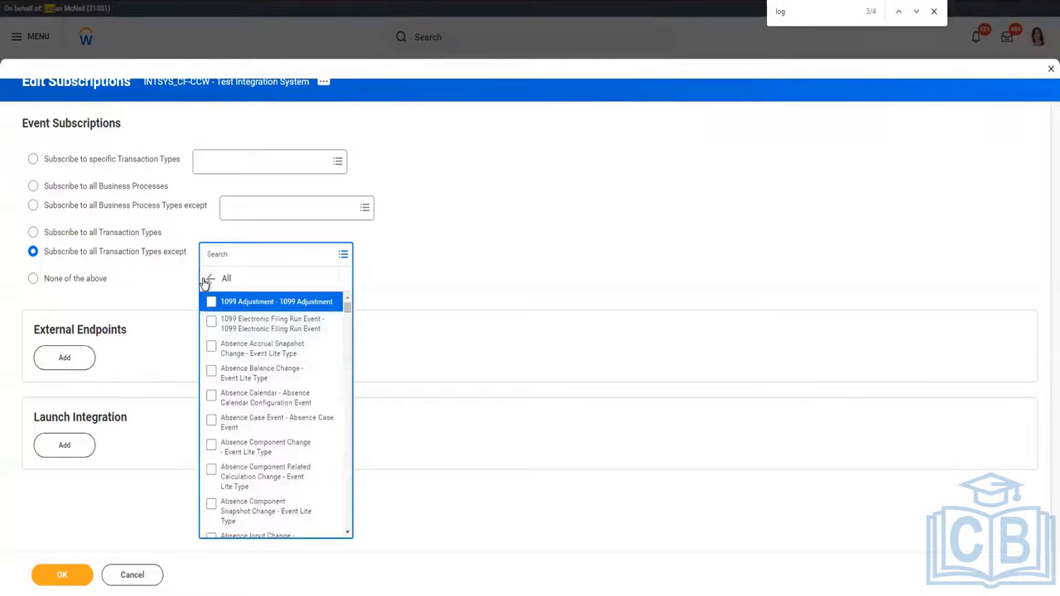
pyautogui.click(124, 187)
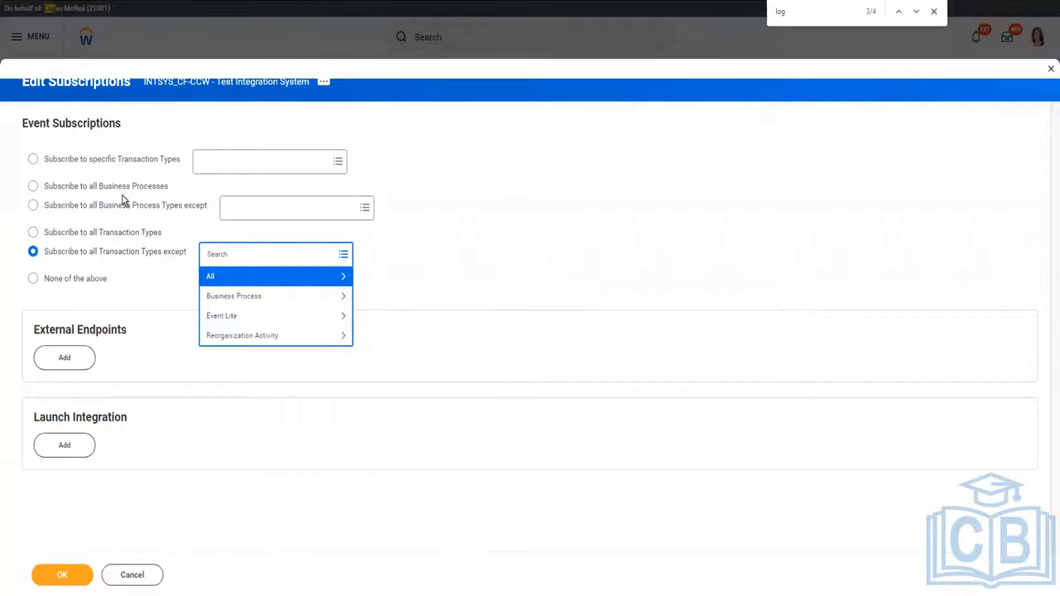
pyautogui.click(40, 575)
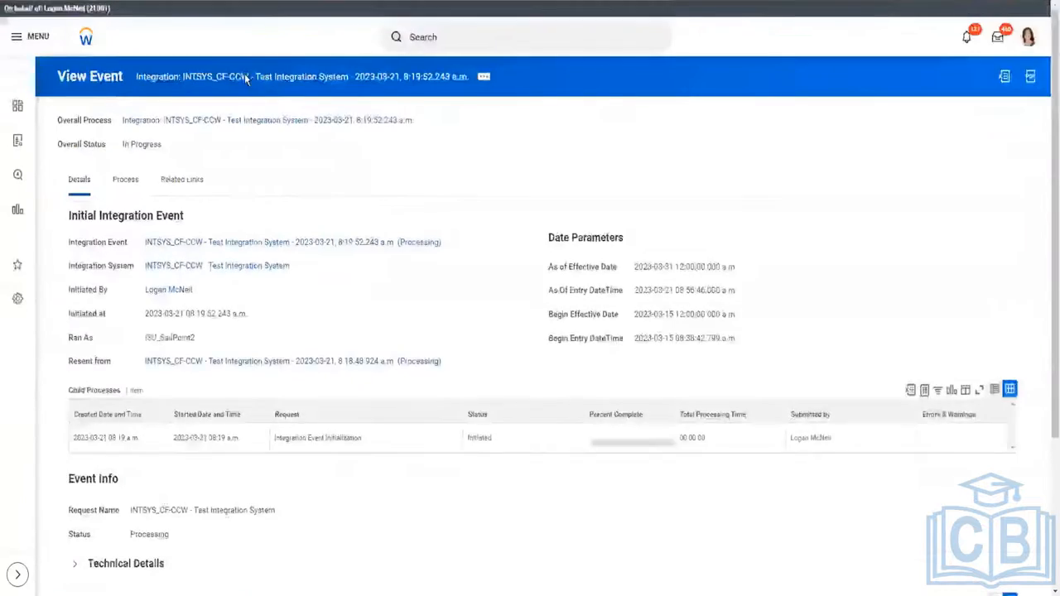
# Open the re-sent integration event and check its Completed status and six output files.
pyautogui.scroll(-3, 262, 51)
pyautogui.scroll(3, 261, 52)
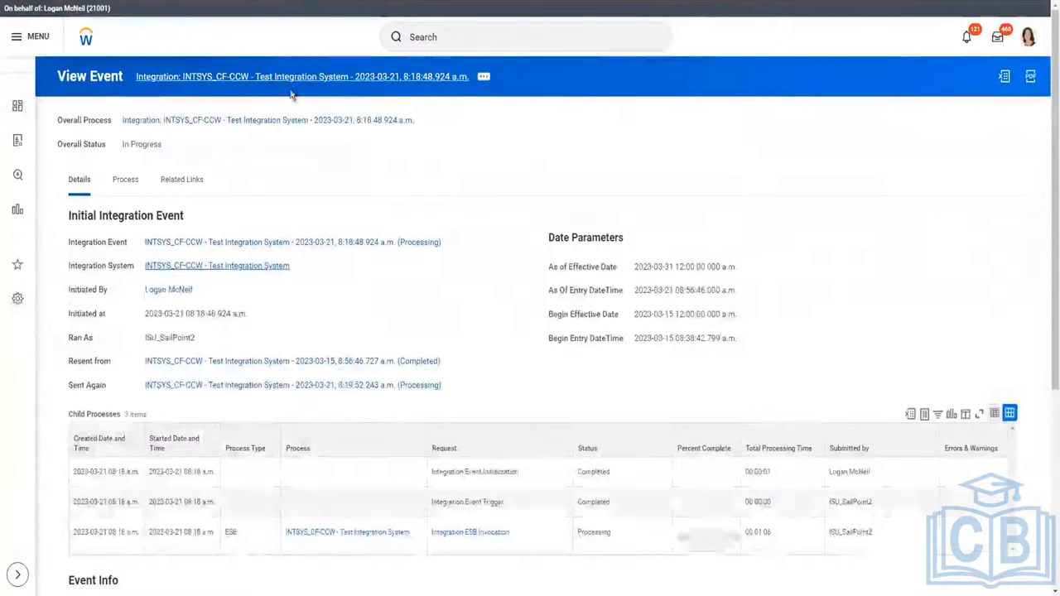
pyautogui.click(425, 130)
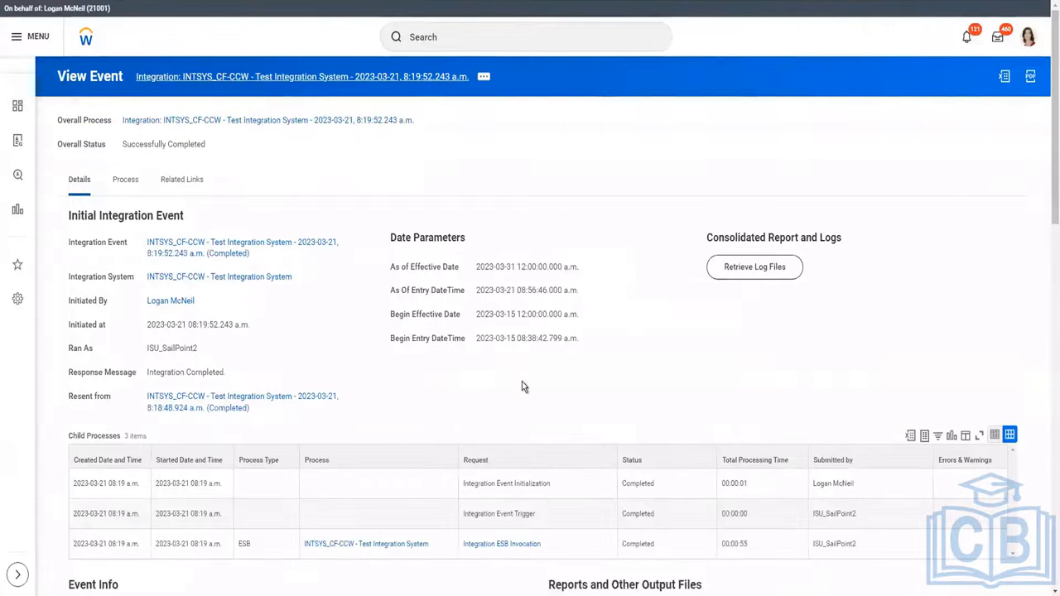
pyautogui.scroll(-8, 333, 262)
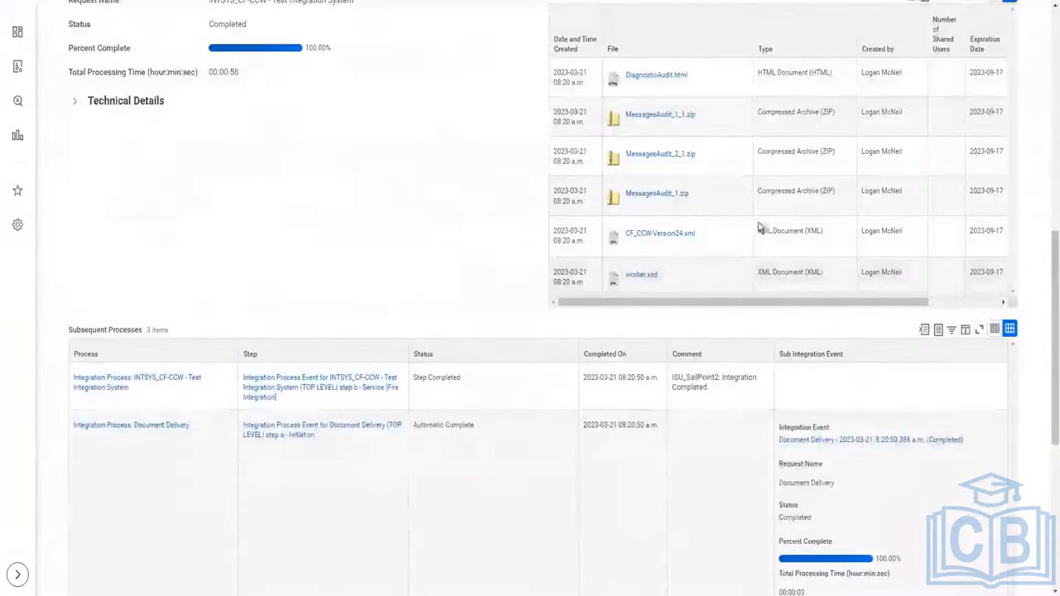
pyautogui.scroll(3, 939, 260)
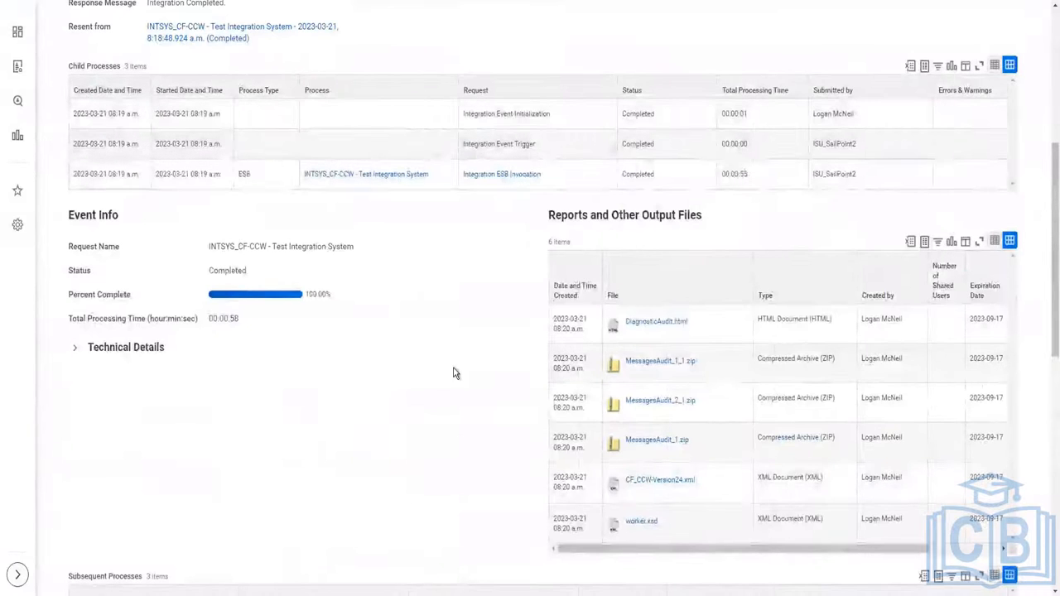
pyautogui.scroll(-10, 454, 373)
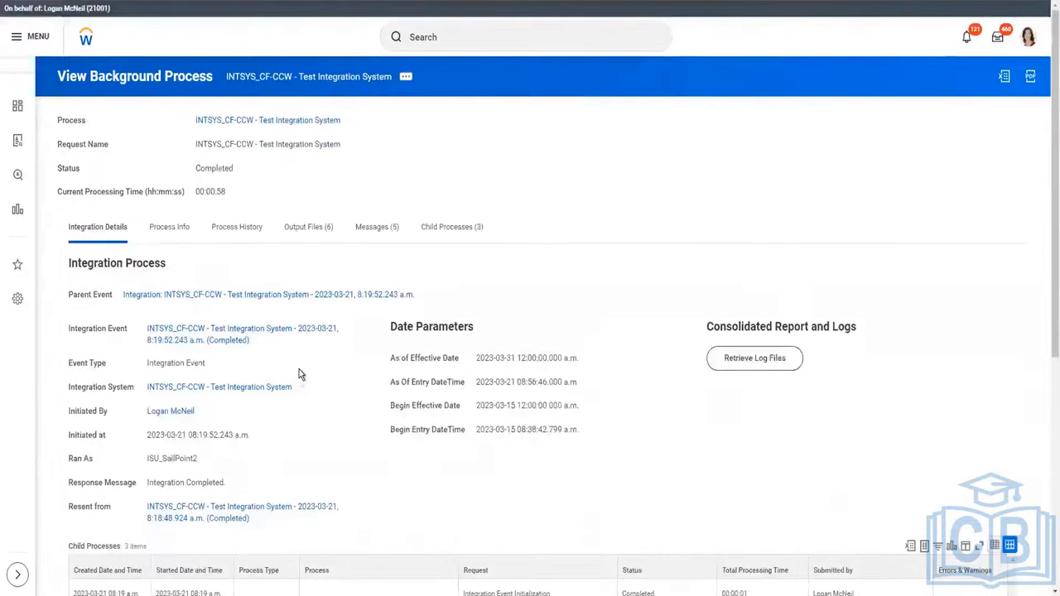
# Scroll through the output files and the 14 enabled Core Connector: Worker integration services.
pyautogui.scroll(-5, 299, 370)
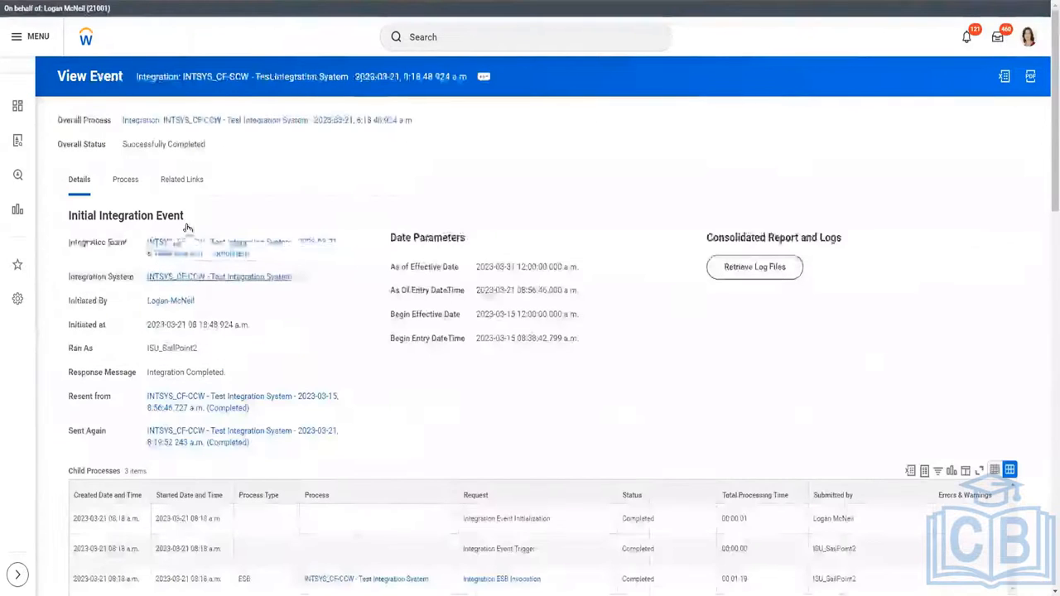
pyautogui.scroll(-5, 432, 431)
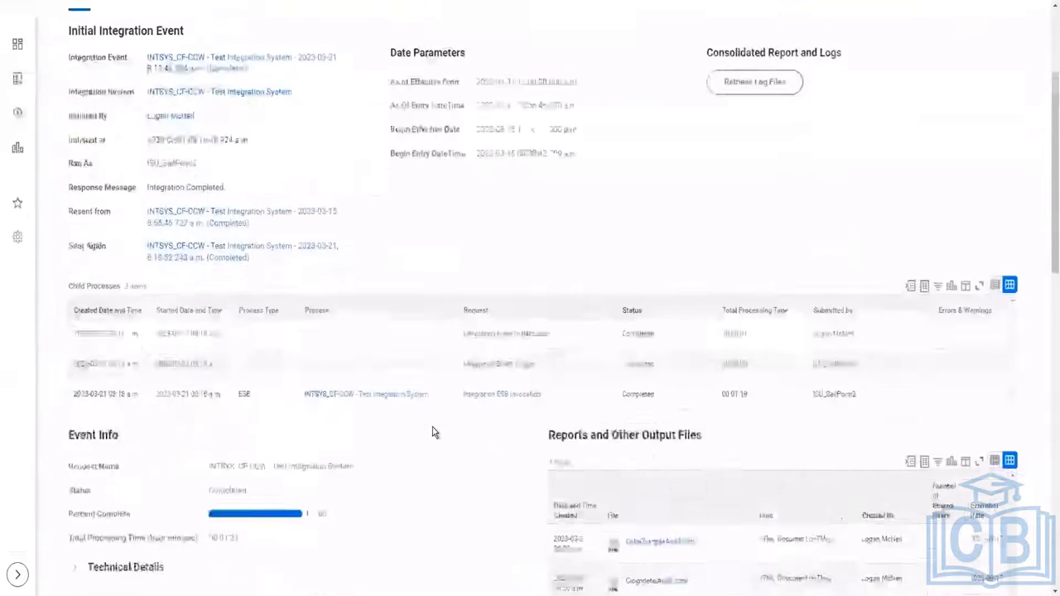
pyautogui.scroll(-2, 435, 432)
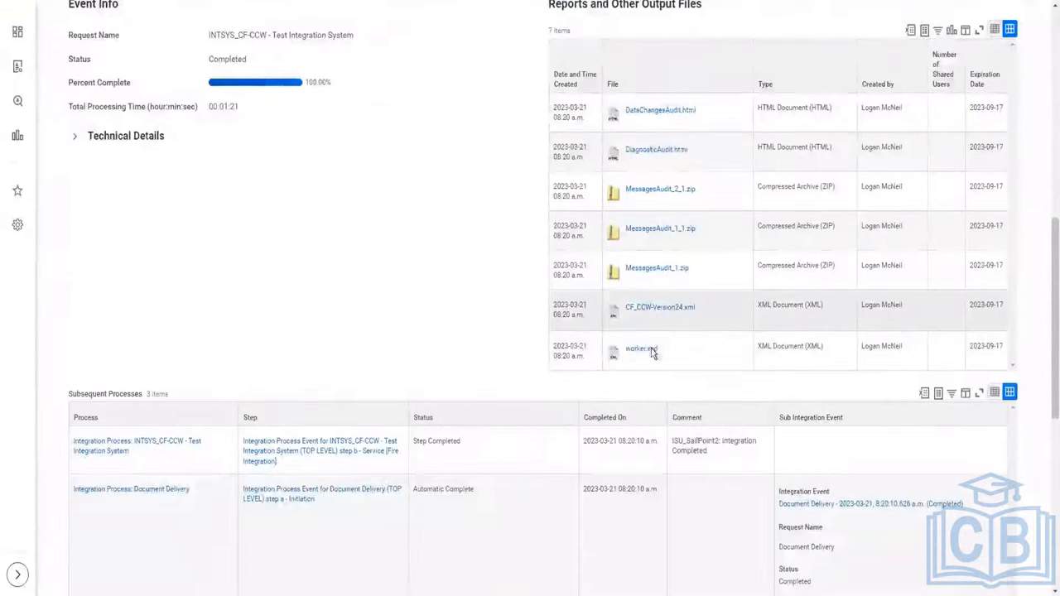
pyautogui.scroll(7, 376, 239)
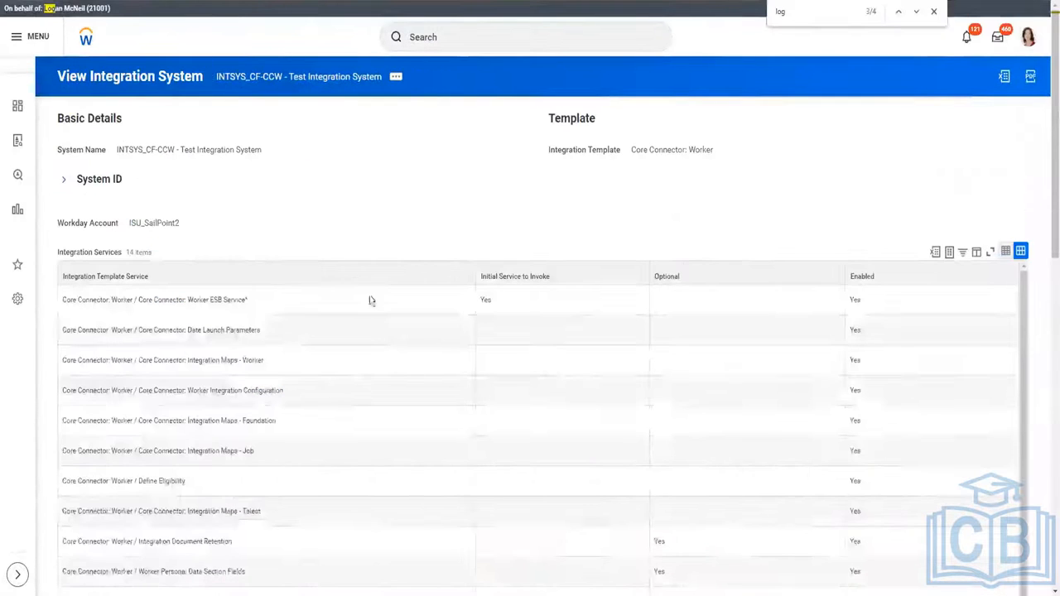
# Open the Integration Process Event's business process definition in a new tab from Business Process Definitions.
pyautogui.press('Return')
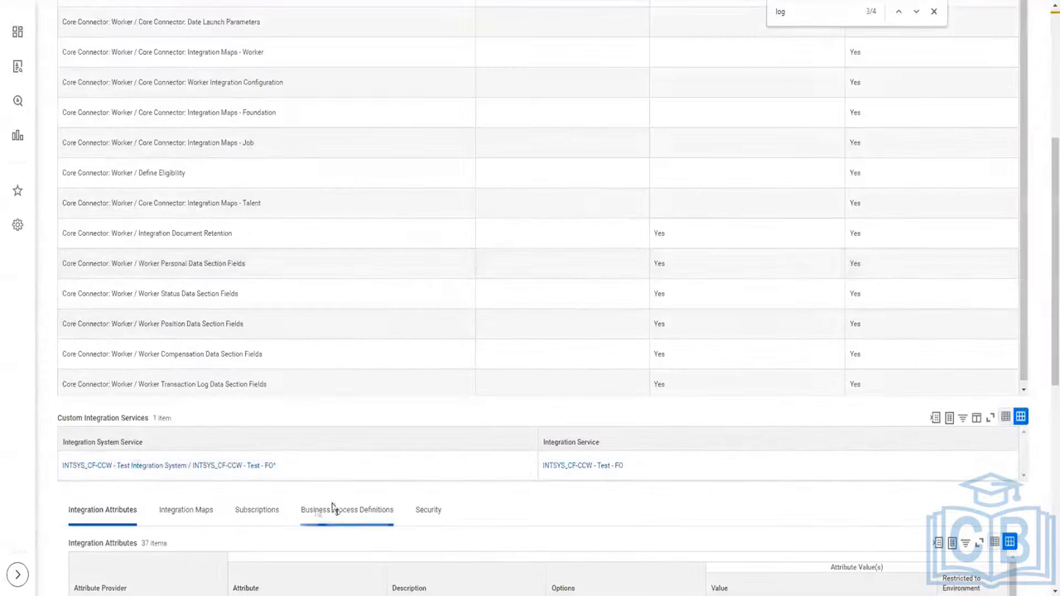
pyautogui.click(383, 508)
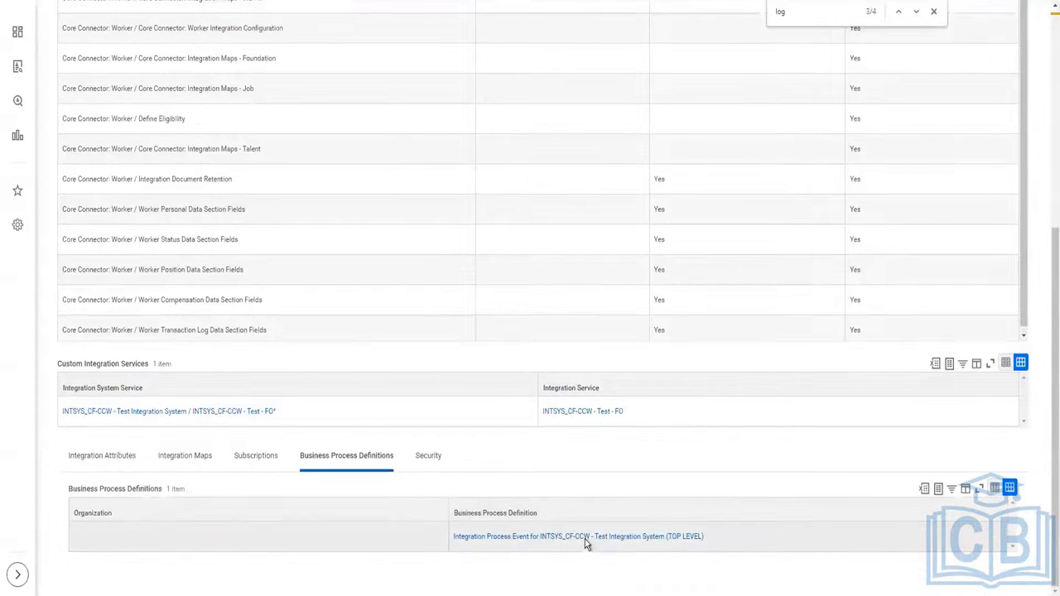
pyautogui.rightClick(623, 541)
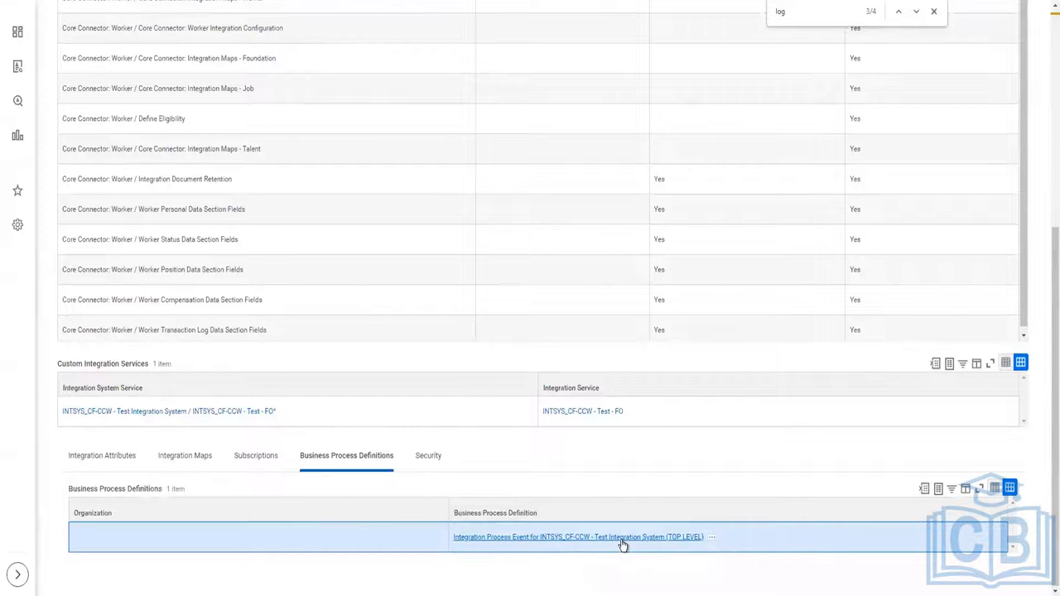
pyautogui.click(627, 445)
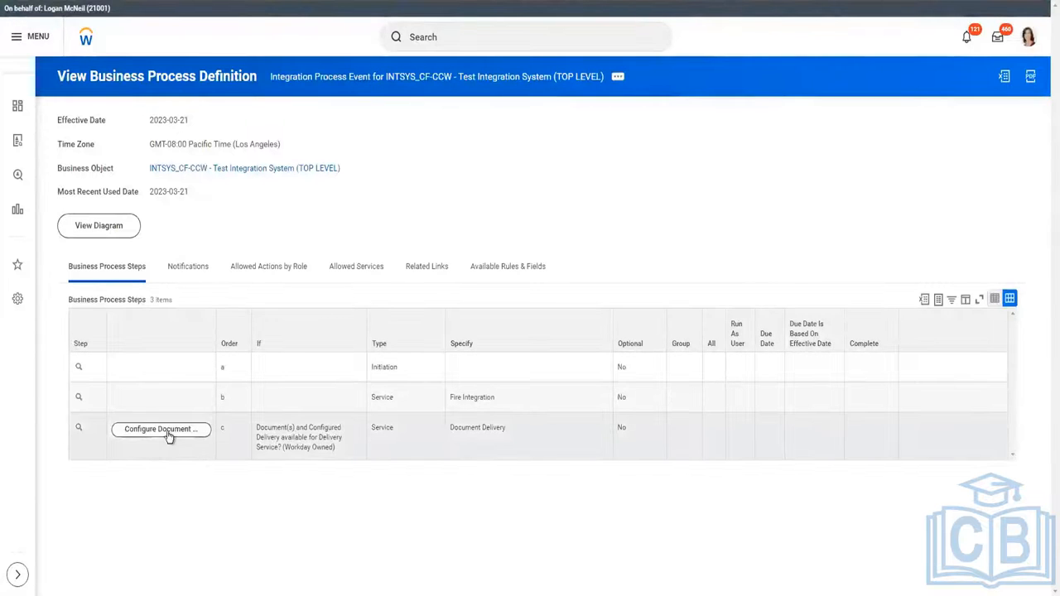
# Inspect step c's document delivery settings without changes, then bring up the worker profile's link options.
pyautogui.click(168, 437)
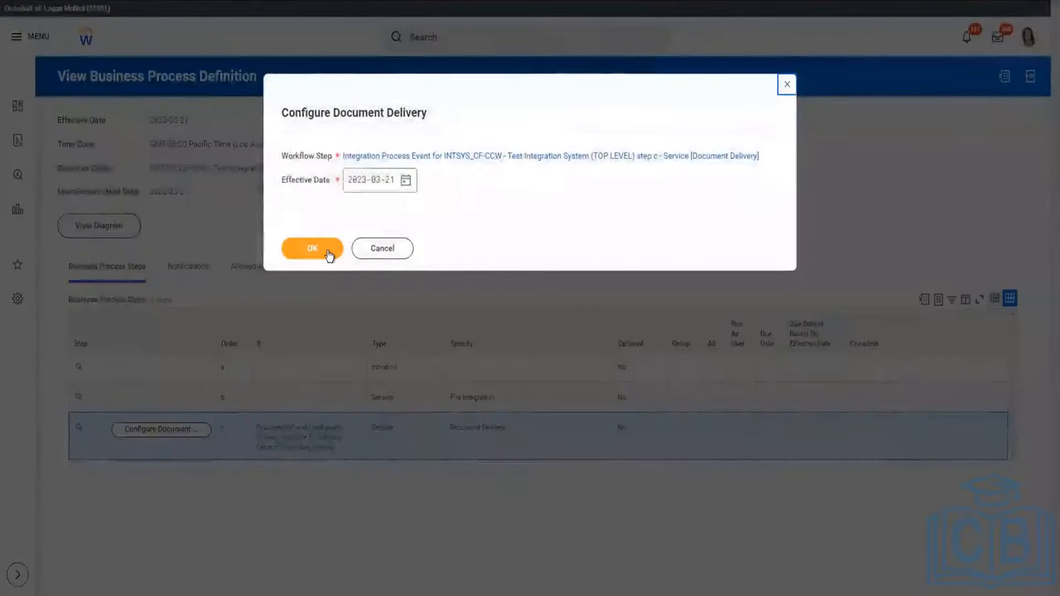
pyautogui.click(391, 258)
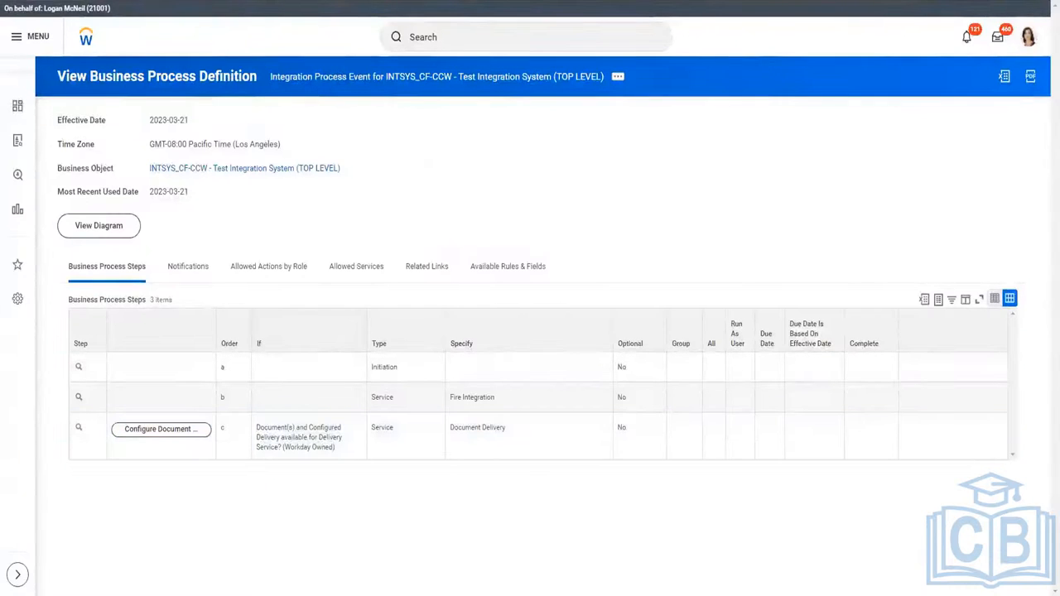
pyautogui.rightClick(1031, 41)
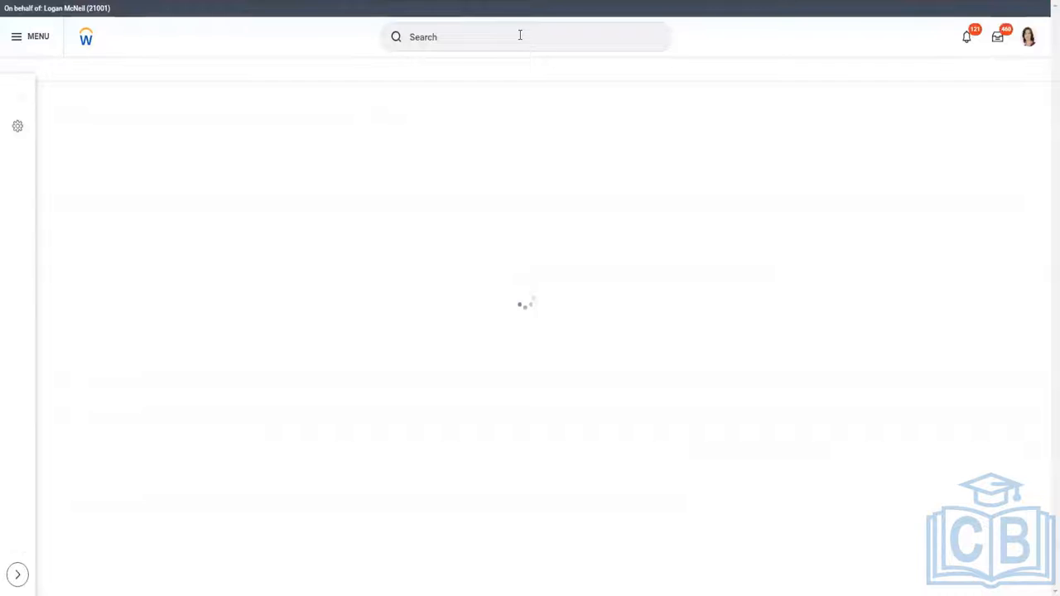
# Search for 'Intsys: CF CCW DT', clear the search, and view the Downloads folder in File Explorer.
pyautogui.click(520, 35)
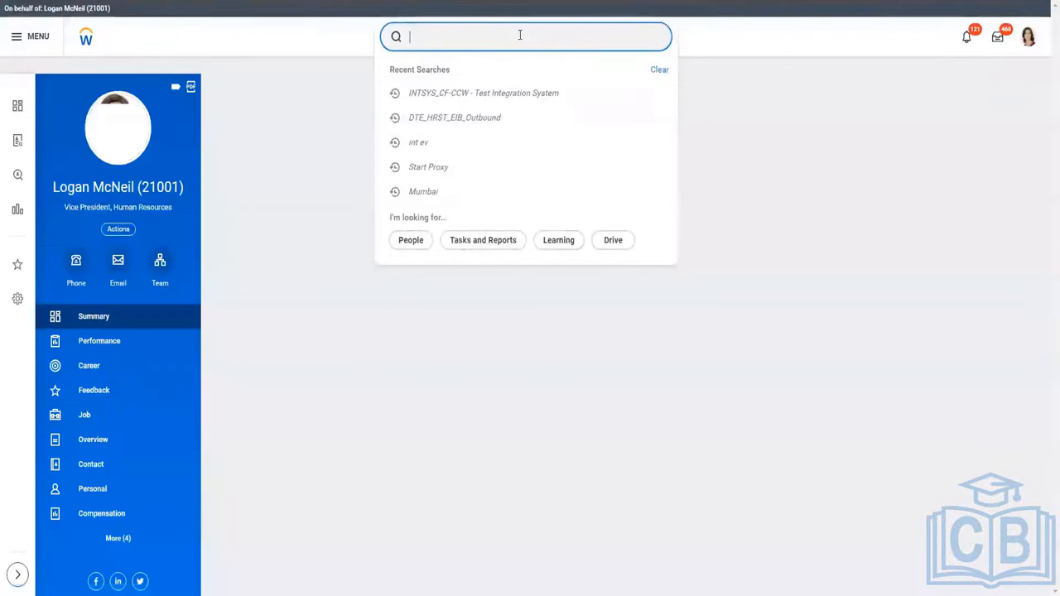
pyautogui.write('Intsys: CF CCW')
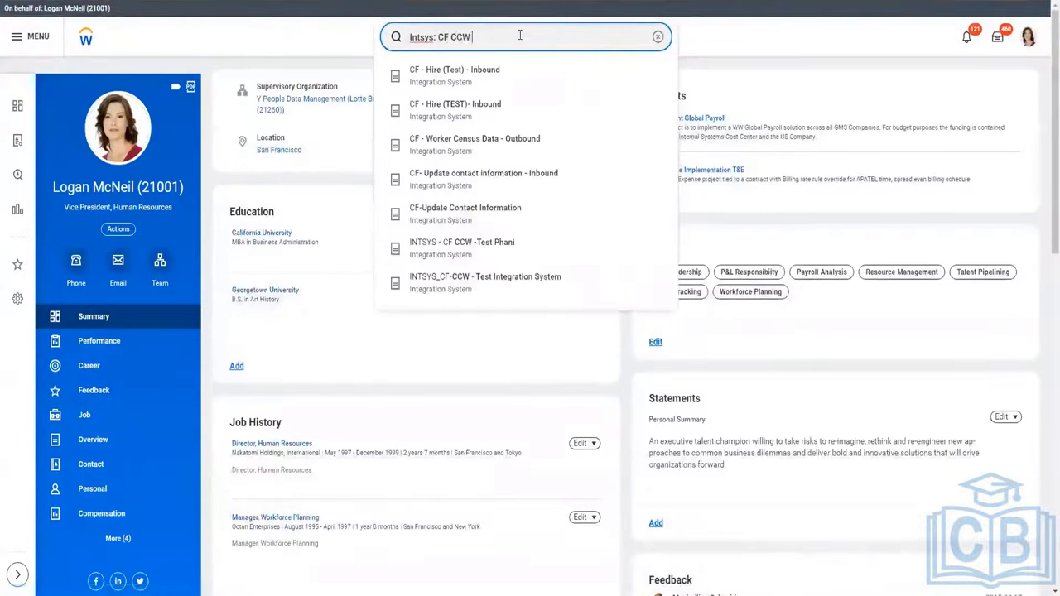
pyautogui.write(' DT')
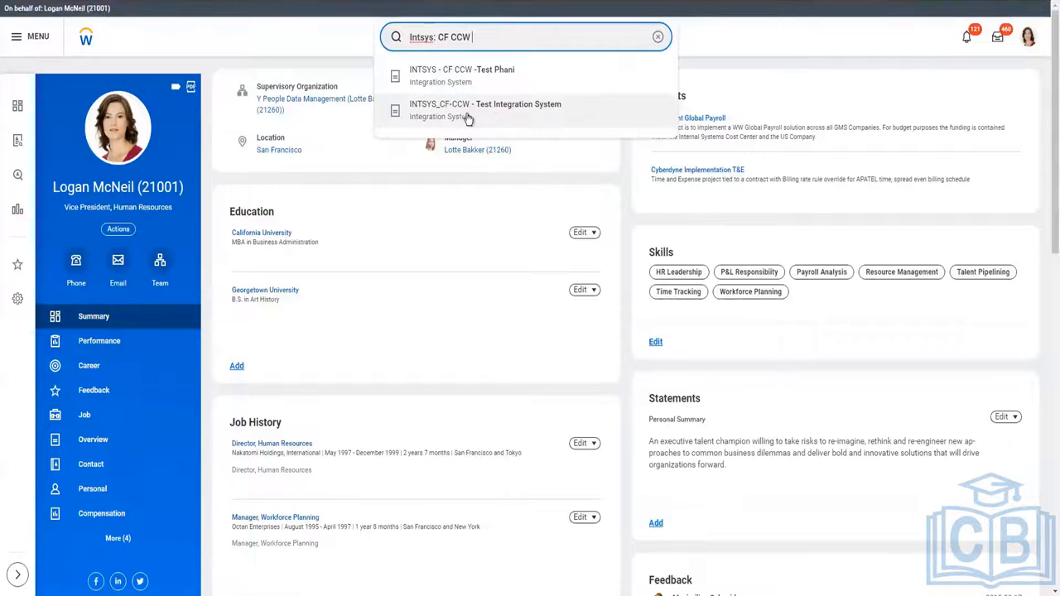
pyautogui.click(657, 38)
pyautogui.click(313, 593)
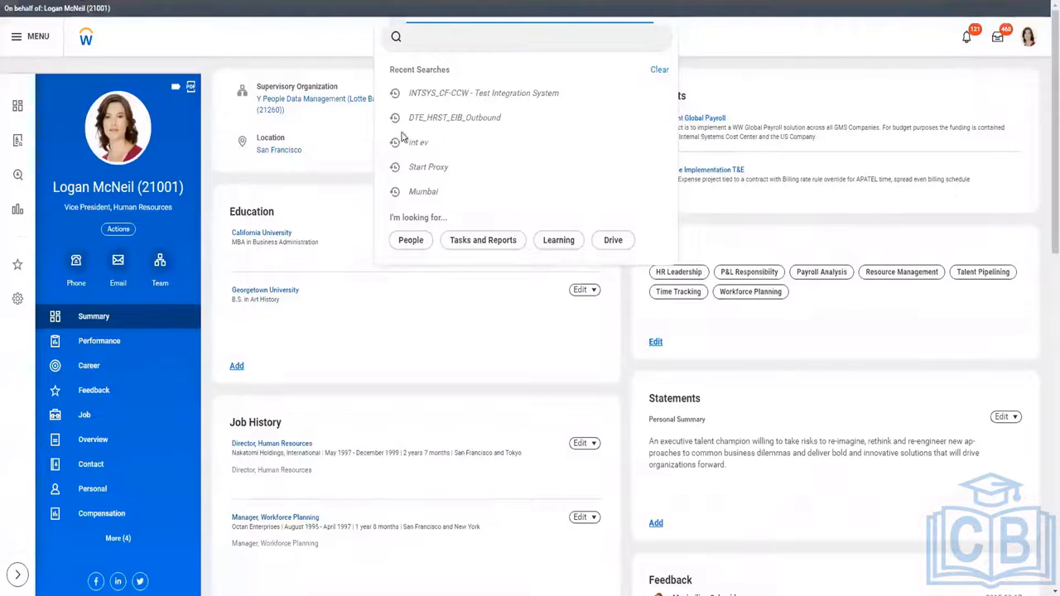
pyautogui.click(254, 170)
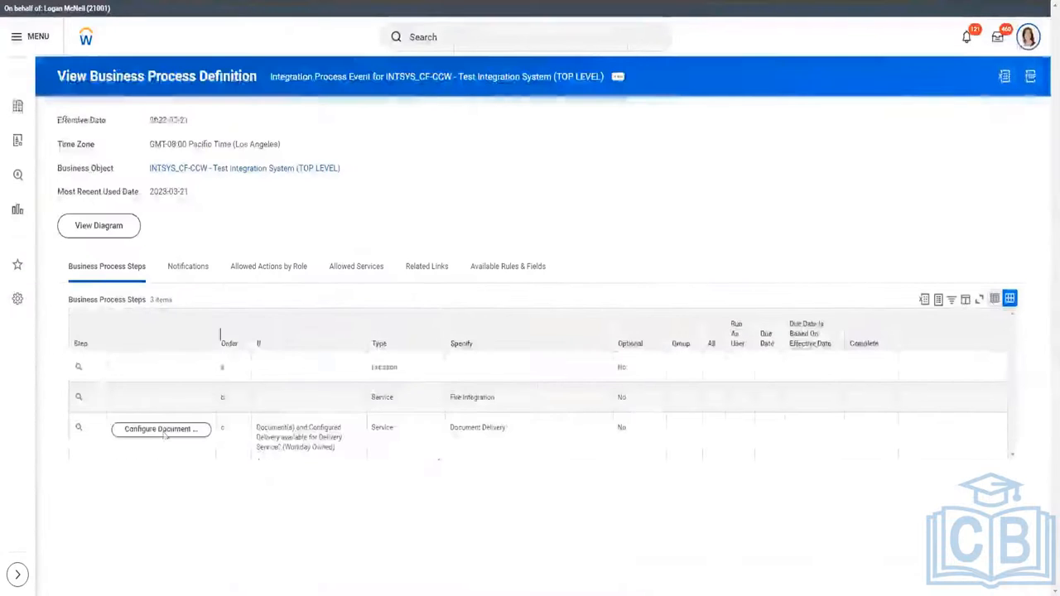
# Cycle back to the background process output files tab, check Downloads, and return to Workday.
pyautogui.hotkey('ctrl', 'shift', 'Tab')
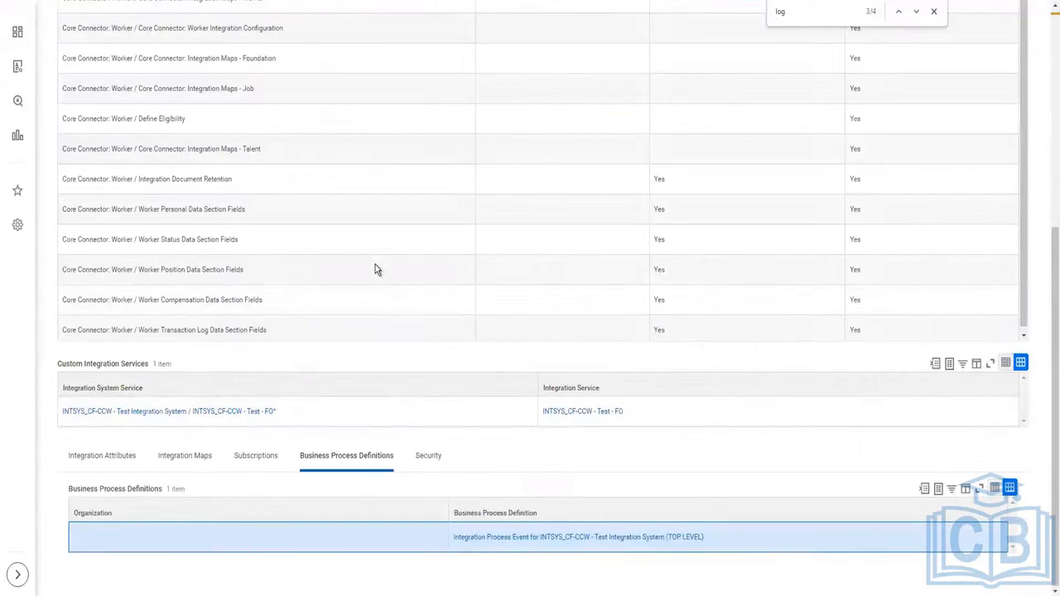
pyautogui.hotkey('ctrl', 'shift', 'Tab')
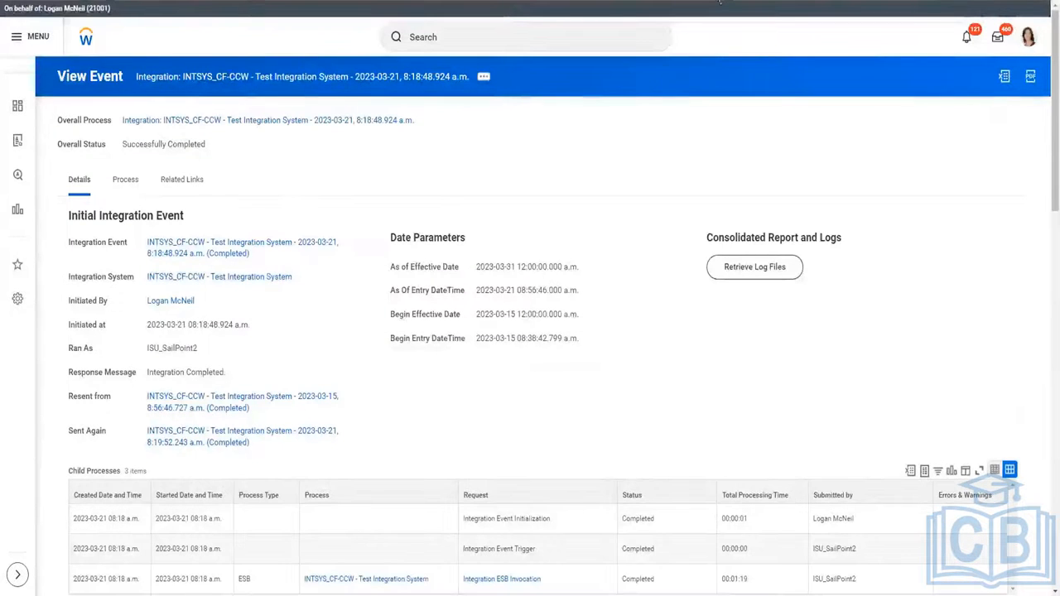
pyautogui.hotkey('ctrl', 'shift', 'Tab')
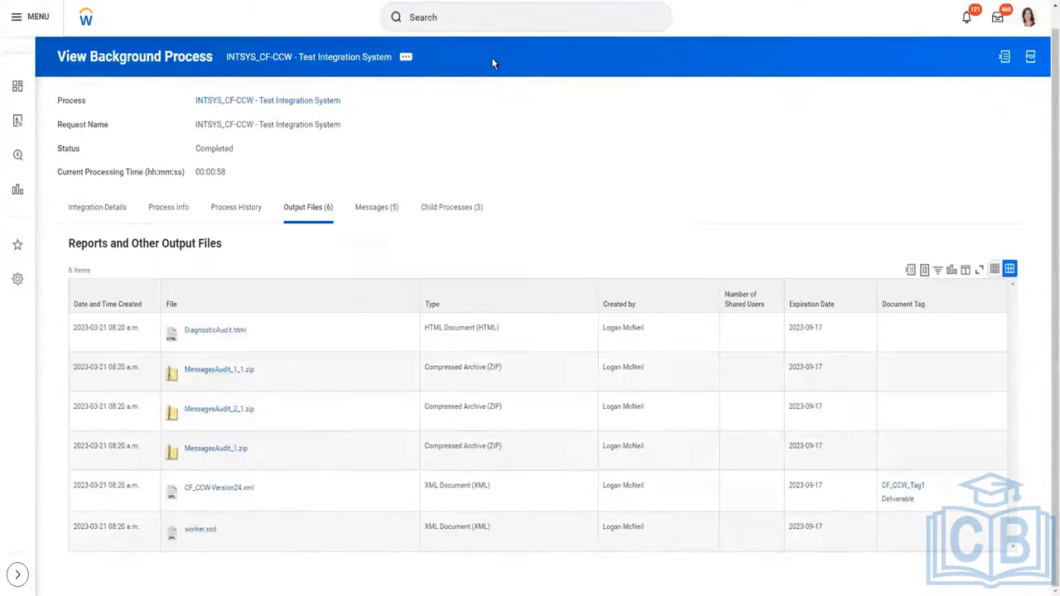
pyautogui.hotkey('alt', 'Tab')
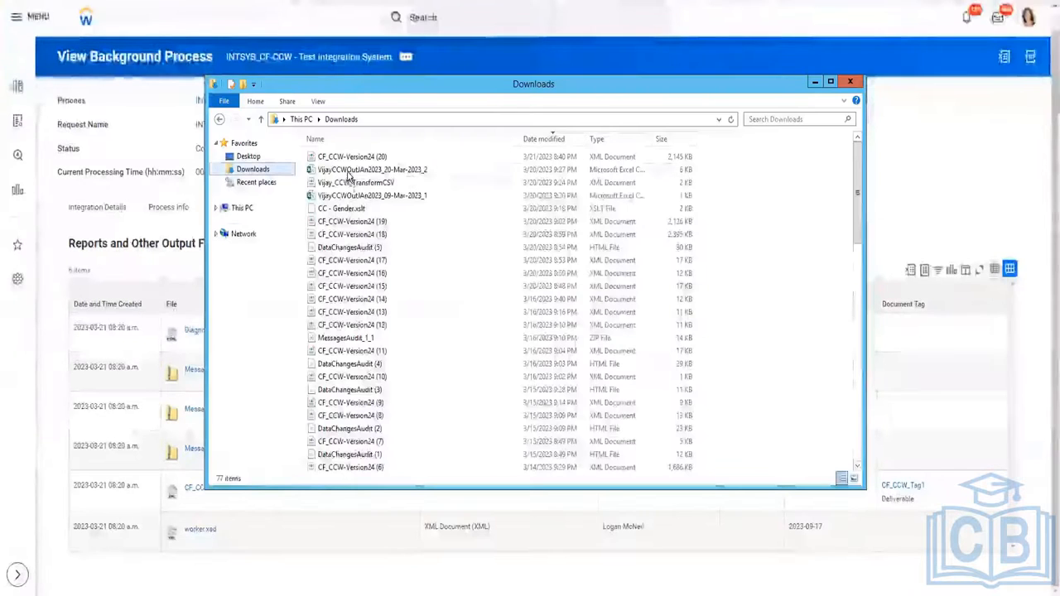
pyautogui.click(483, 21)
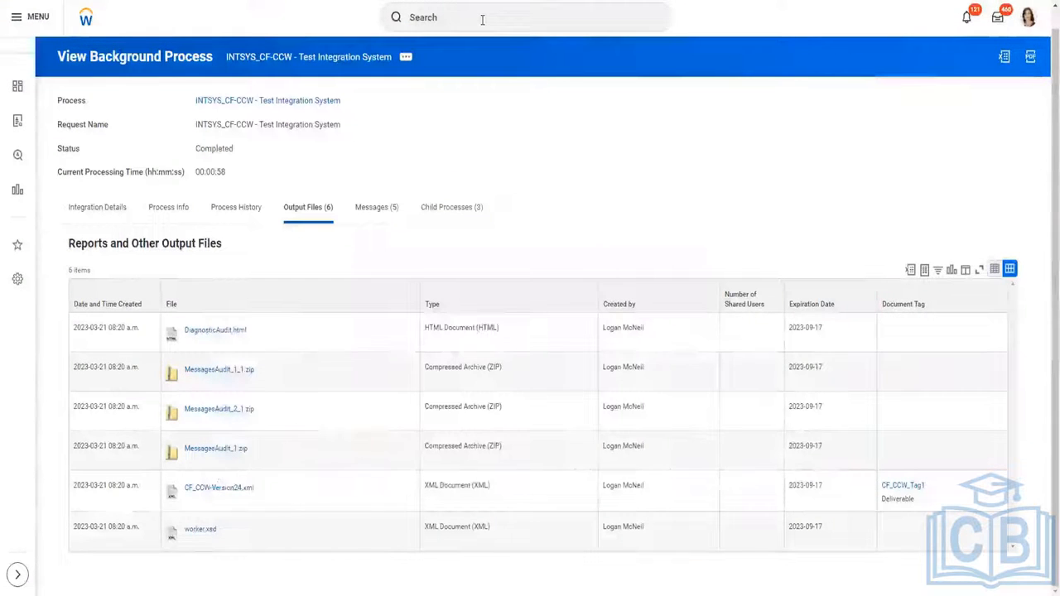
pyautogui.click(483, 20)
# Search for the Document Transformation integration system, open the DT Jan 202 result, and review its page.
pyautogui.write('intsys: Vijayccw')
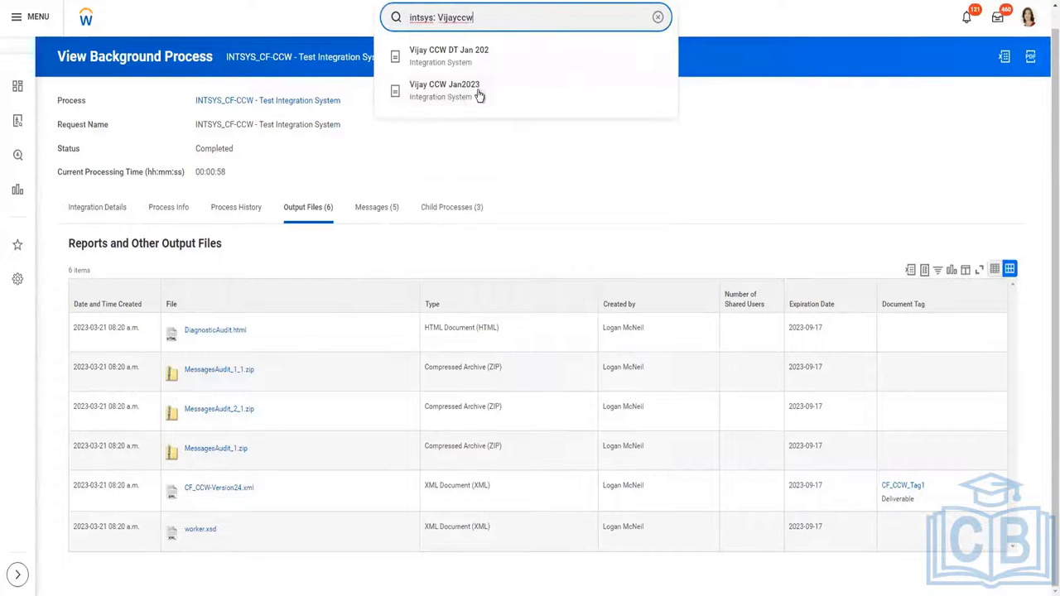
pyautogui.click(477, 56)
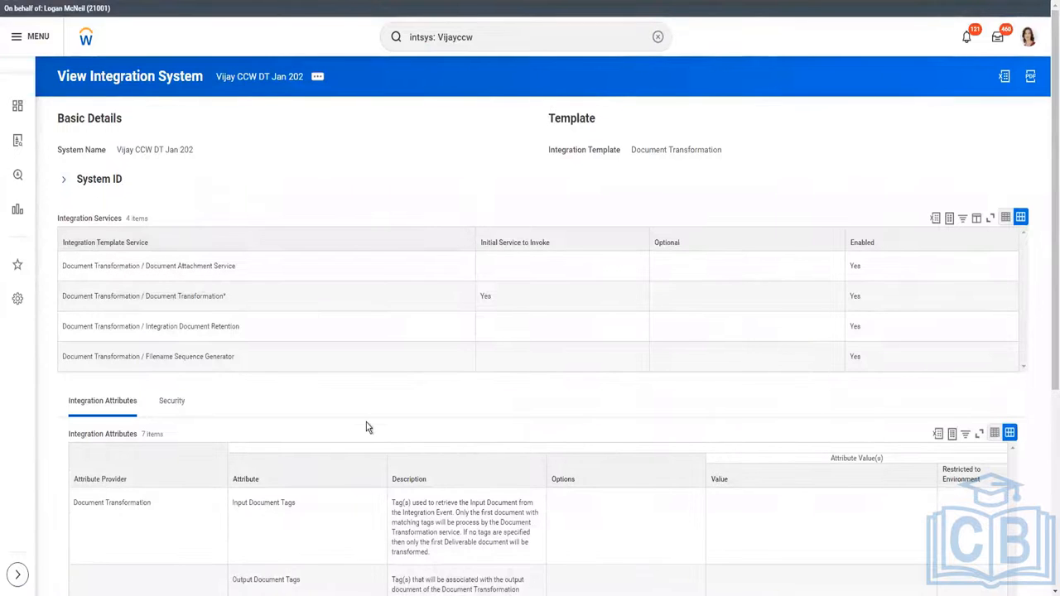
pyautogui.scroll(-2, 368, 427)
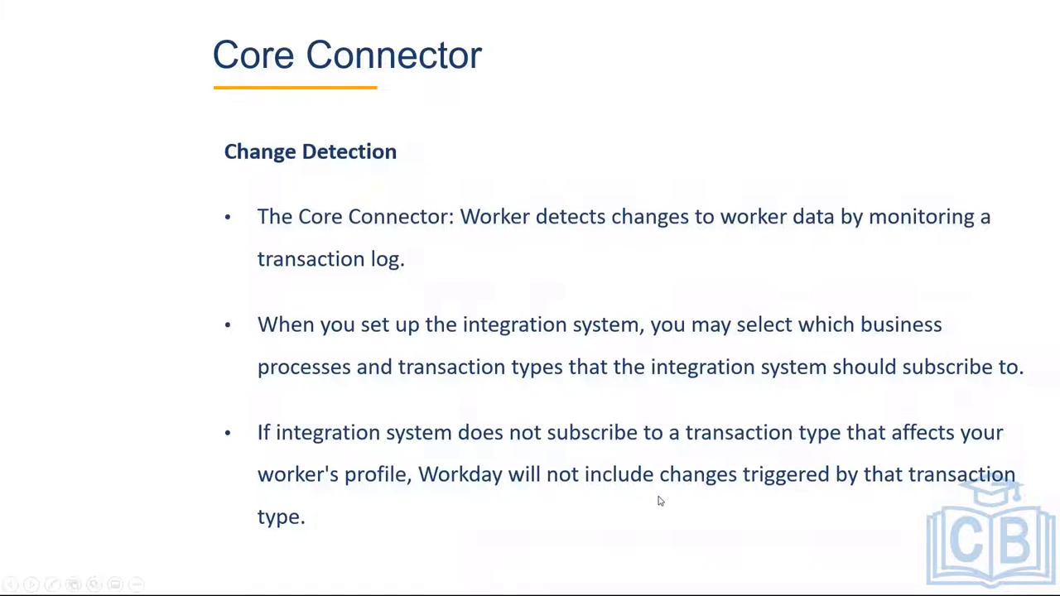
# Advance to the slide on the worker integration's three-step change detection process.
pyautogui.click(437, 302)
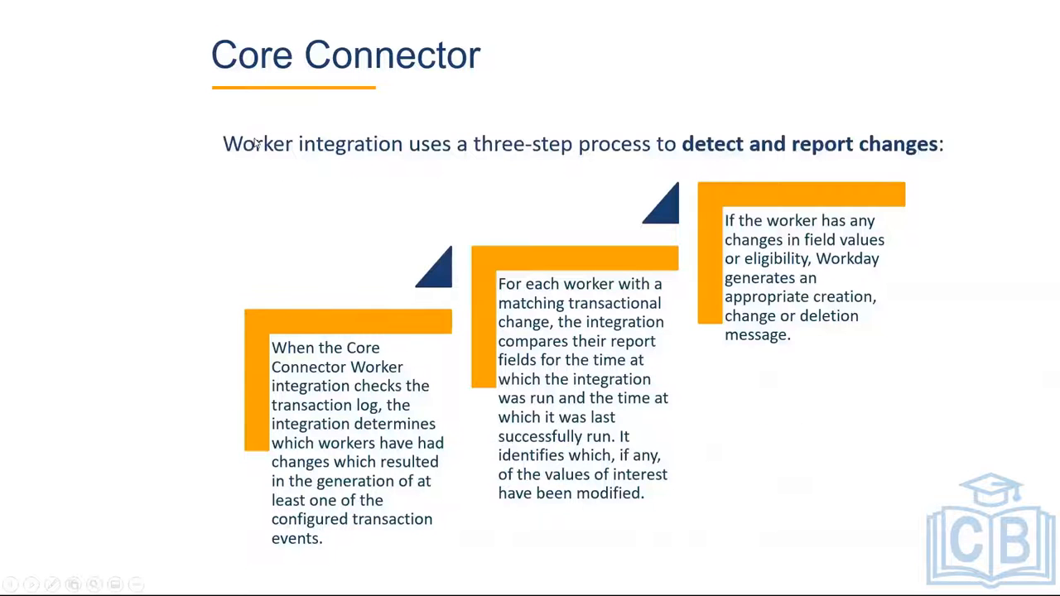
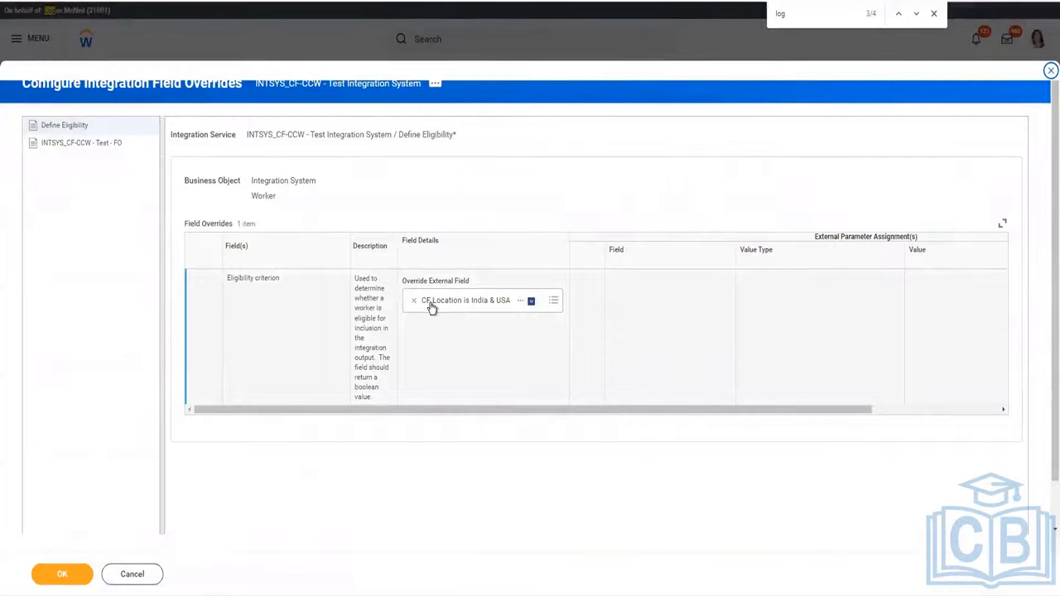
# Show related actions for the eligibility override field and widen the Description column to read it.
pyautogui.click(527, 315)
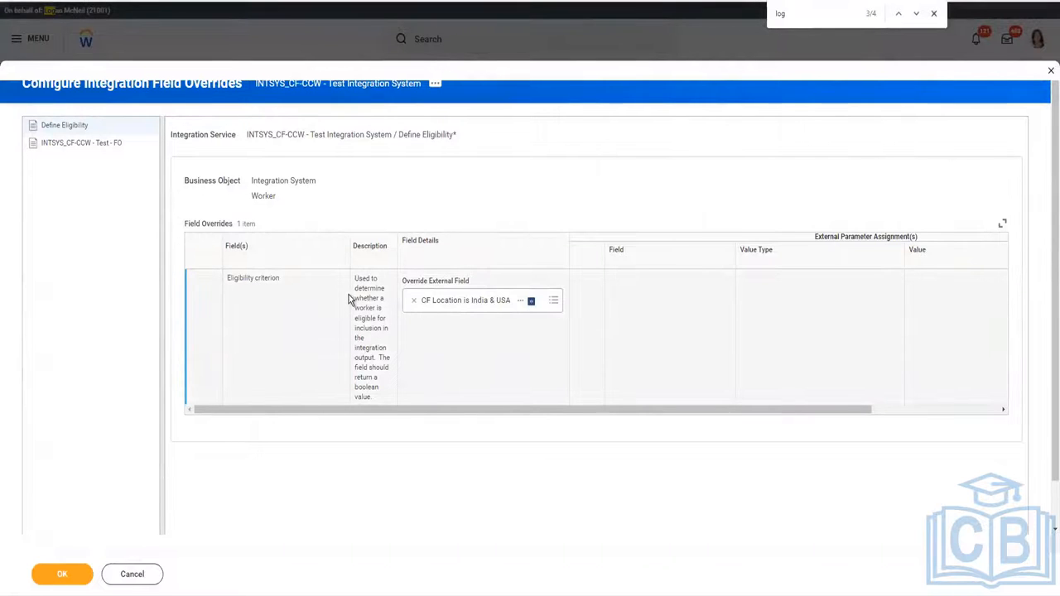
pyautogui.moveTo(351, 239); pyautogui.dragTo(336, 258)
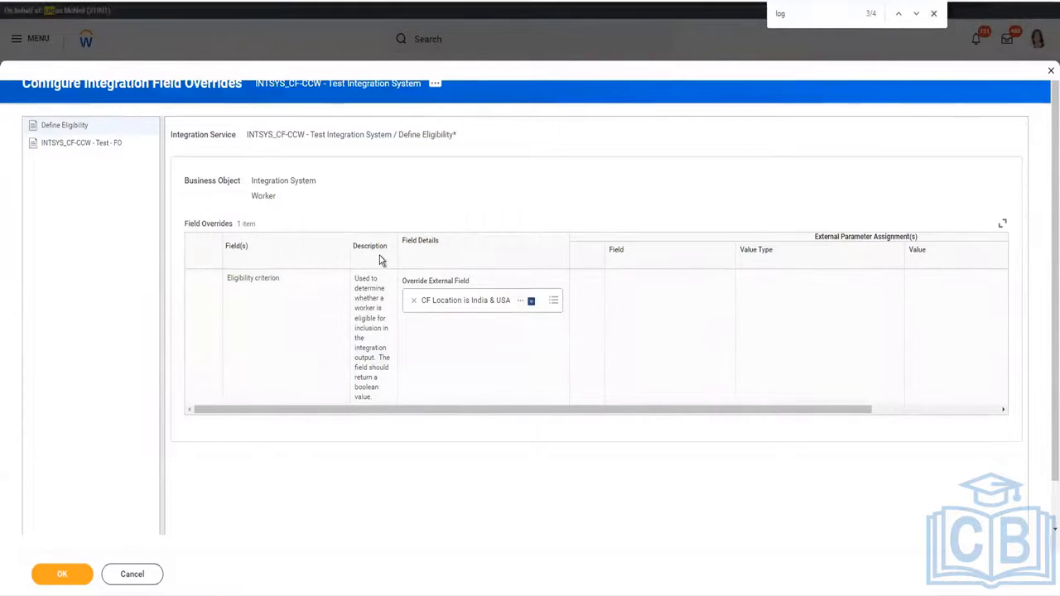
pyautogui.moveTo(398, 249); pyautogui.dragTo(485, 256)
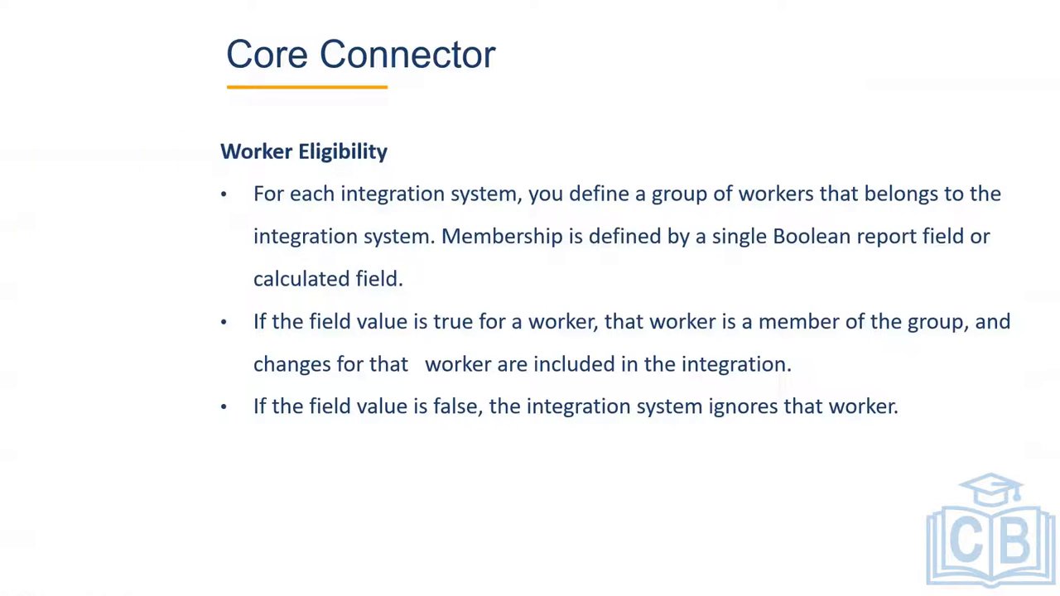
# Move from the Worker Eligibility slide to the Integration Field Overrides slide.
pyautogui.click(707, 314)
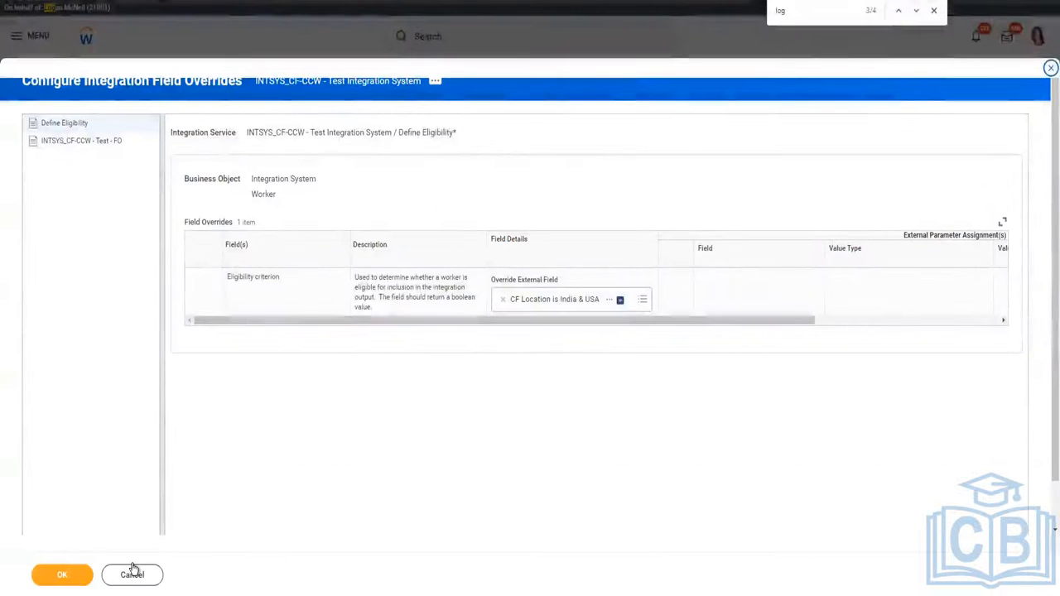
pyautogui.click(139, 570)
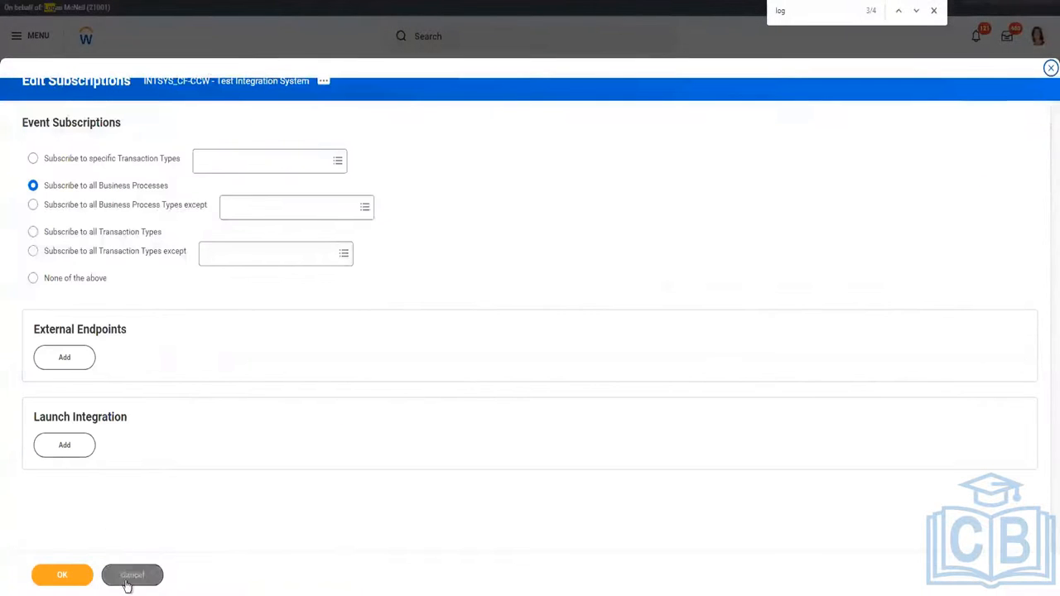
pyautogui.click(127, 577)
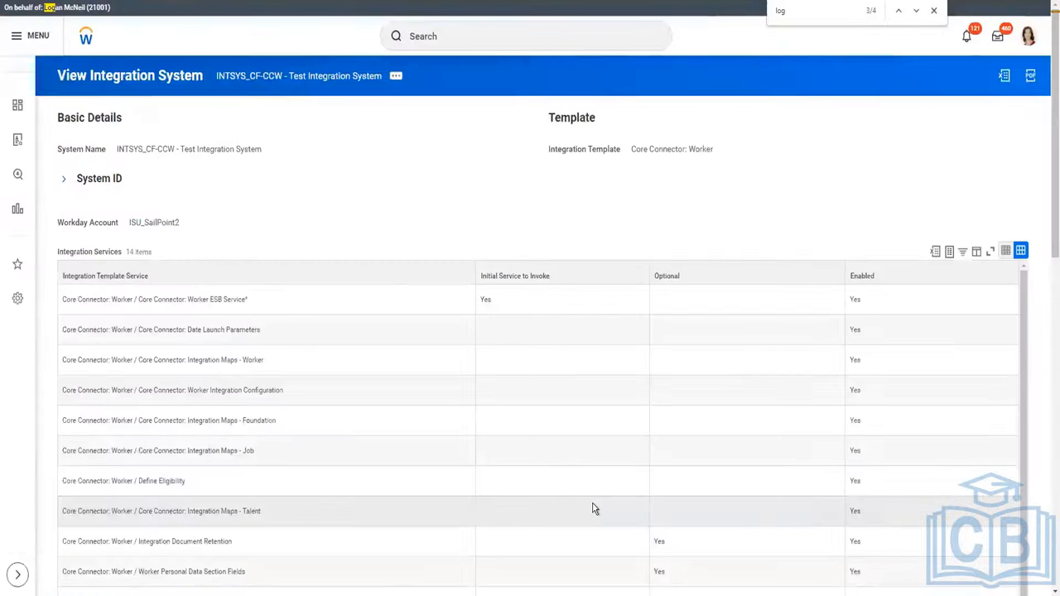
pyautogui.click(394, 78)
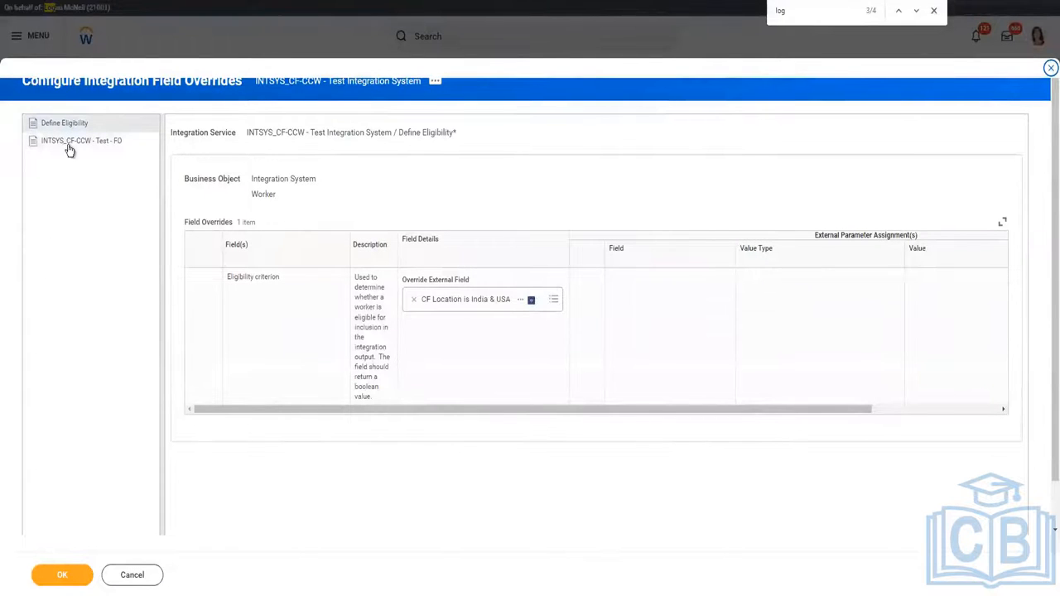
# Check the INTSYS_CF-CCW - Test - FO Worker Tenure override (CF Worker Tenure - EE V2) and submit the overrides.
pyautogui.click(70, 142)
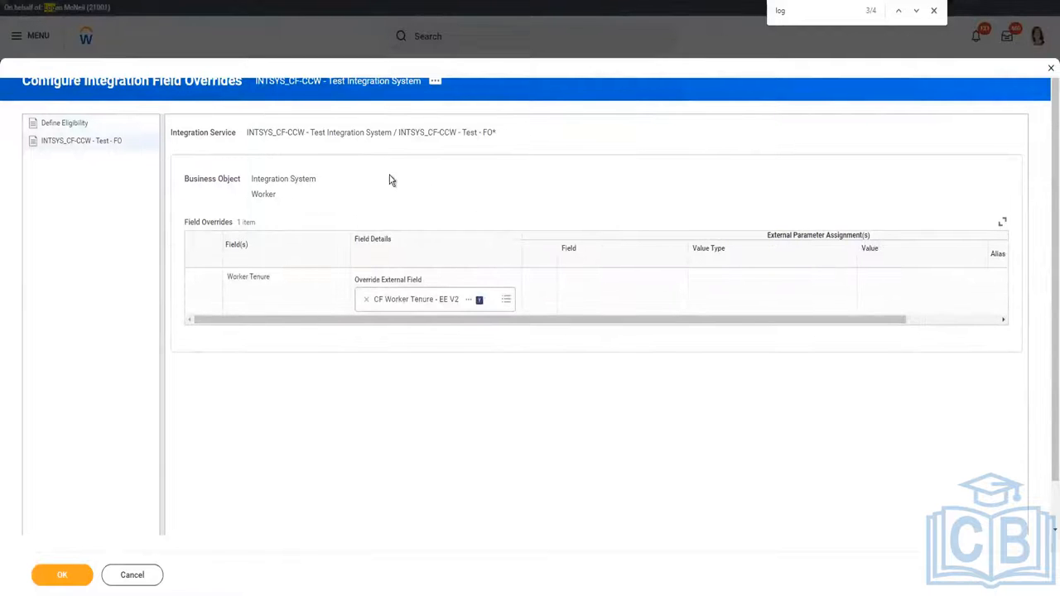
pyautogui.click(438, 308)
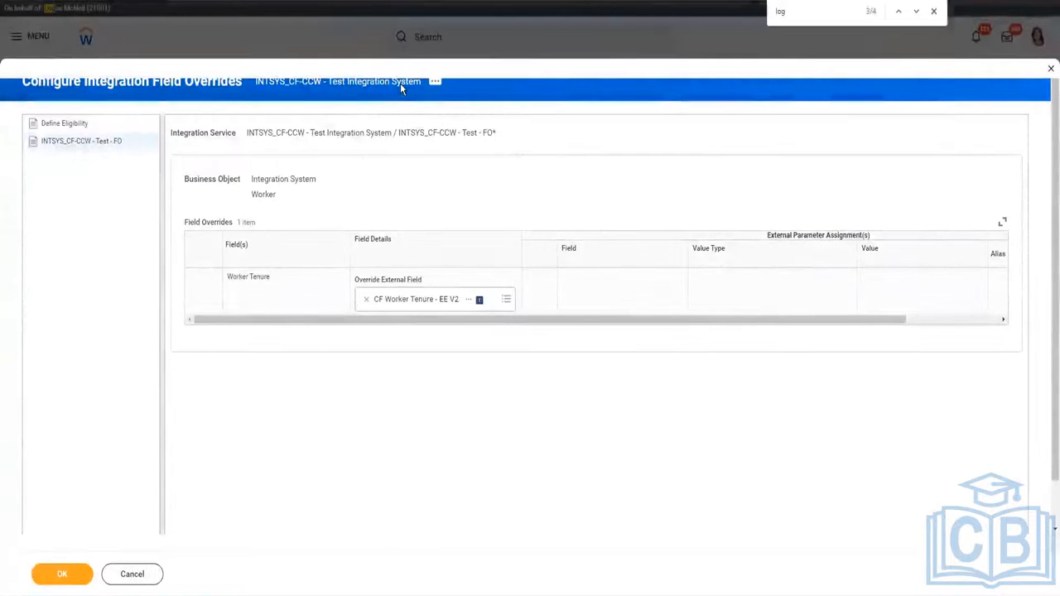
pyautogui.click(55, 574)
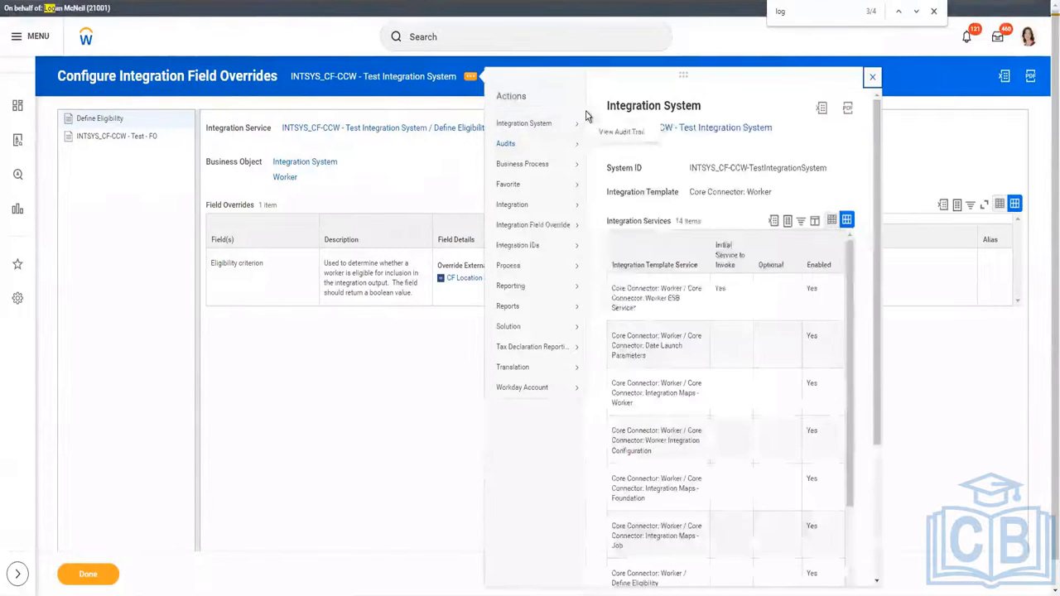
# Open Configure Integration Field Attributes for the test integration system, then switch to the Downloads window.
pyautogui.moveTo(569, 121)
pyautogui.click(672, 219)
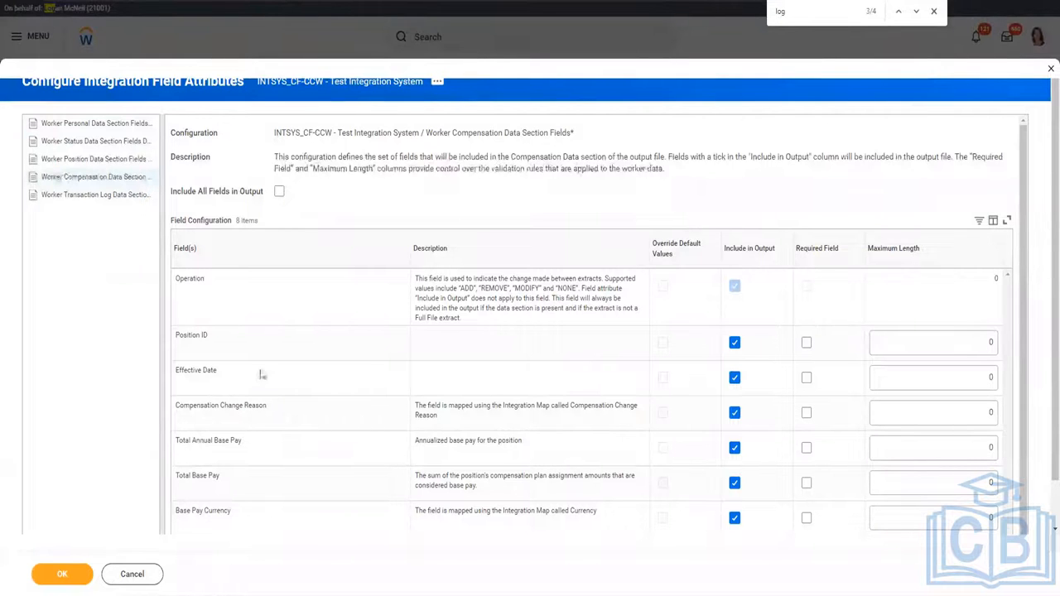
pyautogui.hotkey('alt', 'Tab')
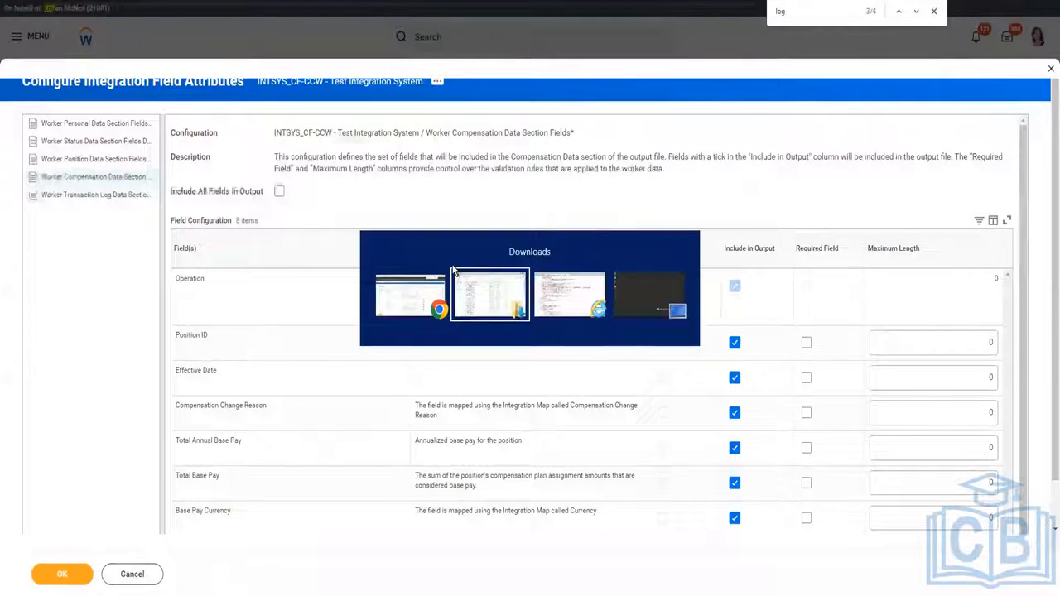
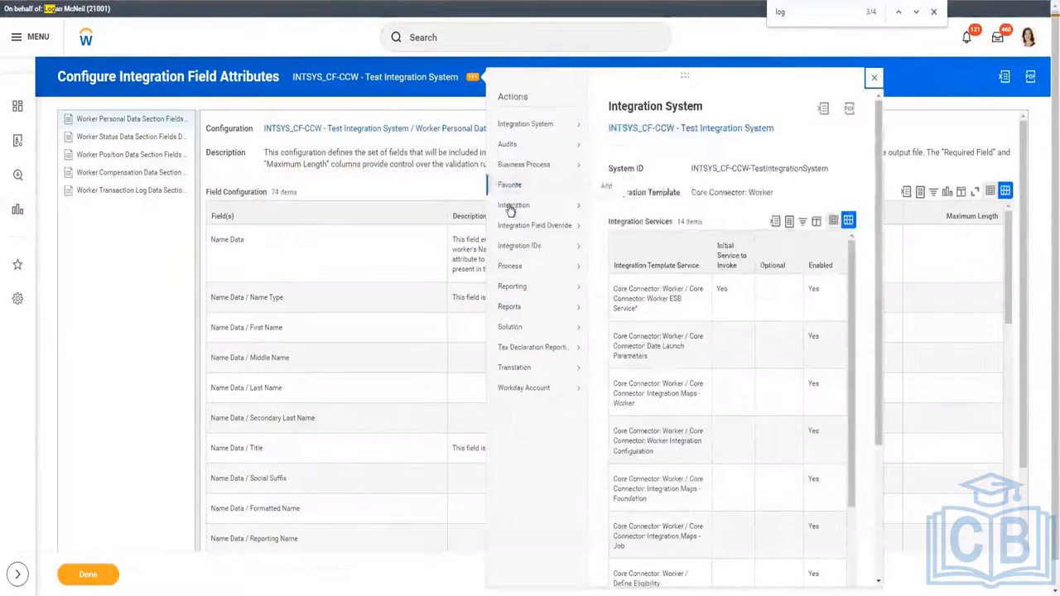
# Open Launch / Schedule for INTSYS_CF-CCW - Test Integration System from its Integration related actions.
pyautogui.moveTo(564, 206)
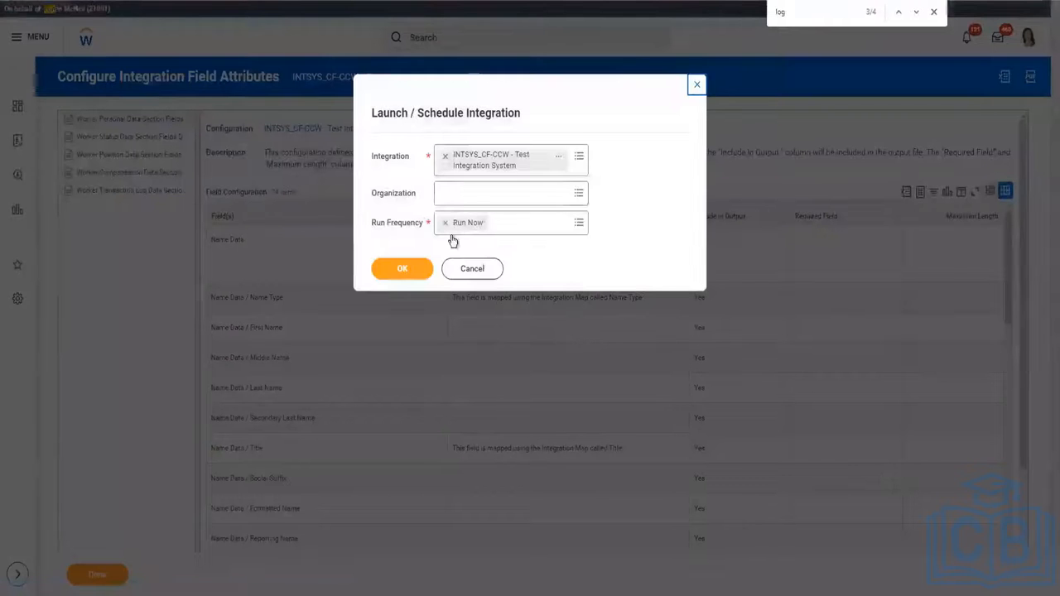
pyautogui.click(510, 196)
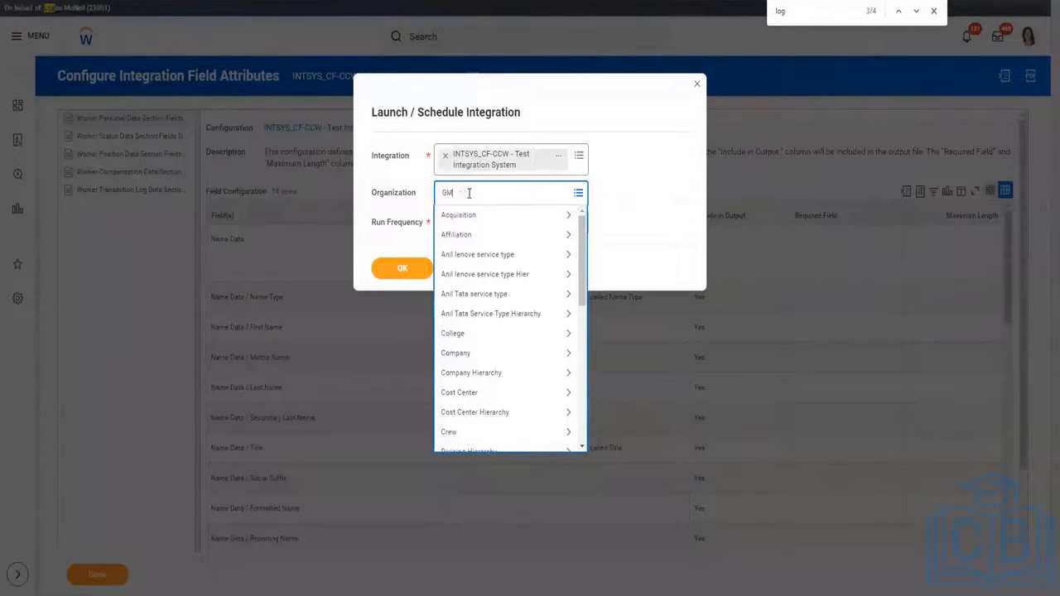
pyautogui.press('Return')
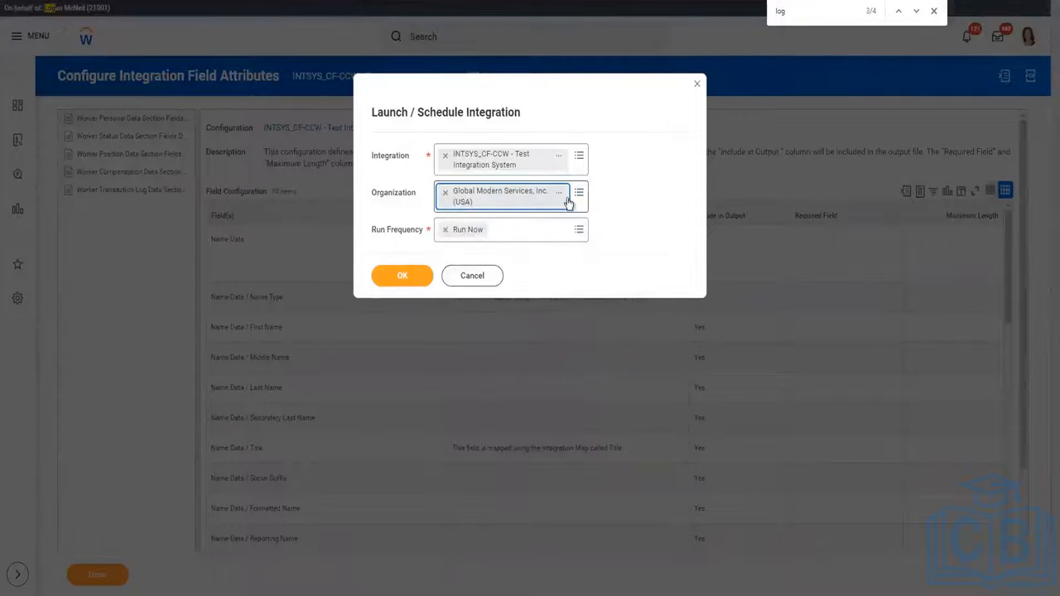
pyautogui.click(444, 192)
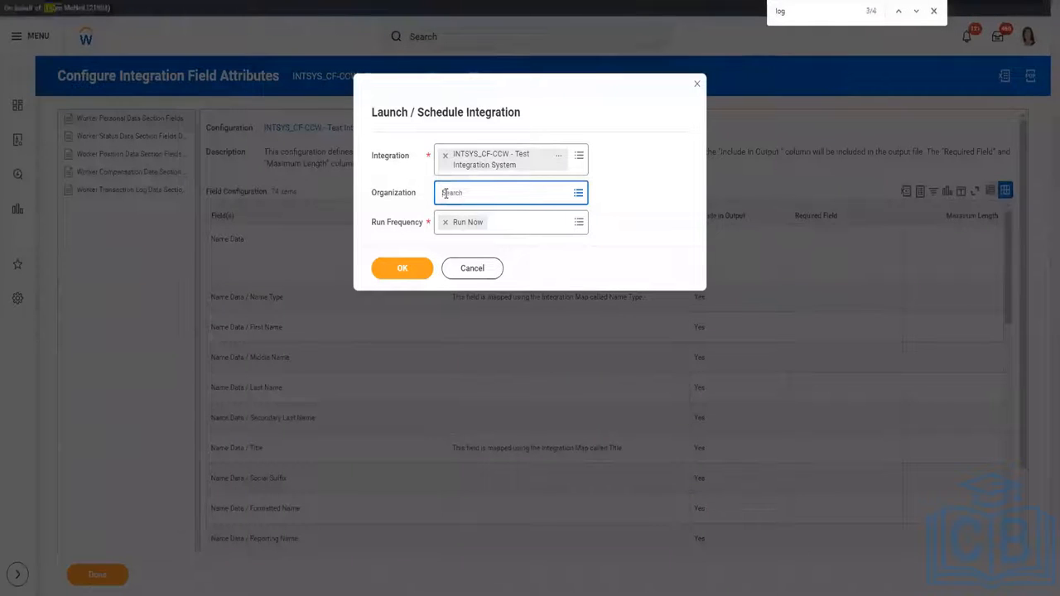
pyautogui.click(447, 192)
pyautogui.write('HR')
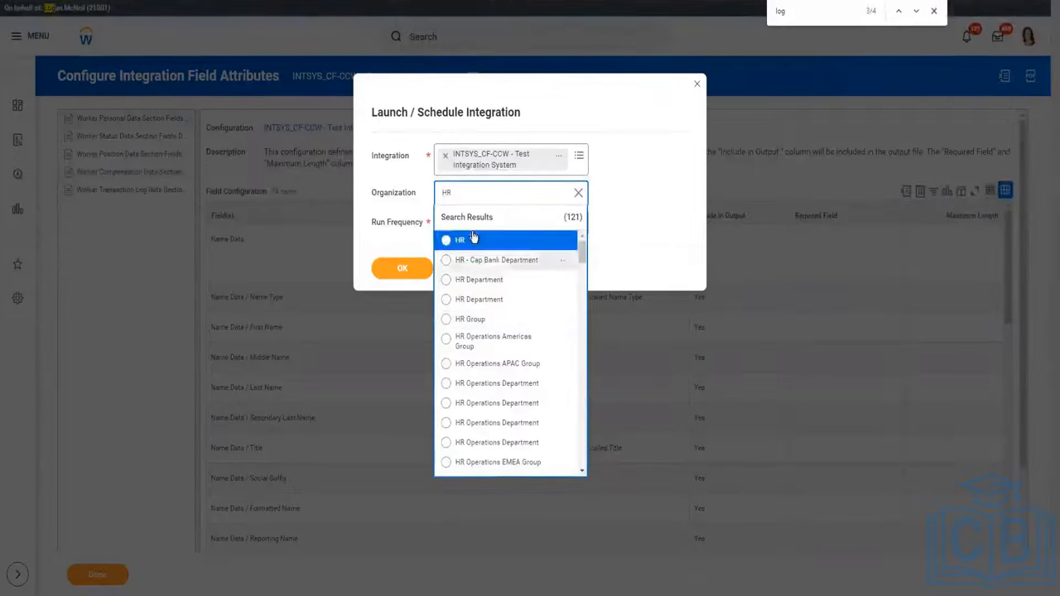
pyautogui.click(564, 243)
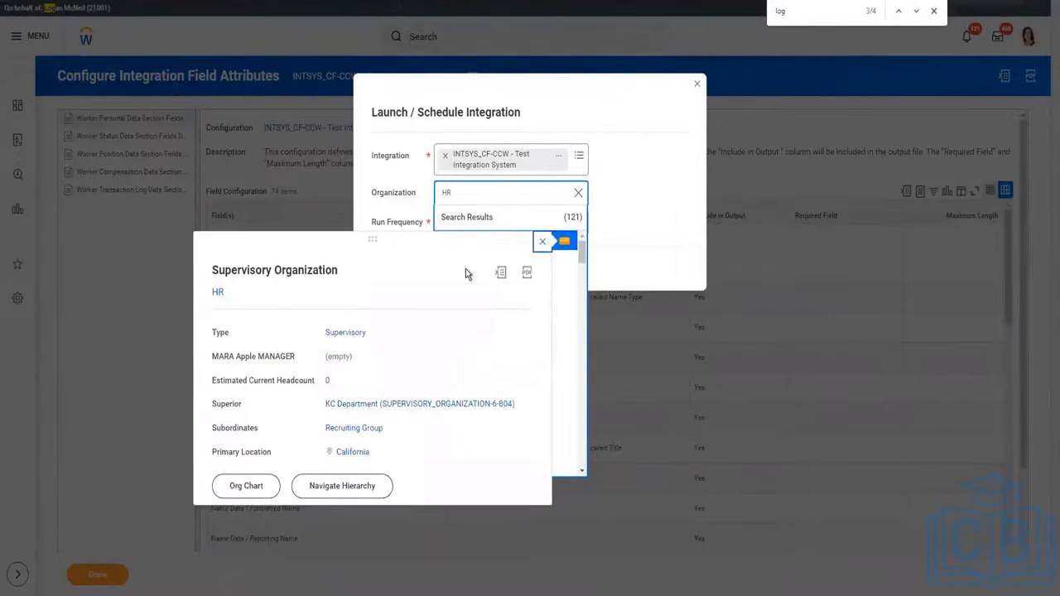
pyautogui.click(542, 242)
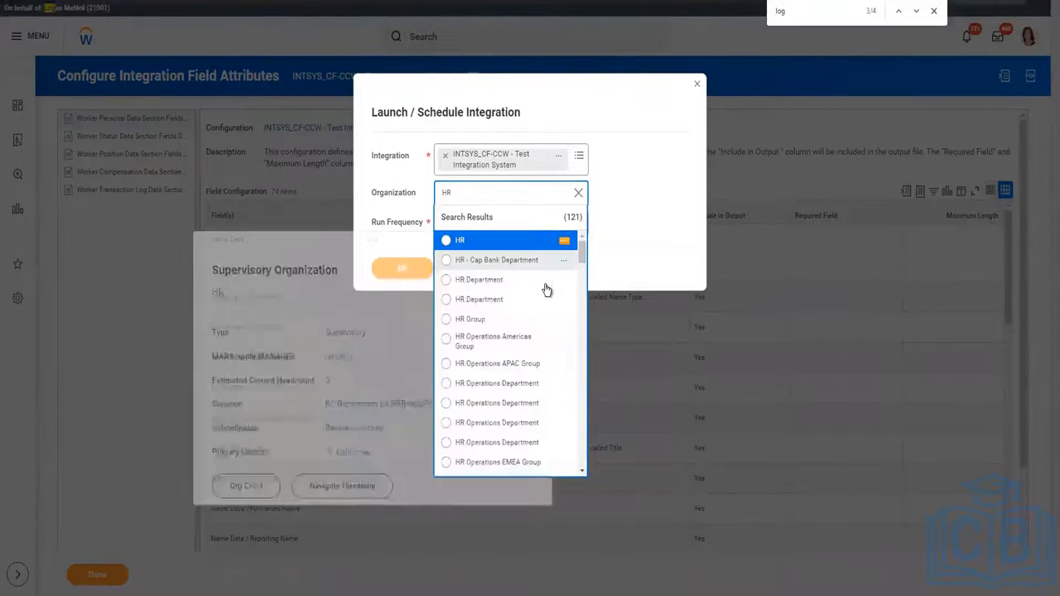
pyautogui.click(564, 282)
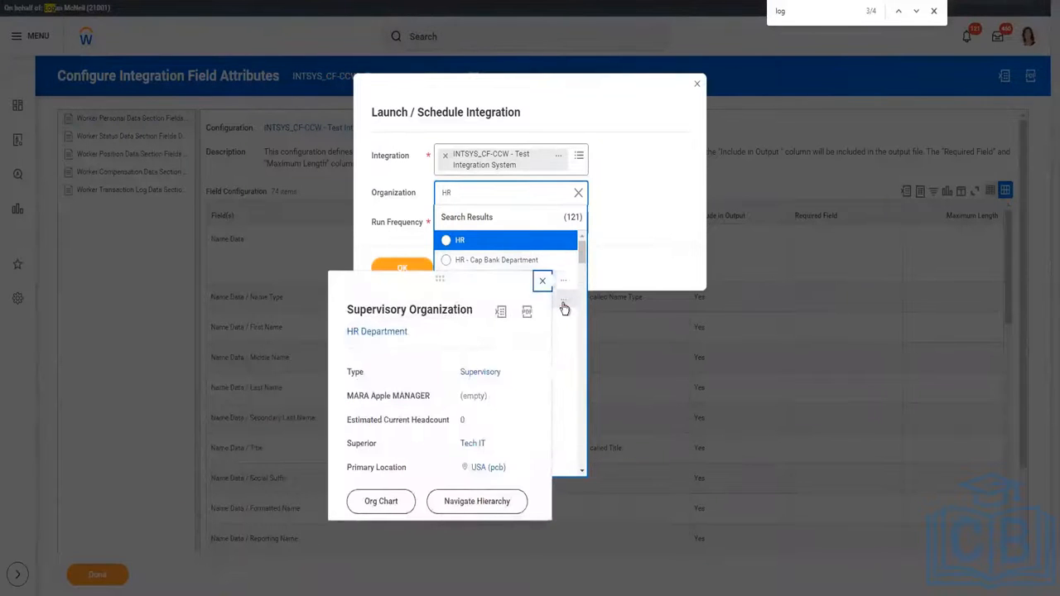
pyautogui.click(564, 305)
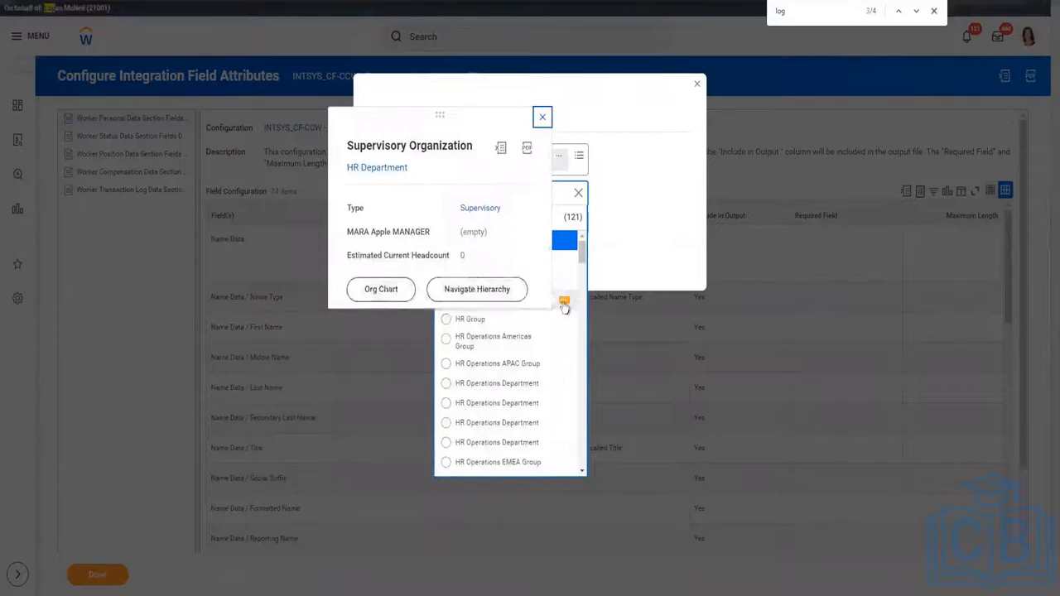
pyautogui.click(581, 193)
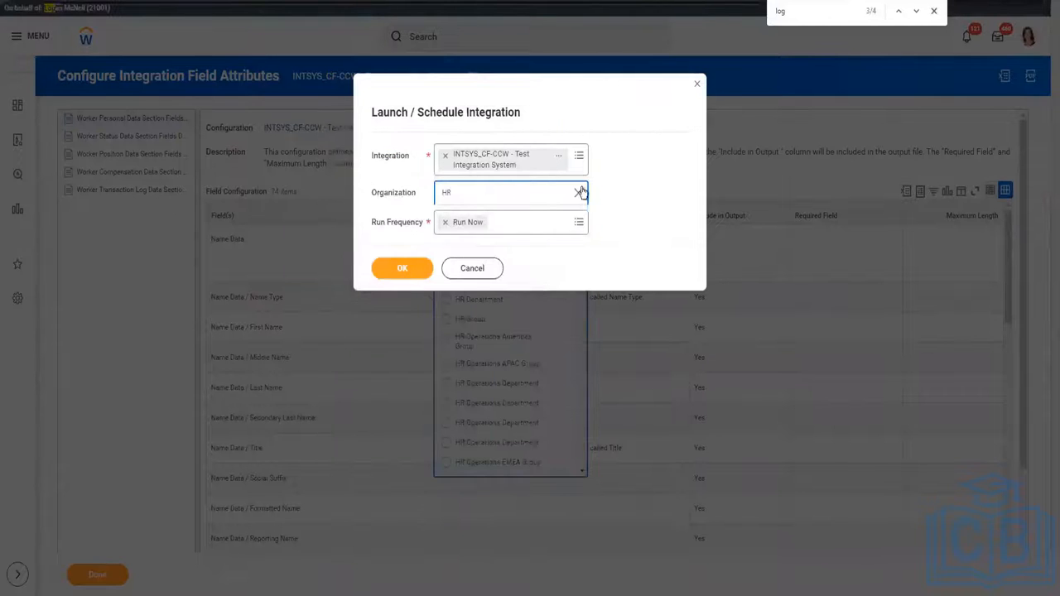
pyautogui.click(466, 206)
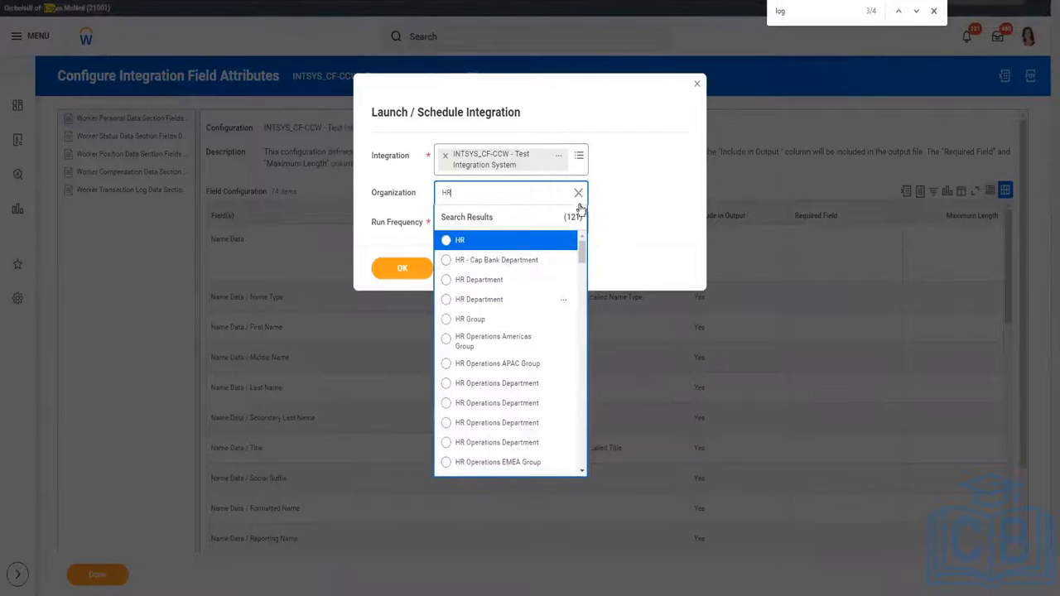
pyautogui.click(579, 193)
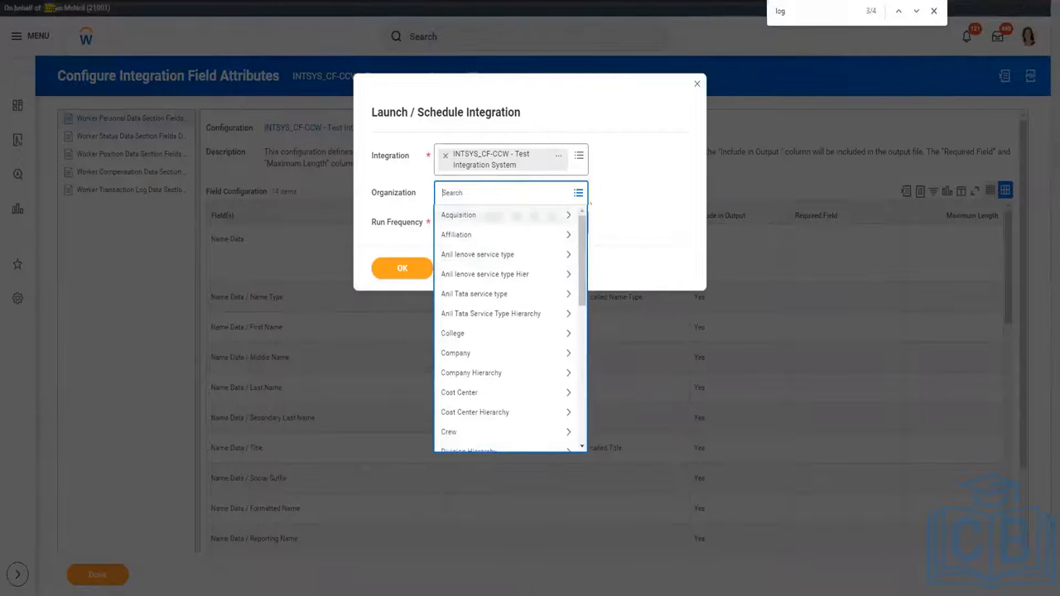
# In the Organization prompt, browse active Cost Center organizations by cost center hierarchy.
pyautogui.click(580, 195)
pyautogui.click(583, 195)
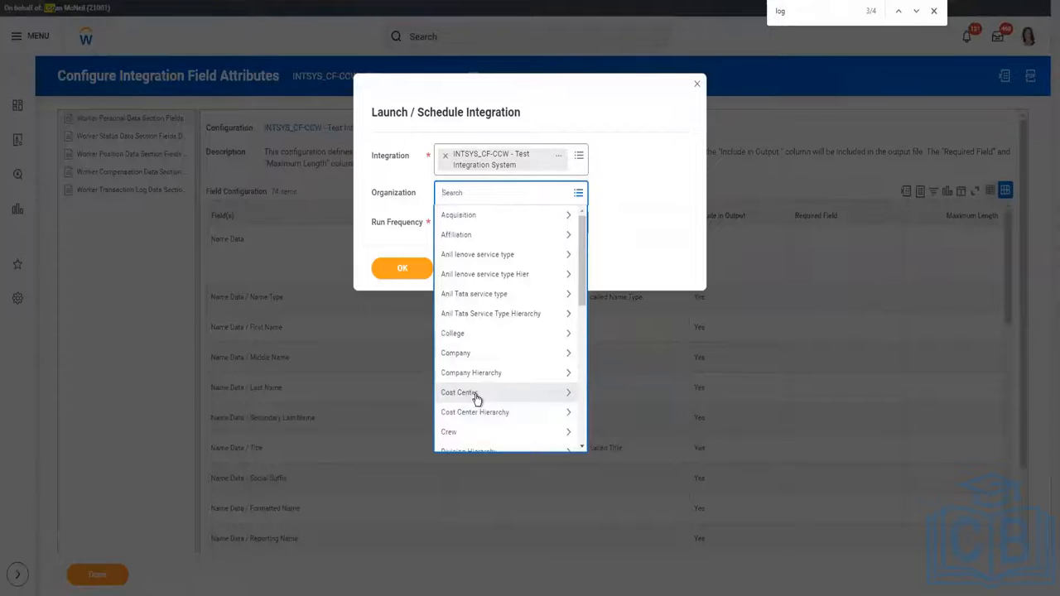
pyautogui.click(477, 395)
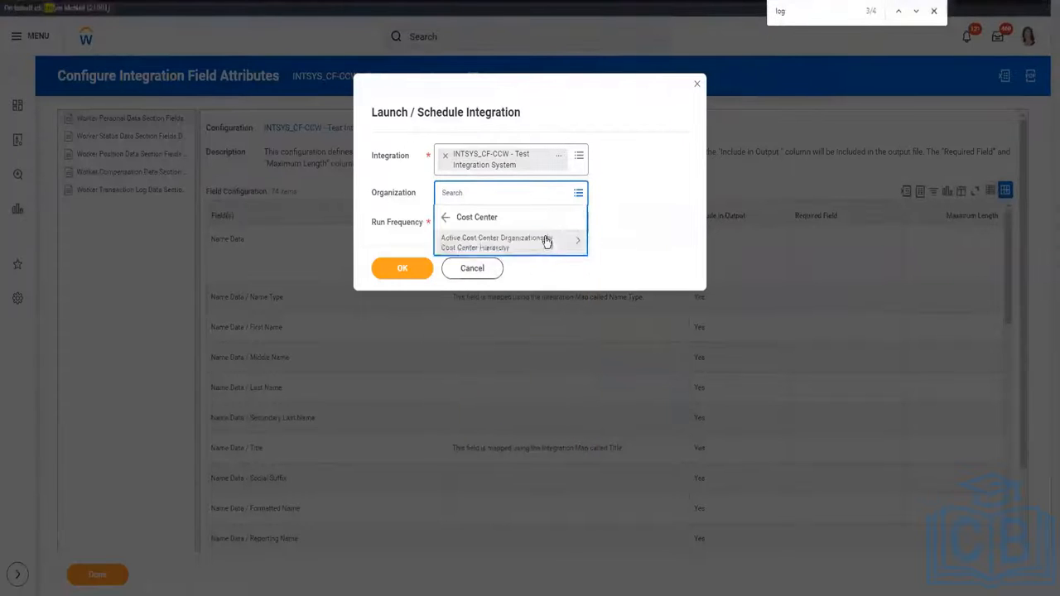
pyautogui.click(546, 240)
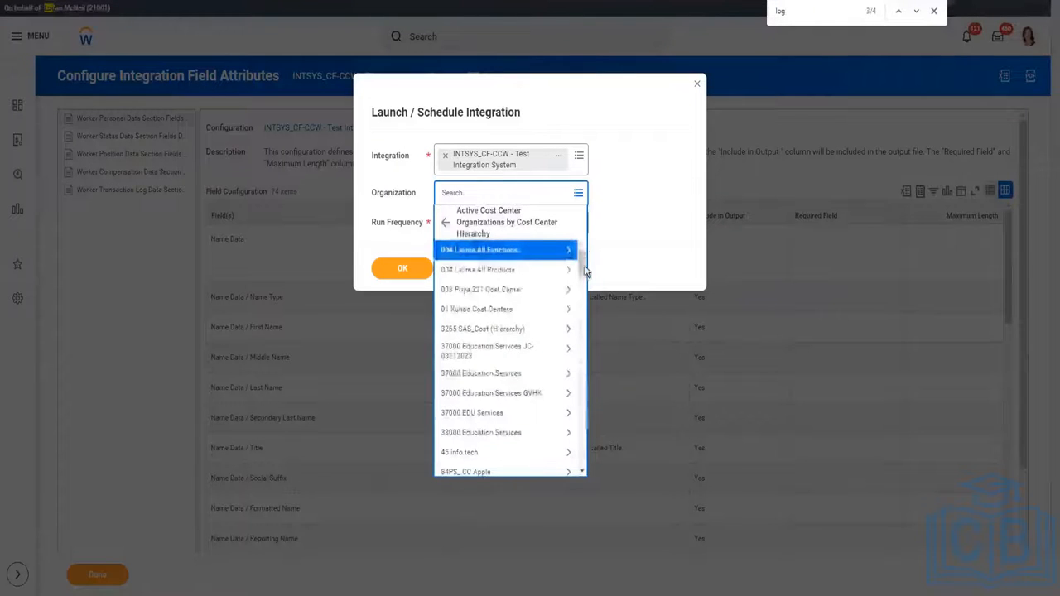
pyautogui.scroll(-10, 577, 294)
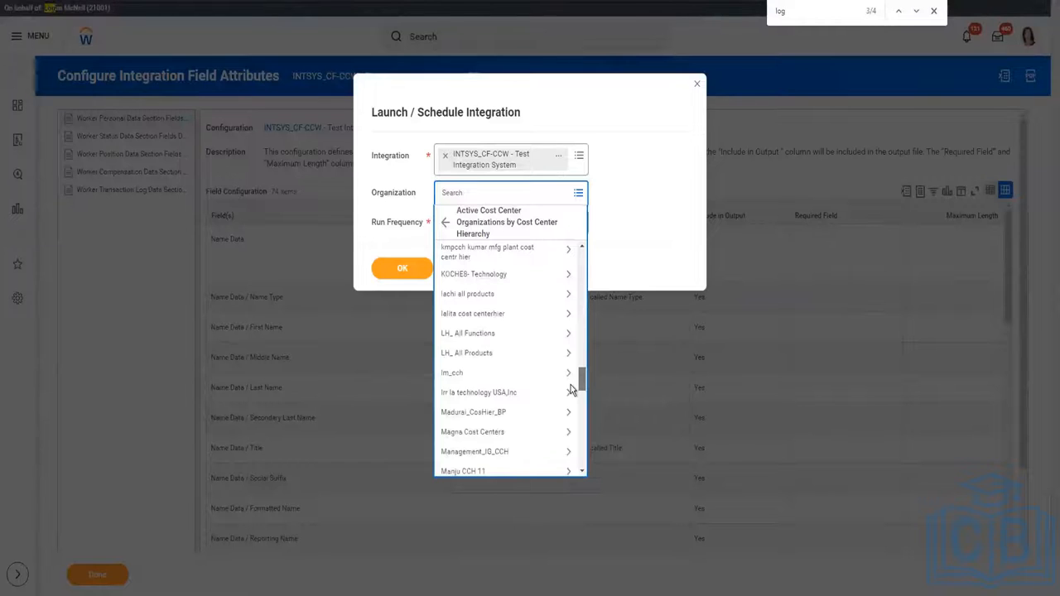
pyautogui.scroll(5, 572, 389)
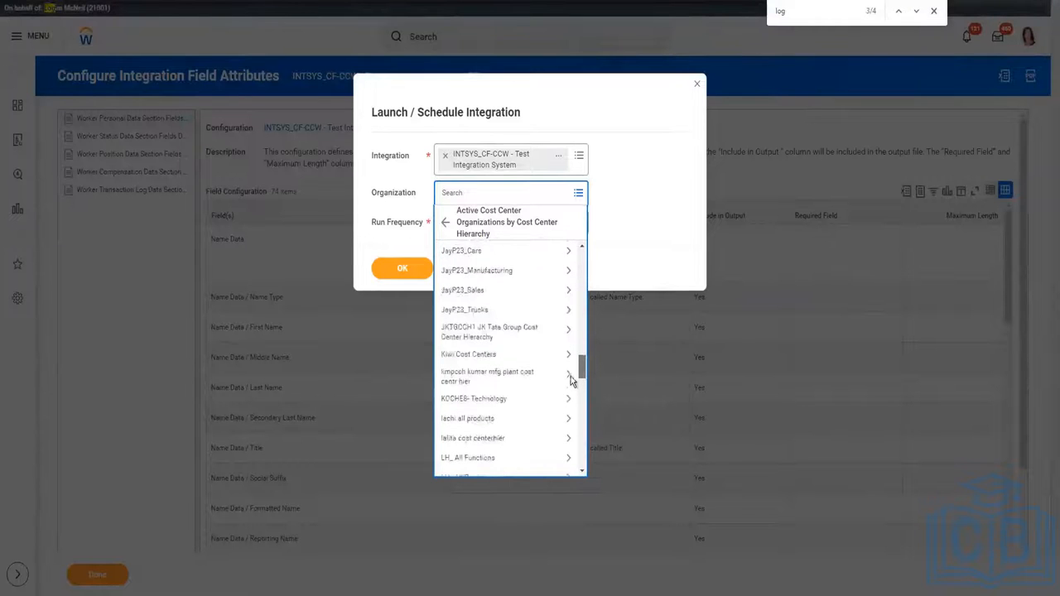
pyautogui.scroll(3, 572, 358)
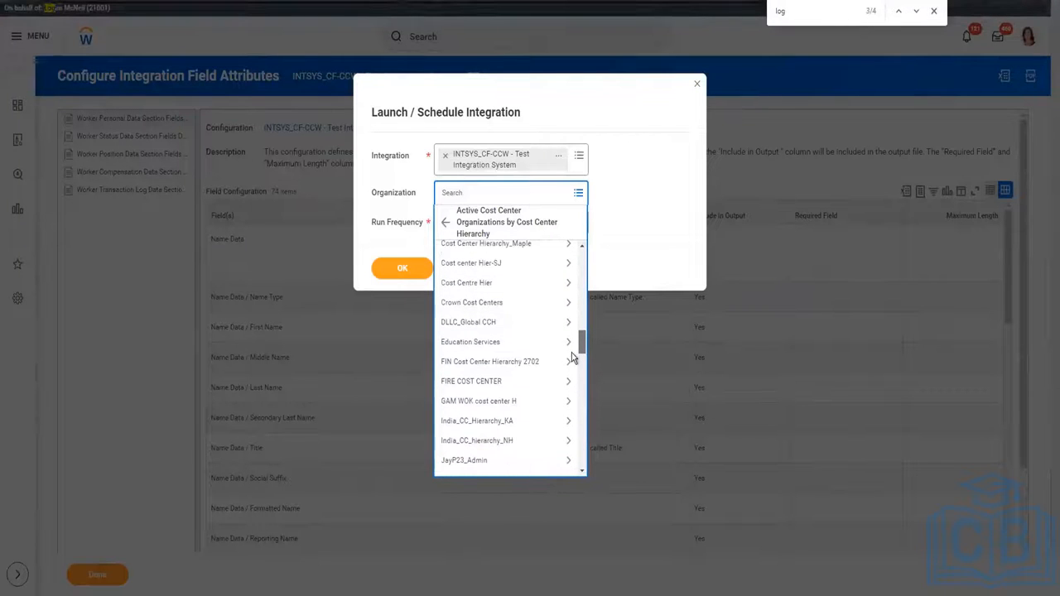
pyautogui.scroll(-2, 572, 358)
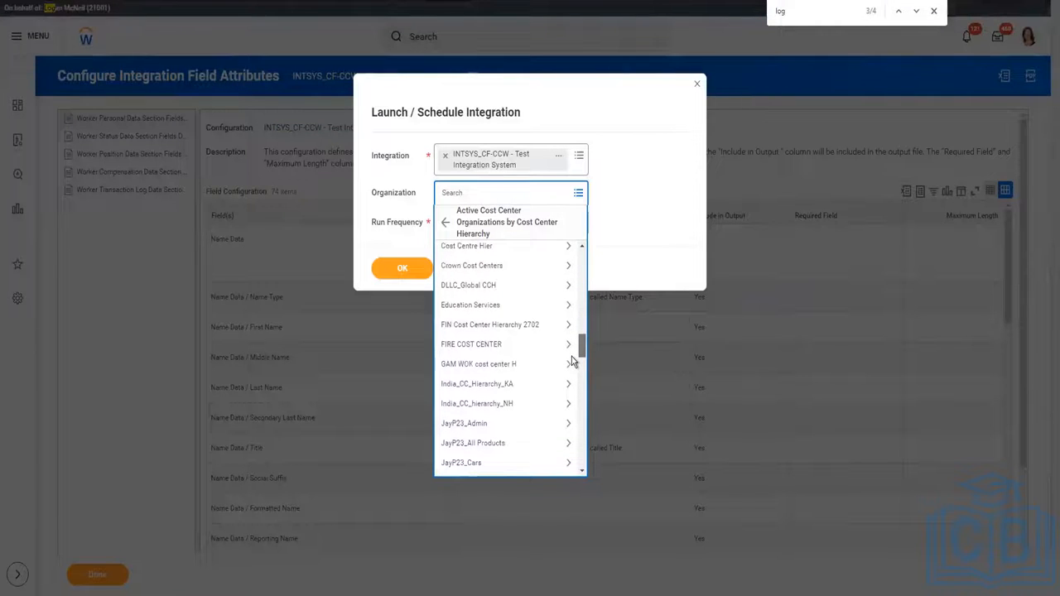
pyautogui.click(583, 247)
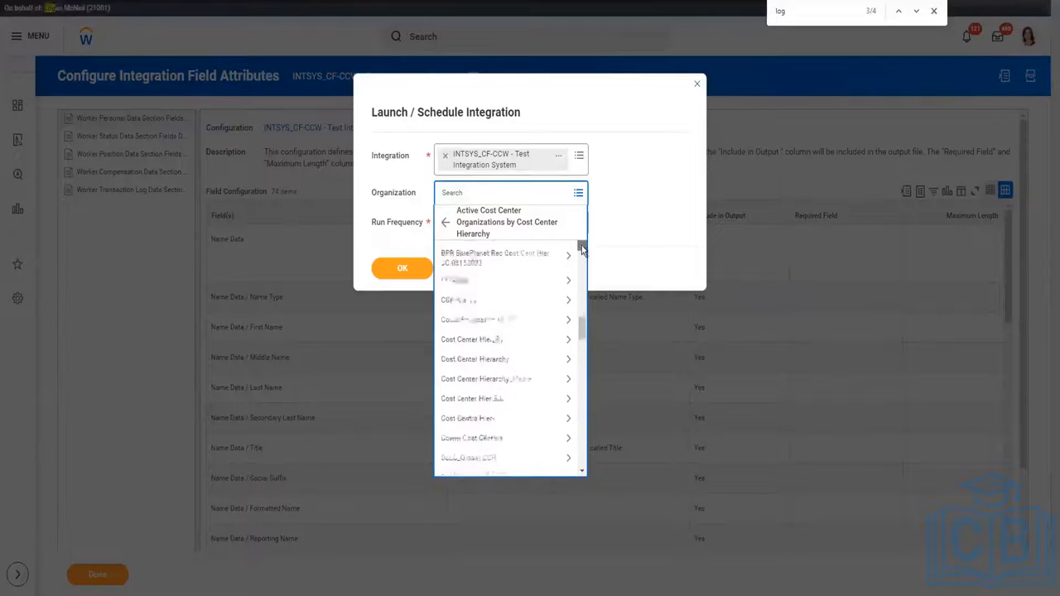
pyautogui.scroll(-5, 583, 390)
pyautogui.scroll(-10, 583, 406)
pyautogui.moveTo(583, 435); pyautogui.dragTo(587, 237)
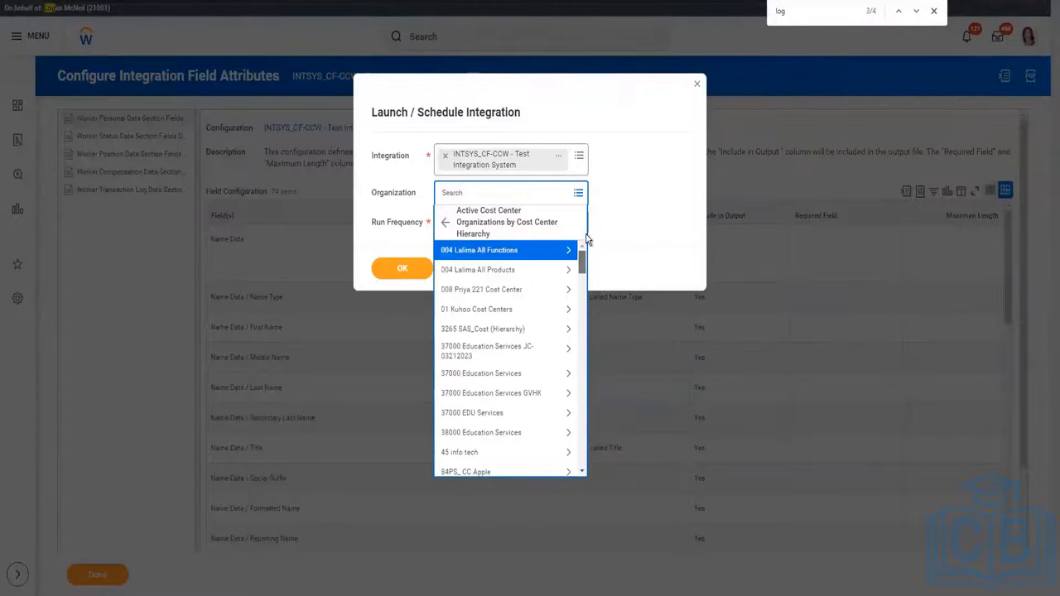
# Switch to the Cost Center Hierarchy organization type and scroll through its list.
pyautogui.click(441, 224)
pyautogui.click(446, 219)
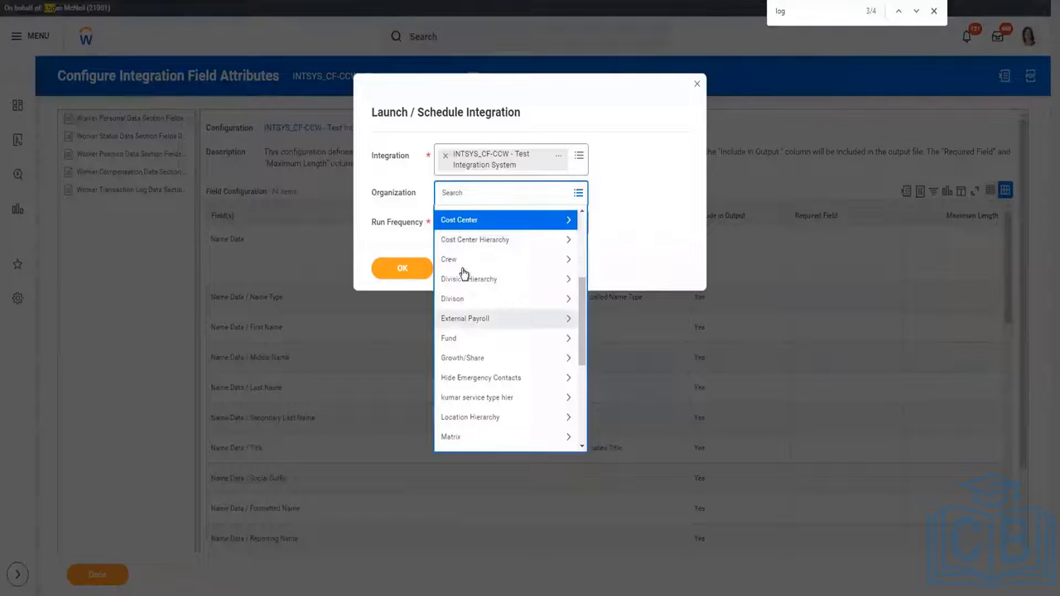
pyautogui.click(468, 241)
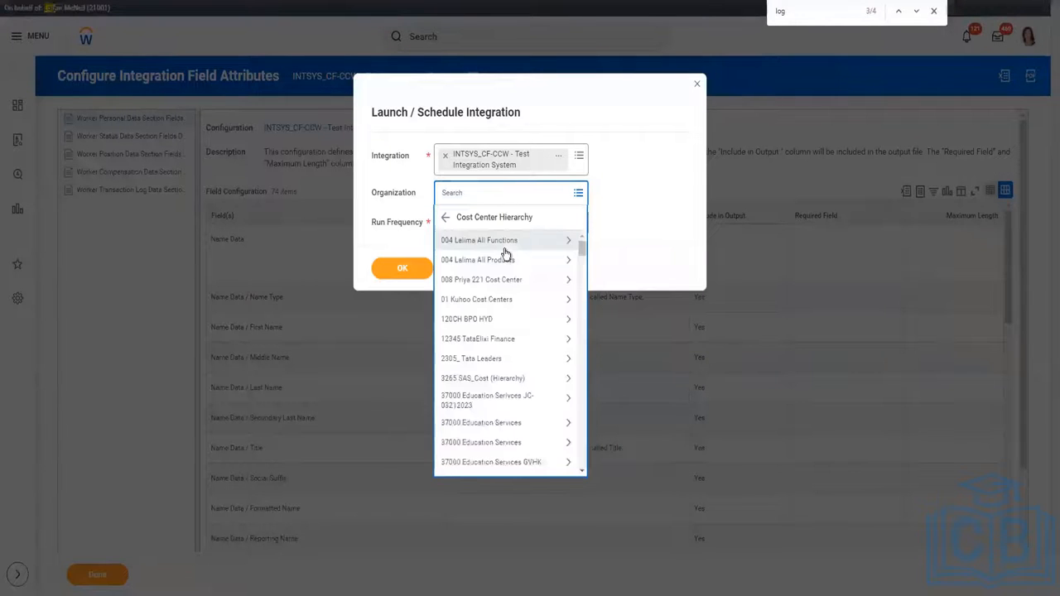
pyautogui.scroll(-10, 522, 391)
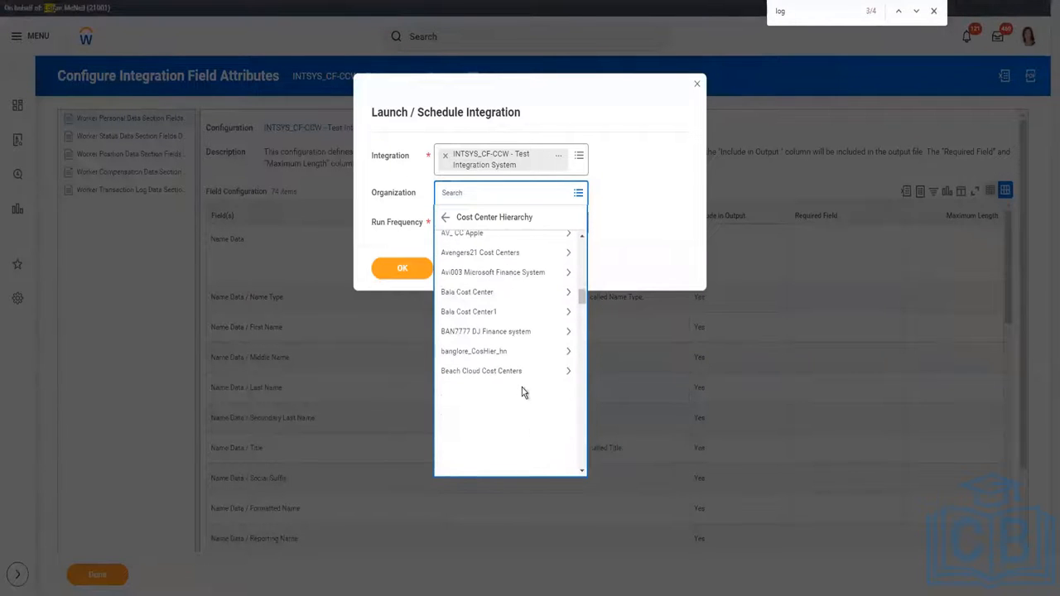
pyautogui.scroll(-10, 522, 391)
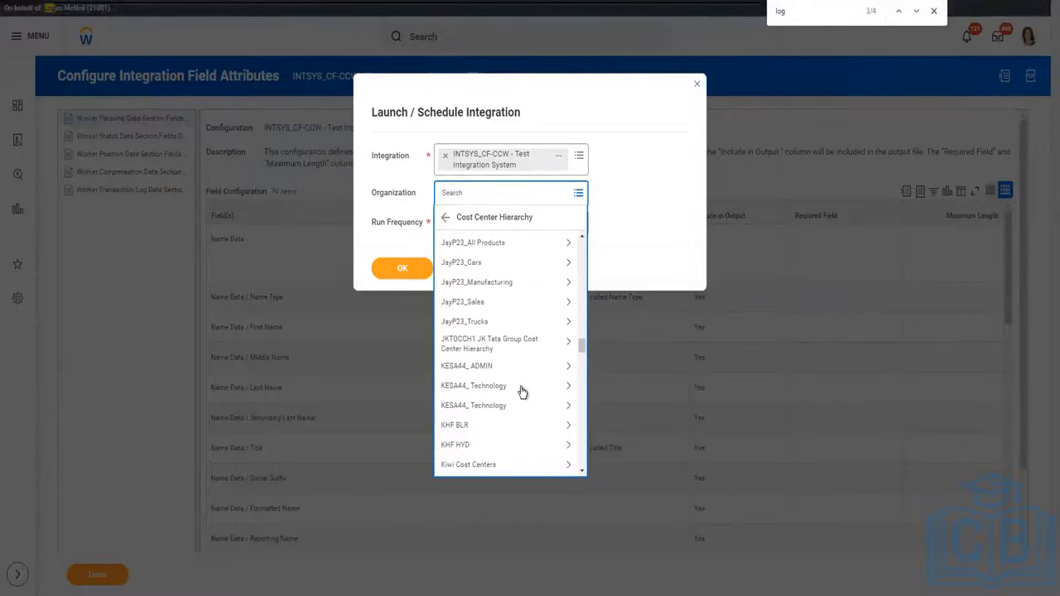
pyautogui.scroll(3, 522, 391)
pyautogui.scroll(5, 521, 387)
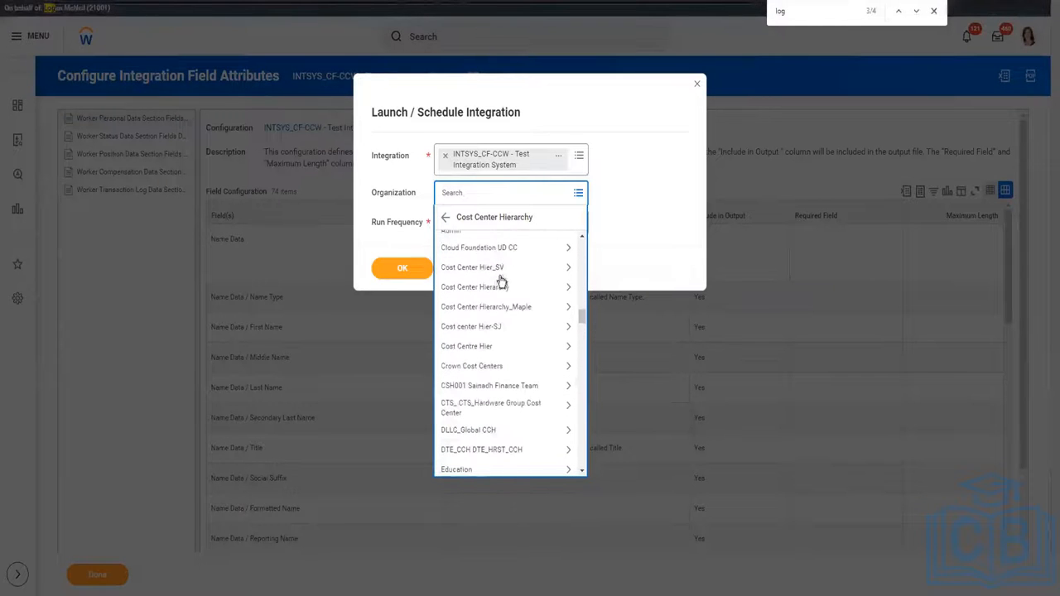
pyautogui.scroll(-3, 501, 290)
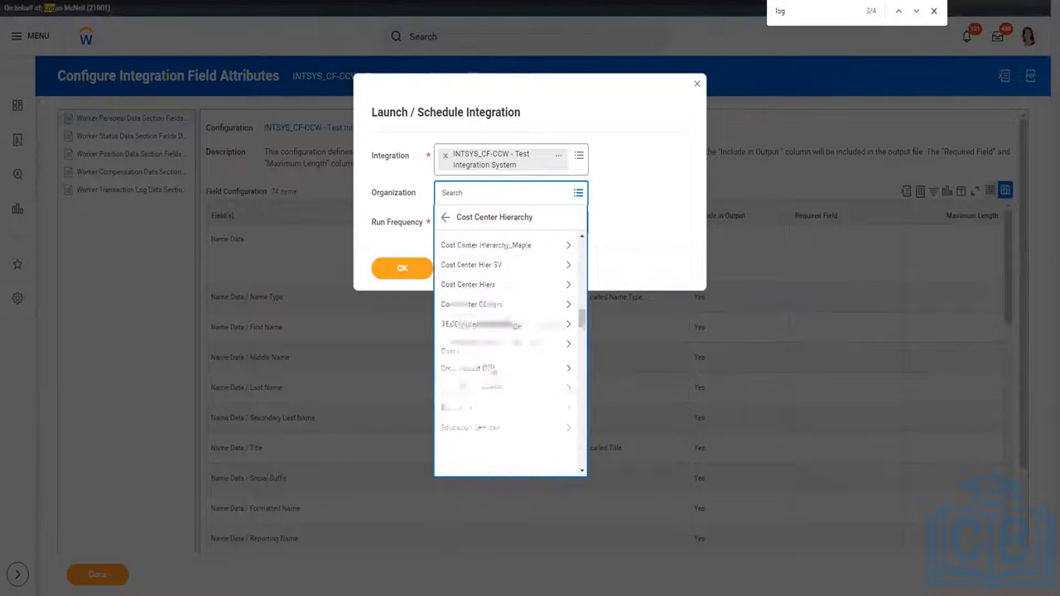
# Search 'HR Service' in the Organization prompt and select the 41600 HR Services cost center.
pyautogui.click(505, 200)
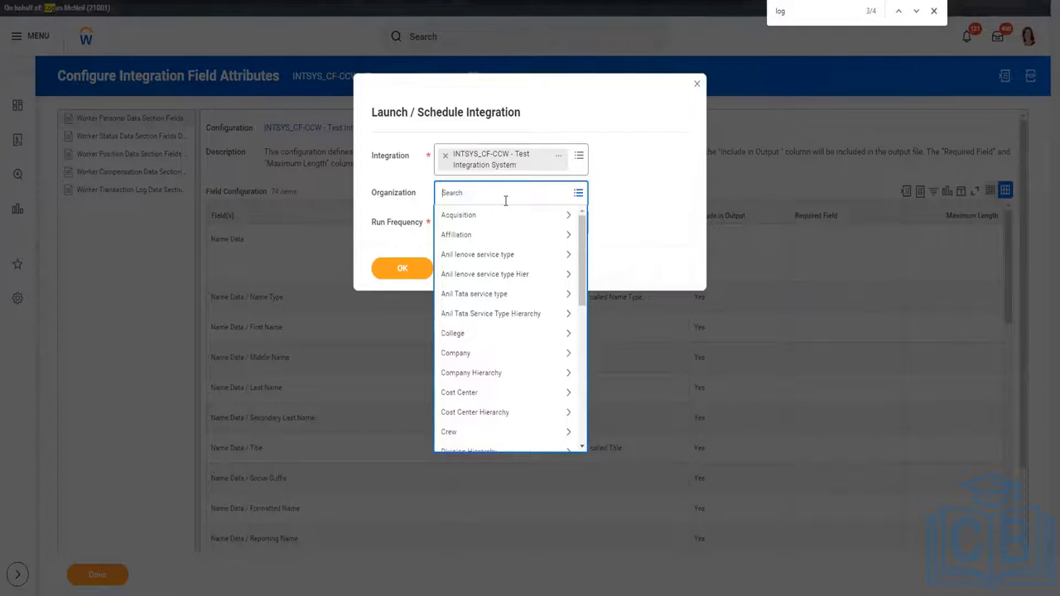
pyautogui.write('HR Service')
pyautogui.press('Return')
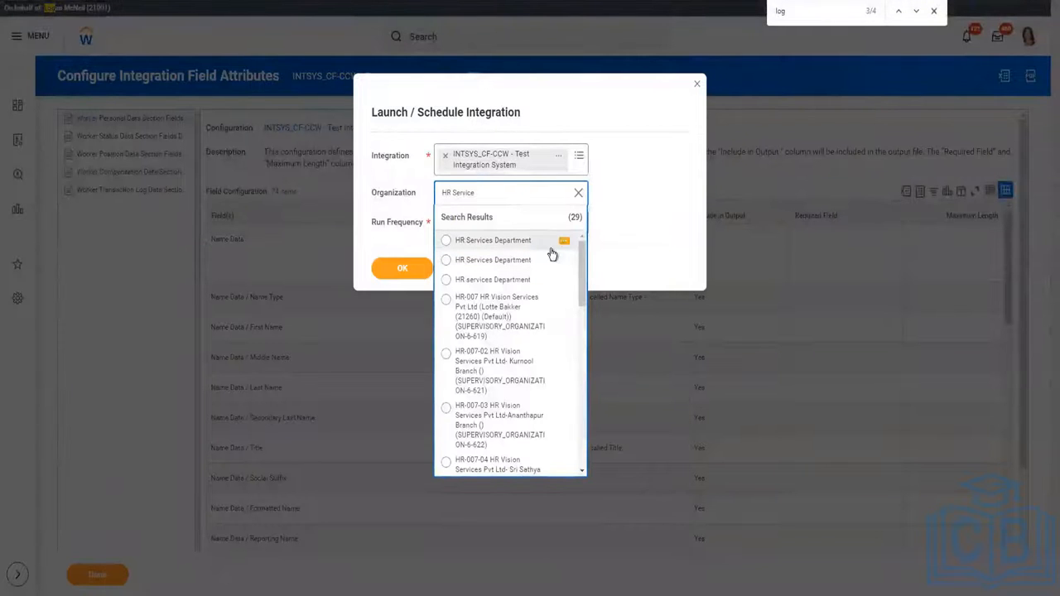
pyautogui.click(564, 247)
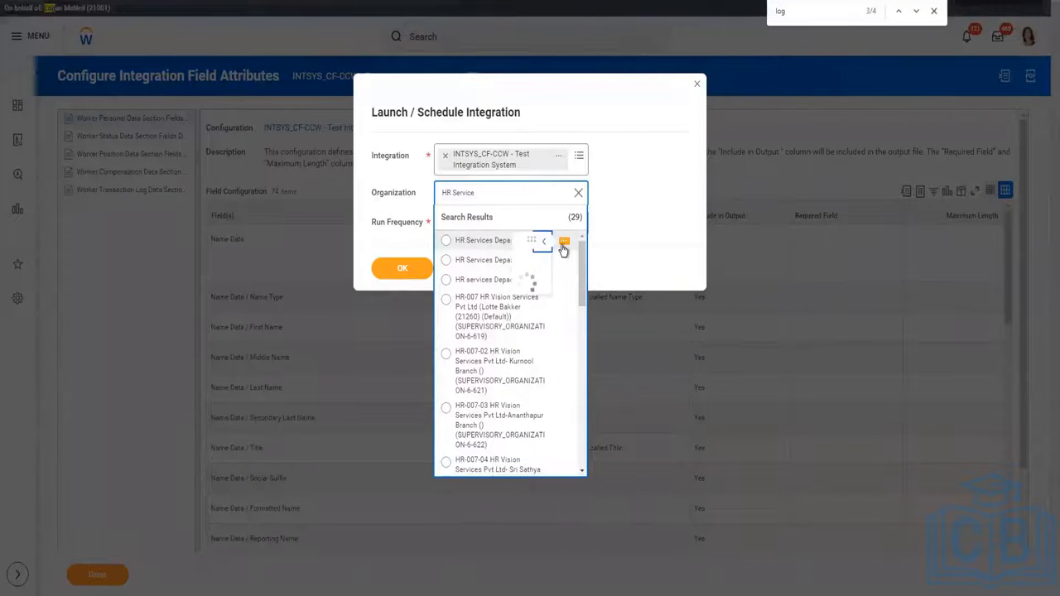
pyautogui.click(564, 265)
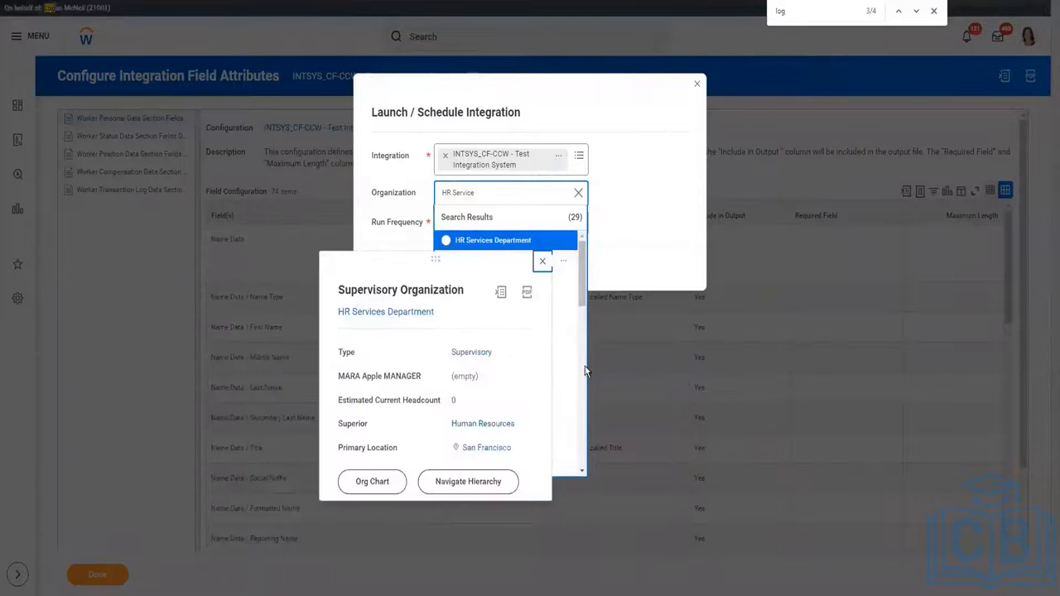
pyautogui.click(542, 263)
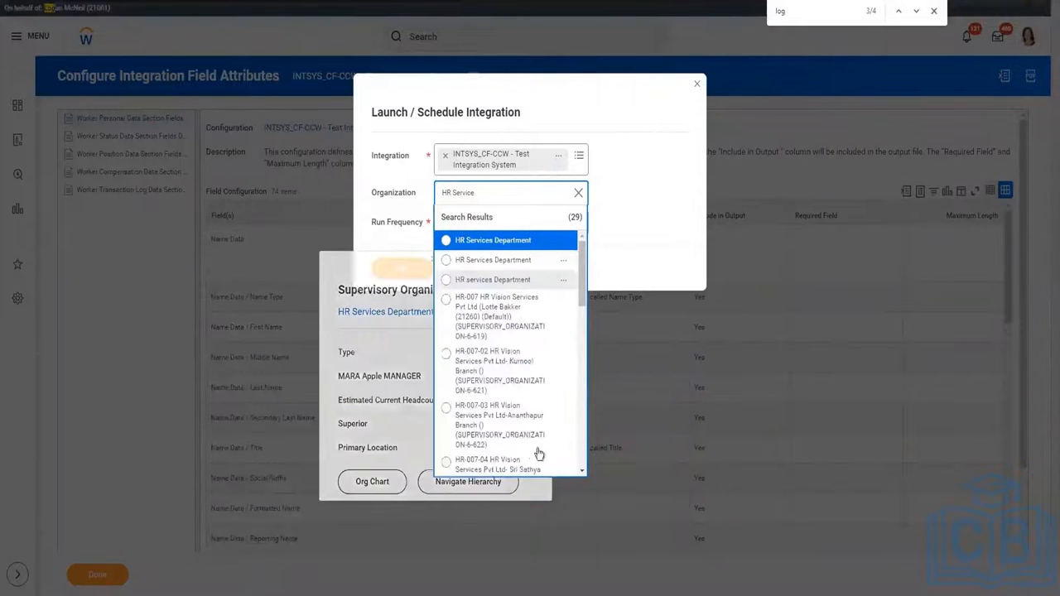
pyautogui.scroll(-10, 518, 381)
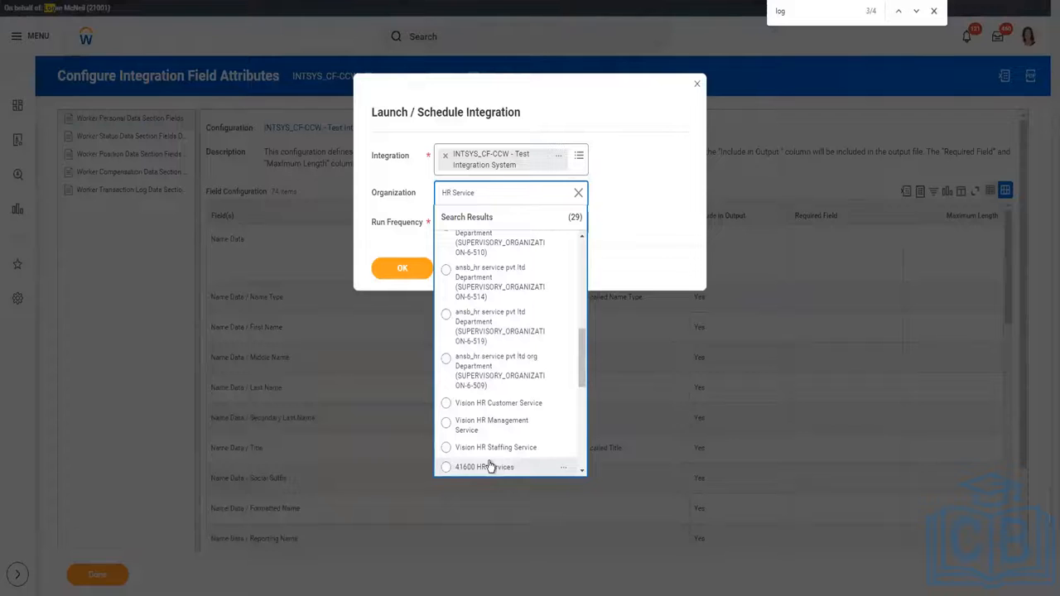
pyautogui.click(565, 470)
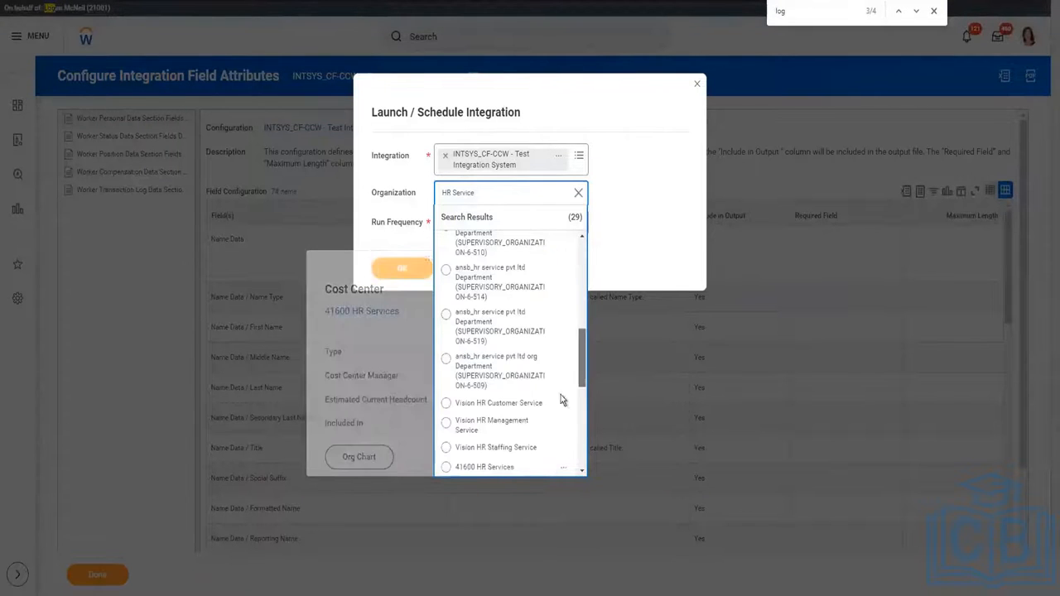
pyautogui.click(447, 467)
pyautogui.click(644, 246)
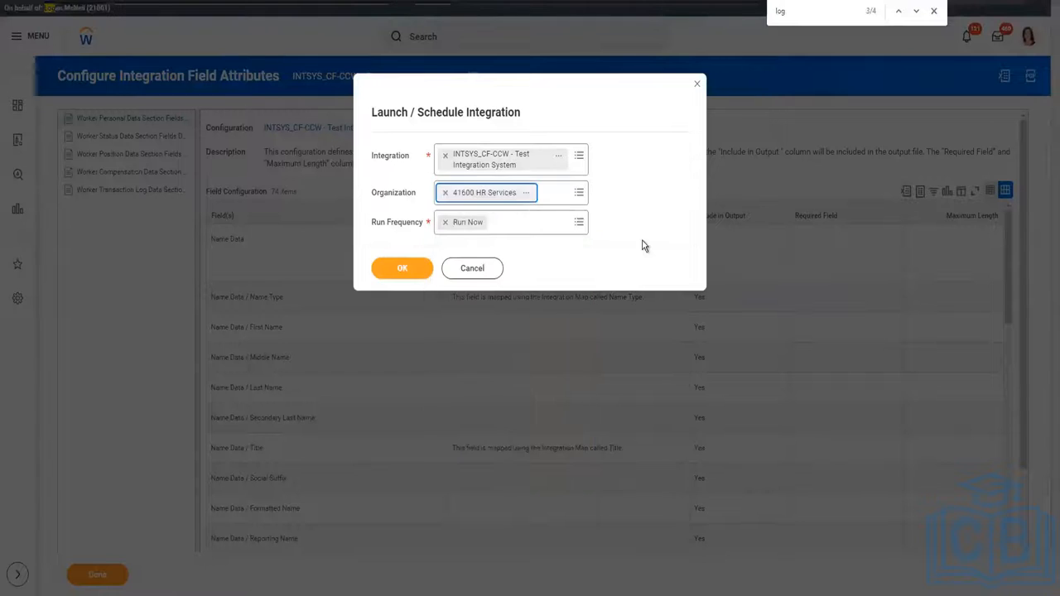
pyautogui.click(399, 176)
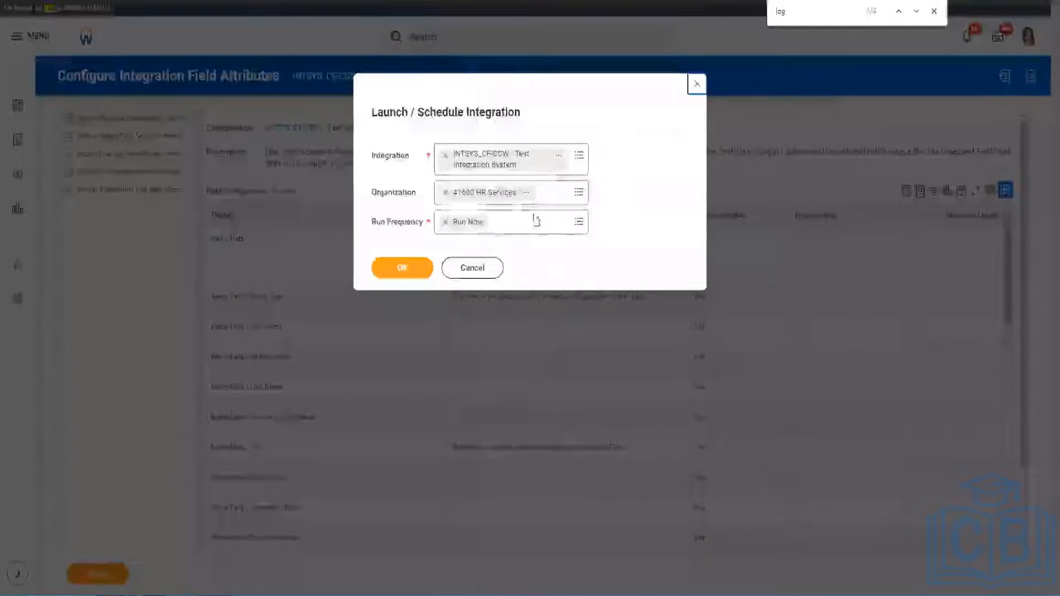
# Set Run Frequency to Weekly Recurrence and continue to Schedule an Integration.
pyautogui.click(548, 240)
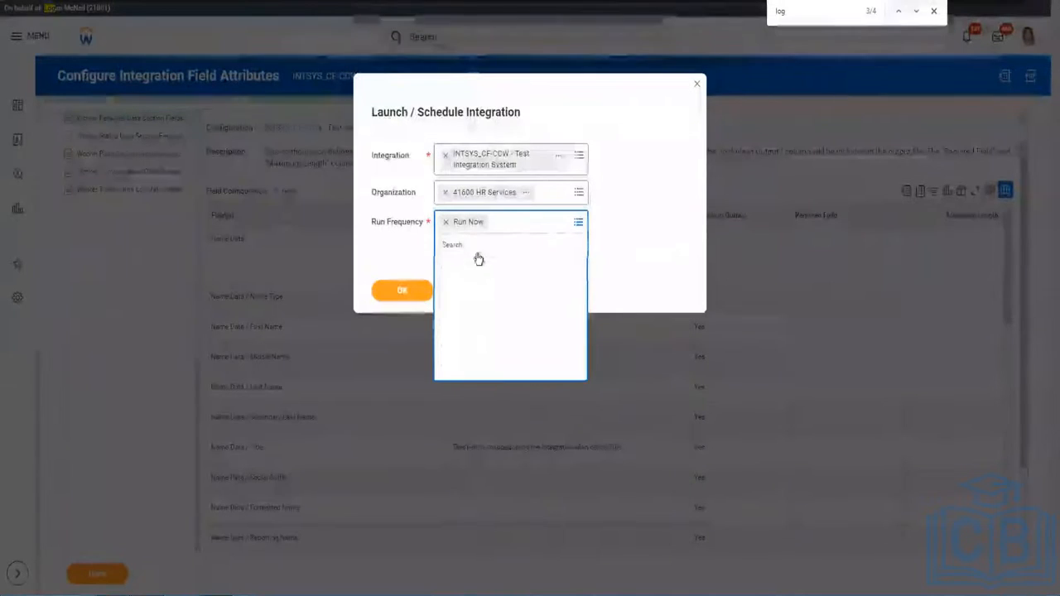
pyautogui.click(469, 366)
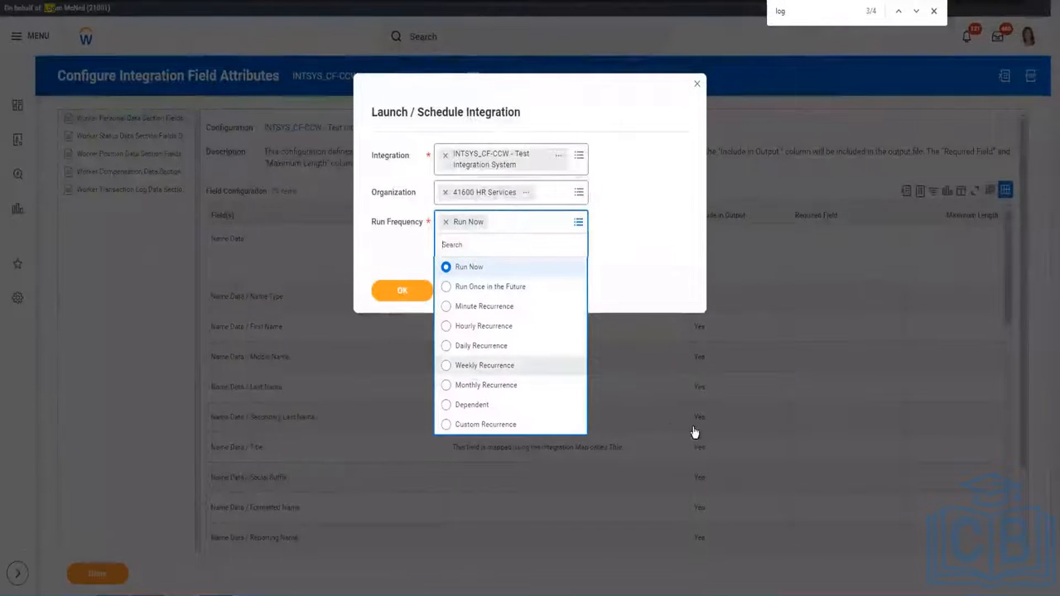
pyautogui.click(390, 273)
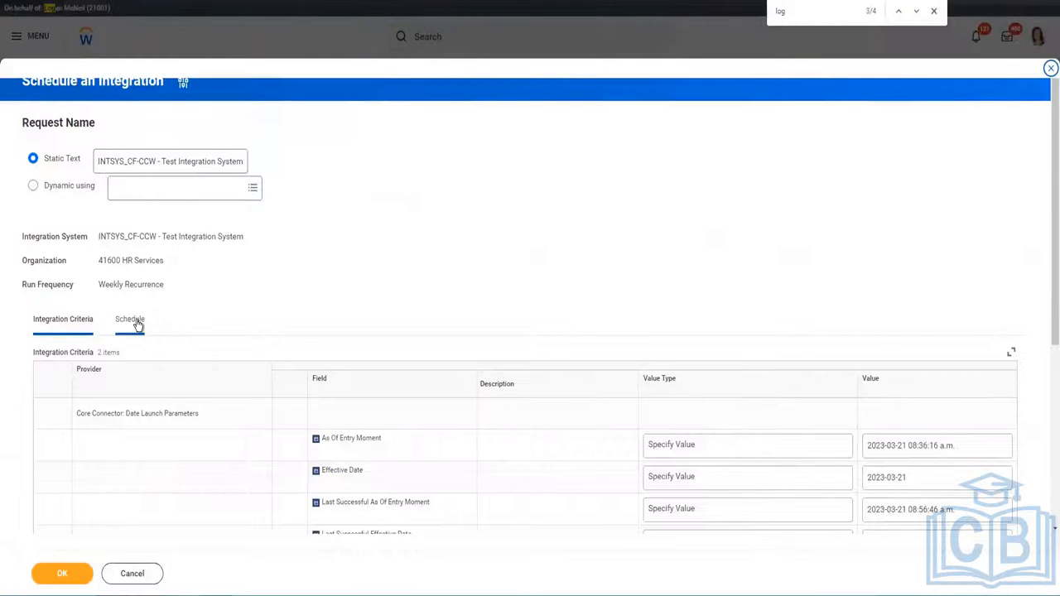
# Make As Of Entry Moment determined at runtime using the current moment value.
pyautogui.scroll(-1, 734, 490)
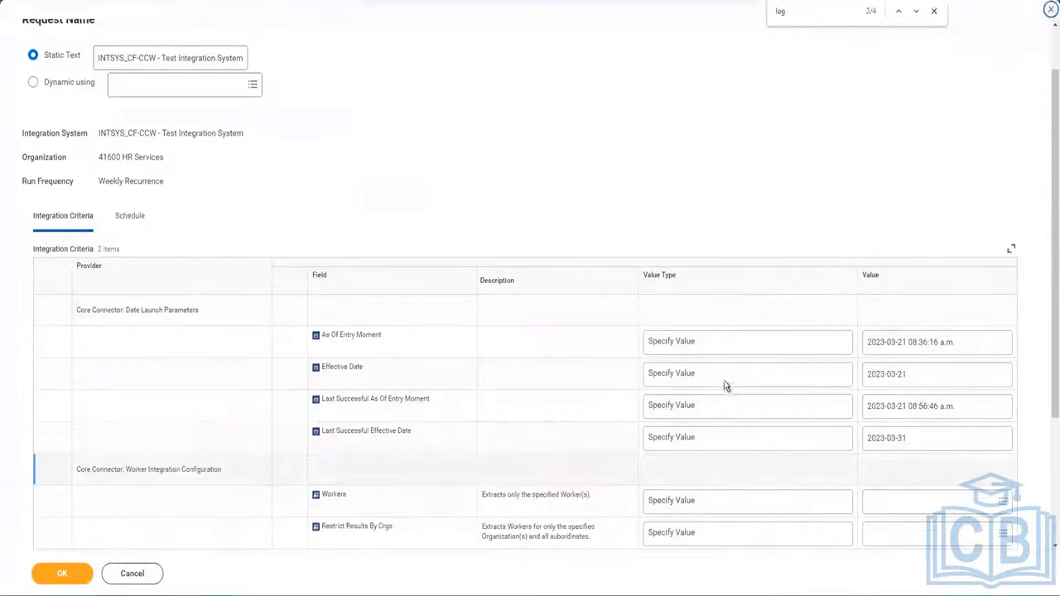
pyautogui.click(730, 351)
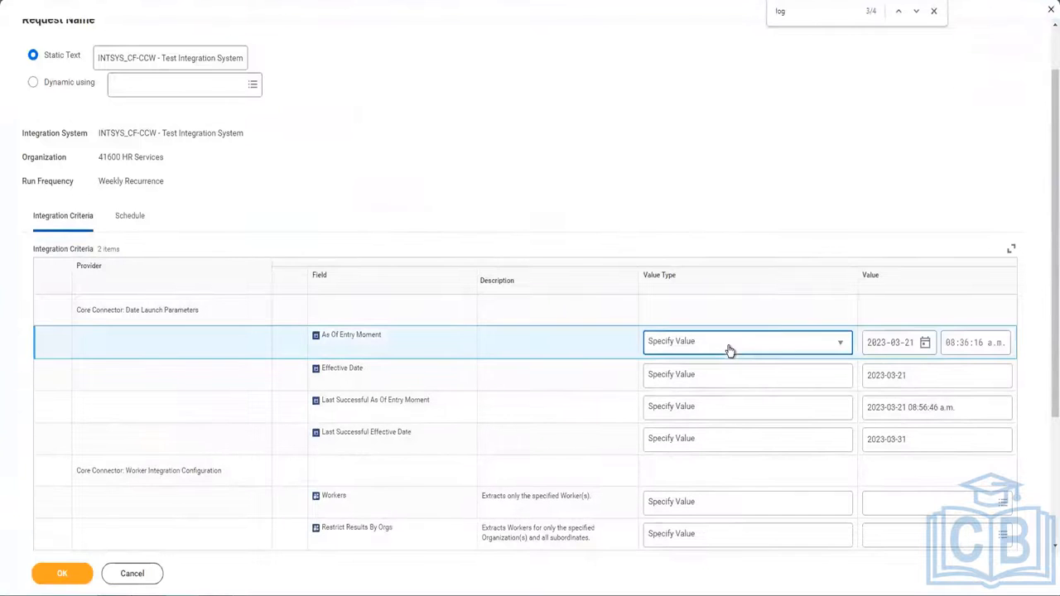
pyautogui.click(730, 351)
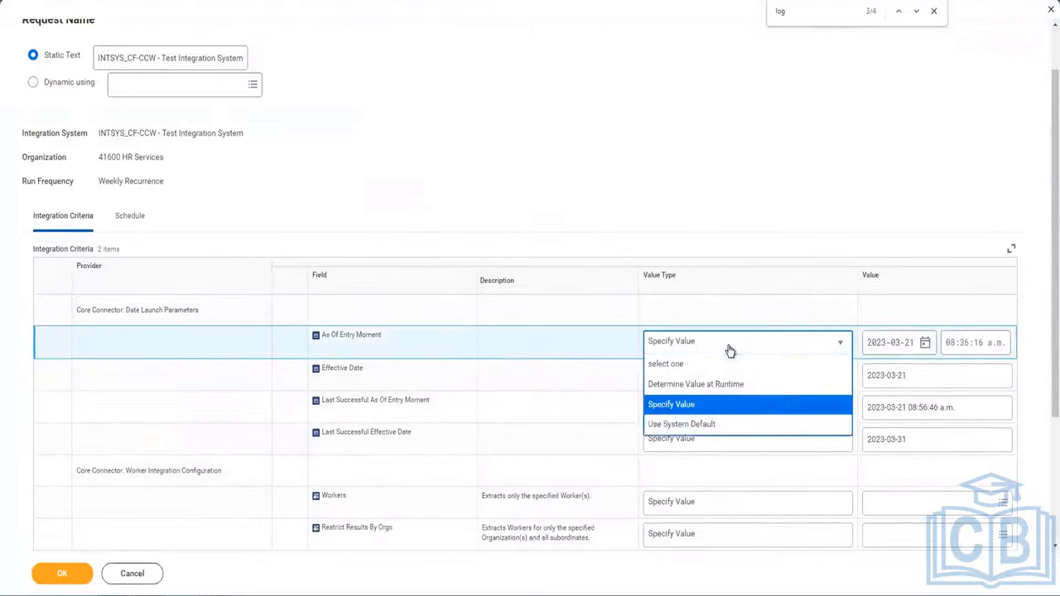
pyautogui.click(686, 386)
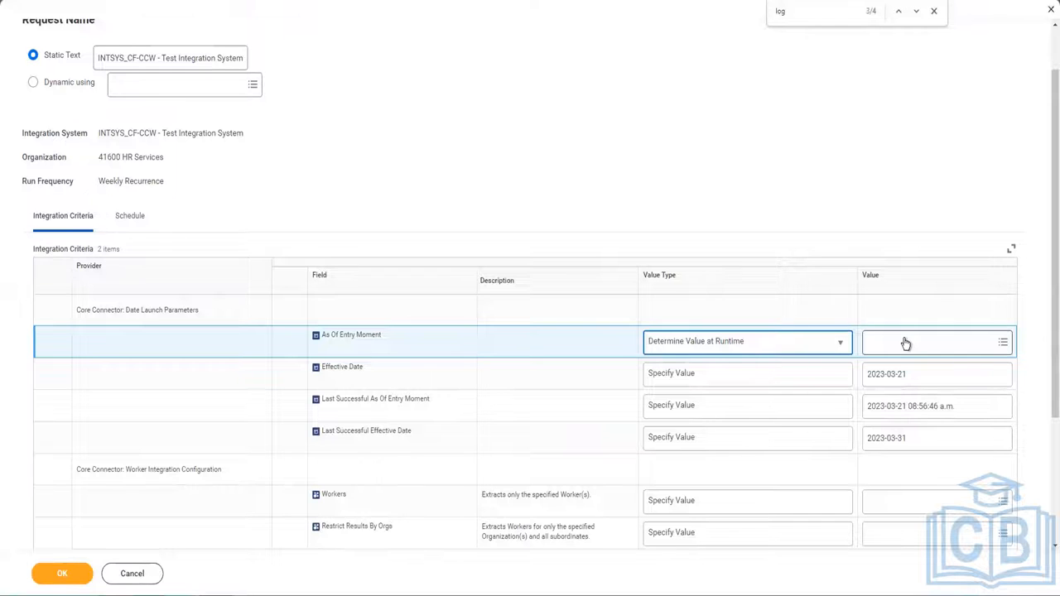
pyautogui.click(905, 339)
pyautogui.write('current')
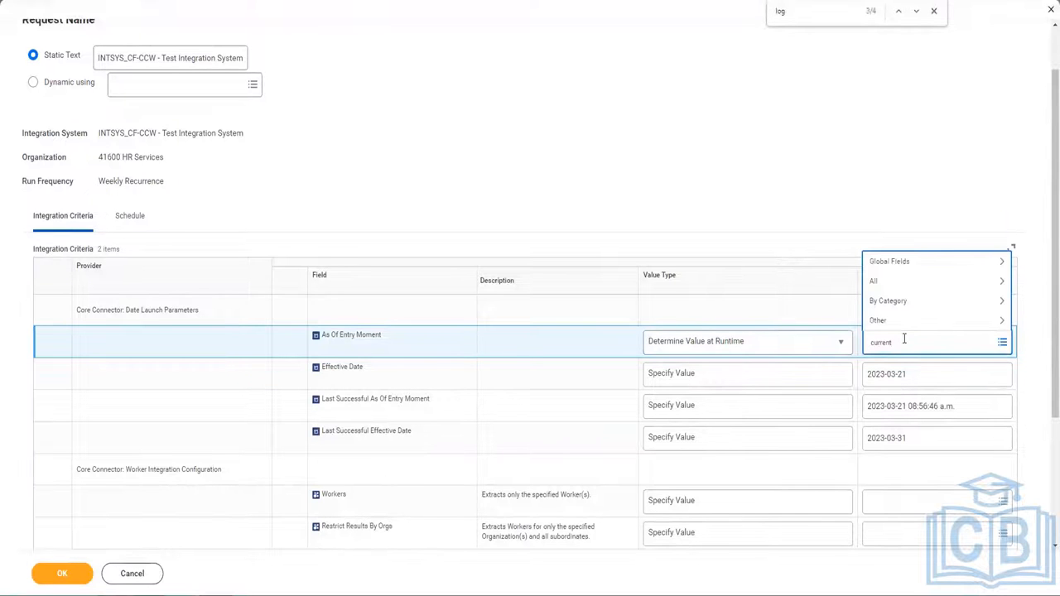
pyautogui.write('moment')
pyautogui.press('Return')
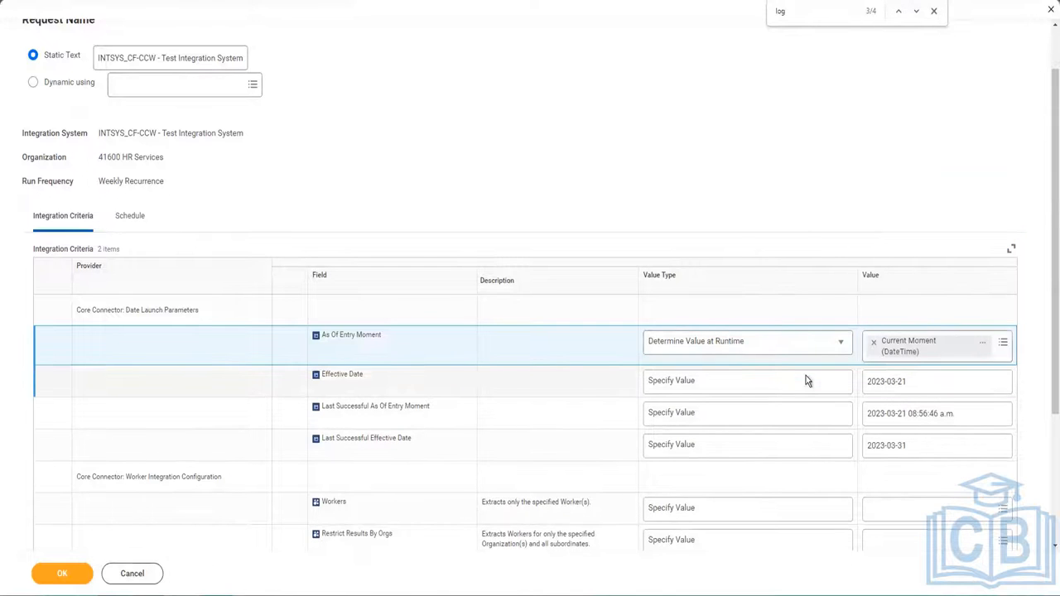
# Make Effective Date determined at runtime as Last Day of Next Month.
pyautogui.click(806, 381)
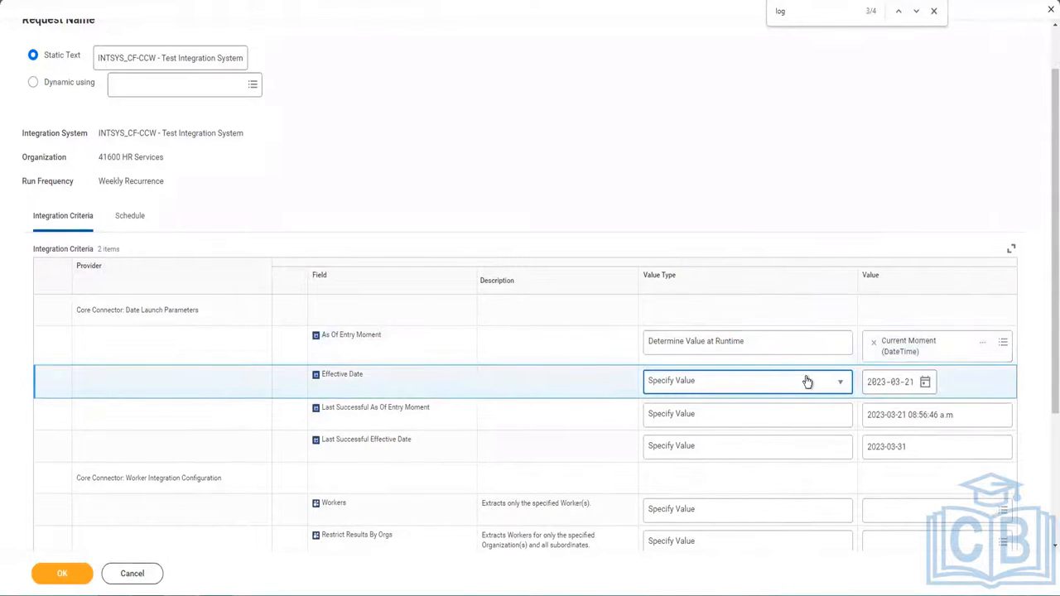
pyautogui.click(808, 381)
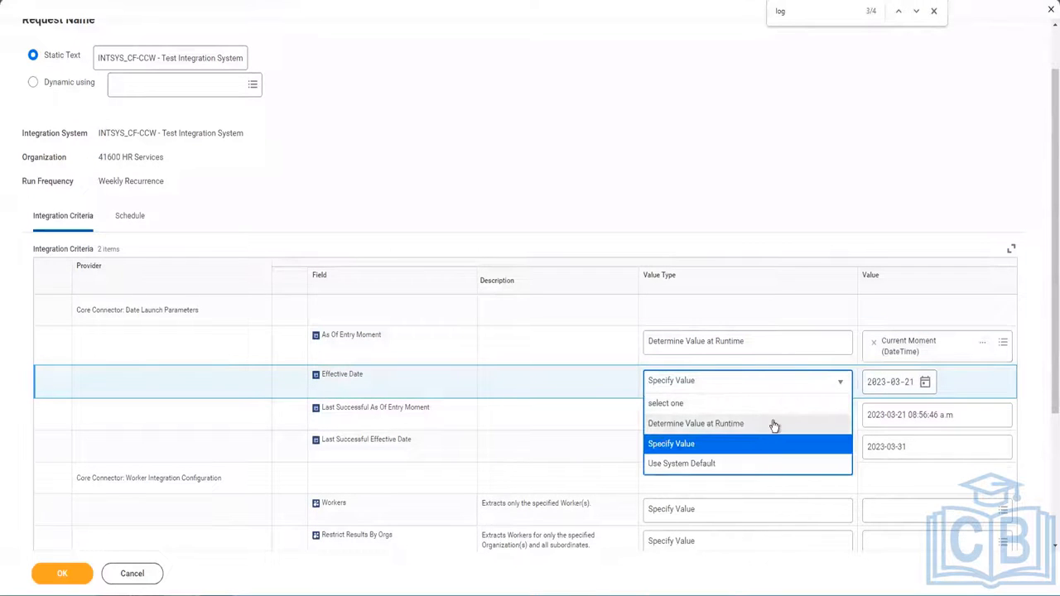
pyautogui.click(763, 424)
pyautogui.click(922, 381)
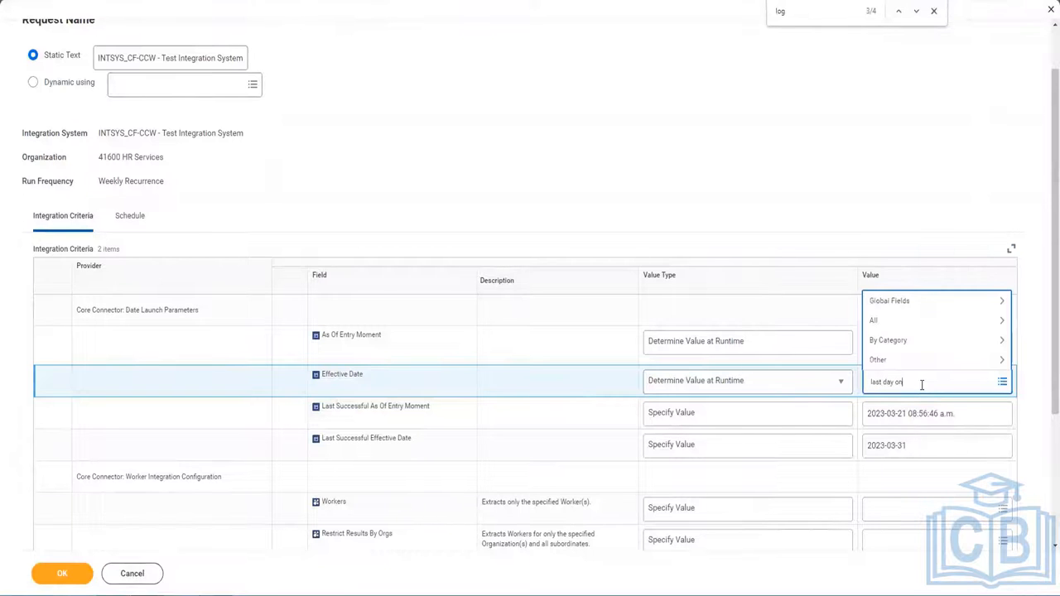
pyautogui.write('last day of next month')
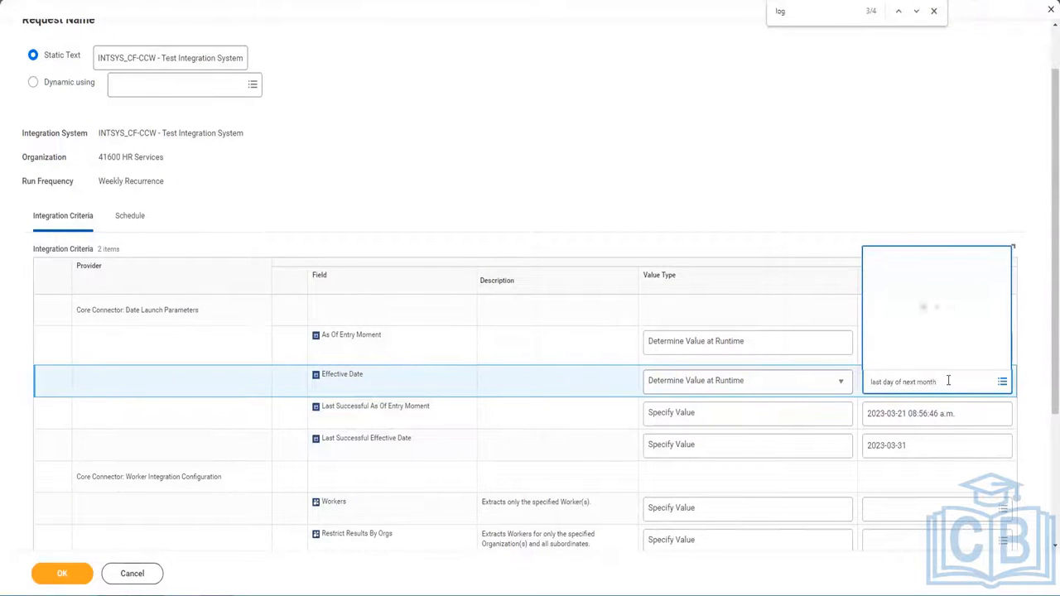
pyautogui.click(945, 336)
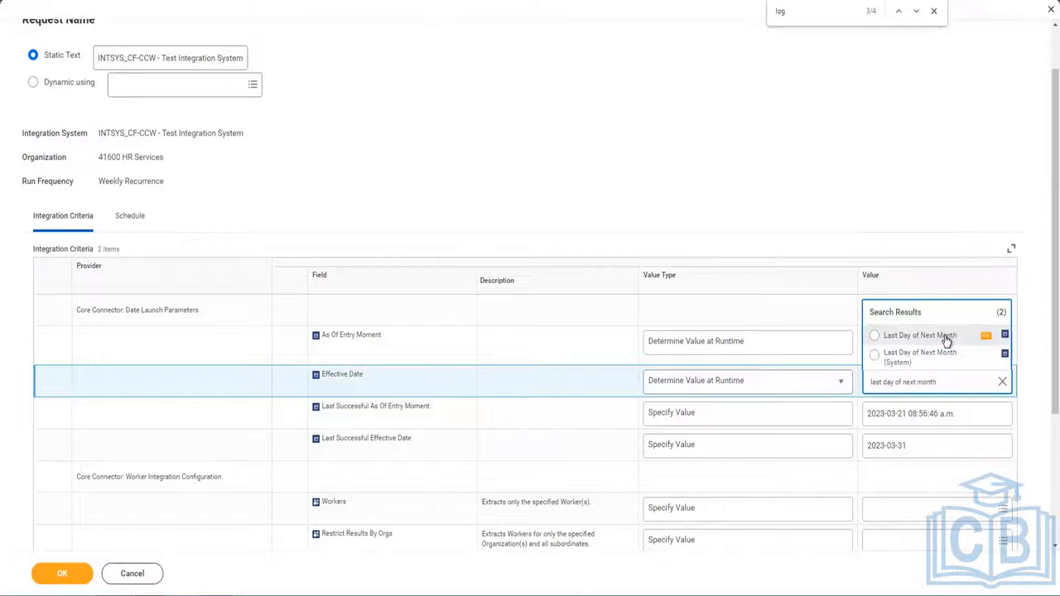
# Set Last Successful As Of Entry Moment at runtime to As Of Entry DateTime of Last Completed Integration Event.
pyautogui.click(692, 411)
pyautogui.click(696, 417)
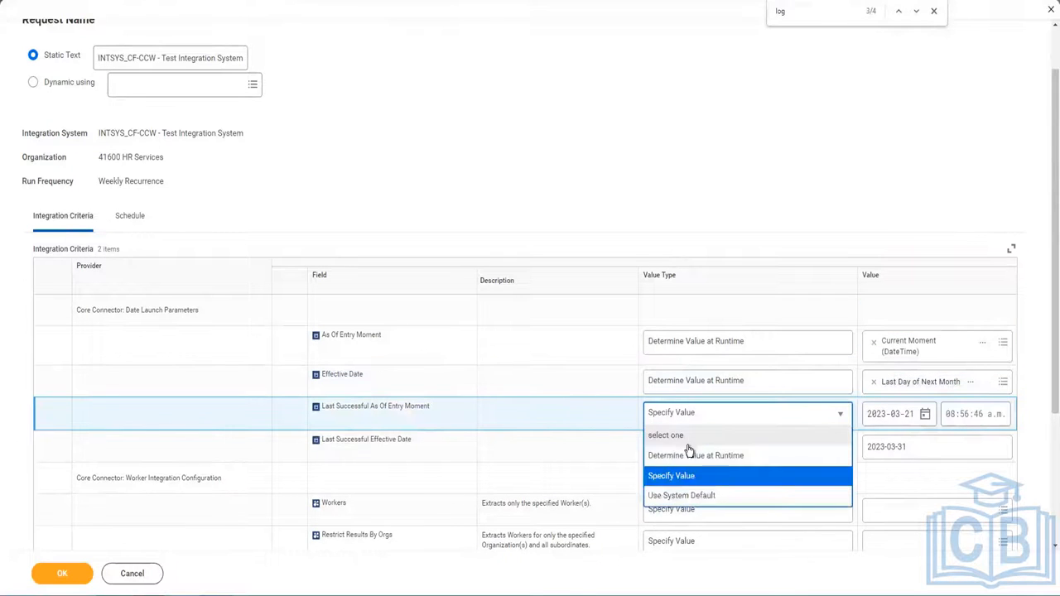
pyautogui.click(694, 434)
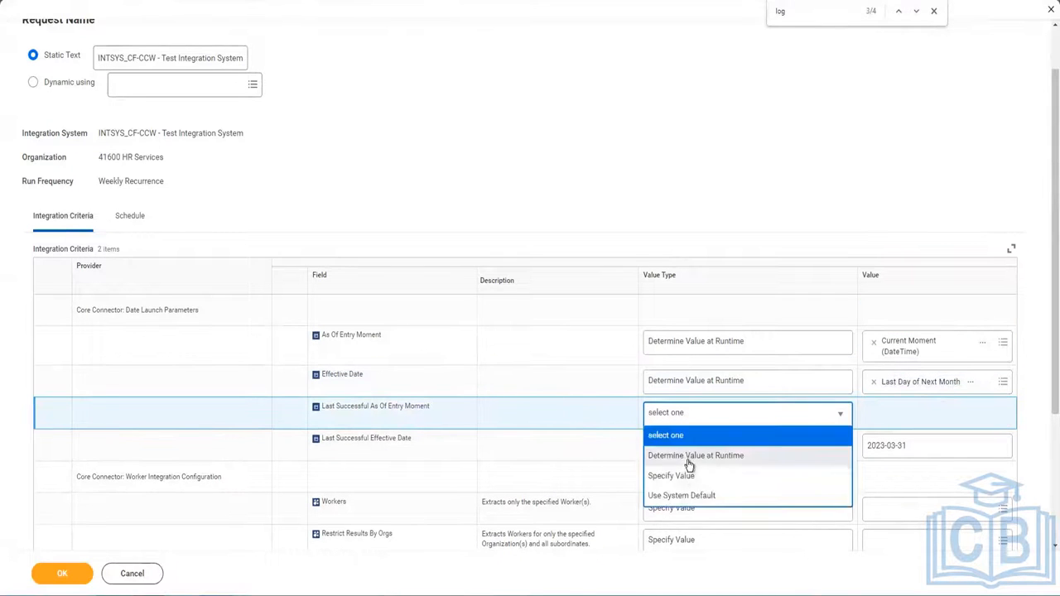
pyautogui.click(690, 455)
pyautogui.click(929, 416)
pyautogui.write('last successful')
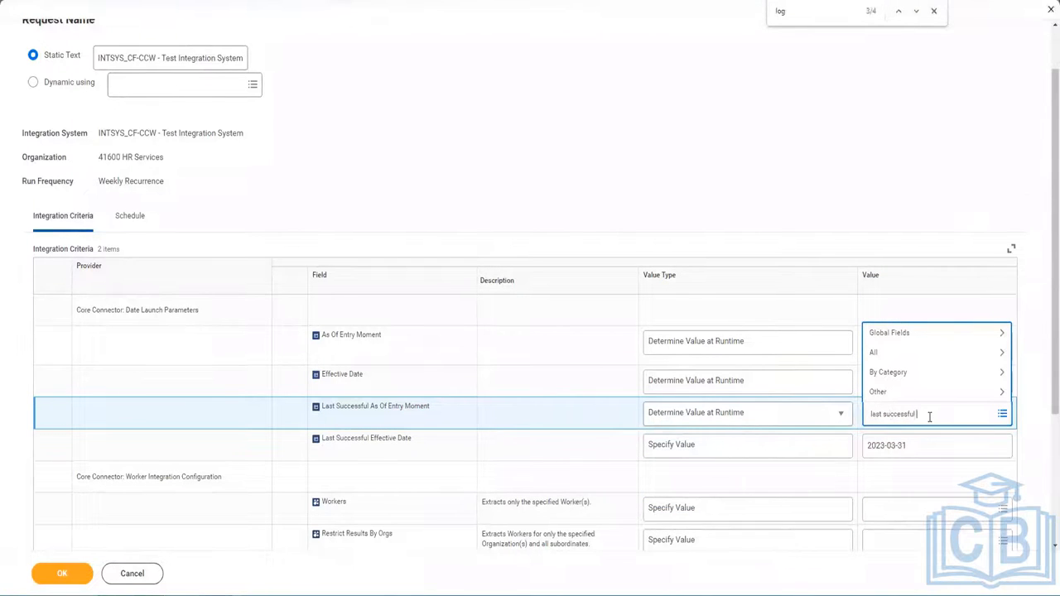
pyautogui.press('Return')
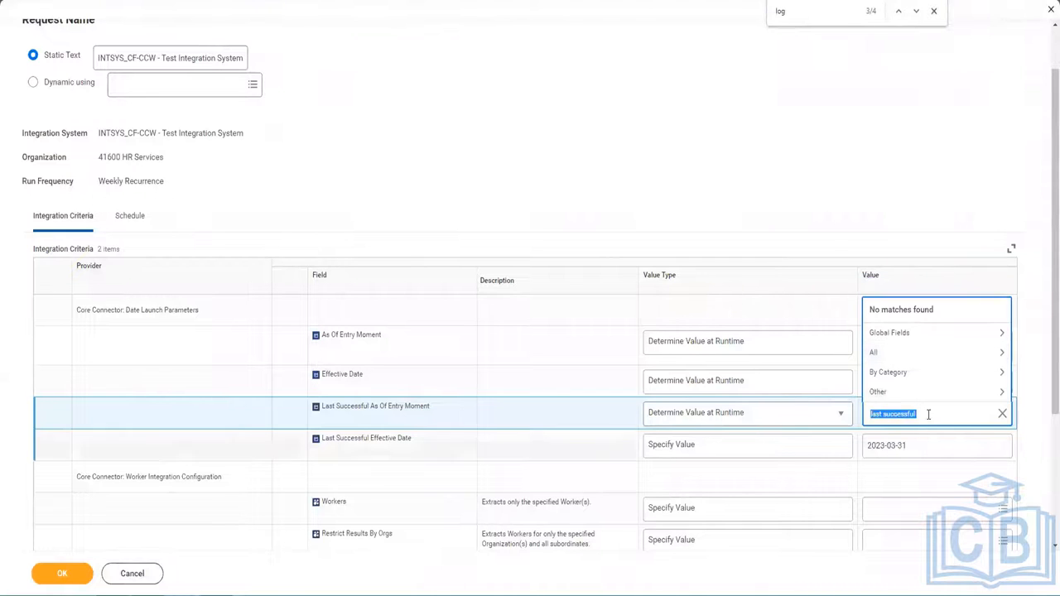
pyautogui.write('last')
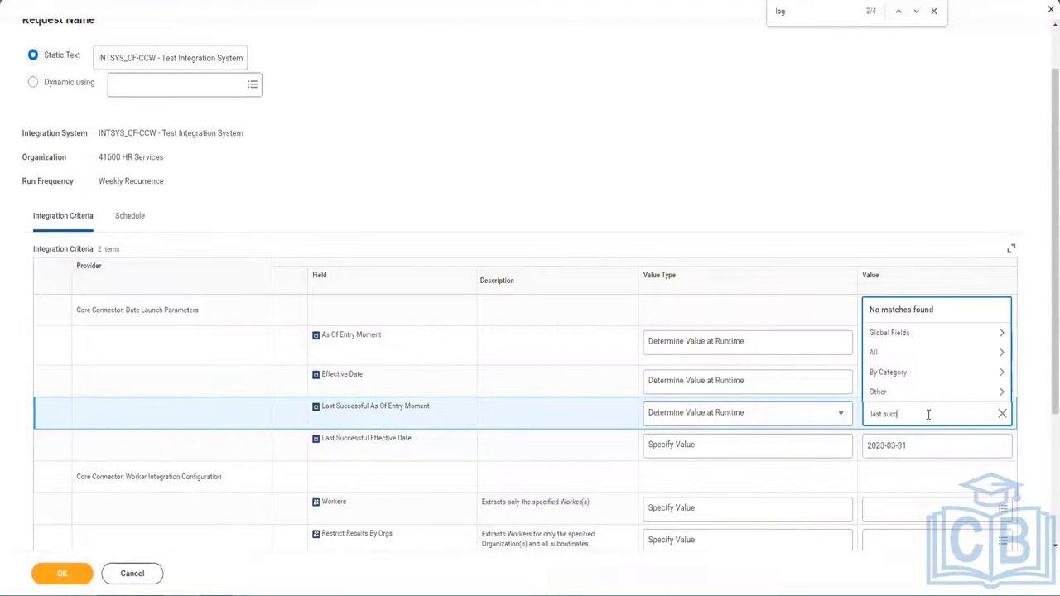
pyautogui.press('Return')
pyautogui.write('last')
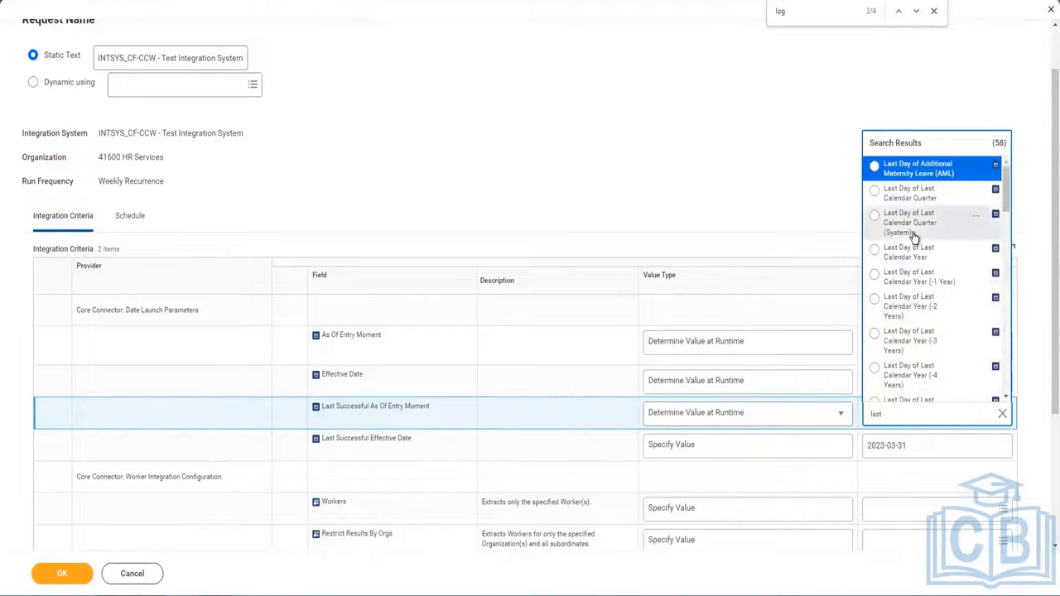
pyautogui.scroll(-3, 914, 236)
pyautogui.scroll(-3, 914, 236)
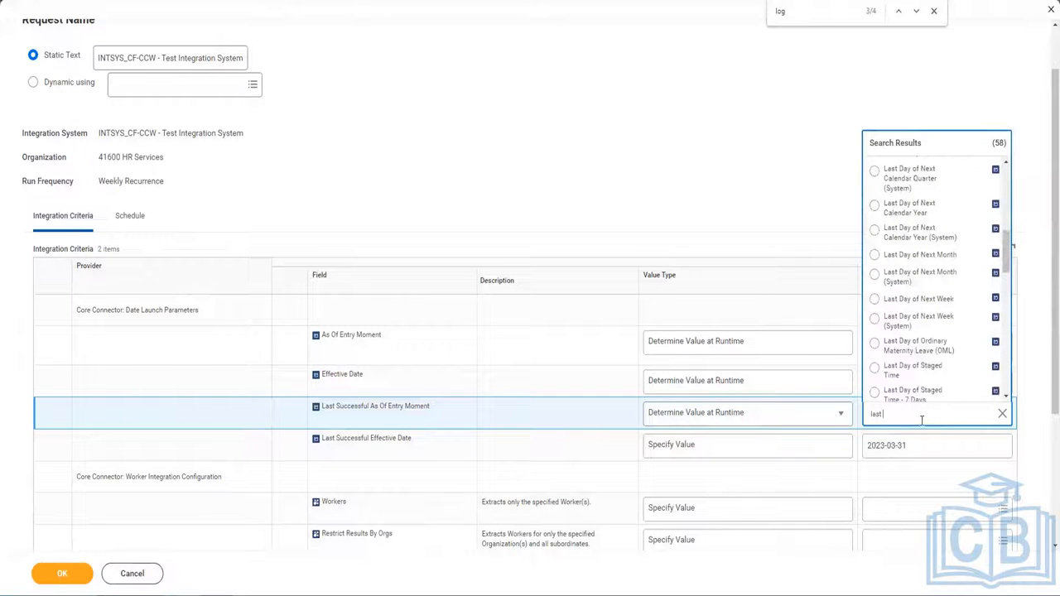
pyautogui.press('Return')
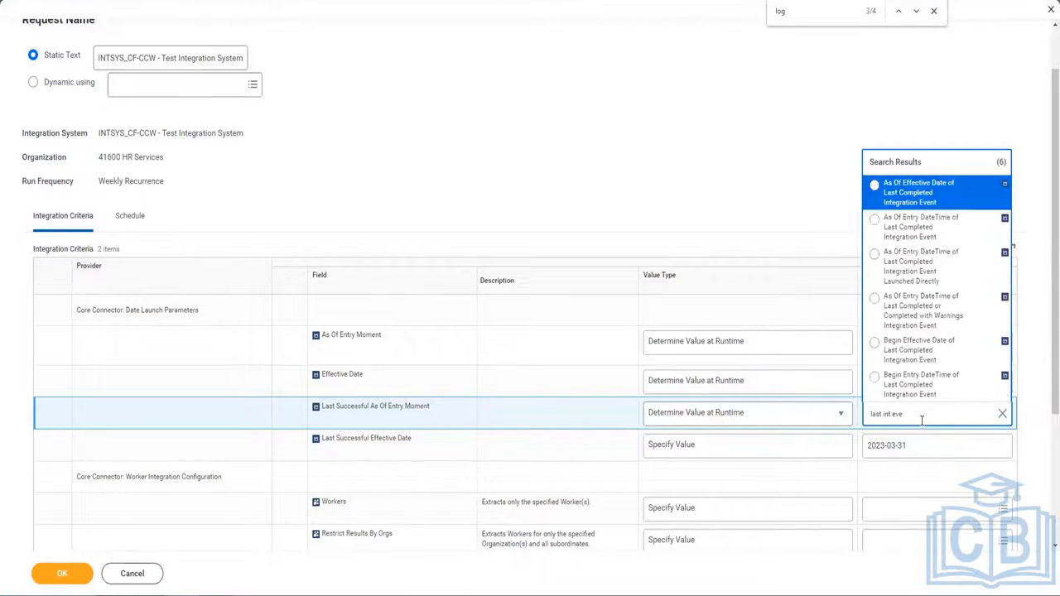
pyautogui.click(929, 203)
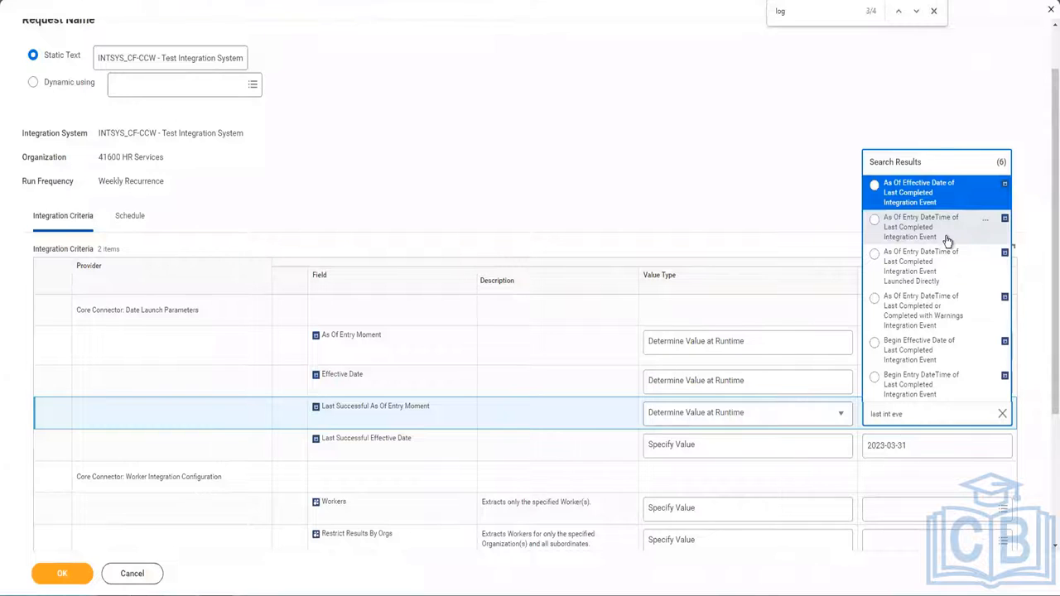
pyautogui.click(948, 240)
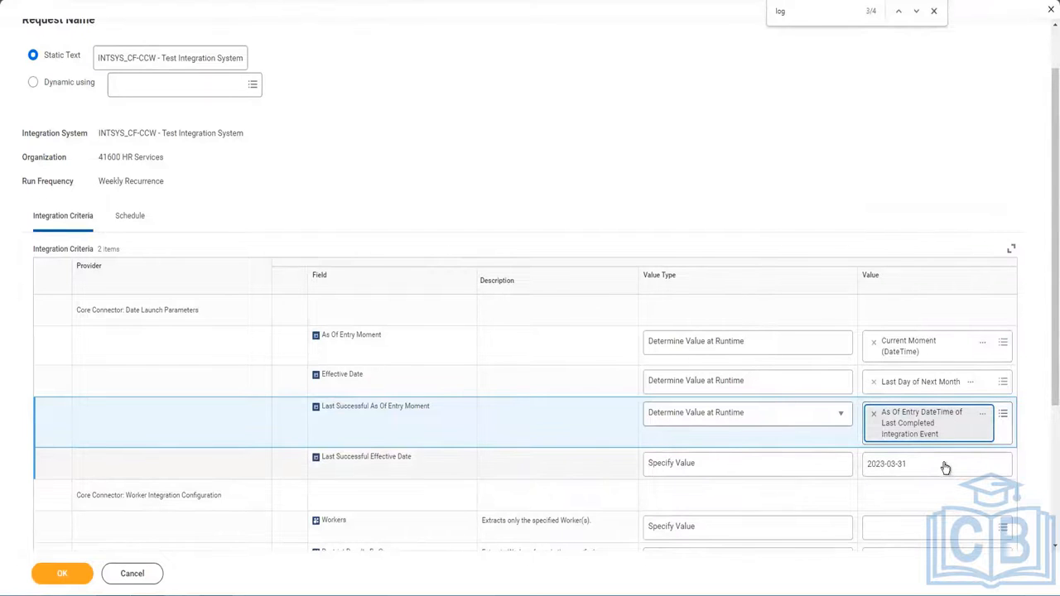
pyautogui.click(829, 467)
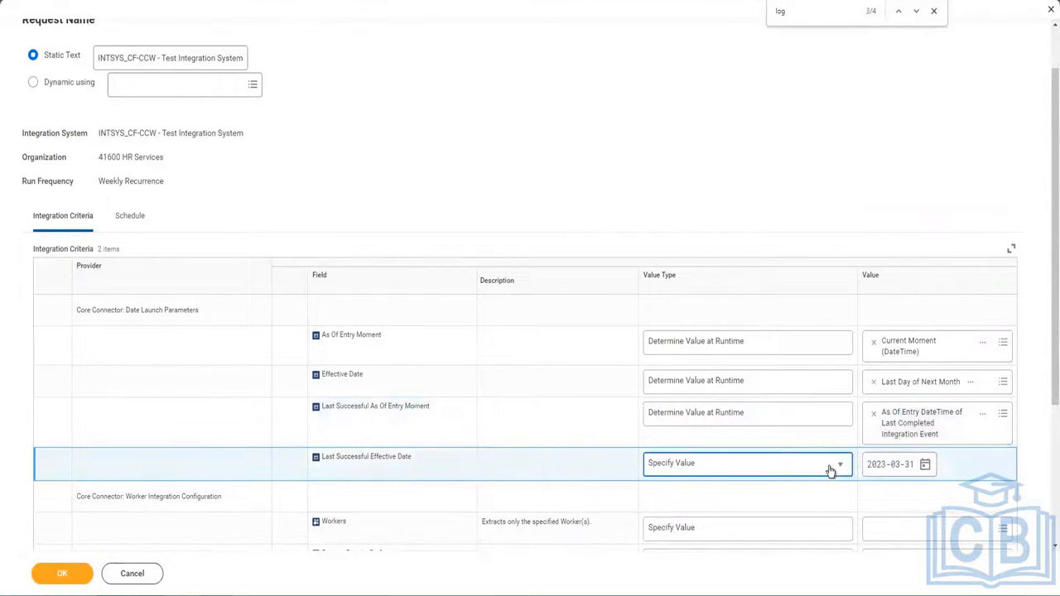
# Set Last Successful Effective Date at runtime to the last completed integration event's As Of Entry DateTime.
pyautogui.click(768, 470)
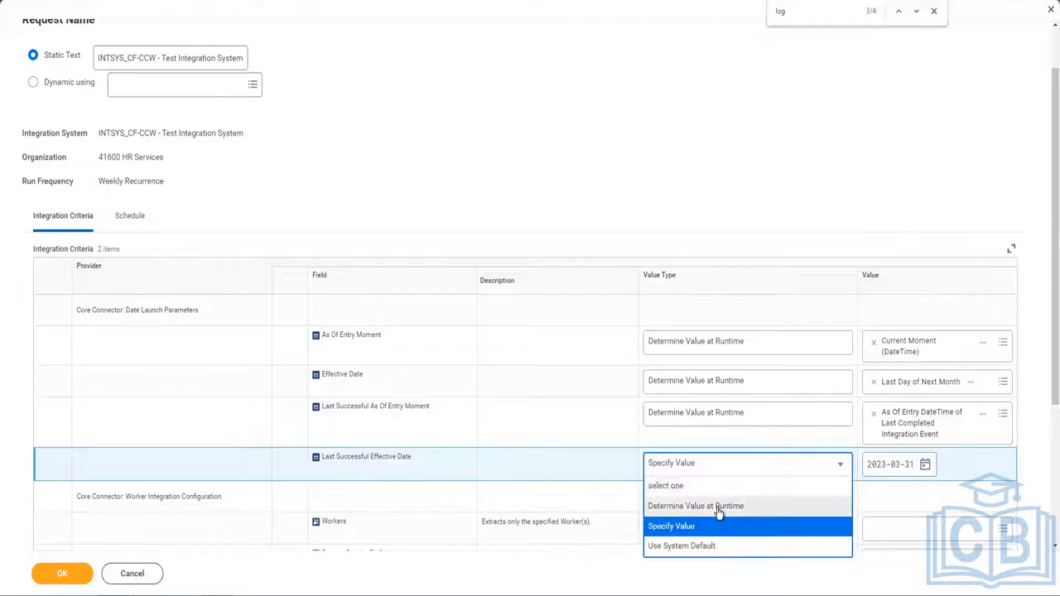
pyautogui.click(762, 504)
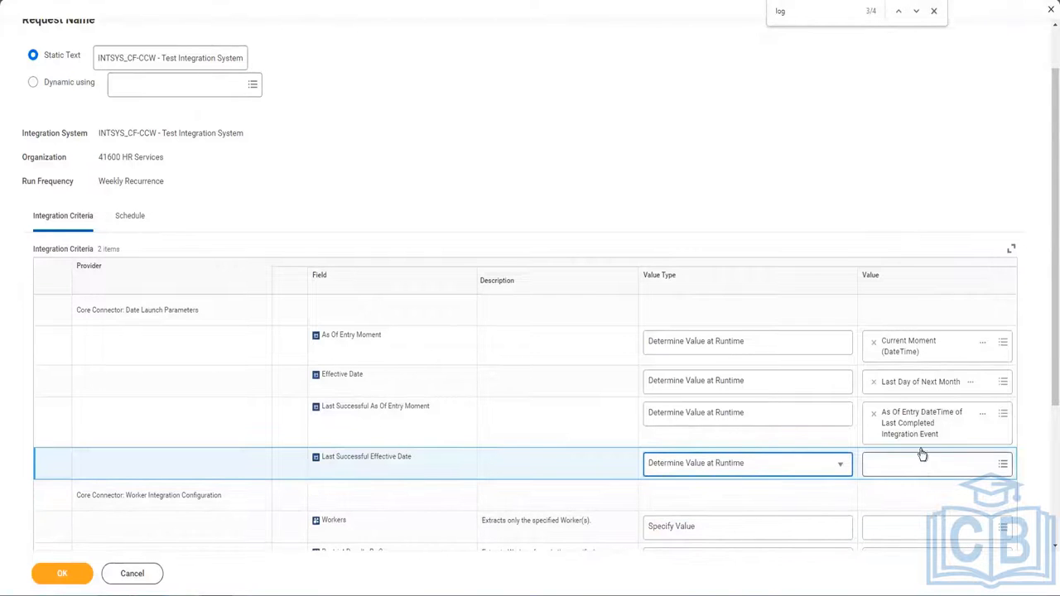
pyautogui.click(922, 457)
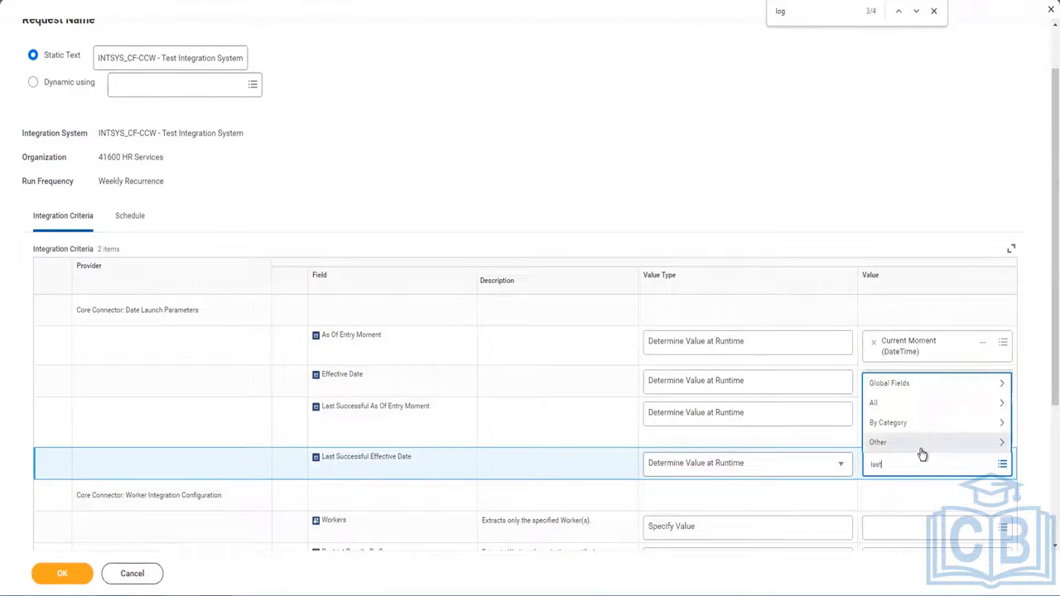
pyautogui.write('last int eve')
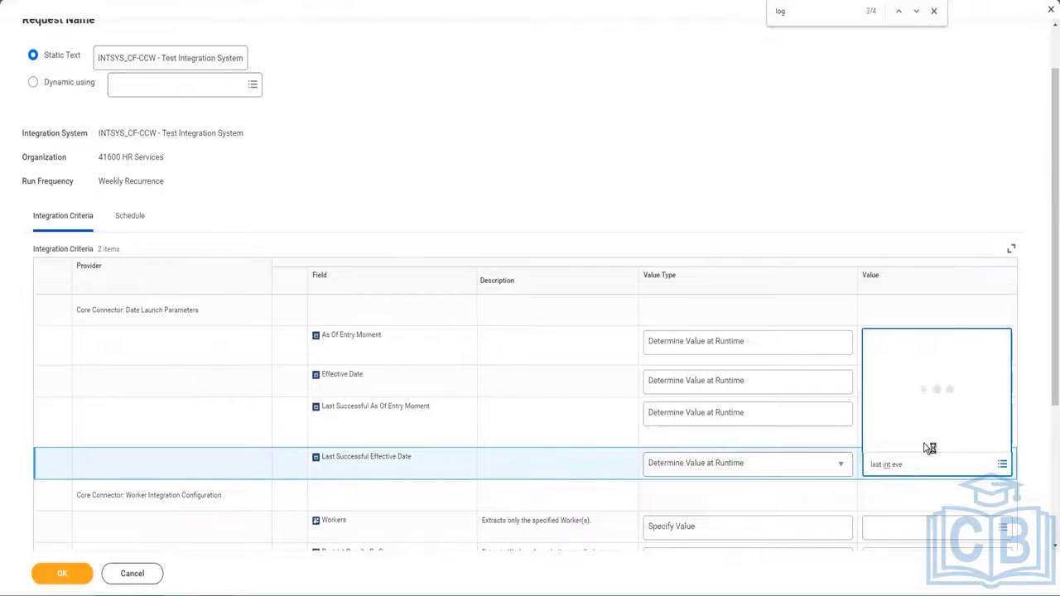
pyautogui.click(936, 252)
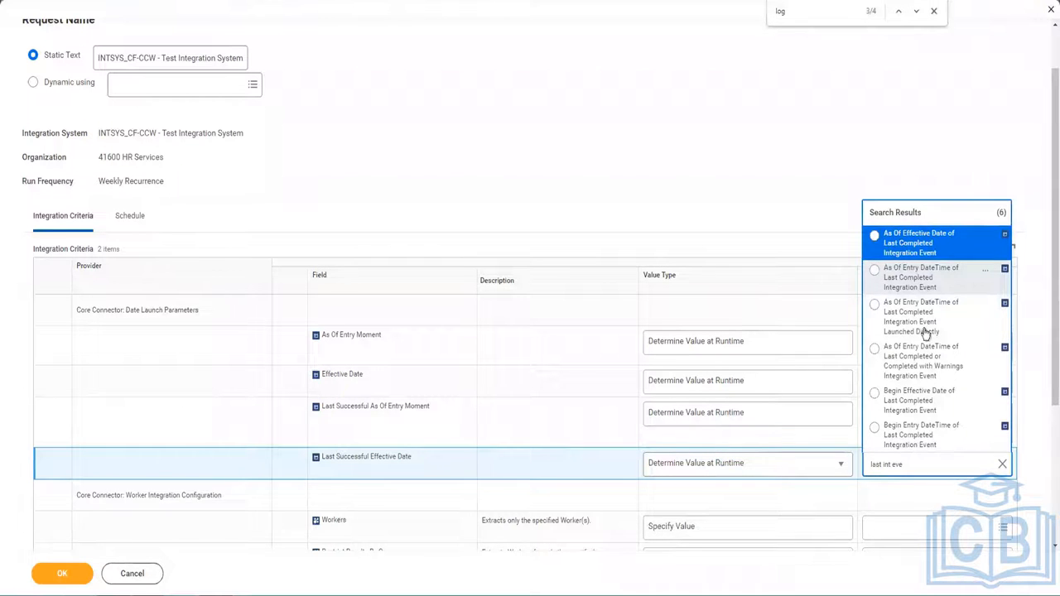
pyautogui.click(926, 286)
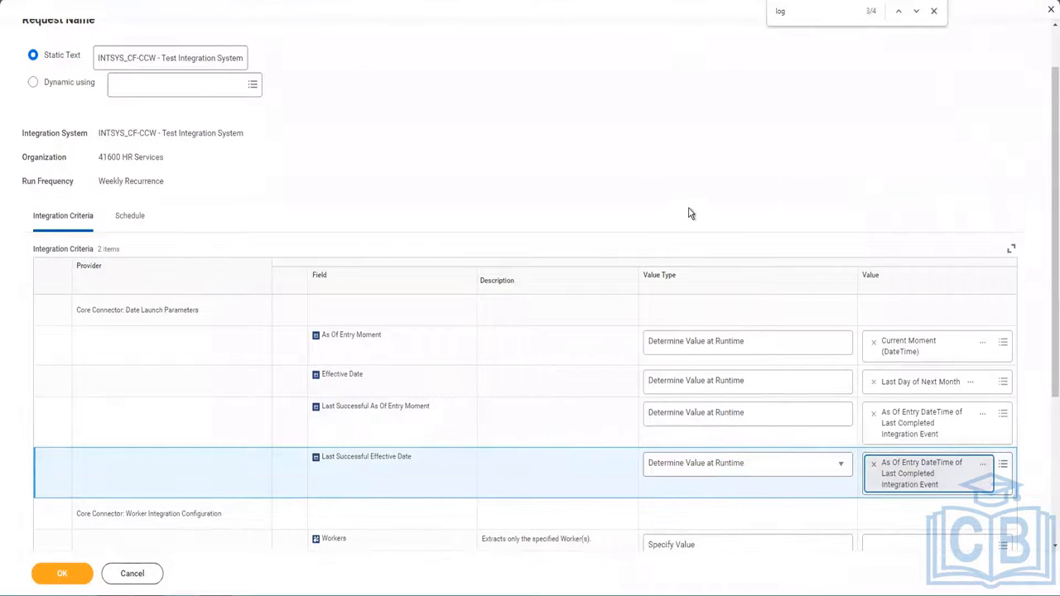
pyautogui.scroll(-3, 687, 213)
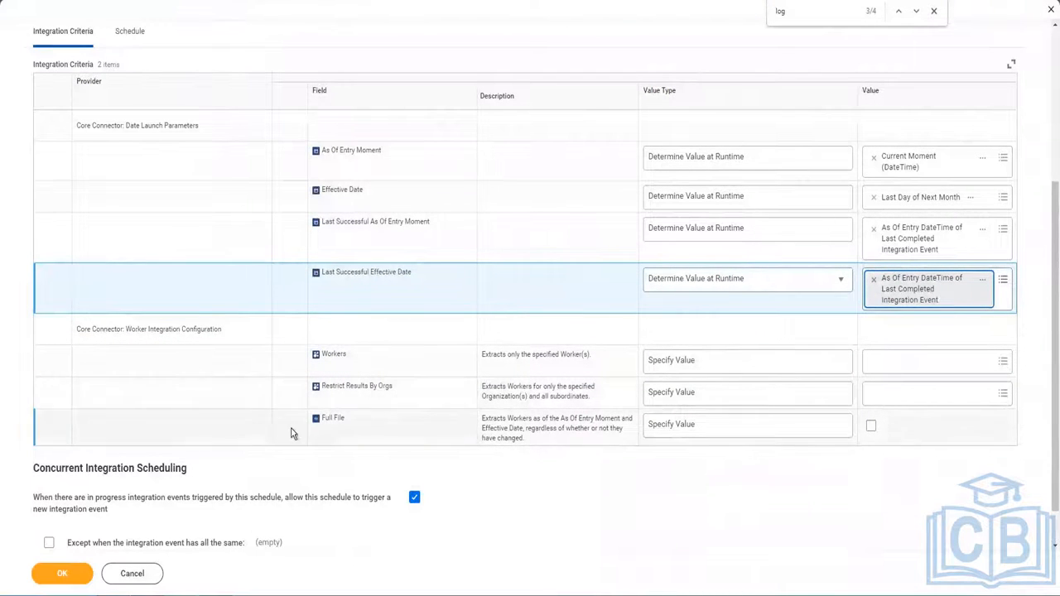
pyautogui.scroll(-1, 266, 447)
pyautogui.scroll(5, 248, 461)
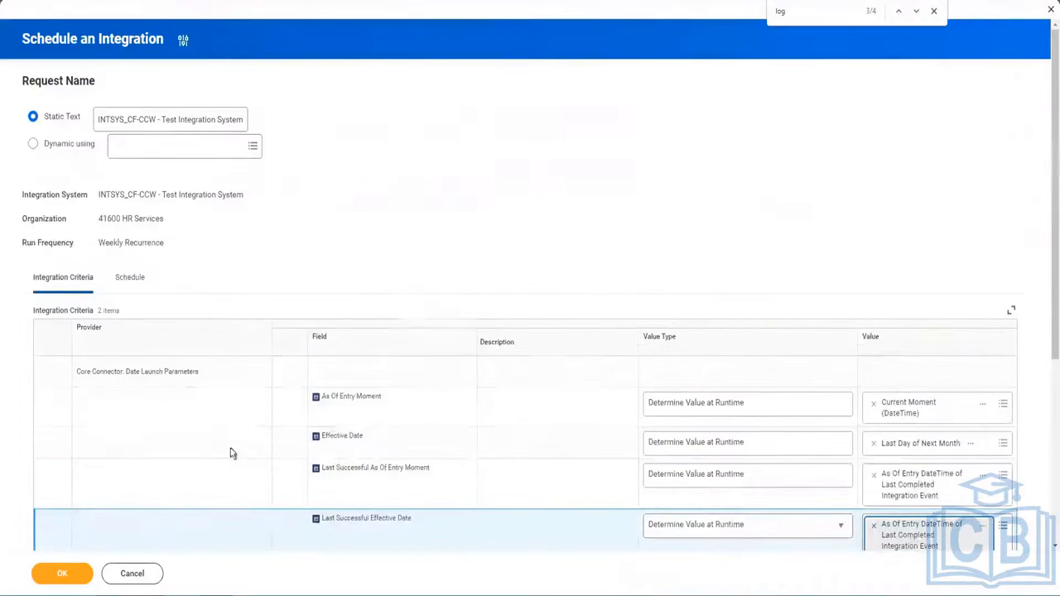
pyautogui.click(126, 279)
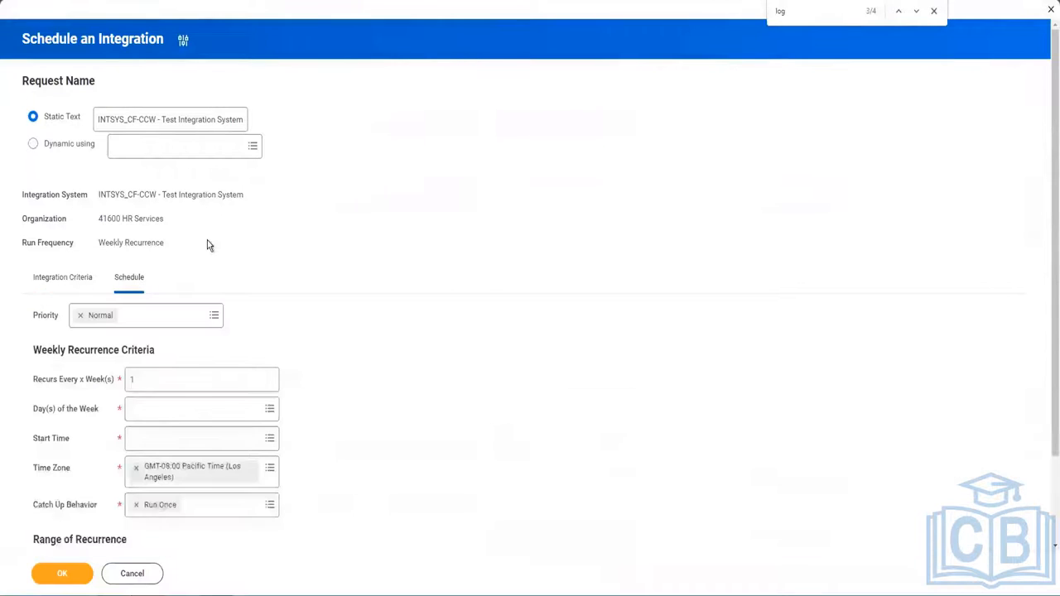
# Schedule the recurrence for Mondays with a 6:00 AM start time.
pyautogui.scroll(-1, 394, 265)
pyautogui.click(193, 302)
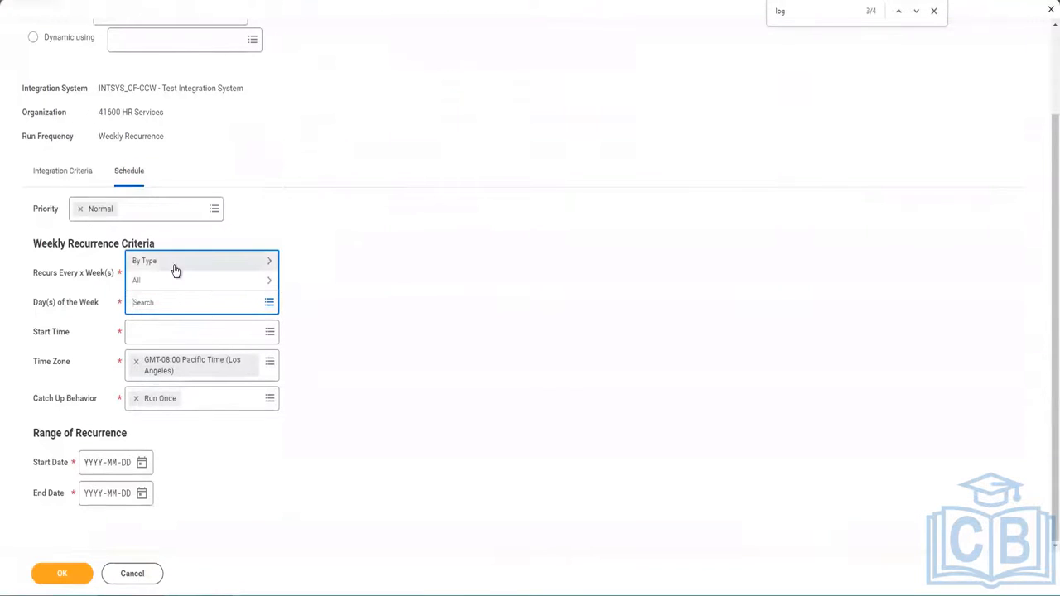
pyautogui.click(174, 263)
pyautogui.click(166, 280)
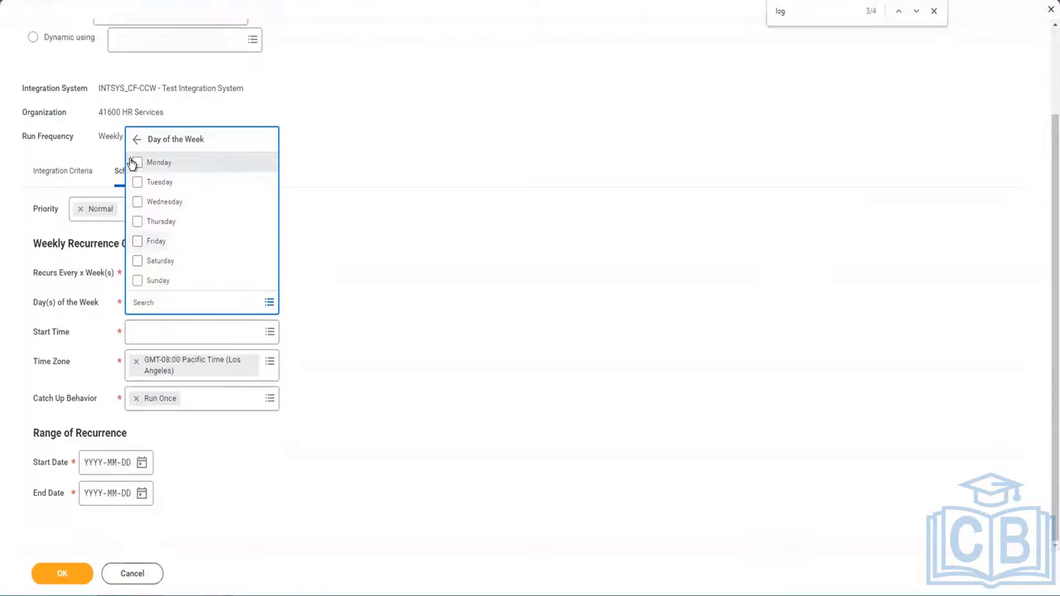
pyautogui.click(135, 163)
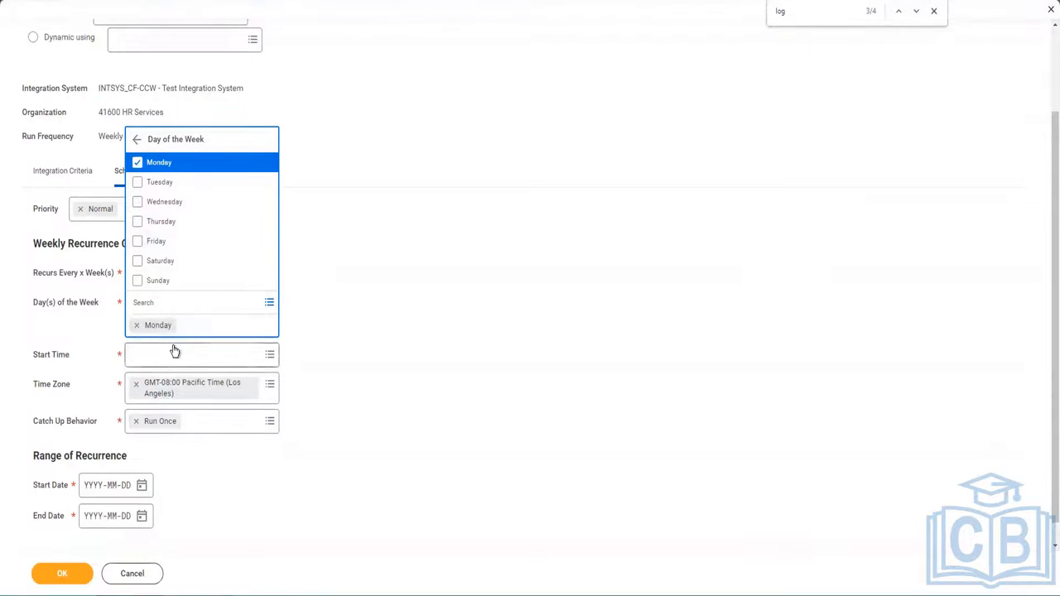
pyautogui.click(175, 352)
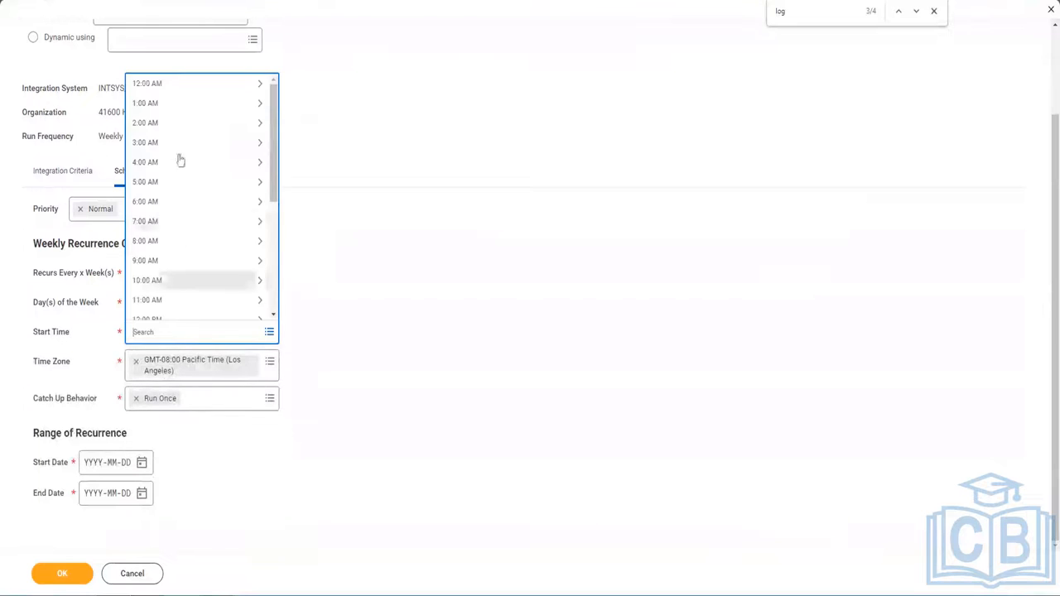
pyautogui.click(172, 225)
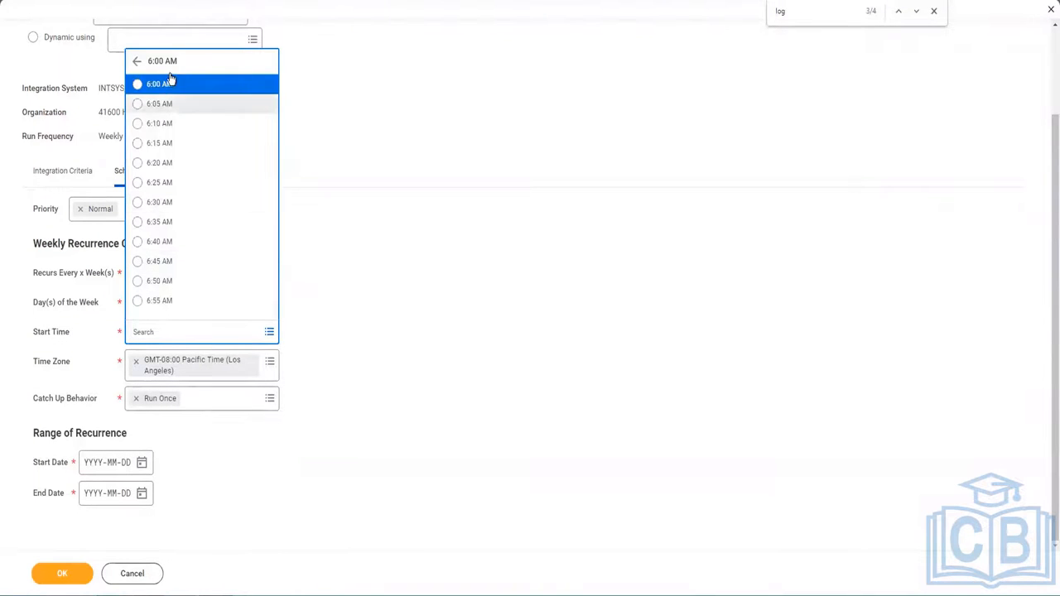
pyautogui.click(181, 205)
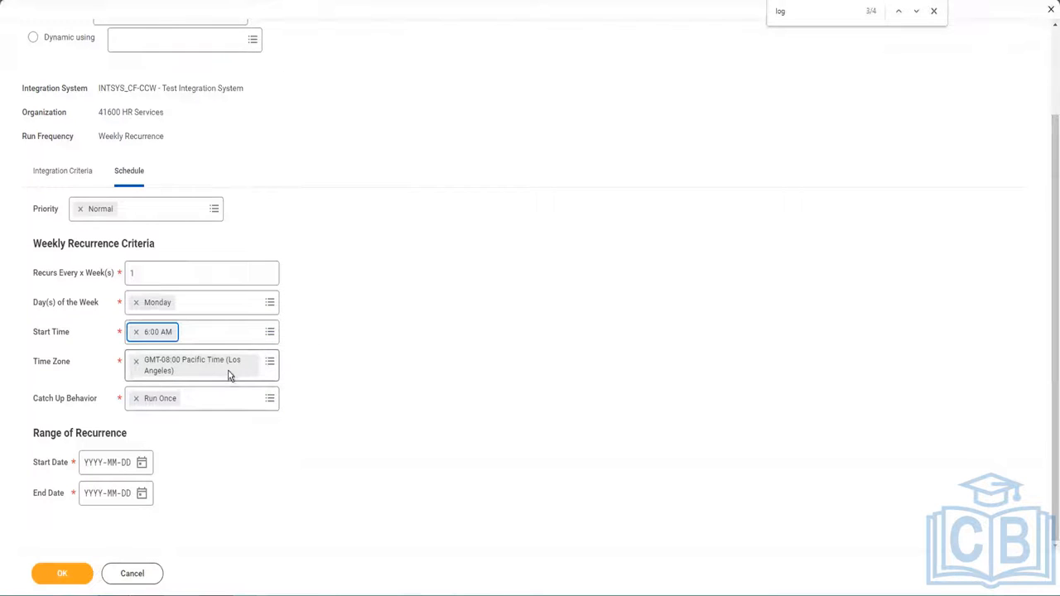
# Set Start Date 2023-03-27 and End Date 2023-12-31, then submit the schedule.
pyautogui.click(143, 464)
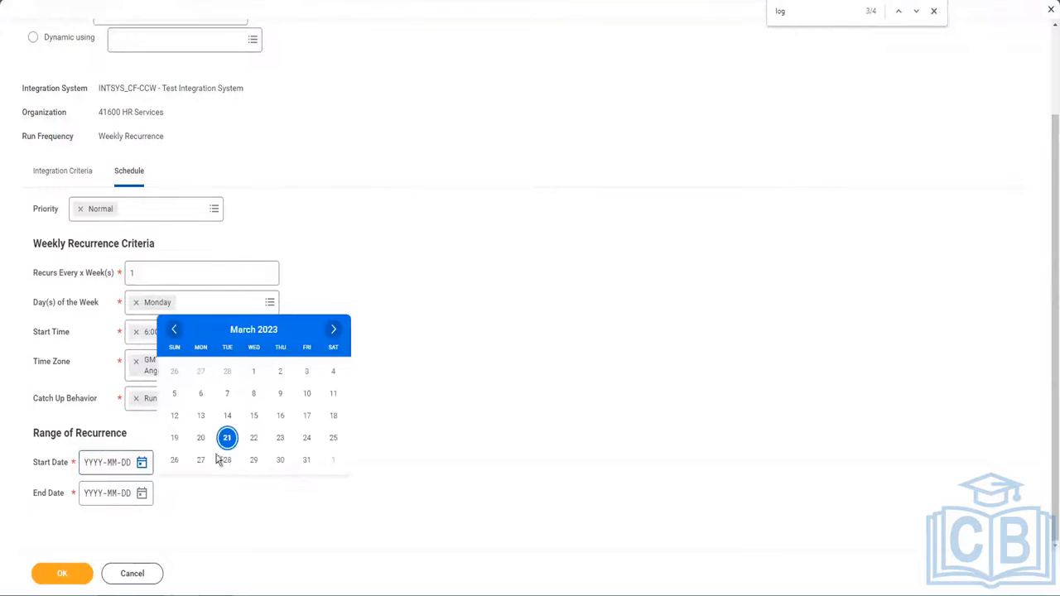
pyautogui.click(202, 460)
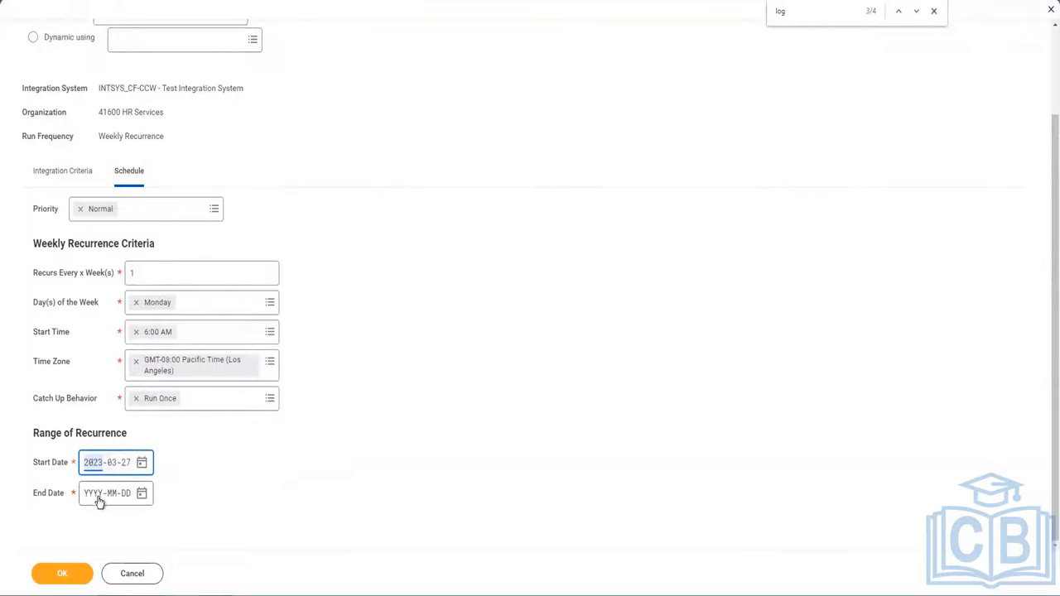
pyautogui.click(142, 494)
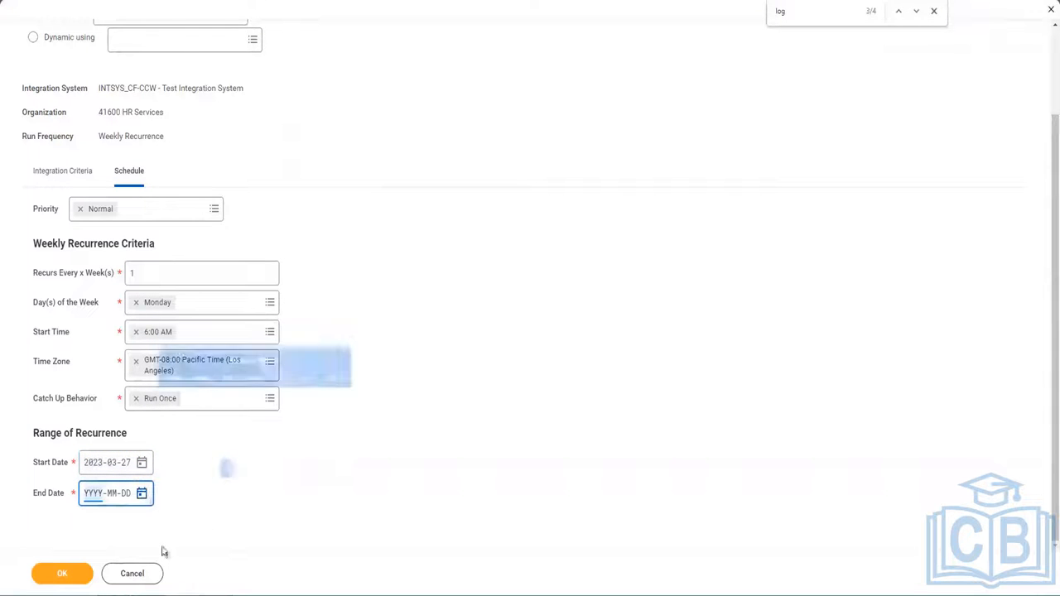
pyautogui.click(334, 360)
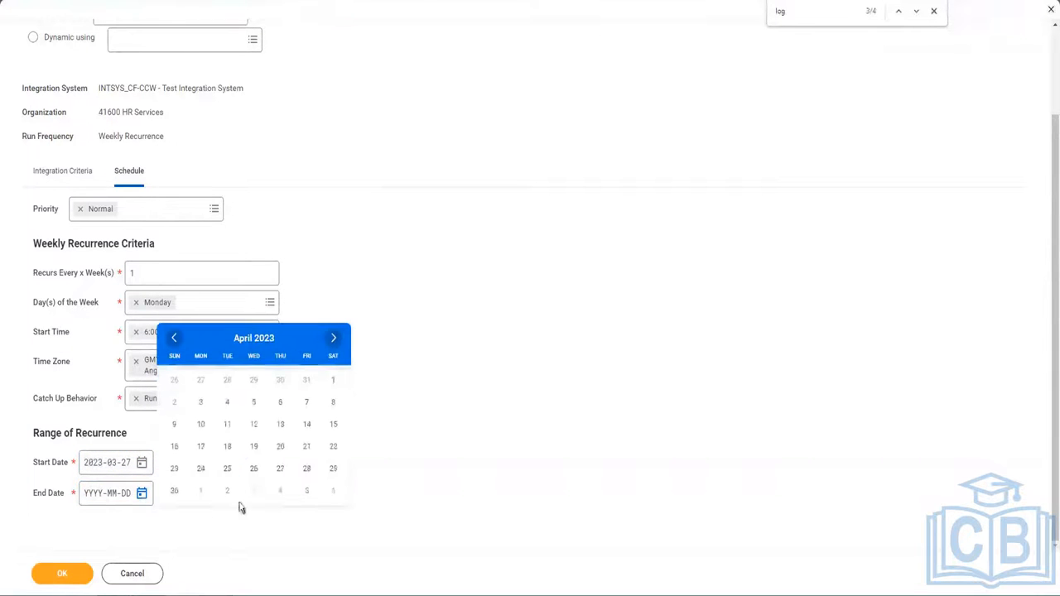
pyautogui.click(102, 491)
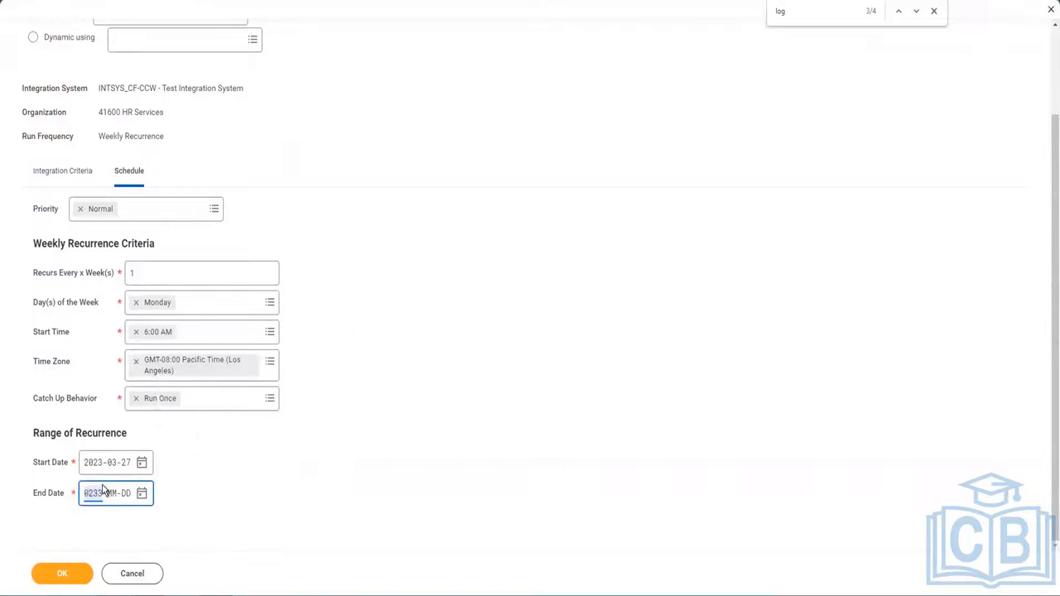
pyautogui.write('2320')
pyautogui.click(95, 494)
pyautogui.write('2')
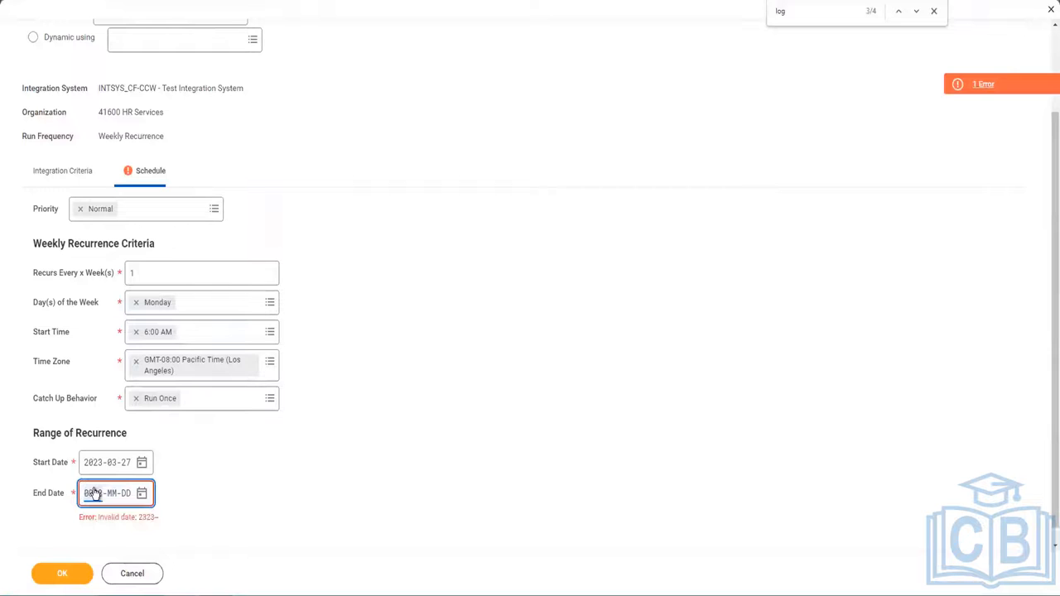
pyautogui.write('3-12-31')
pyautogui.click(218, 480)
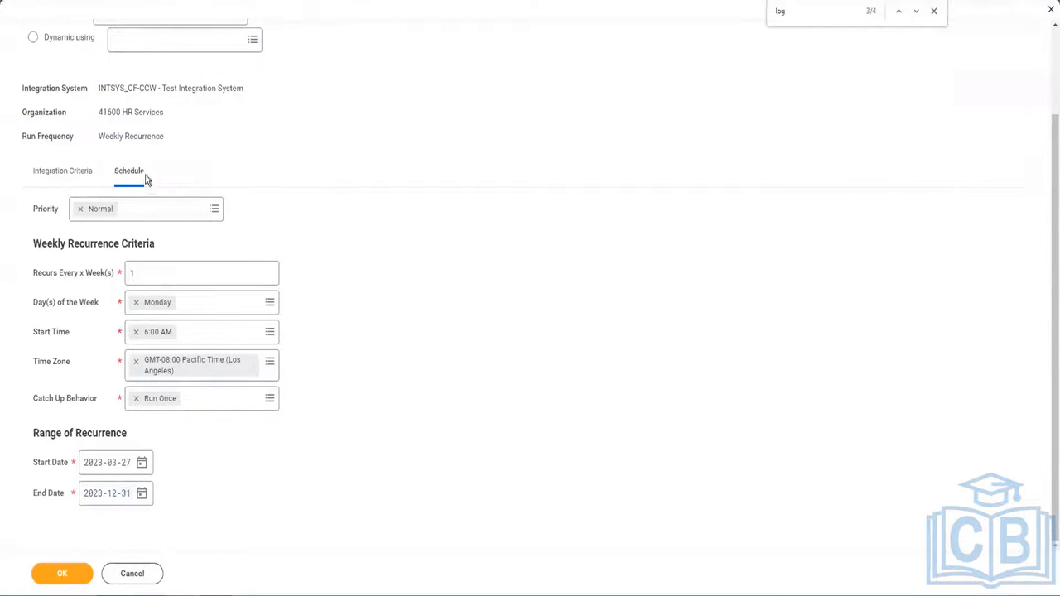
pyautogui.click(71, 174)
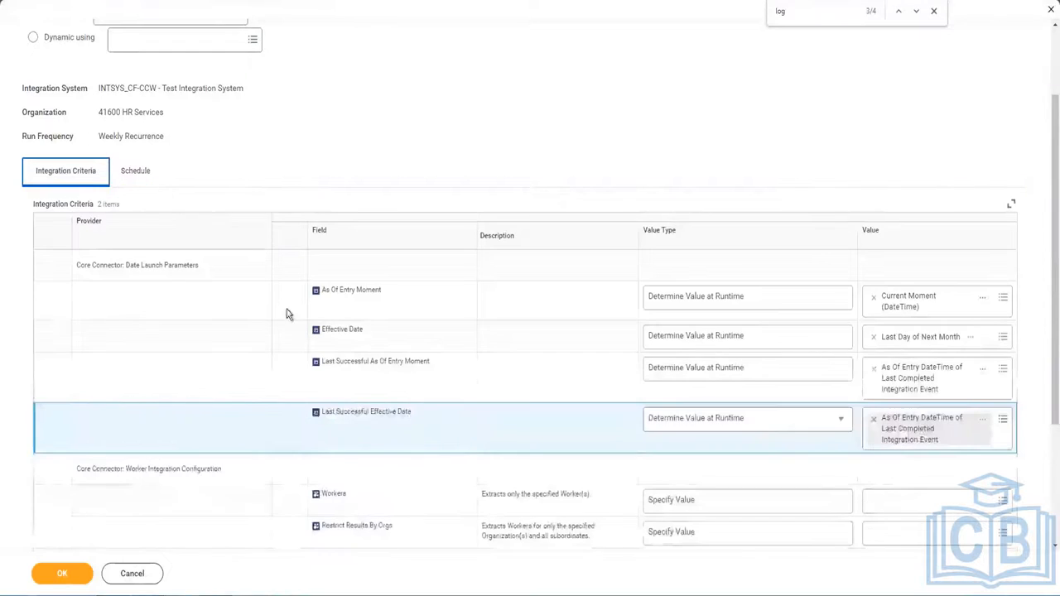
pyautogui.click(137, 174)
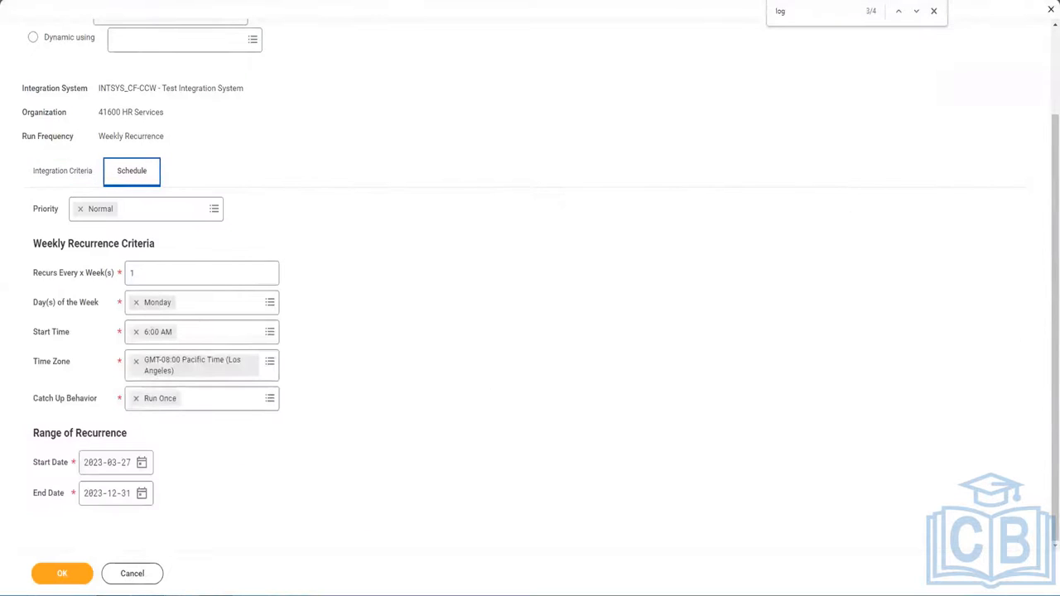
pyautogui.click(62, 573)
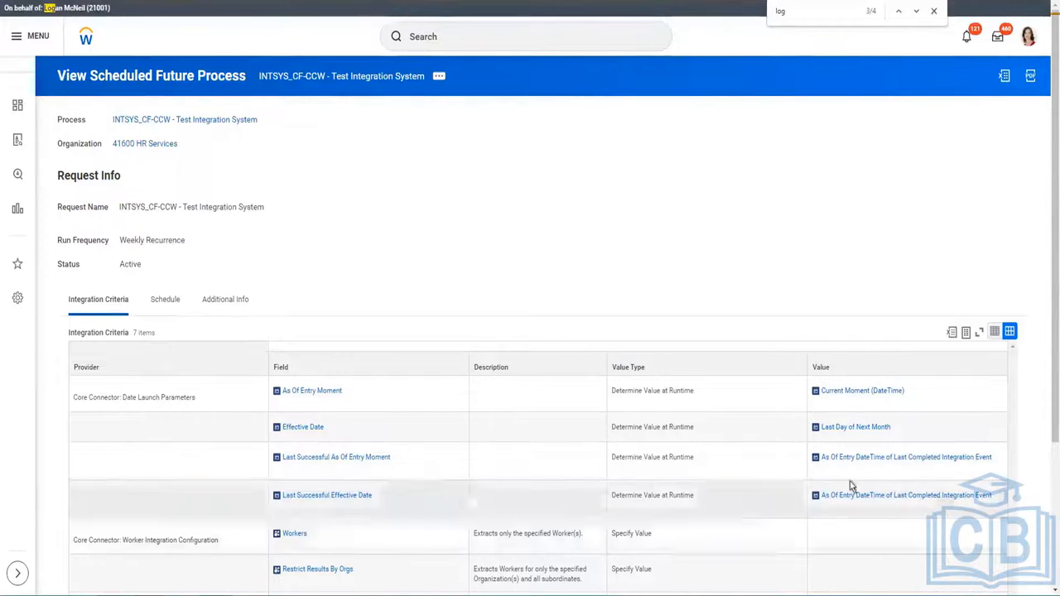
# Scroll the View Scheduled Future Process page to review the active weekly schedule.
pyautogui.scroll(-2, 817, 185)
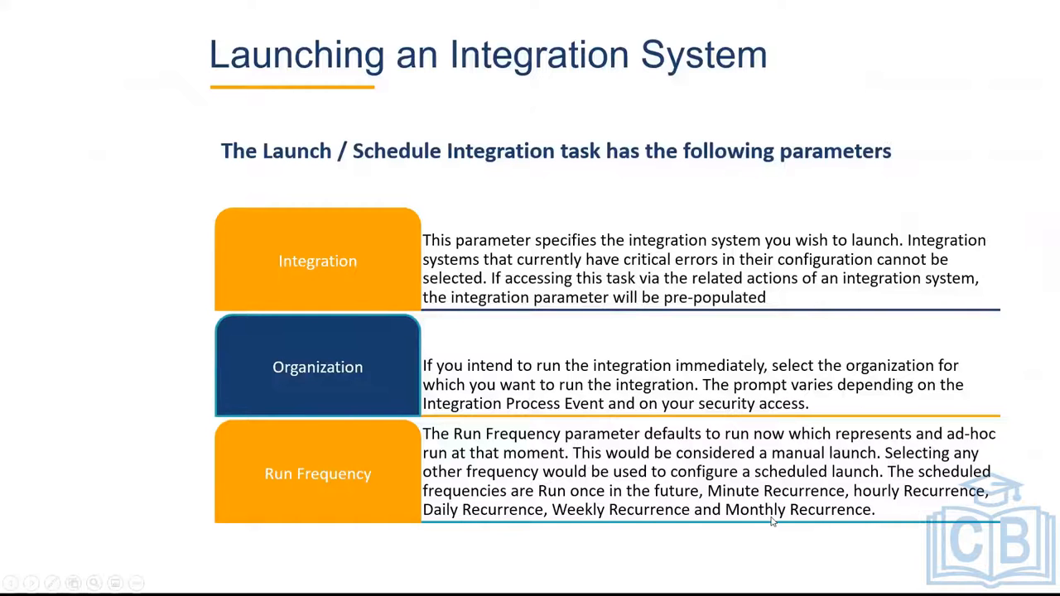
# Advance the slideshow to the slide on the seven core connector Worker launch parameters.
pyautogui.click(534, 181)
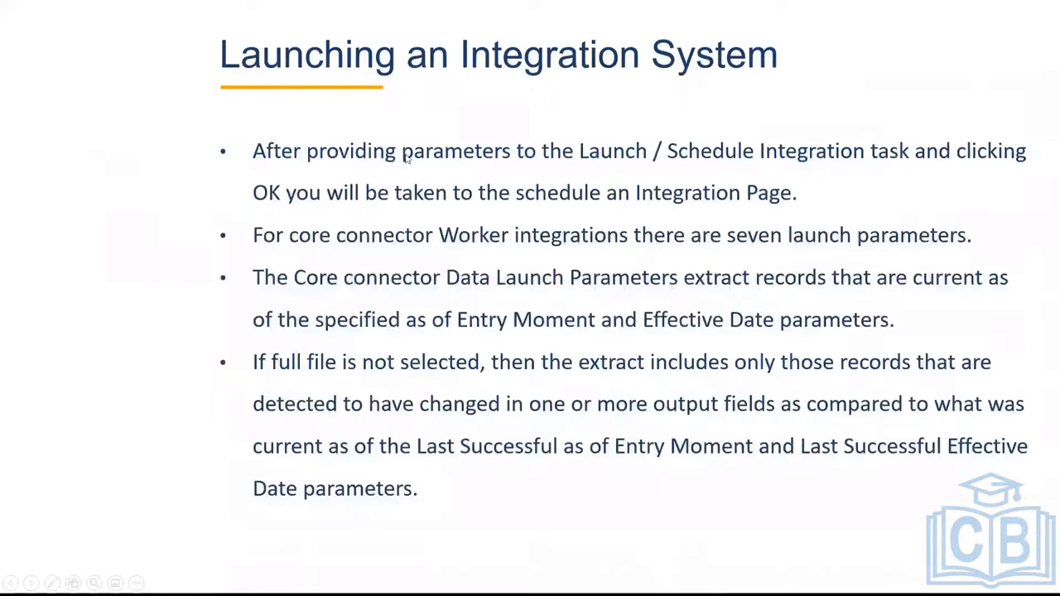
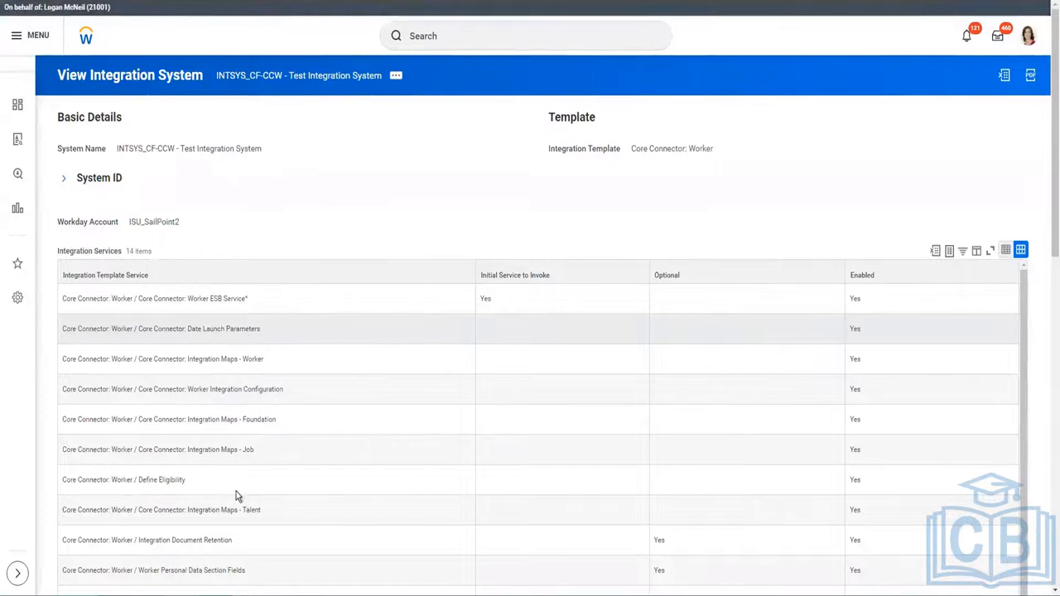
# Review the 14 enabled integration services, starting at the Integration Document Retention row.
pyautogui.click(213, 540)
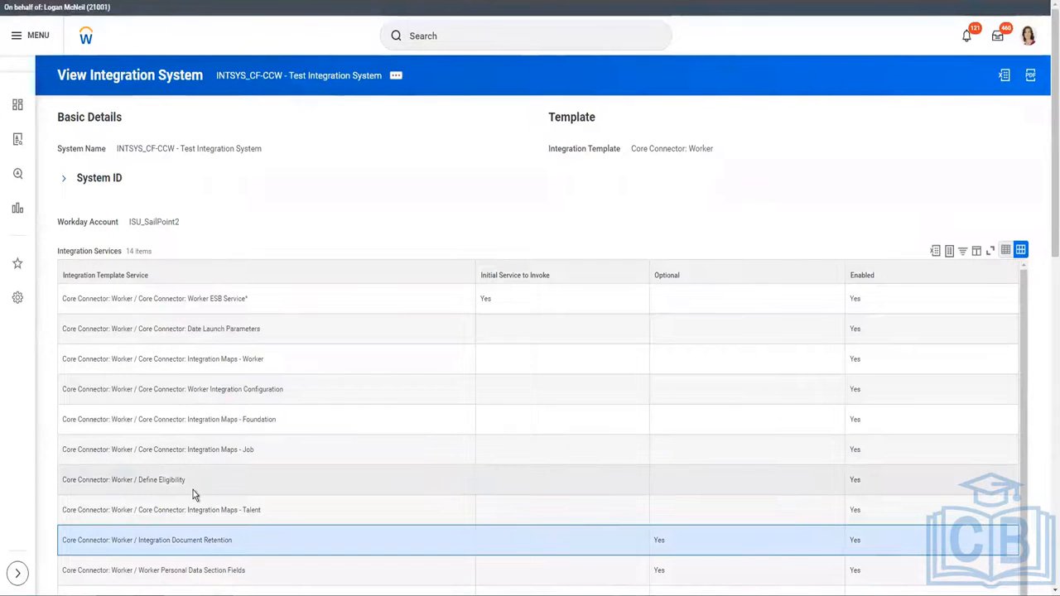
pyautogui.scroll(-1, 193, 491)
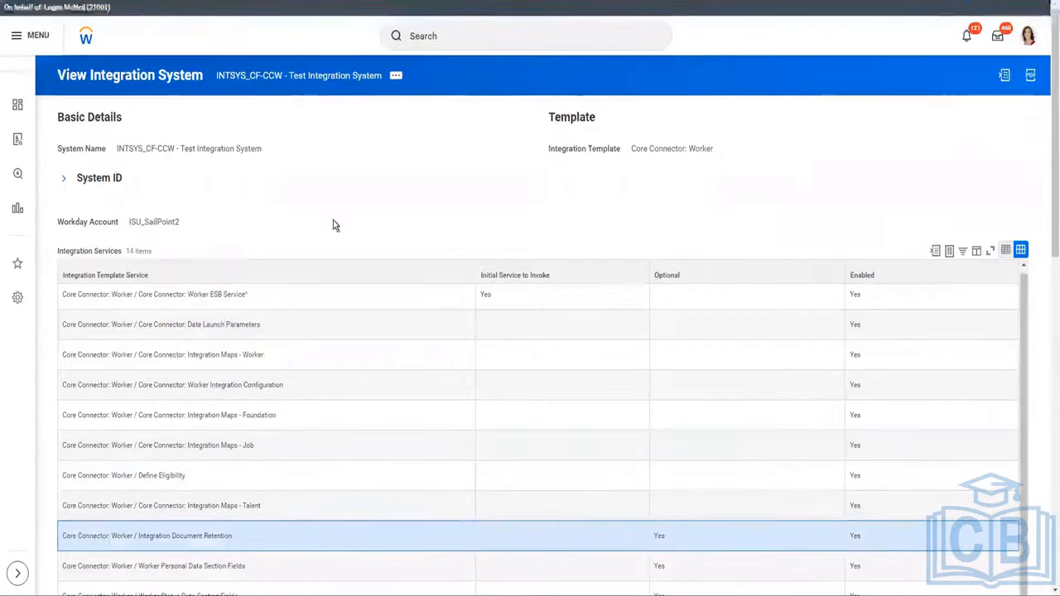
pyautogui.scroll(-2, 334, 225)
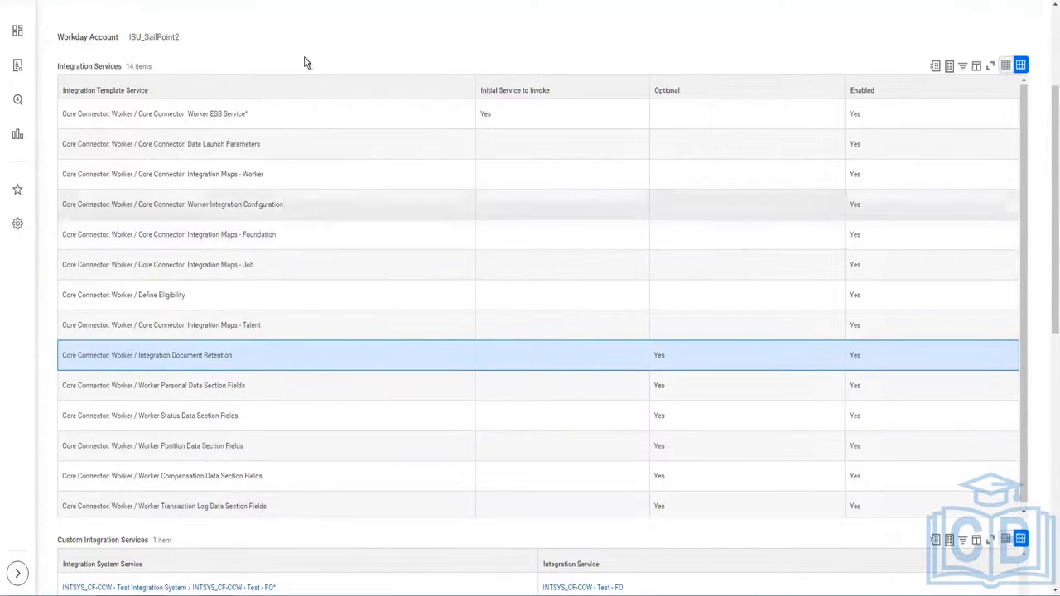
pyautogui.scroll(2, 326, 149)
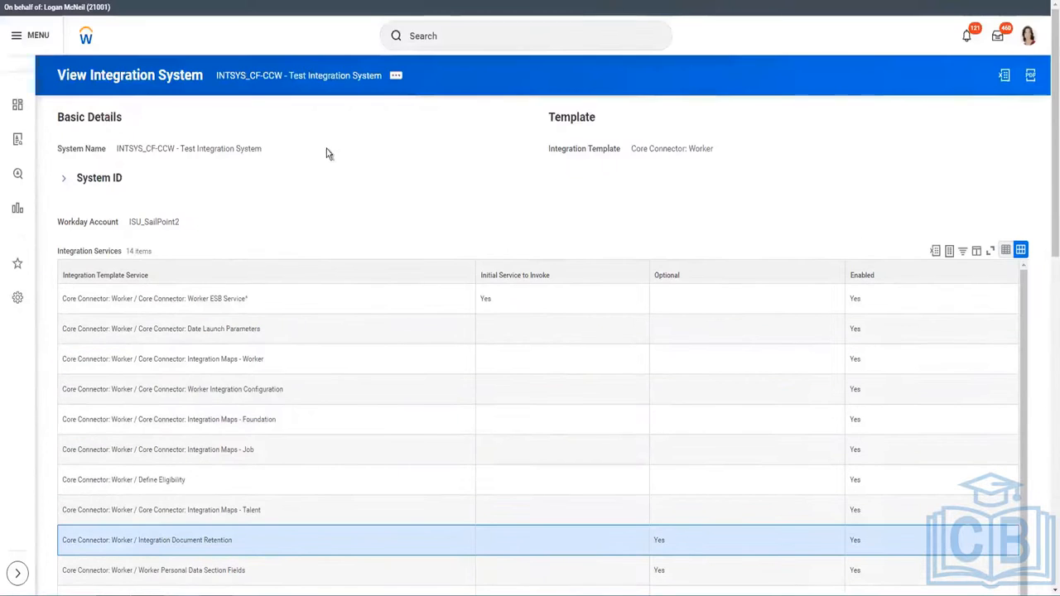
# Open Configure Integration Services from the integration system's related actions.
pyautogui.click(398, 79)
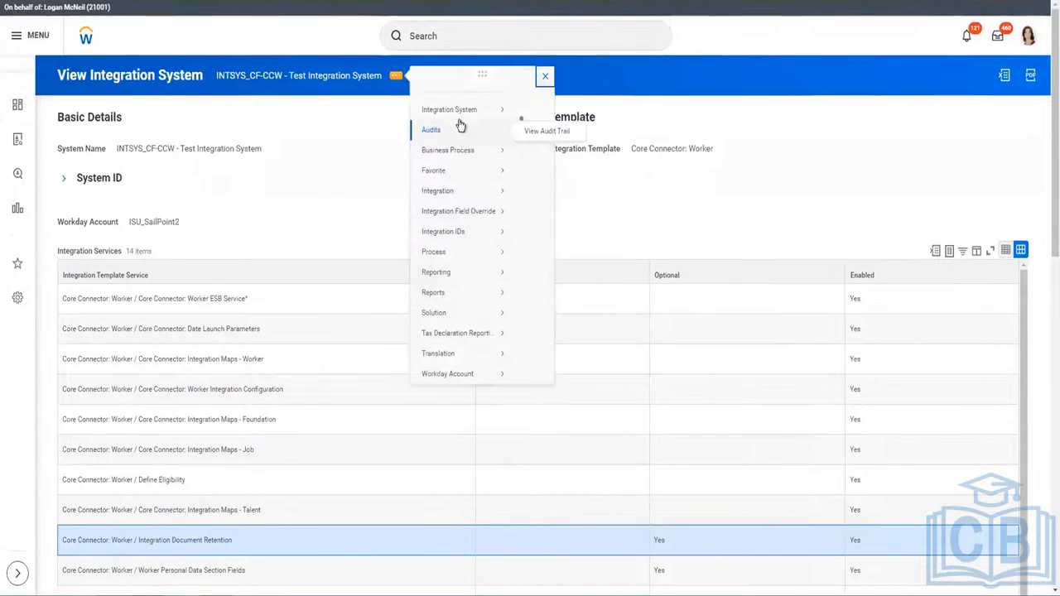
pyautogui.moveTo(466, 113)
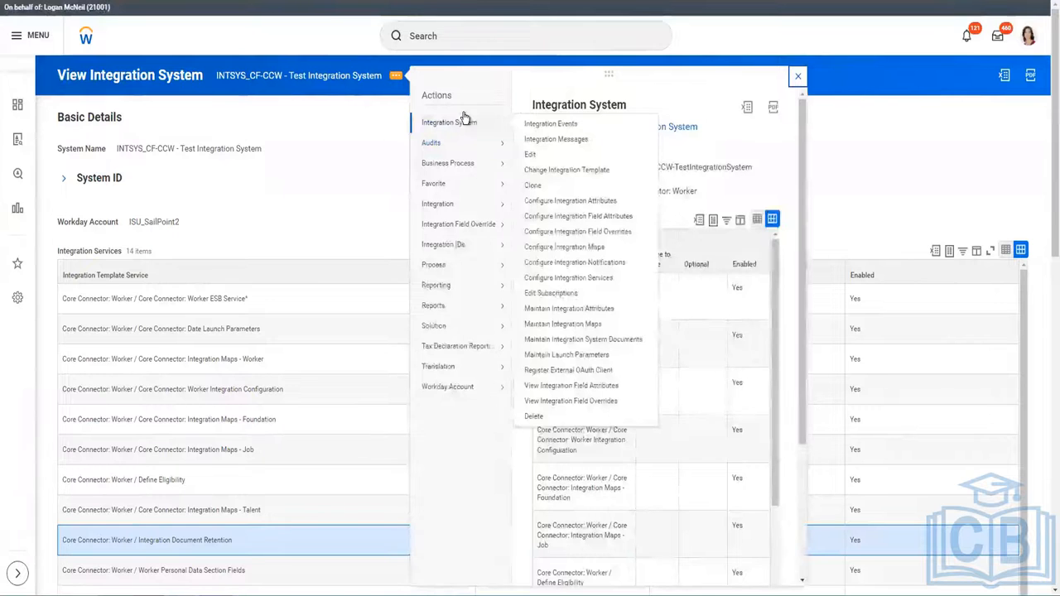
pyautogui.click(586, 280)
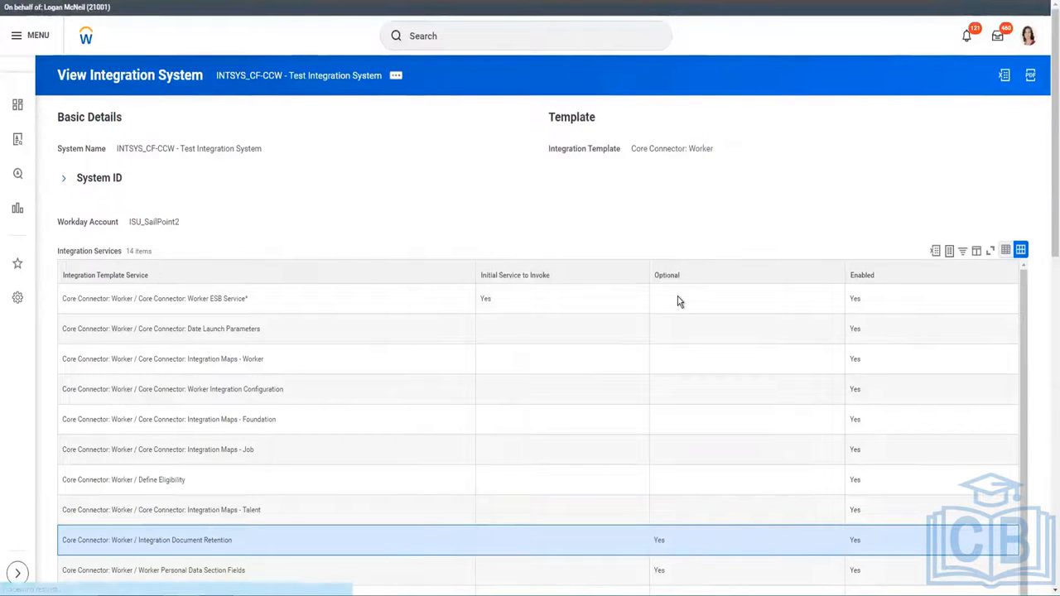
# Tick Enabled for Worker Filename Sequence Generator and save the services with OK.
pyautogui.scroll(-2, 523, 143)
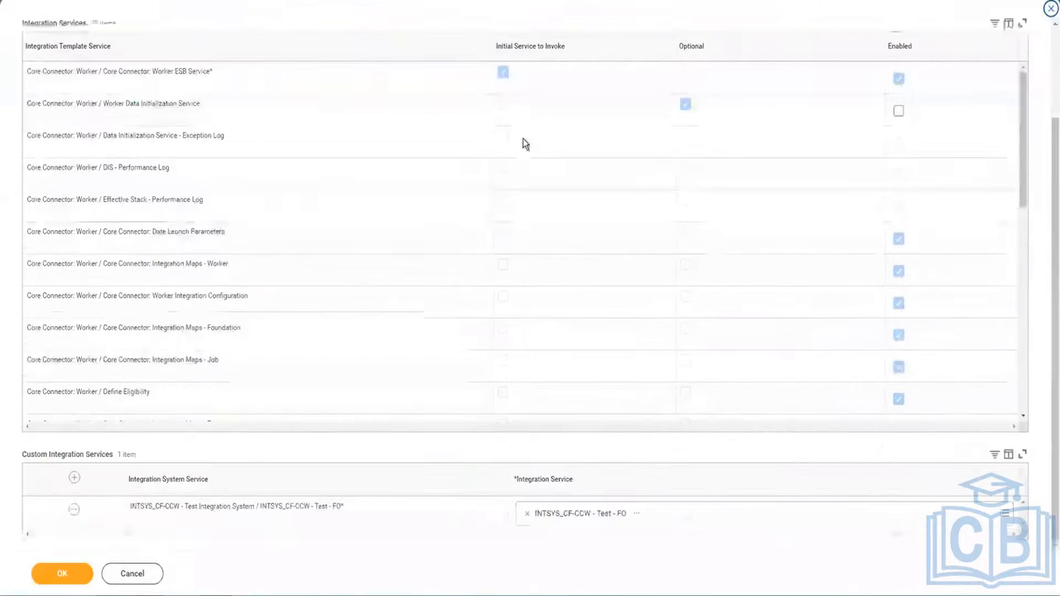
pyautogui.scroll(-3, 208, 294)
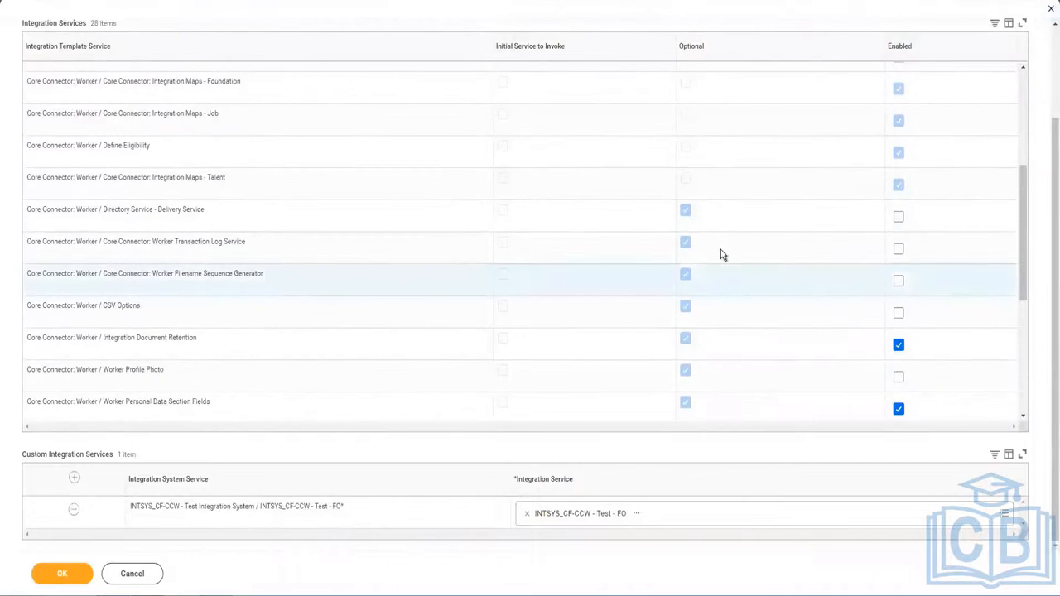
pyautogui.click(896, 281)
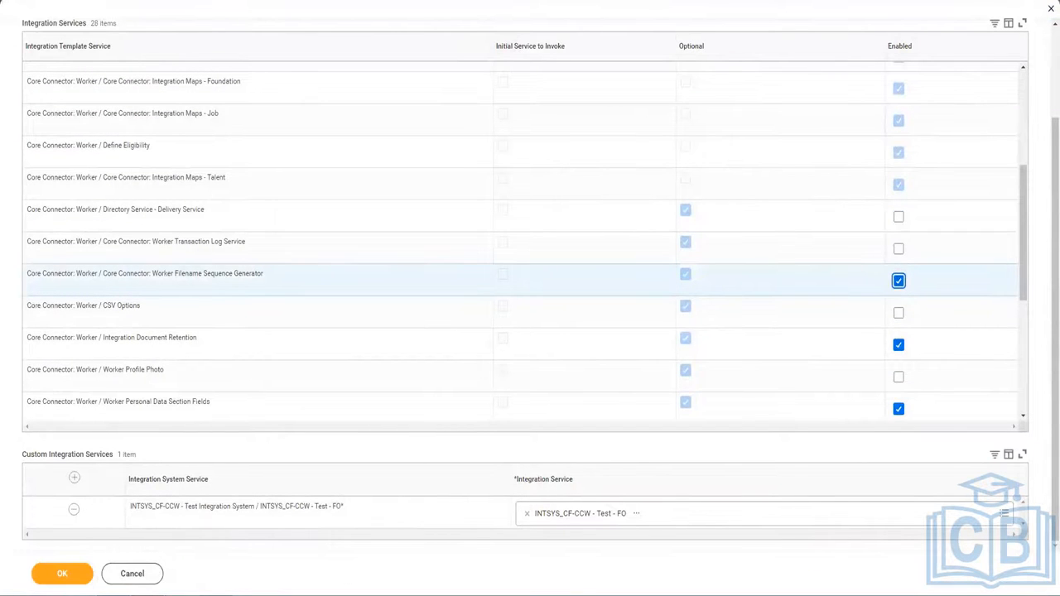
pyautogui.click(79, 573)
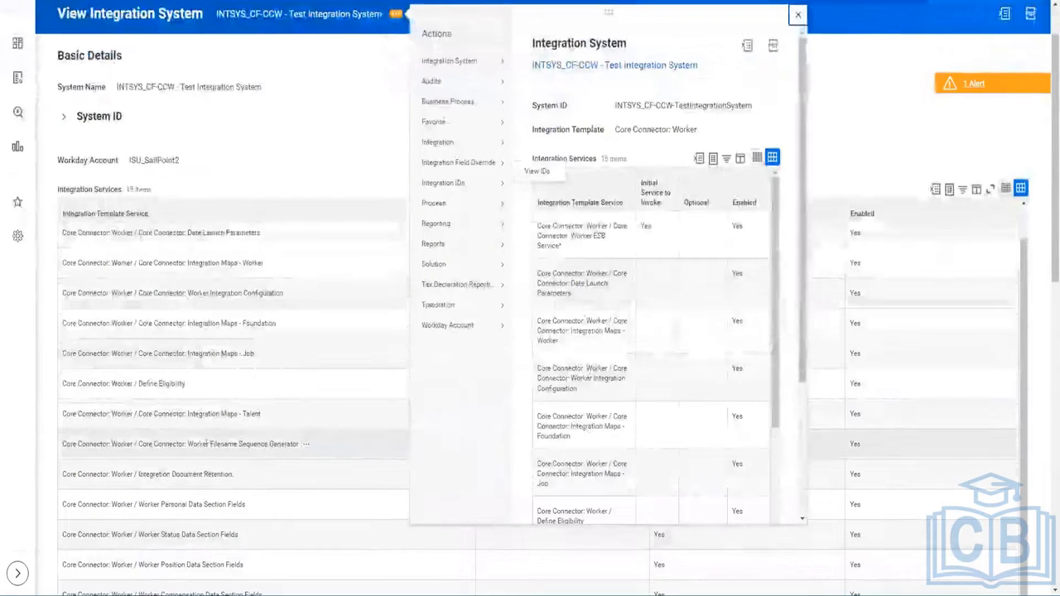
# Select the Worker Filename Sequence Generator row, then open Configure Integration Sequence Generators.
pyautogui.doubleClick(203, 444)
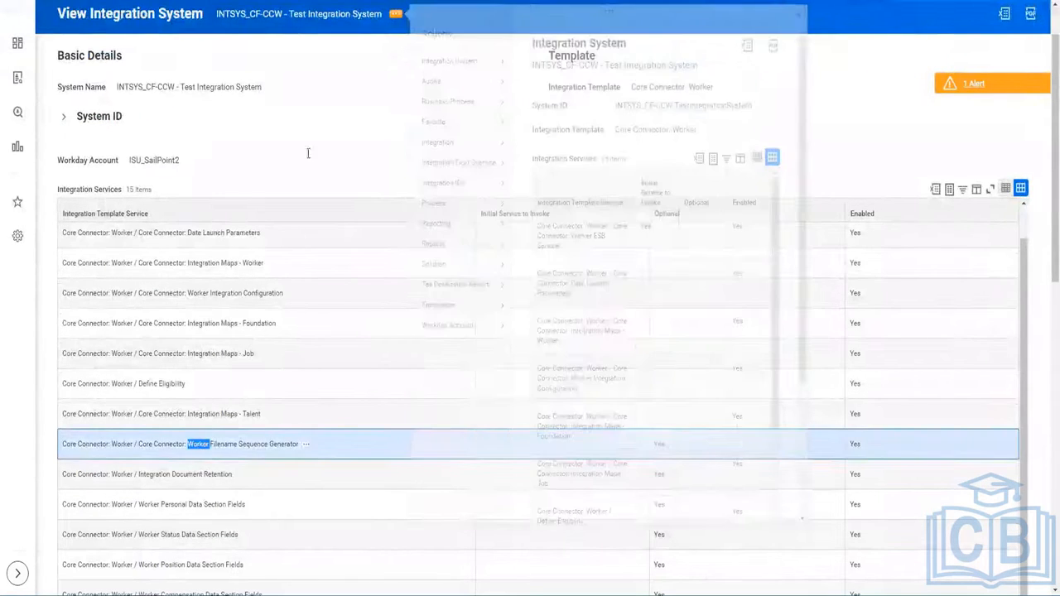
pyautogui.click(396, 19)
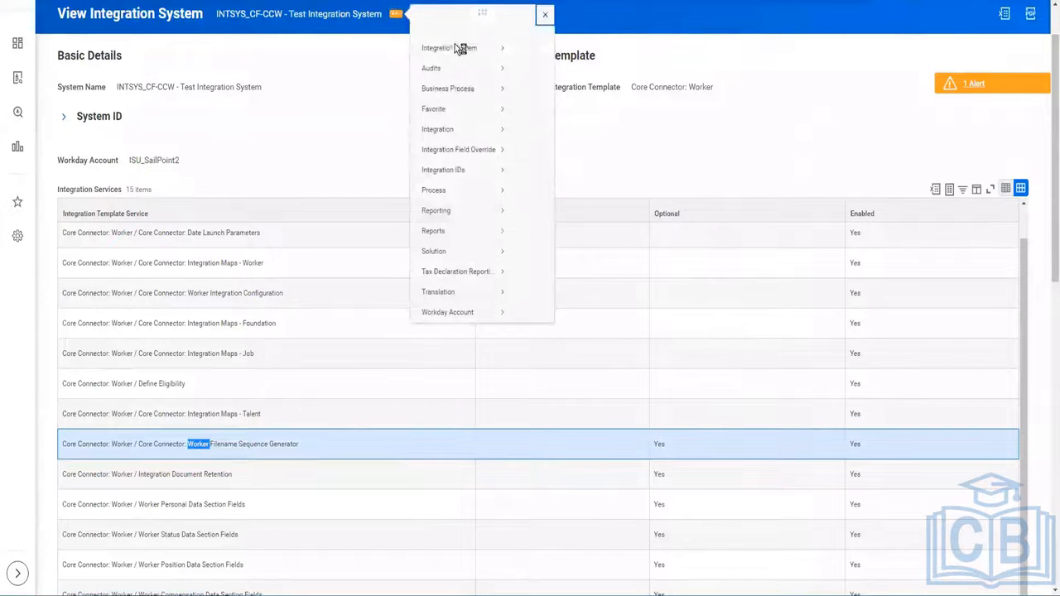
pyautogui.moveTo(454, 60)
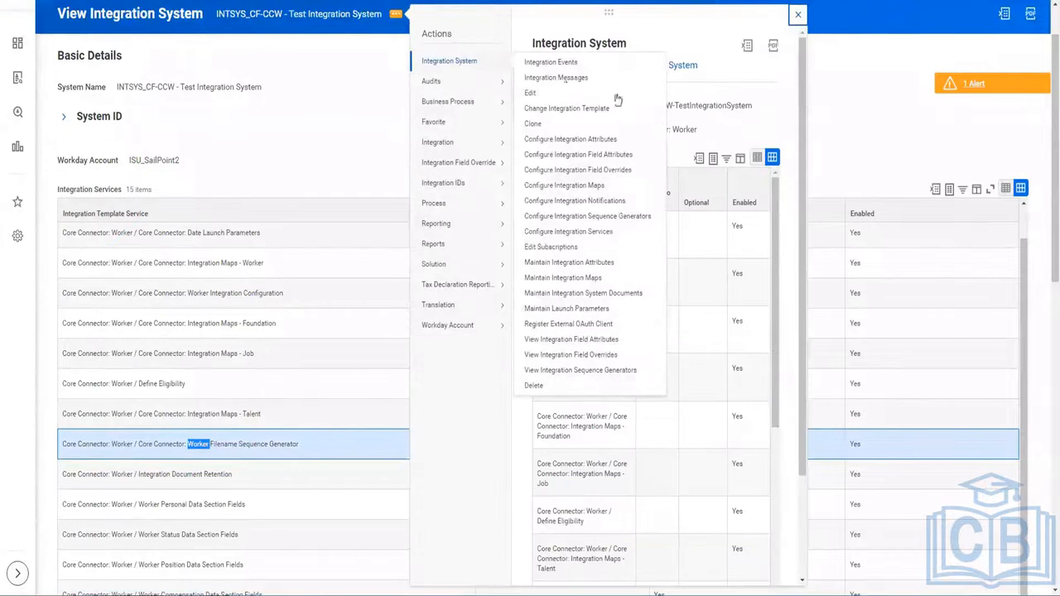
pyautogui.click(591, 217)
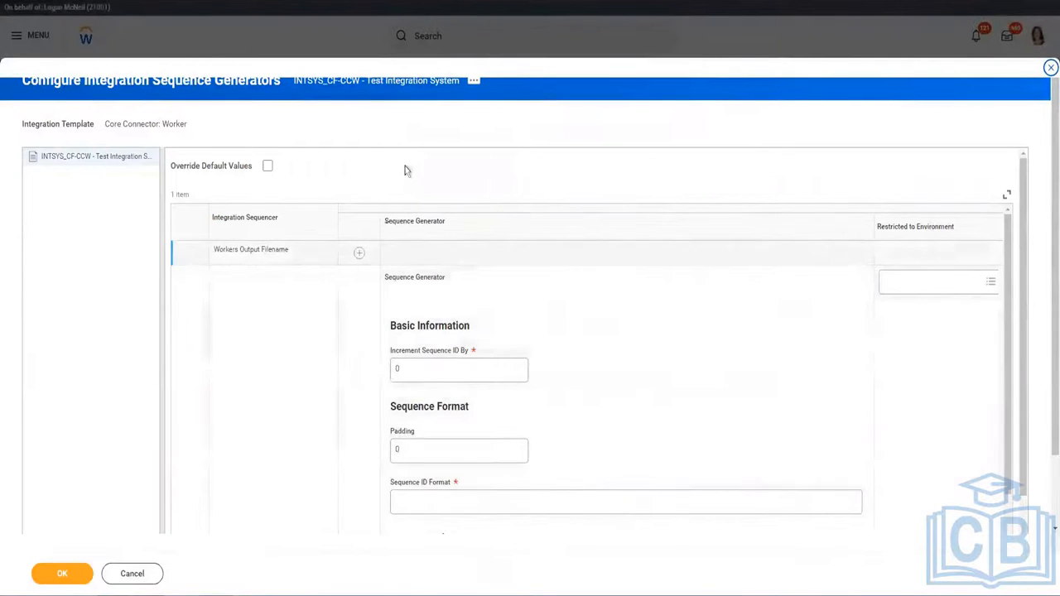
# Set the Workers Output Filename sequencer's Increment Sequence ID By to 1 and Padding to 4.
pyautogui.scroll(-3, 405, 165)
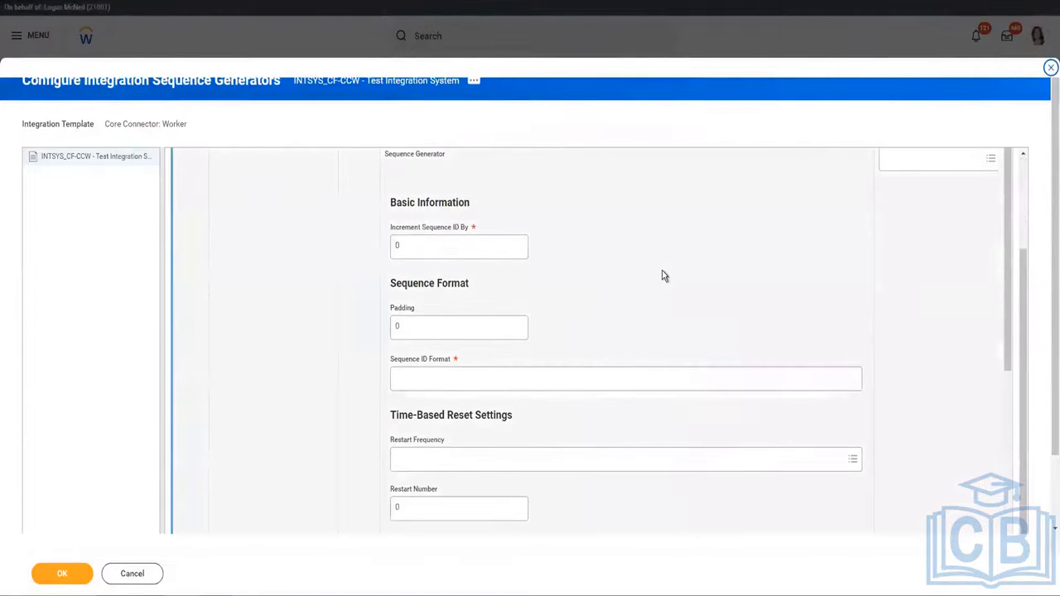
pyautogui.click(408, 248)
pyautogui.write('1')
pyautogui.click(438, 332)
pyautogui.doubleClick(438, 331)
pyautogui.write('3')
pyautogui.press('BackSpace')
pyautogui.write('4')
pyautogui.scroll(-1, 486, 350)
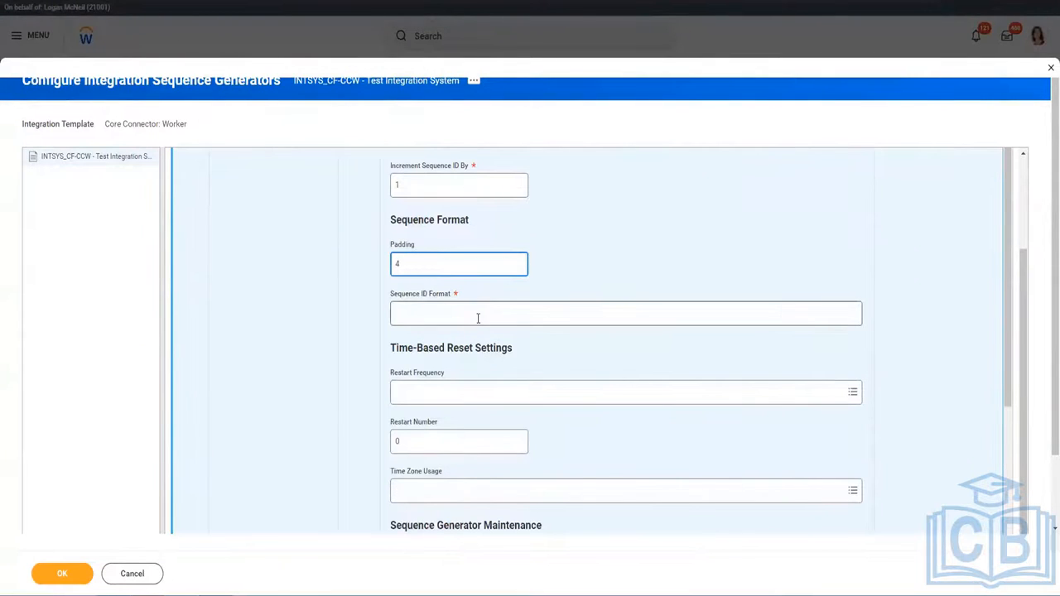
pyautogui.click(478, 315)
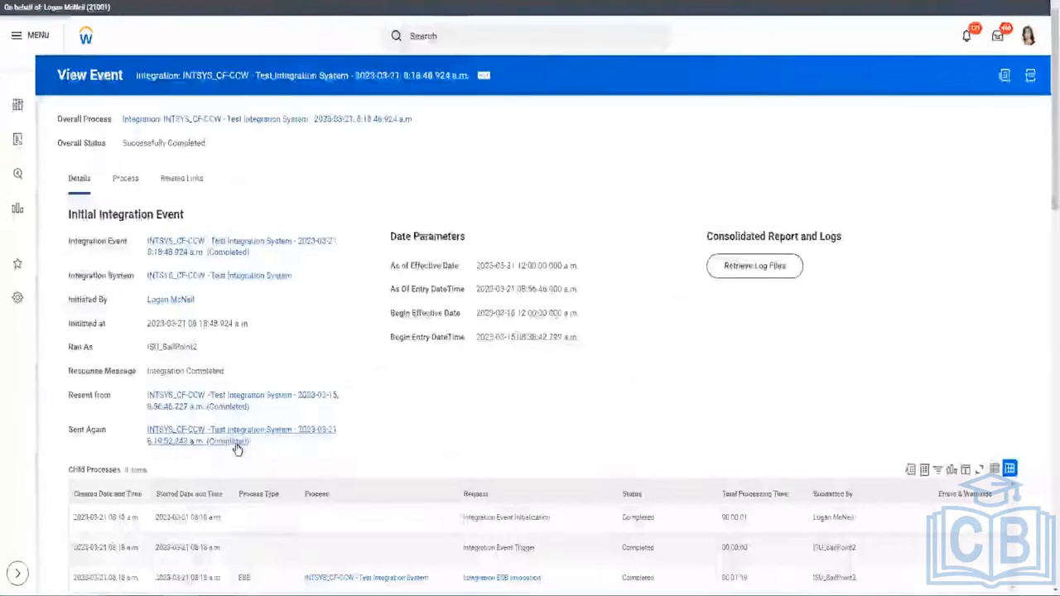
# Copy the CF_CCW-Version24.xml file name from the event's Reports and Other Output Files.
pyautogui.scroll(-4, 299, 428)
pyautogui.scroll(-3, 300, 427)
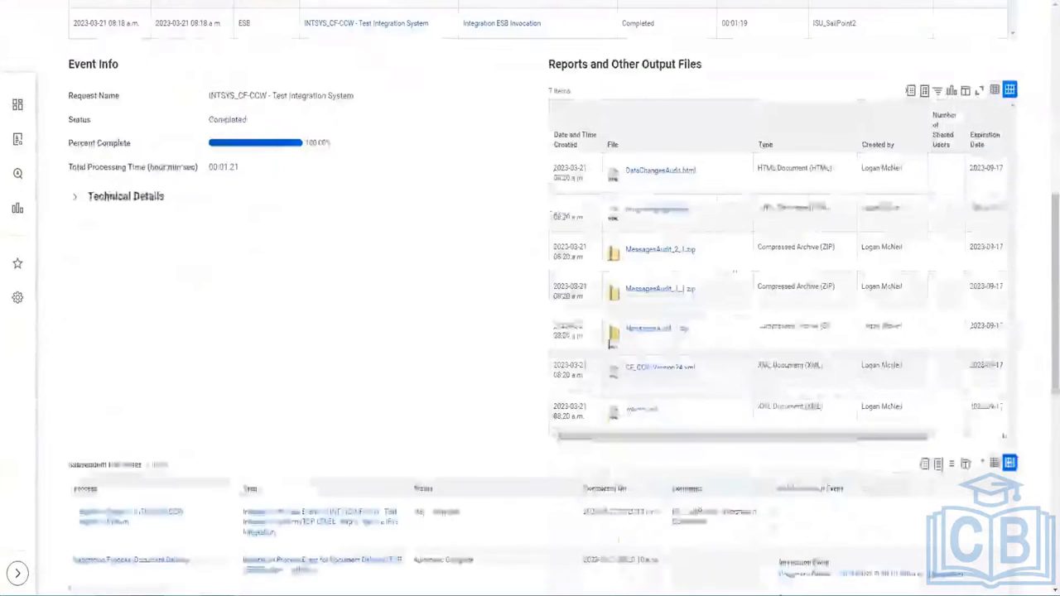
pyautogui.rightClick(658, 370)
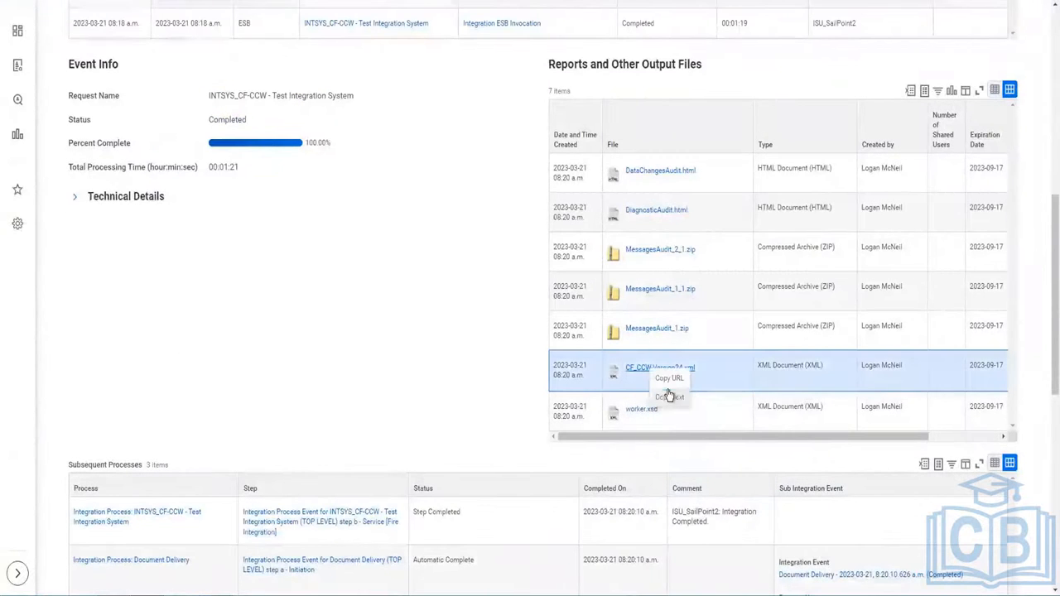
pyautogui.click(669, 397)
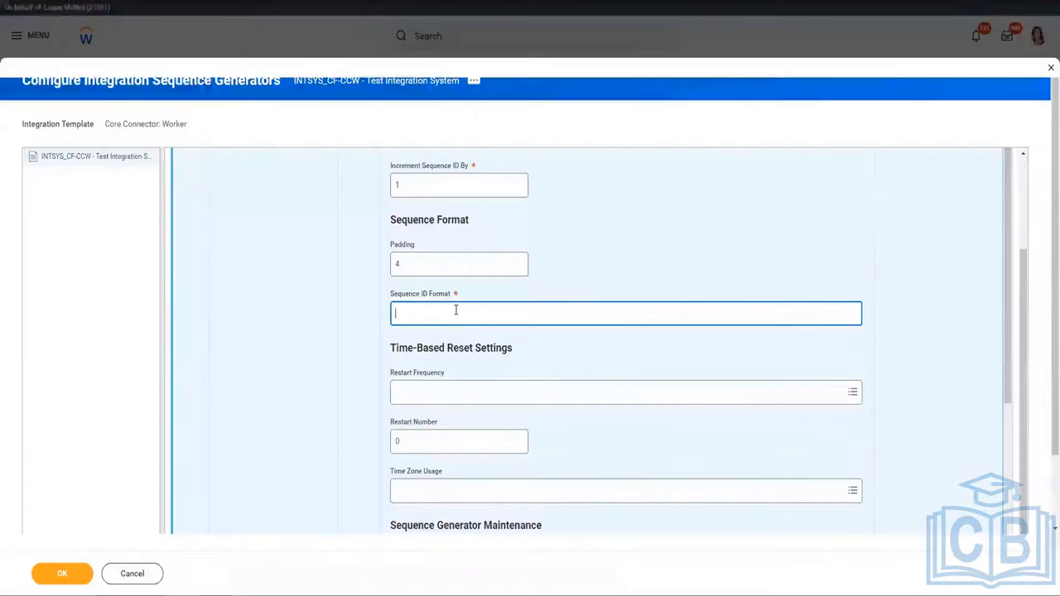
# Paste CF_CCW-Version24.xml into Sequence ID Format and delete 'Version24', leaving CF_CCW-.xml.
pyautogui.write('CF_CCW-Version24.xml')
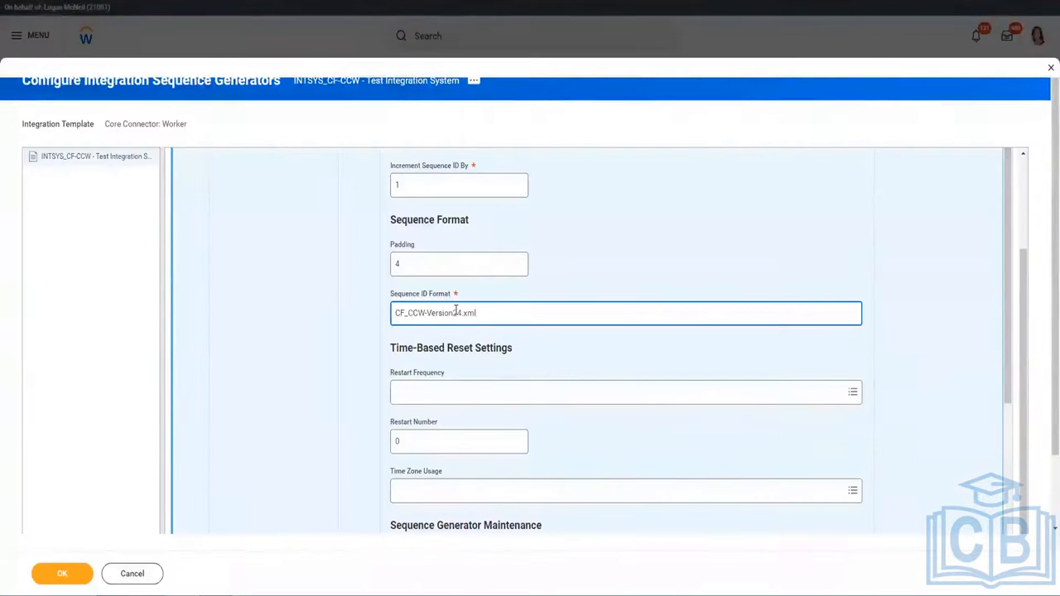
pyautogui.click(461, 313)
pyautogui.press('BackSpace')
pyautogui.press('BackSpace')
pyautogui.press('BackSpace')
pyautogui.press('BackSpace')
pyautogui.press('BackSpace')
pyautogui.press('BackSpace')
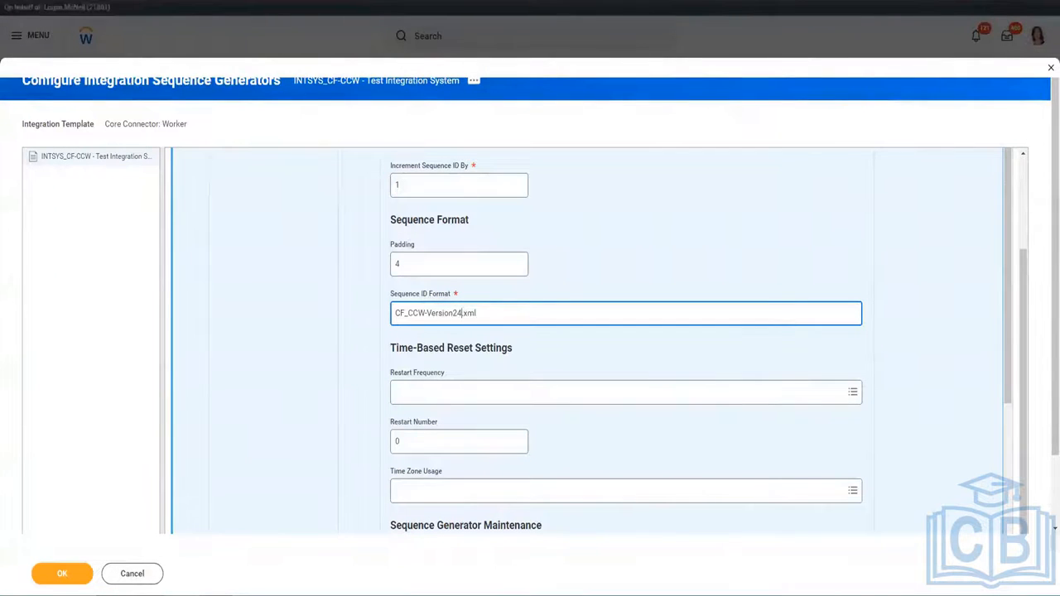
pyautogui.press('BackSpace')
pyautogui.press('BackSpace')
pyautogui.press('BackSpace')
pyautogui.click(481, 314)
pyautogui.moveTo(579, 315)
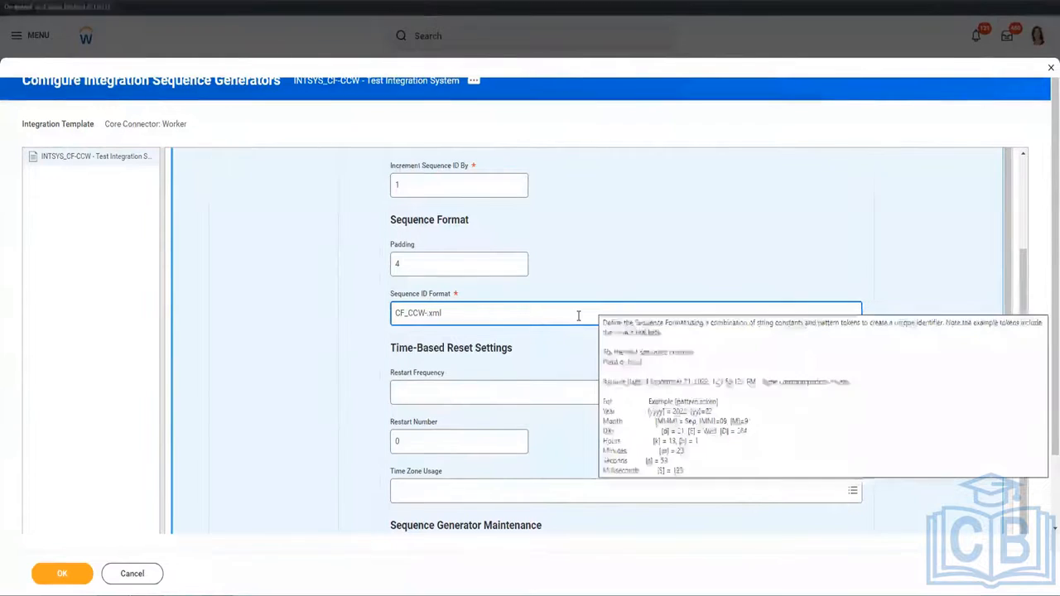
# Insert [yyyy]-[MM]-[dd] and _[Seq] tokens so the format reads CF_CCW-[yyyy]-[MM]-[dd]_[Seq].xml.
pyautogui.write('[')
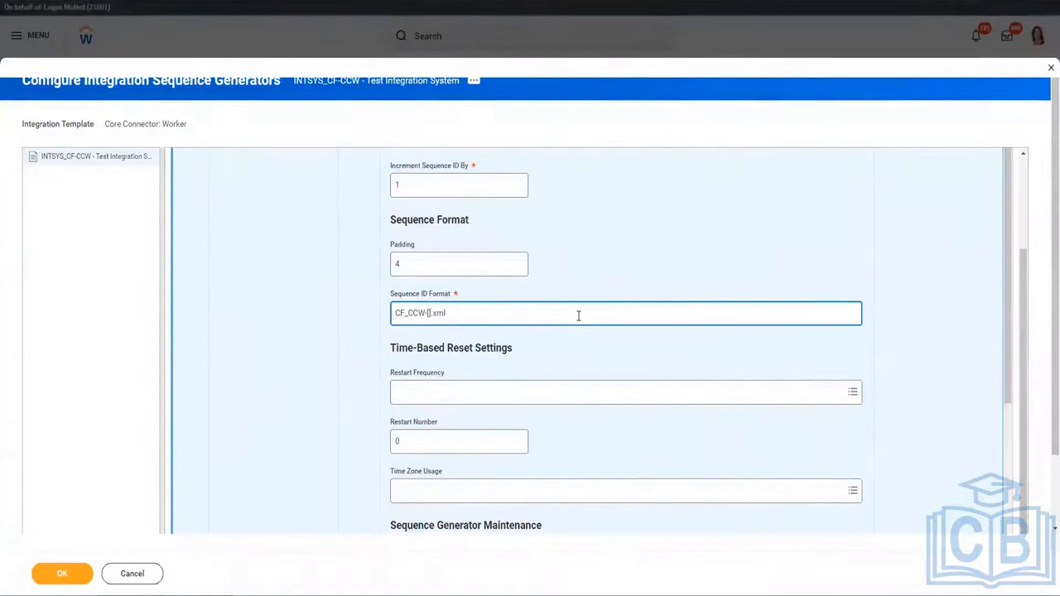
pyautogui.write(']-[]-[]')
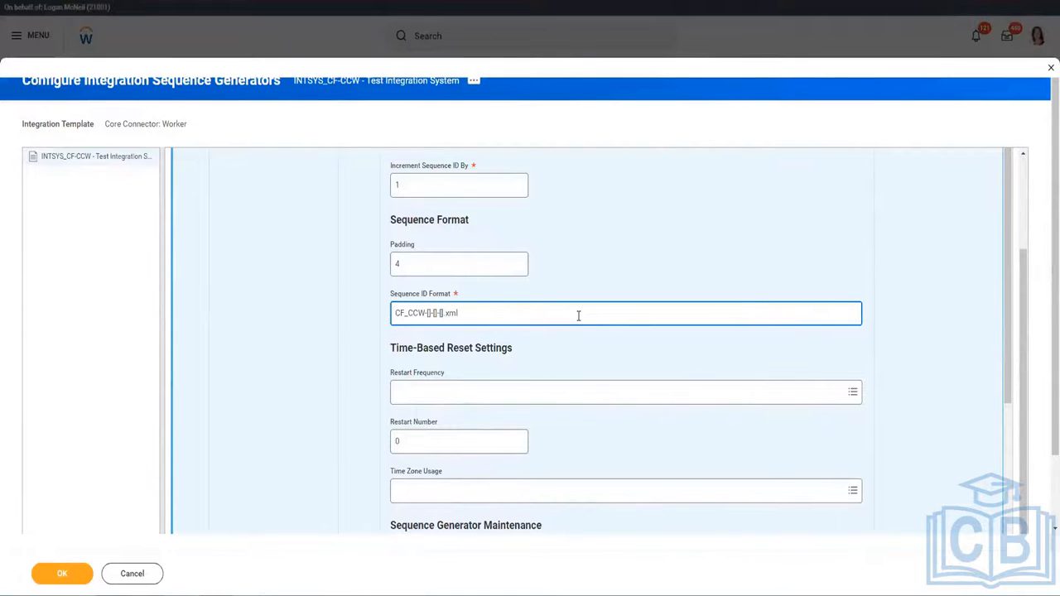
pyautogui.press('Left')
pyautogui.press('Left')
pyautogui.press('Left')
pyautogui.write('yyyy')
pyautogui.write('y')
pyautogui.press('Right')
pyautogui.write('MM]-[')
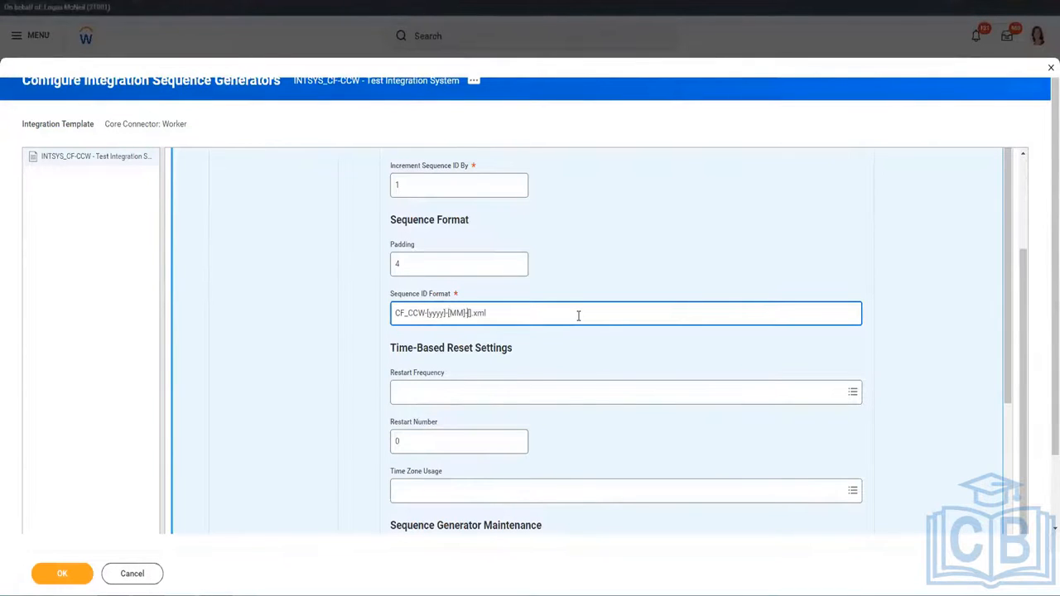
pyautogui.write('dd')
pyautogui.moveTo(539, 312)
pyautogui.write('_[Seq')
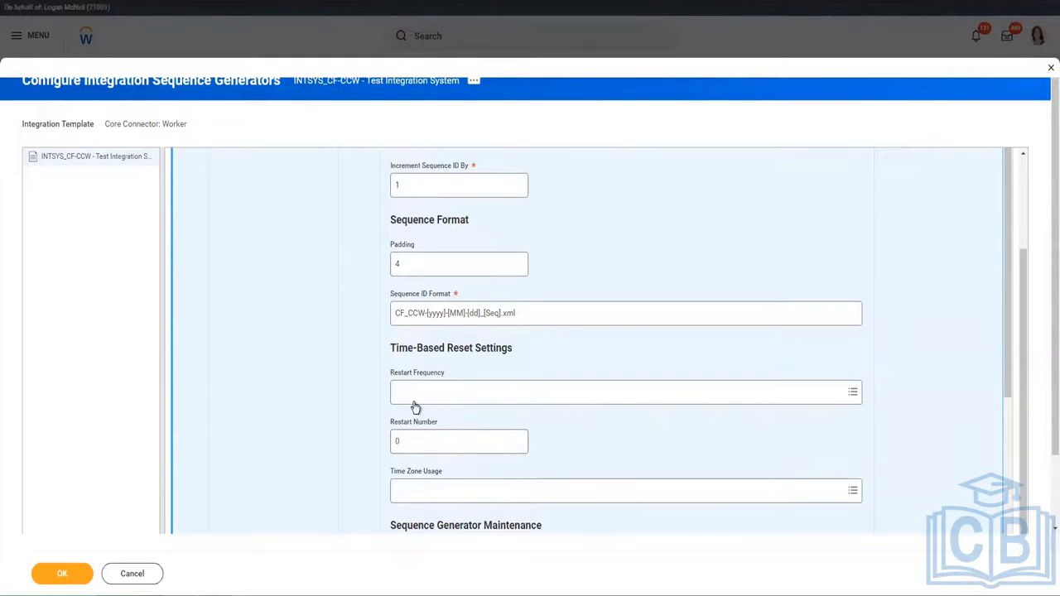
# Set Restart Frequency to Year and change Restart Number from 0 to 1.
pyautogui.click(415, 402)
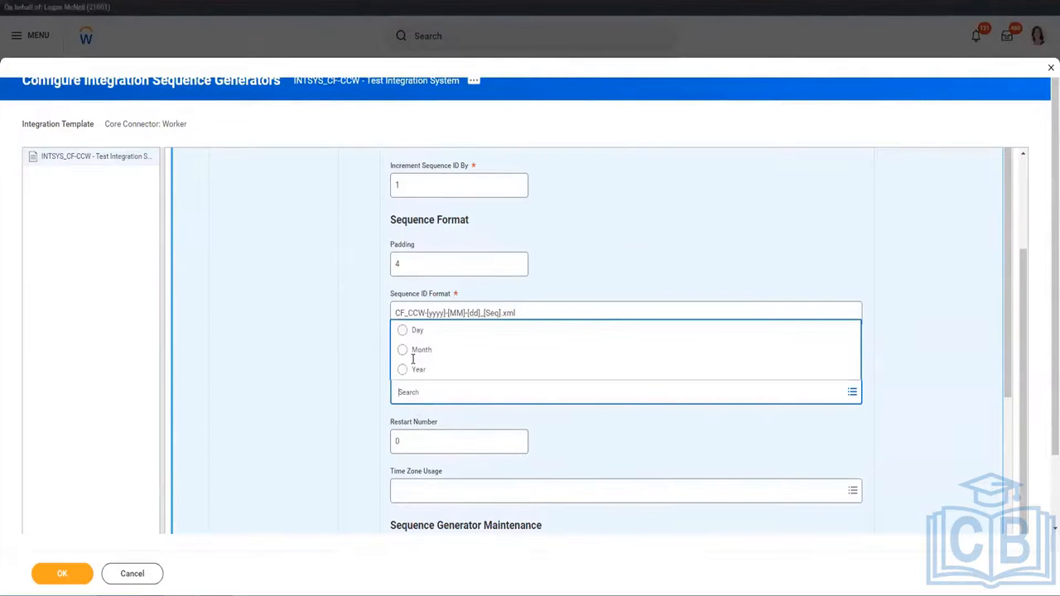
pyautogui.click(409, 377)
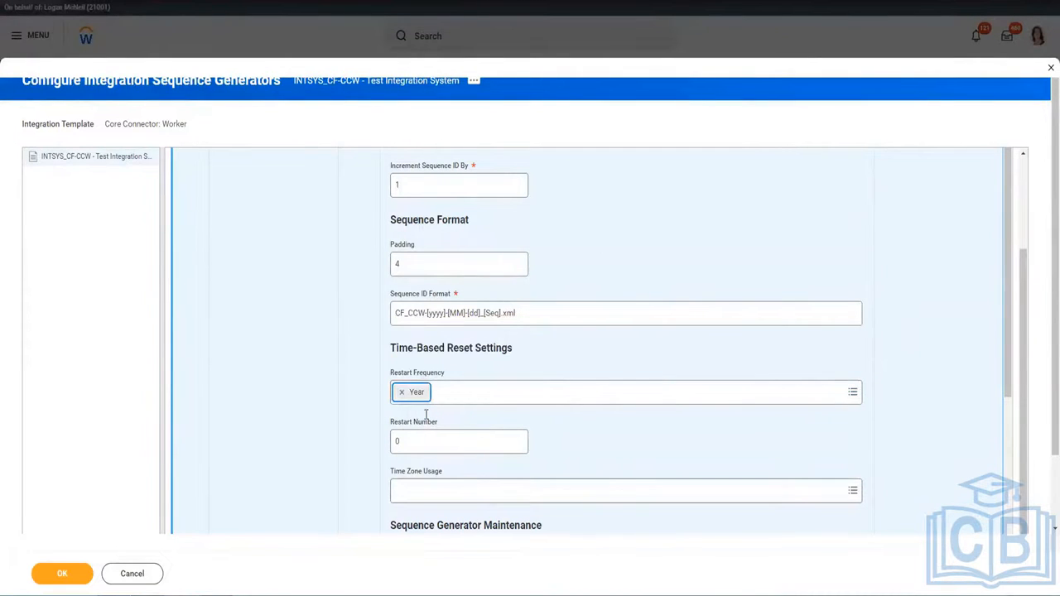
pyautogui.click(430, 444)
pyautogui.doubleClick(428, 442)
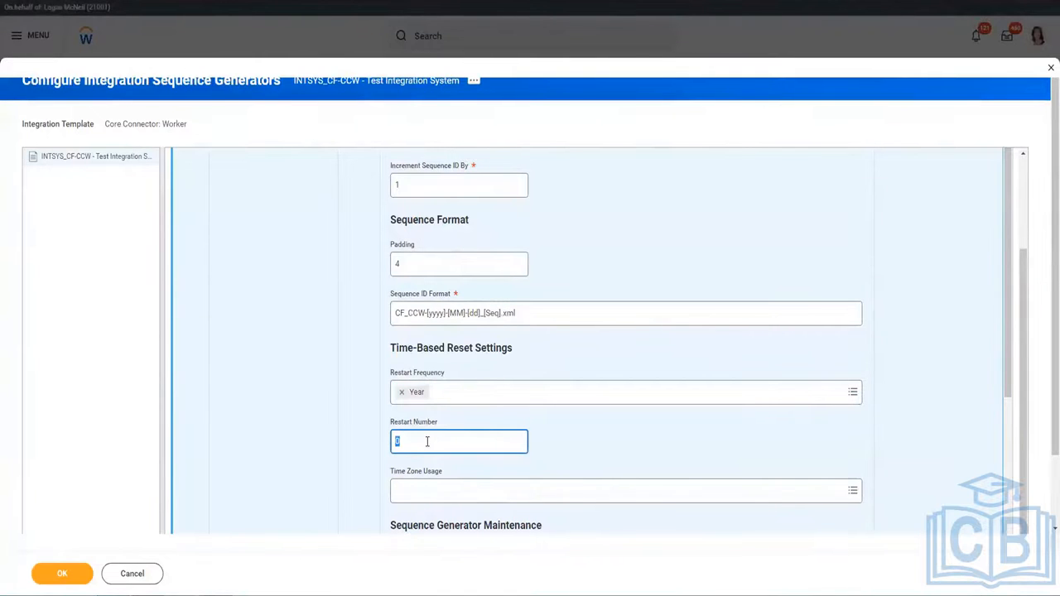
pyautogui.write('1')
pyautogui.click(560, 448)
pyautogui.scroll(-3, 560, 447)
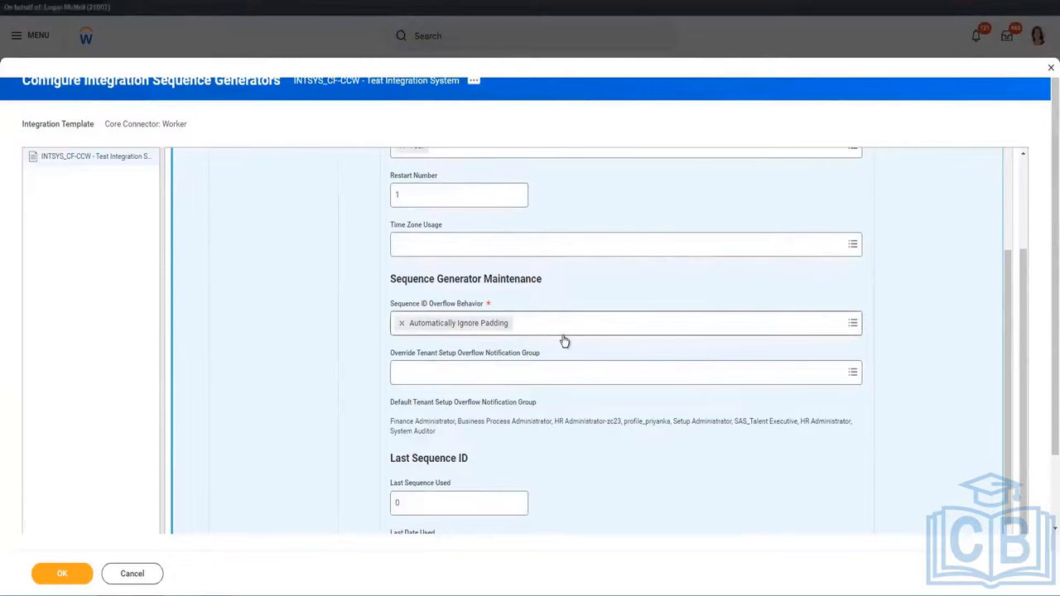
# Scroll down and highlight the example sequence file name.
pyautogui.scroll(-2, 507, 453)
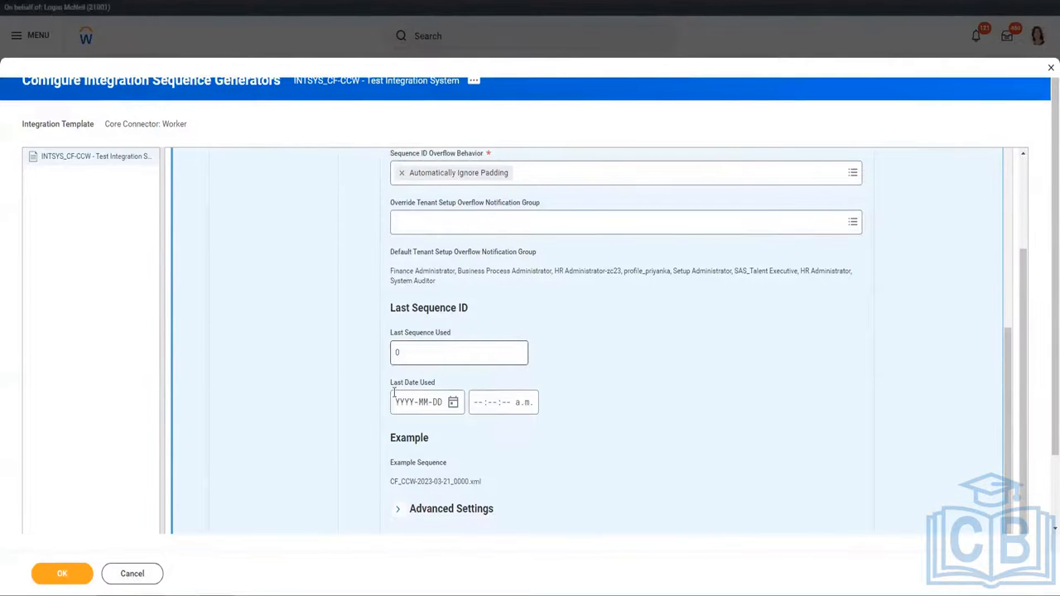
pyautogui.scroll(-1, 461, 411)
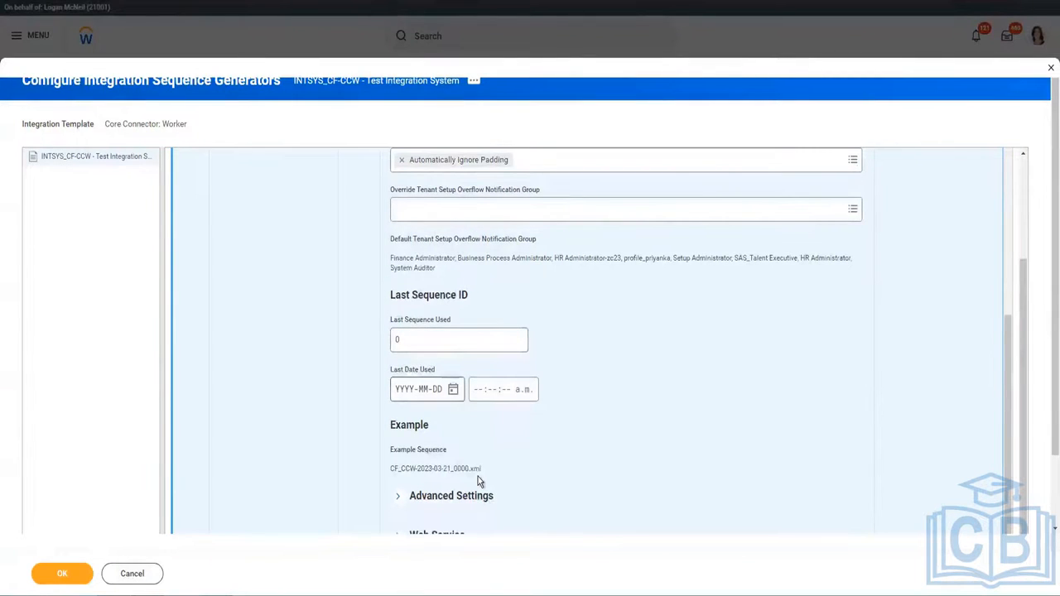
pyautogui.scroll(-1, 478, 477)
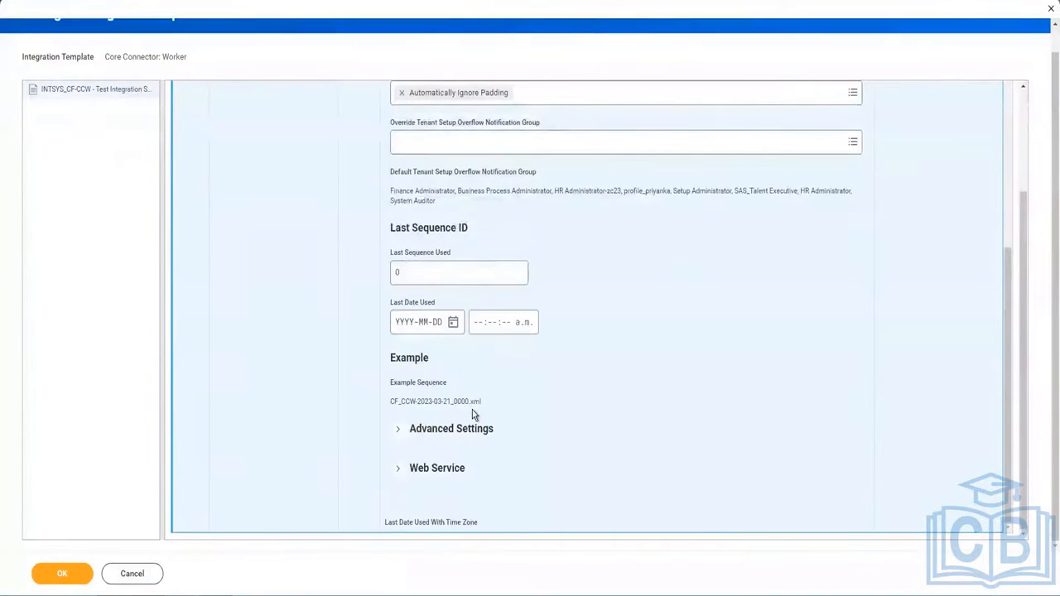
pyautogui.moveTo(424, 404); pyautogui.dragTo(379, 403)
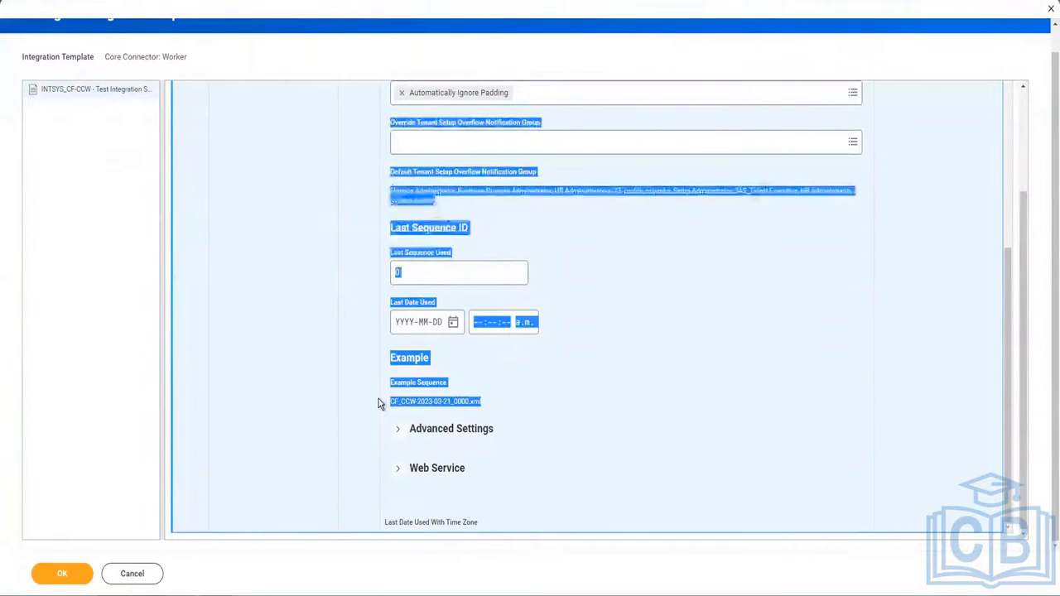
pyautogui.click(416, 404)
pyautogui.tripleClick(416, 401)
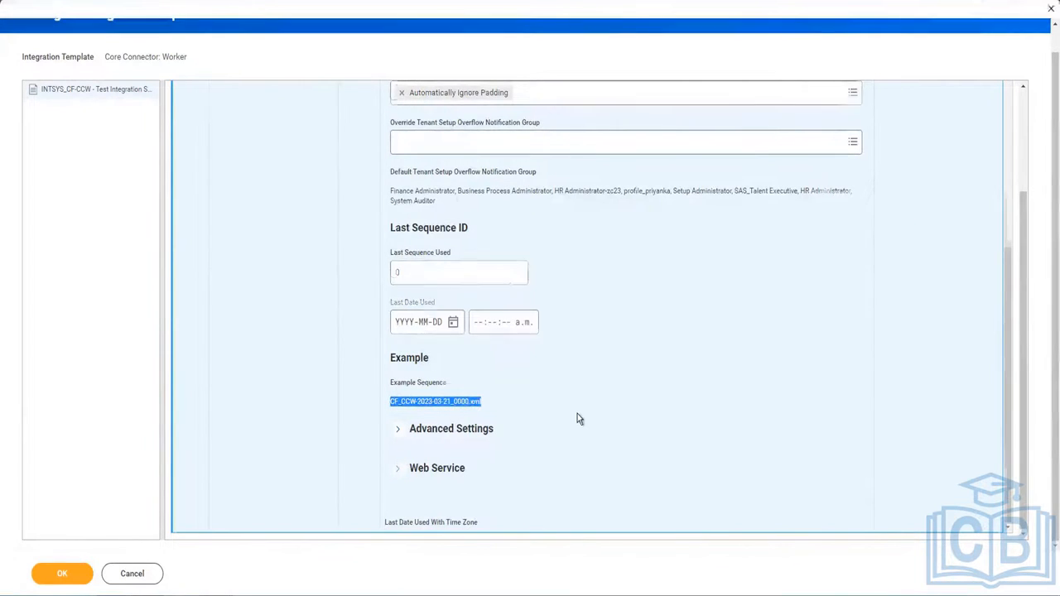
# Change Last Sequence Used from 0 to 24, making the example CF_CCW-2023-03-21_0024.xml.
pyautogui.scroll(3, 577, 414)
pyautogui.scroll(-2, 575, 420)
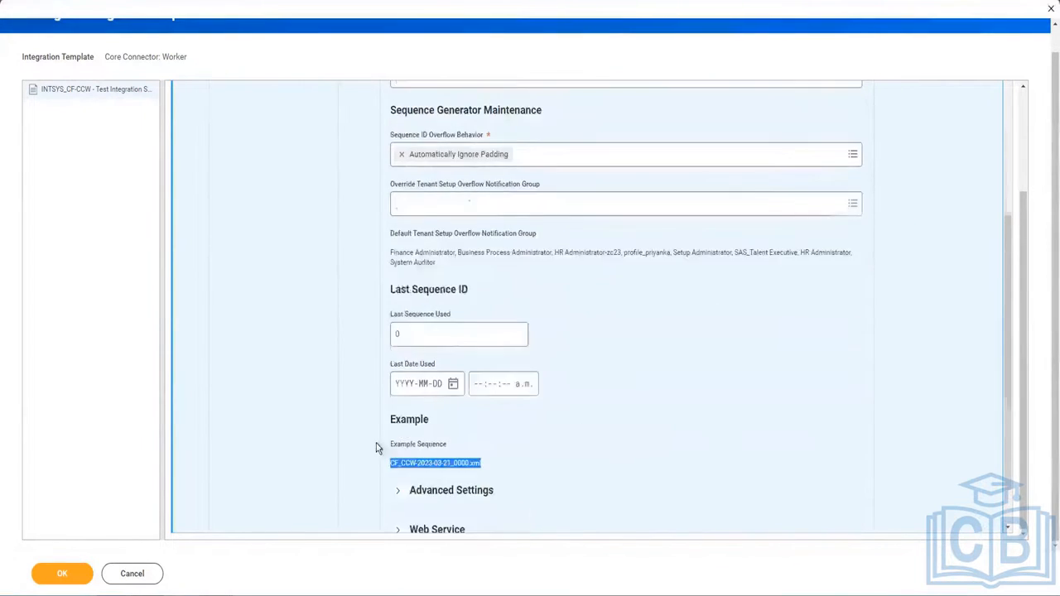
pyautogui.doubleClick(450, 332)
pyautogui.write('24')
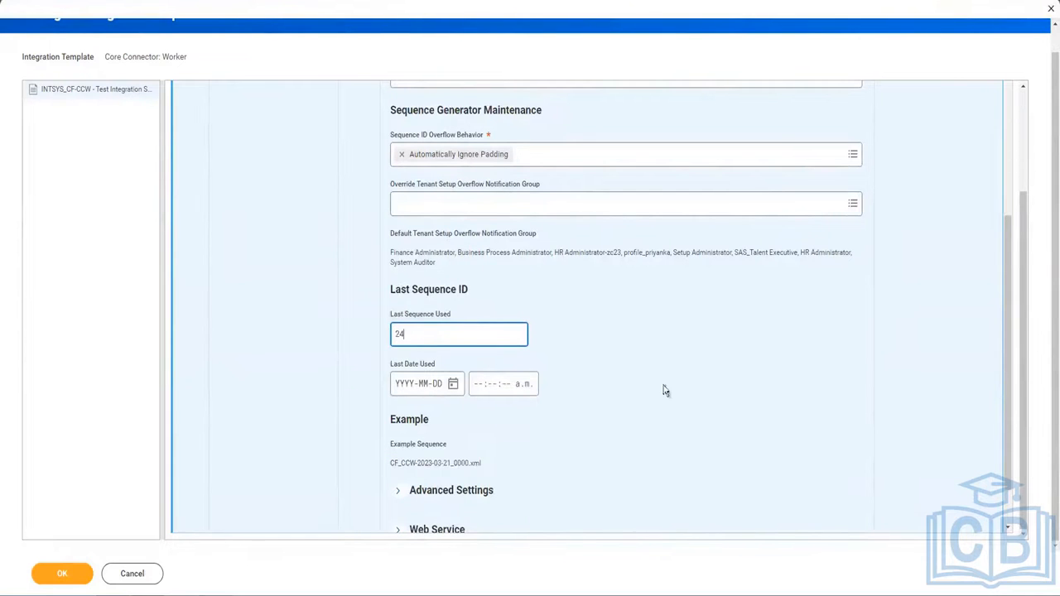
pyautogui.click(558, 496)
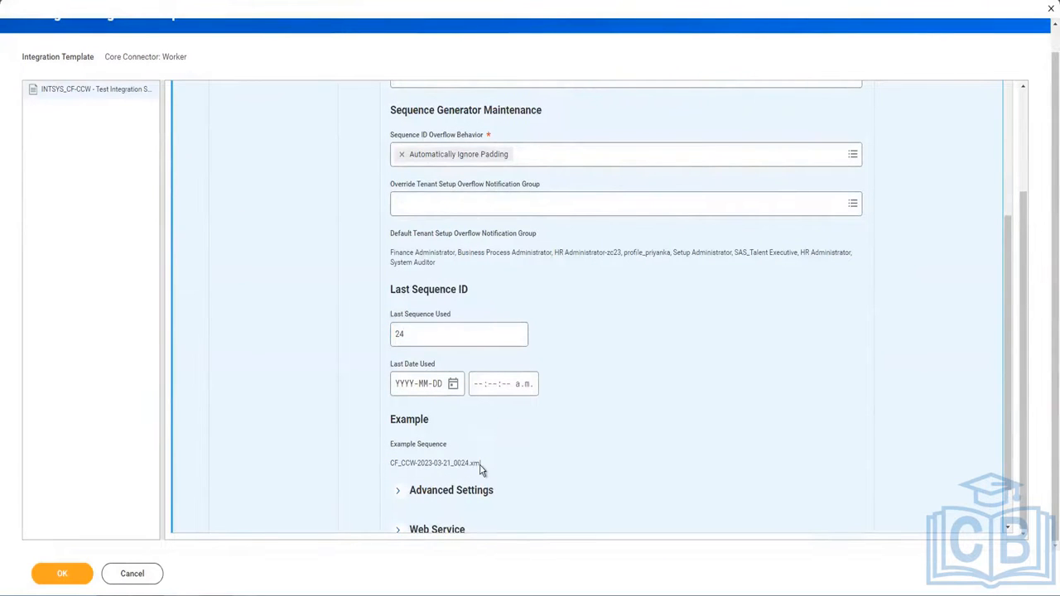
# Insert the [k]:[m]:[s] hour, minute and second tokens after [dd] in Sequence ID Format.
pyautogui.scroll(5, 518, 468)
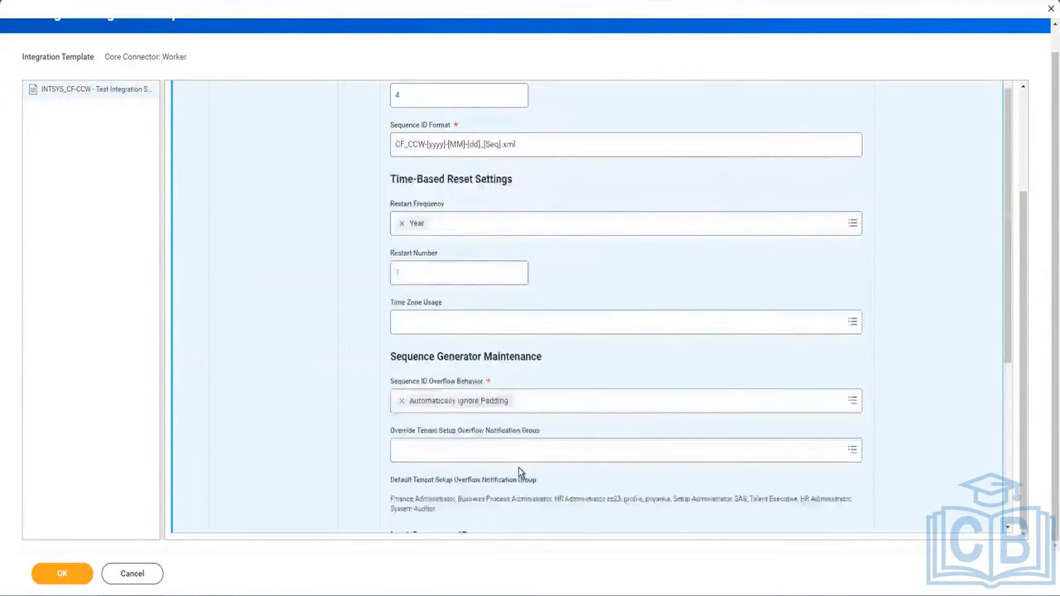
pyautogui.click(495, 295)
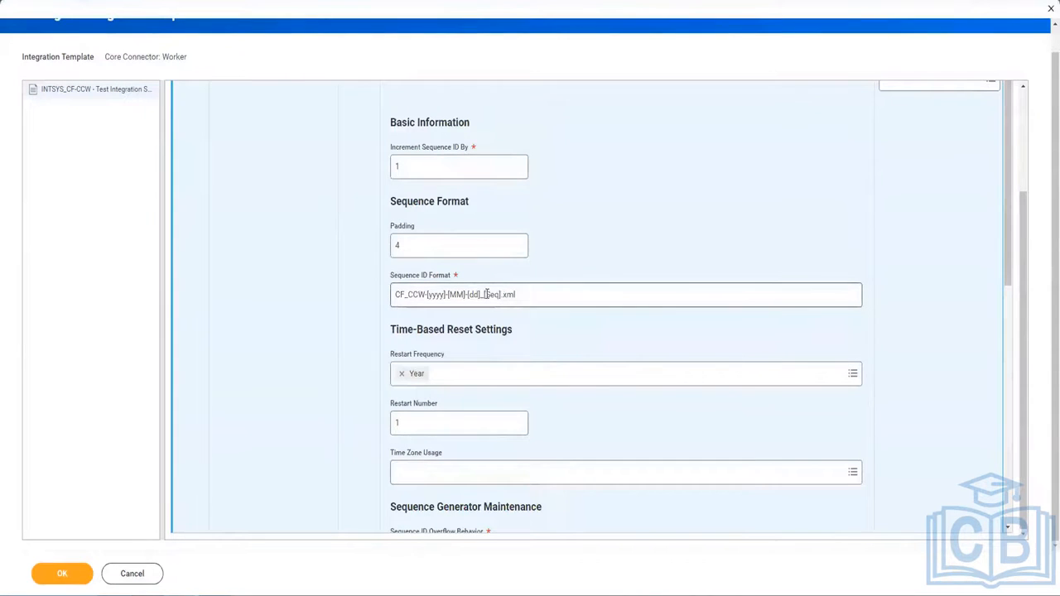
pyautogui.click(483, 295)
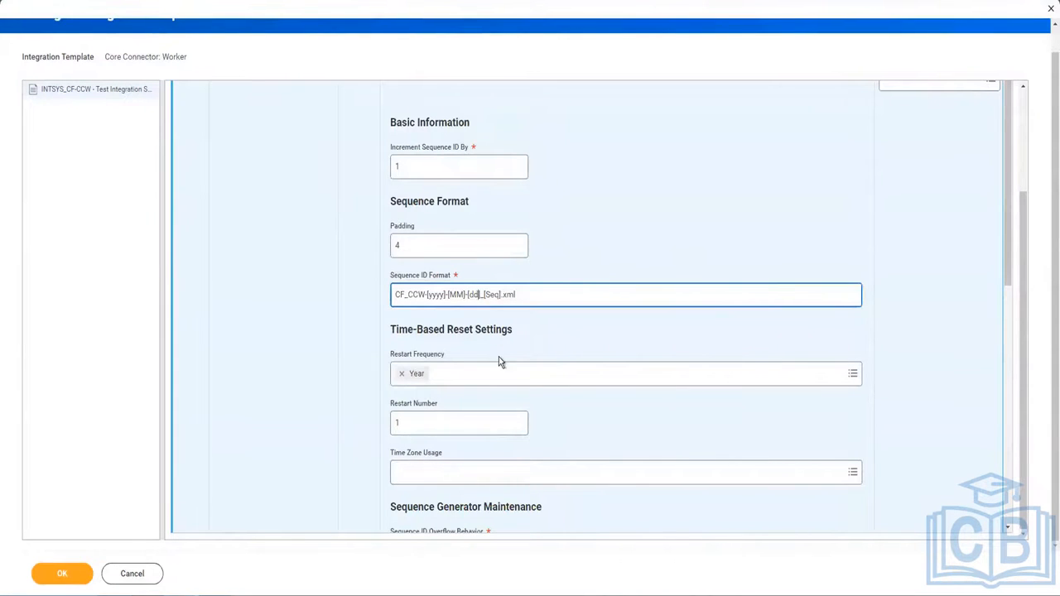
pyautogui.write('_')
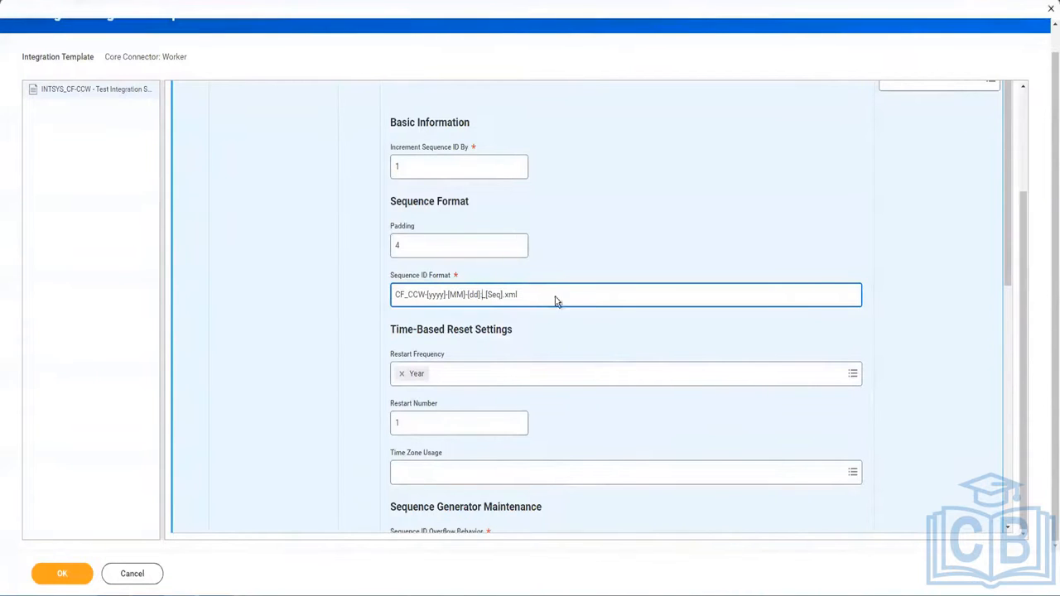
pyautogui.moveTo(556, 292)
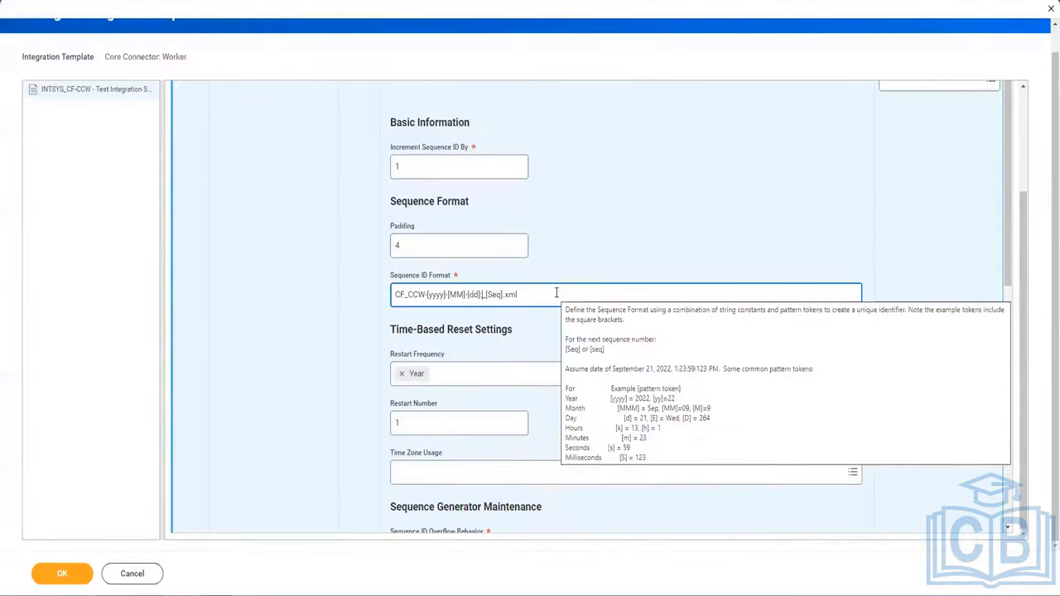
pyautogui.write('[dd]-[k')
pyautogui.press('Right')
pyautogui.write(':')
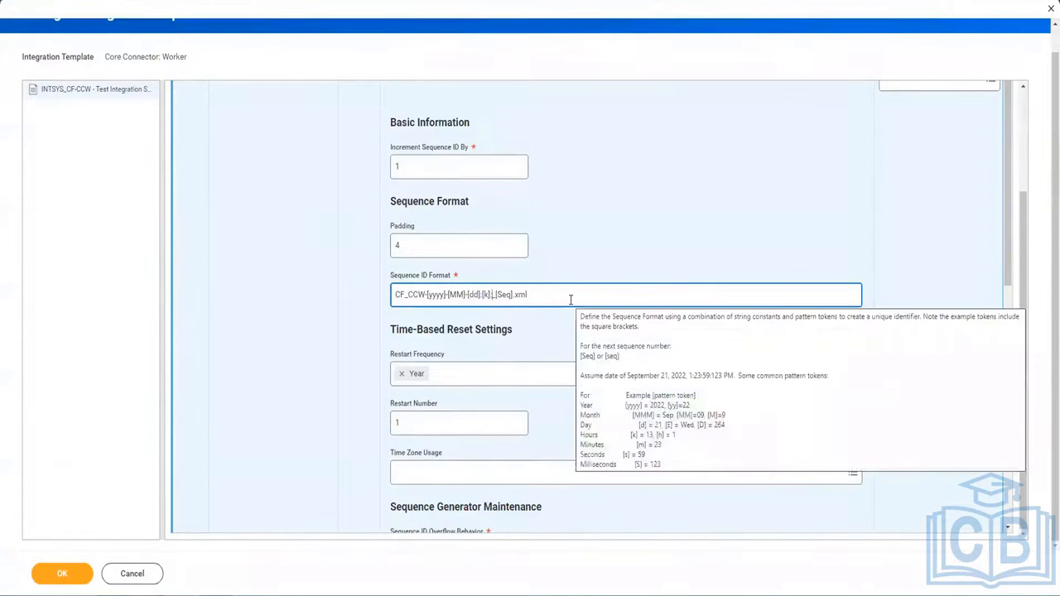
pyautogui.write('[')
pyautogui.write('[')
pyautogui.write('[]')
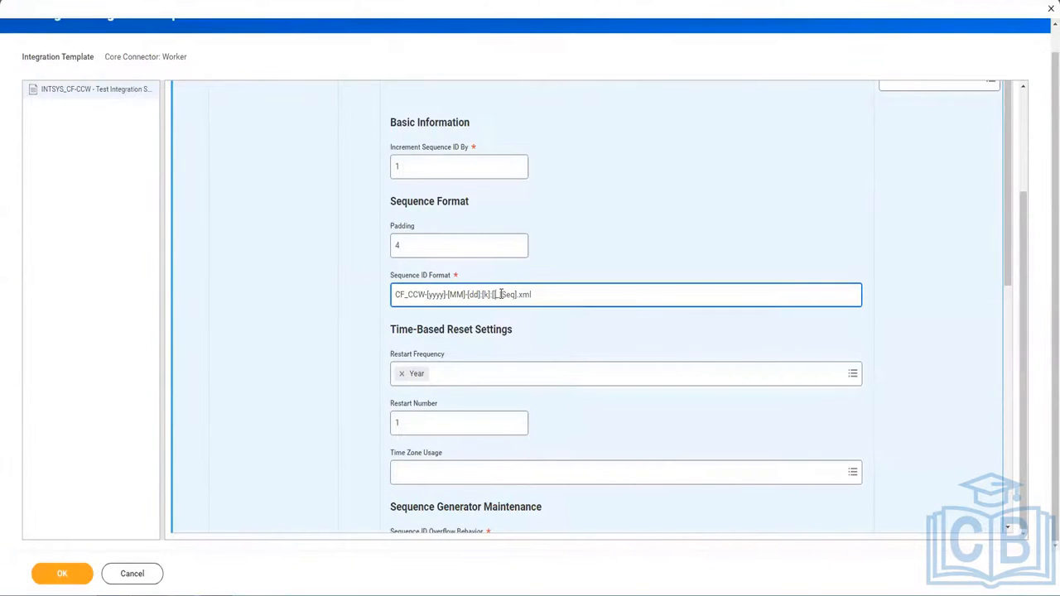
pyautogui.write('m:[]s')
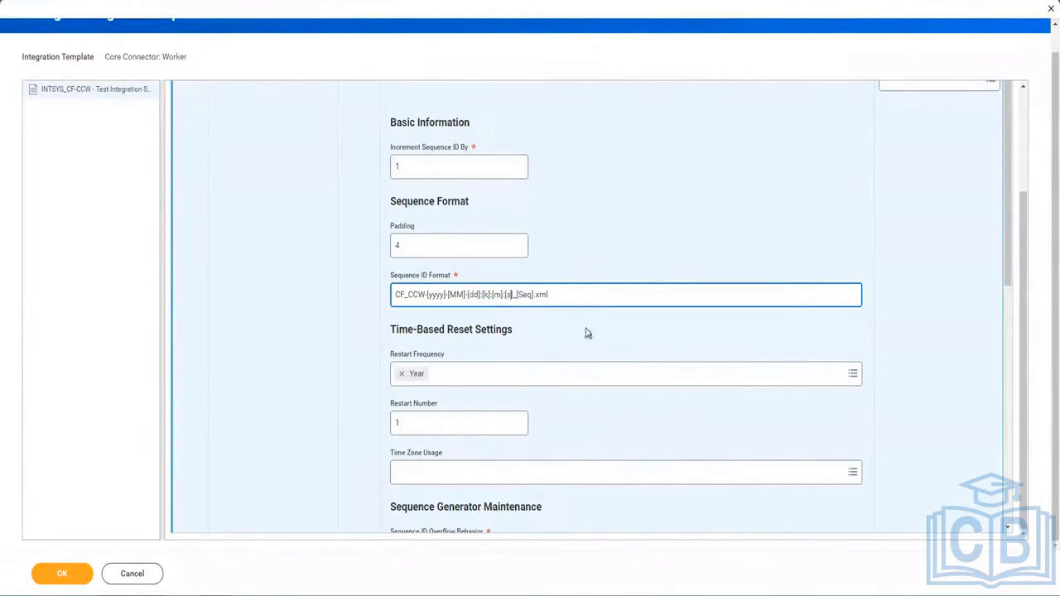
# Check the example file name CF_CCW-2023-03-21_8:53:4_0024.xml, highlighting its 0024 sequence number.
pyautogui.scroll(-5, 587, 332)
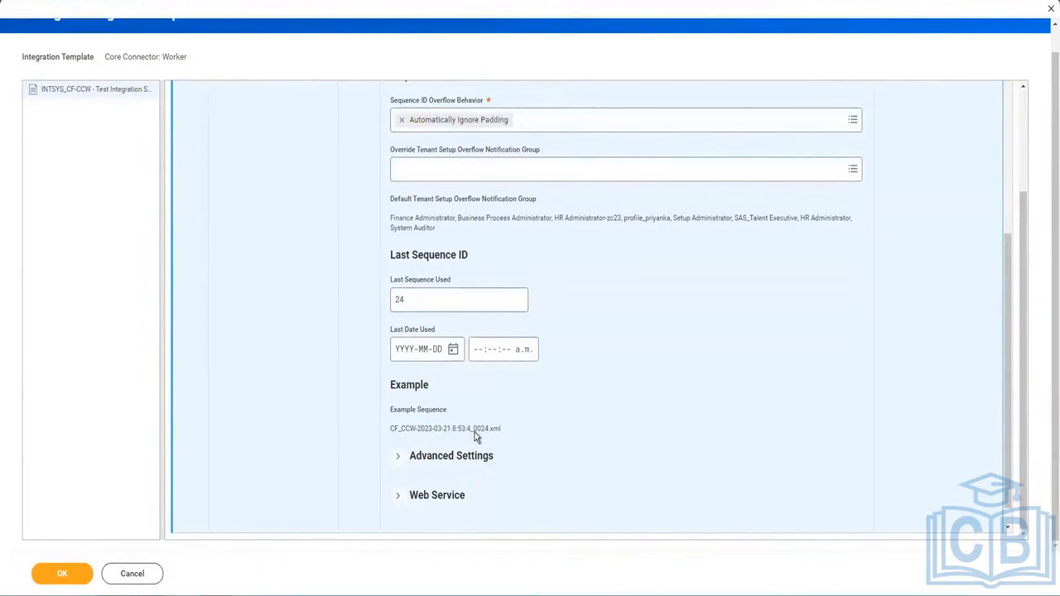
pyautogui.scroll(5, 567, 425)
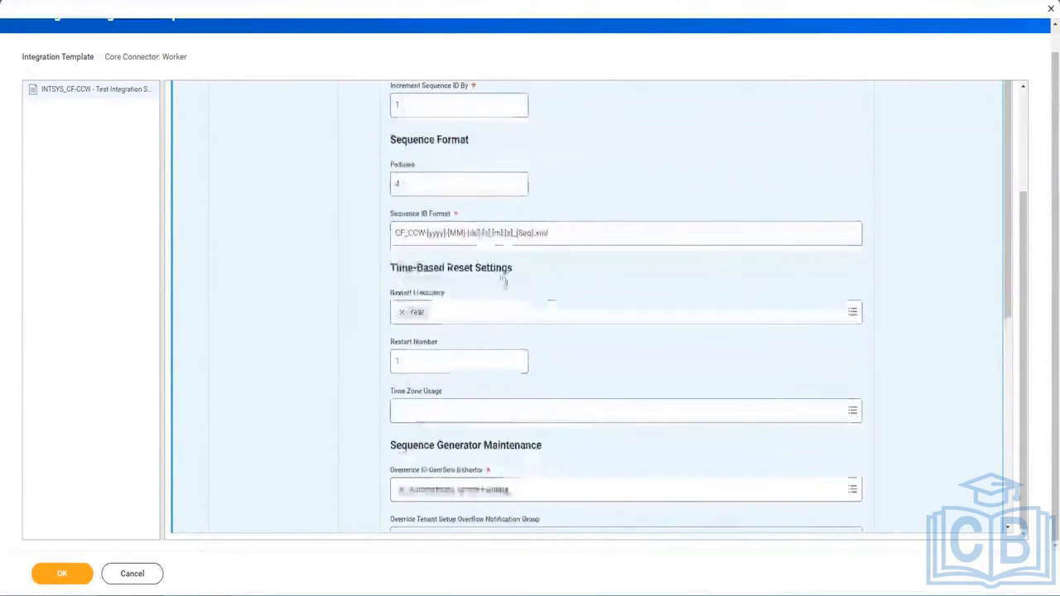
pyautogui.click(483, 233)
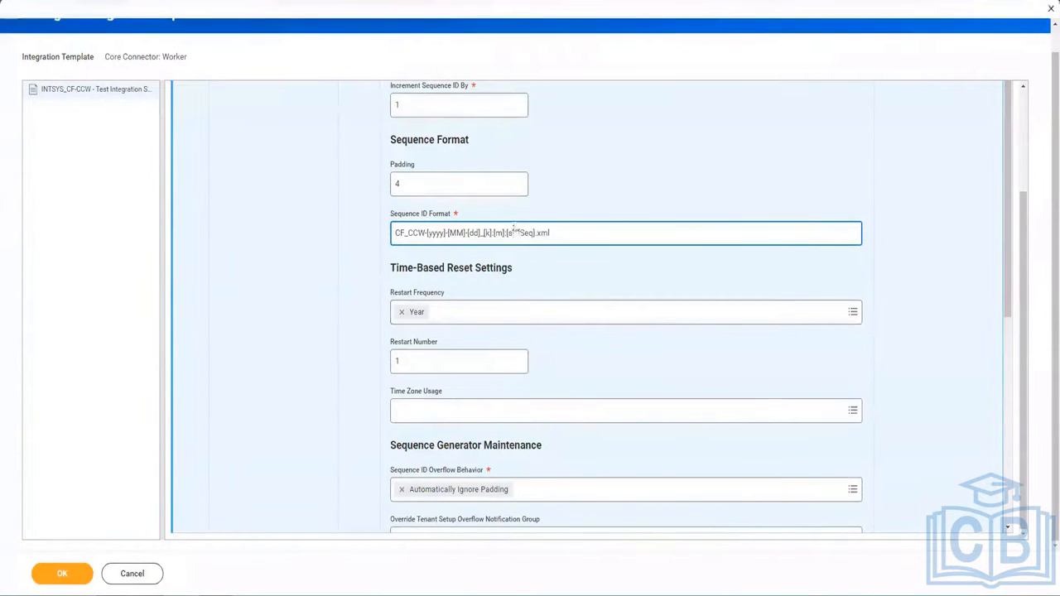
pyautogui.scroll(-3, 518, 319)
pyautogui.scroll(-2, 518, 319)
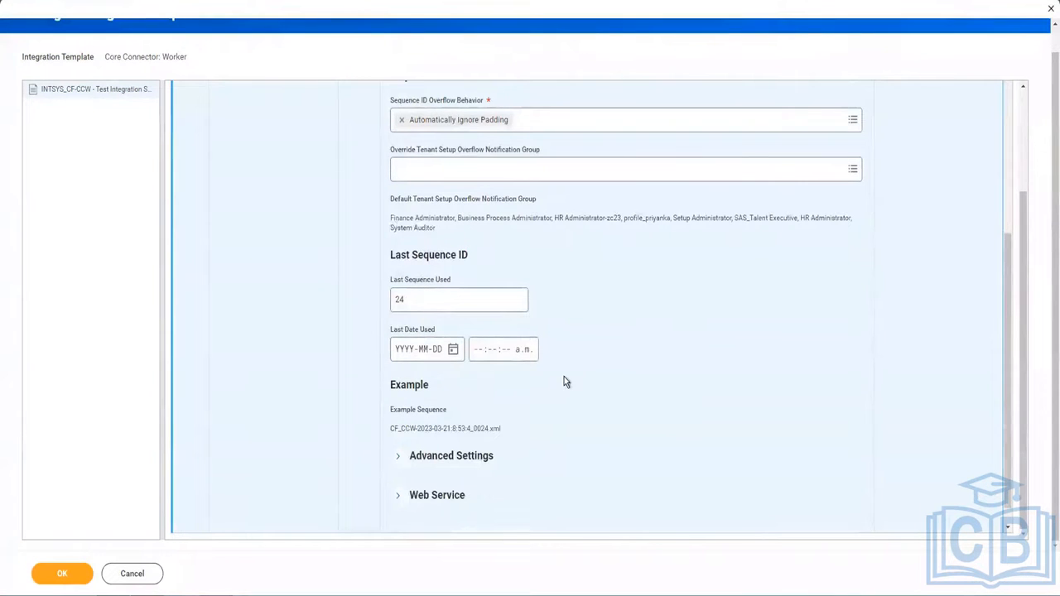
pyautogui.moveTo(564, 377); pyautogui.dragTo(439, 506)
pyautogui.click(533, 450)
pyautogui.moveTo(478, 433); pyautogui.dragTo(478, 433)
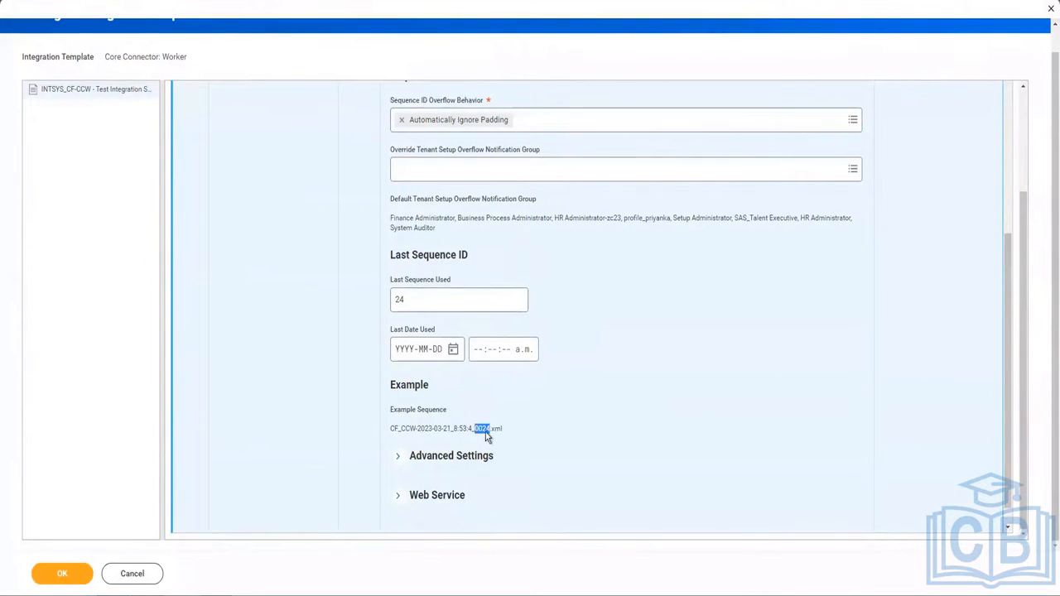
pyautogui.scroll(4, 664, 271)
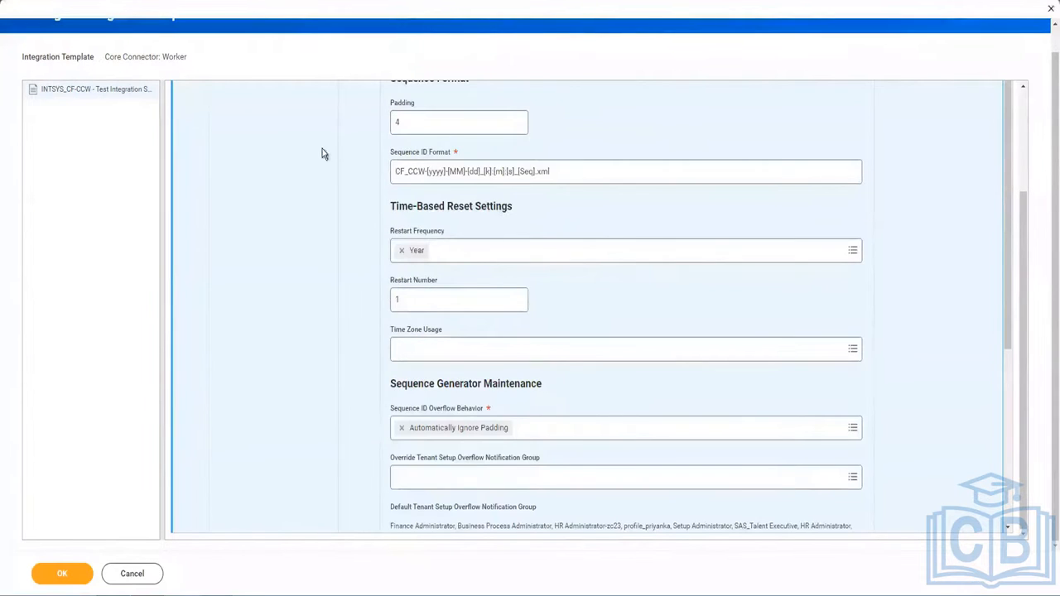
pyautogui.scroll(2, 487, 198)
# Enter 0 in the Padding field and check the padded digits of the example file name.
pyautogui.doubleClick(431, 248)
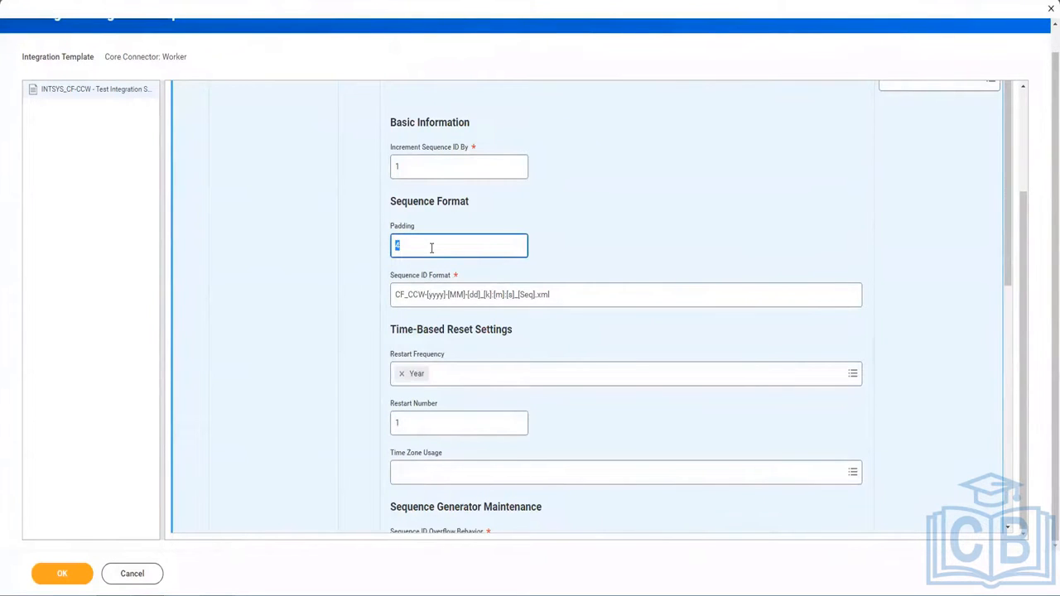
pyautogui.write('0')
pyautogui.click(623, 431)
pyautogui.scroll(-4, 621, 425)
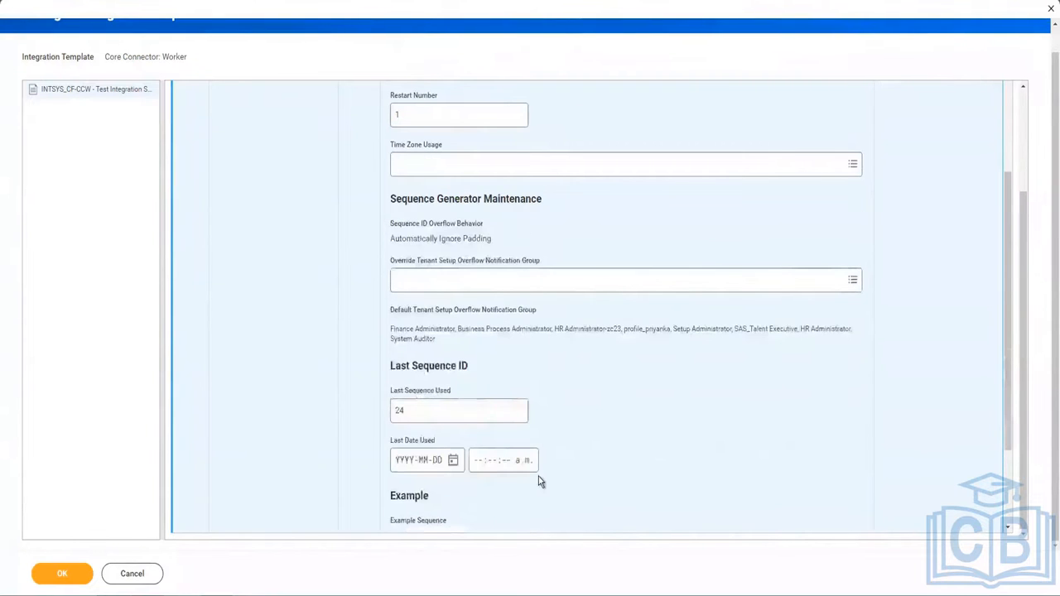
pyautogui.scroll(-1, 475, 489)
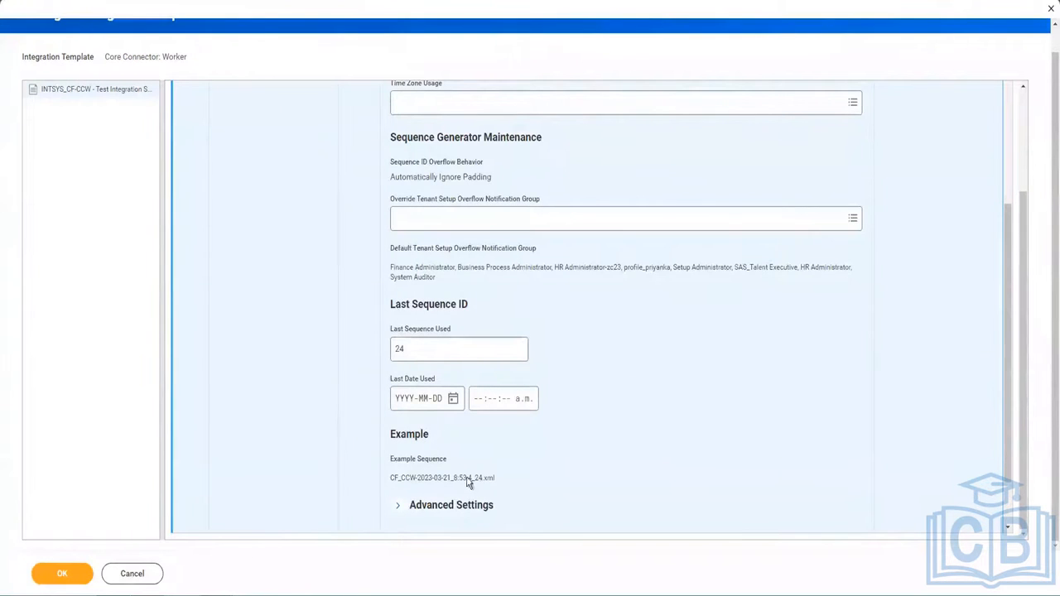
pyautogui.scroll(4, 495, 261)
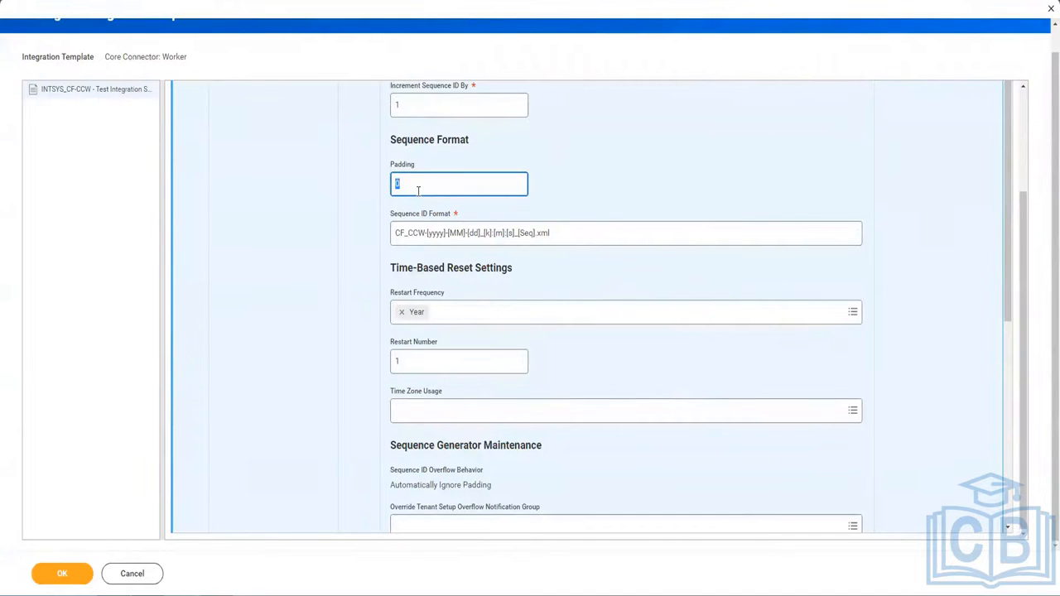
pyautogui.click(606, 189)
pyautogui.scroll(-2, 577, 322)
pyautogui.scroll(-4, 577, 322)
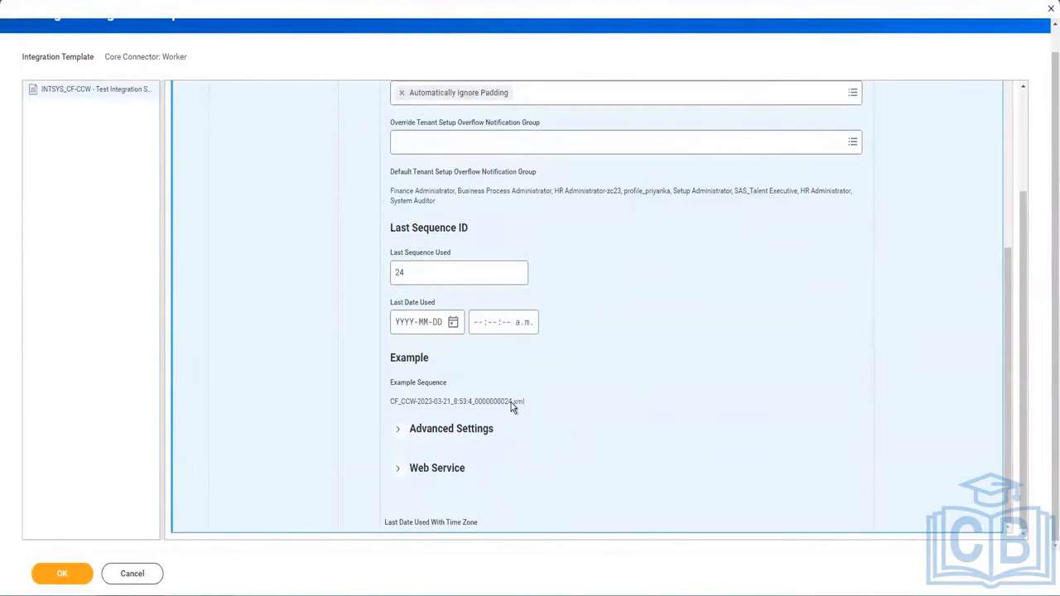
pyautogui.moveTo(498, 404); pyautogui.dragTo(479, 407)
# Replace the Padding value 10 with 6 so the example name ends in 000024.
pyautogui.scroll(3, 634, 366)
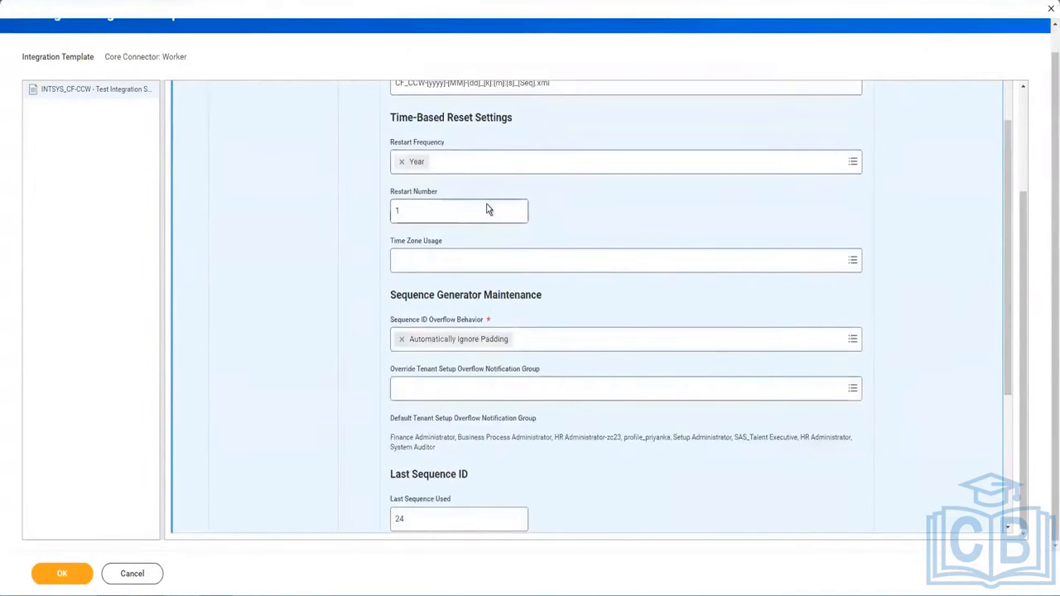
pyautogui.scroll(2, 464, 205)
pyautogui.doubleClick(401, 219)
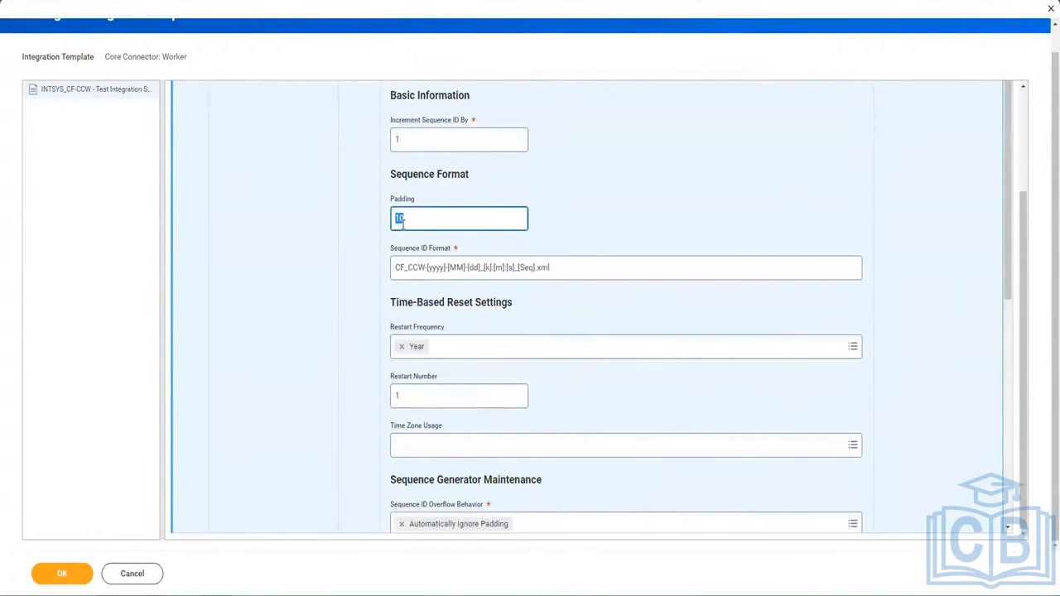
pyautogui.write('6')
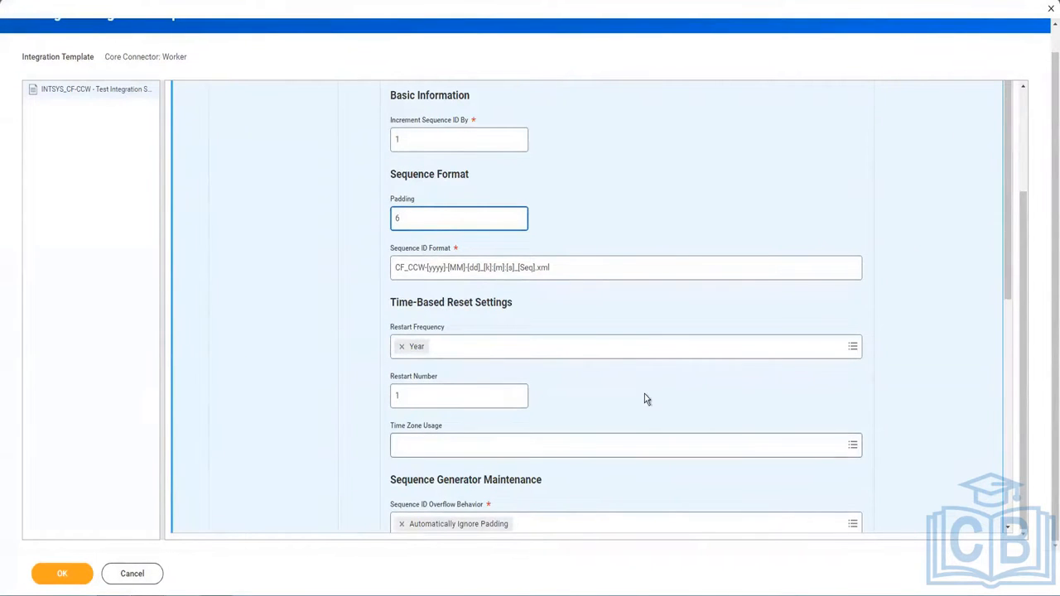
pyautogui.scroll(-3, 645, 393)
pyautogui.scroll(-3, 581, 474)
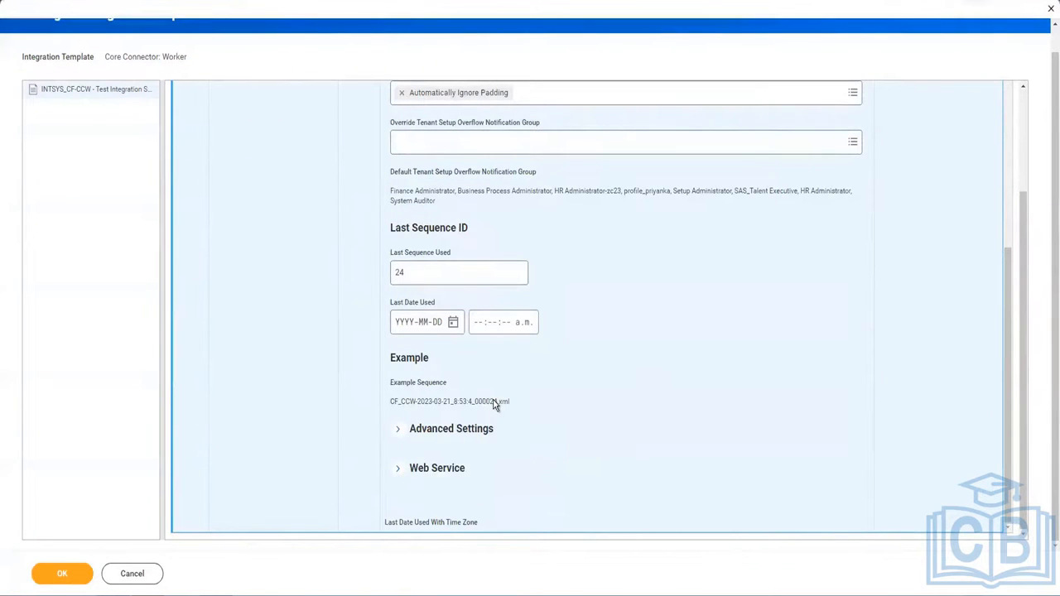
pyautogui.scroll(3, 345, 331)
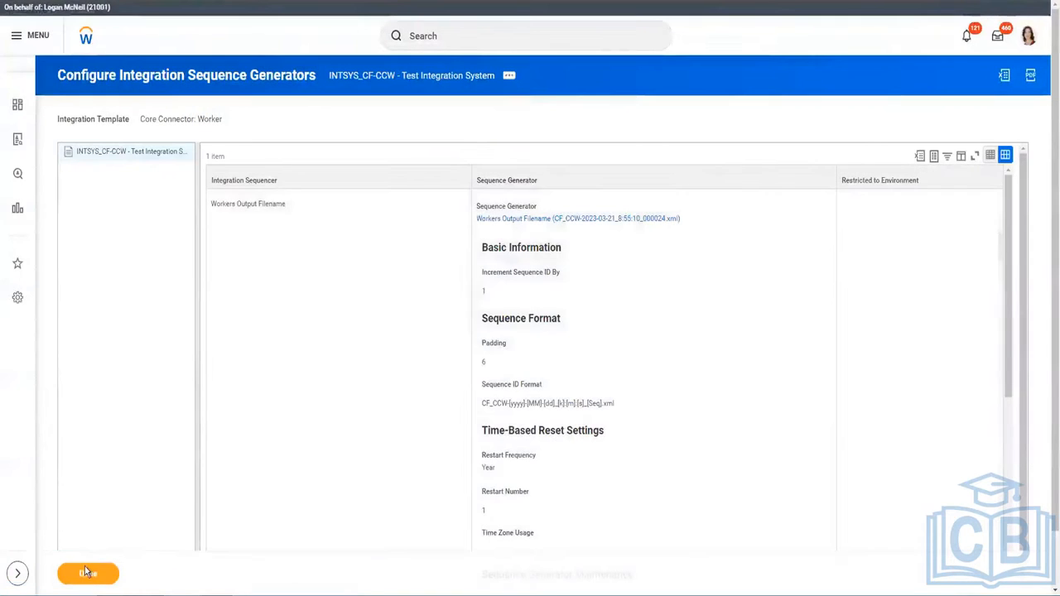
# Save the sequence generator settings with padding 6.
pyautogui.click(87, 573)
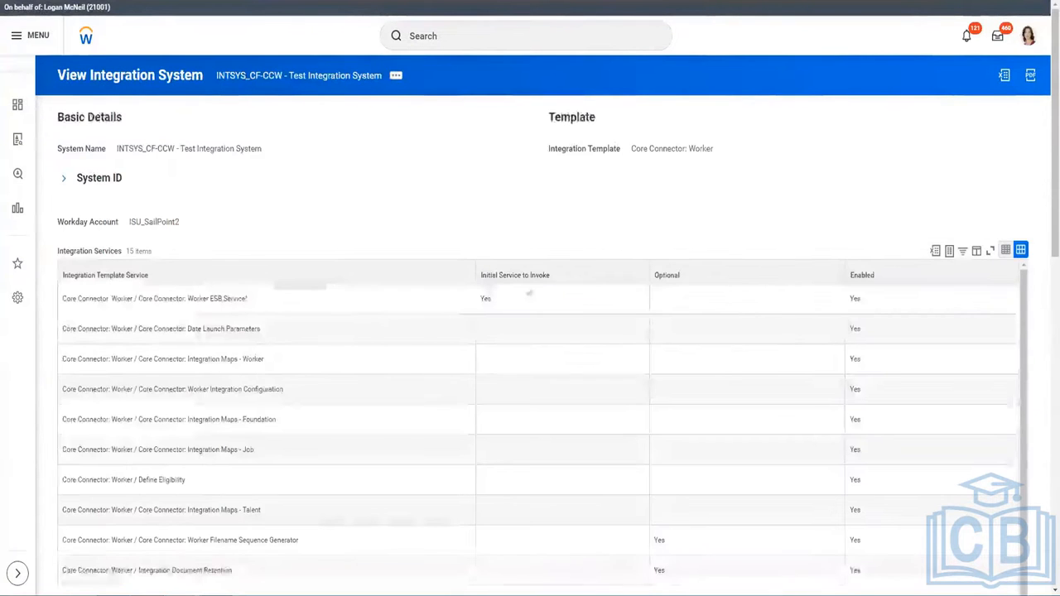
pyautogui.scroll(-1, 470, 170)
pyautogui.scroll(-5, 464, 190)
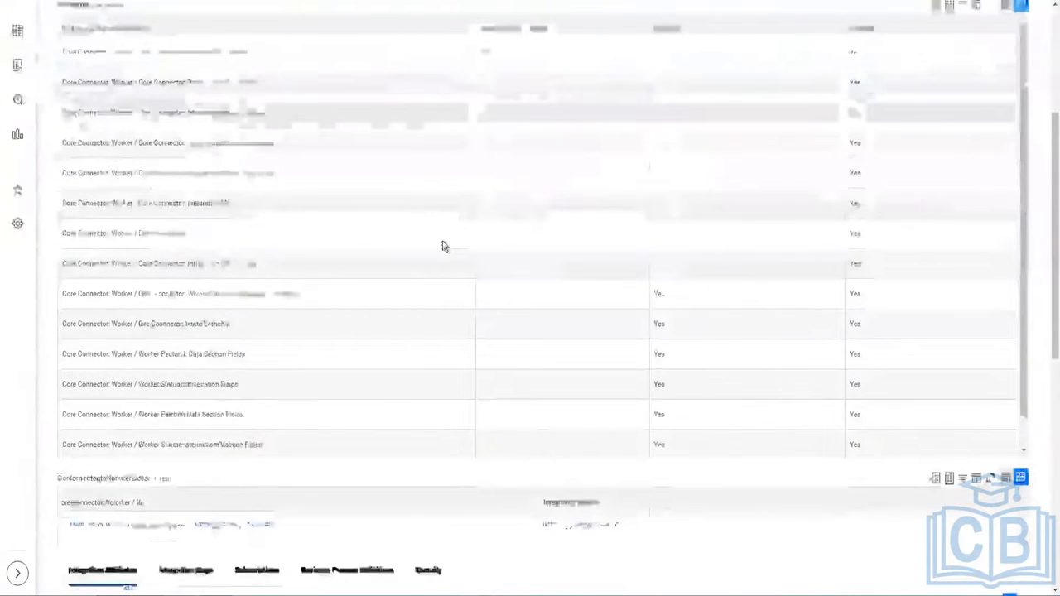
pyautogui.scroll(7, 443, 240)
# Reopen Configure Integration Sequence Generators to confirm padding 6 and the 000024 example, then cancel.
pyautogui.click(397, 78)
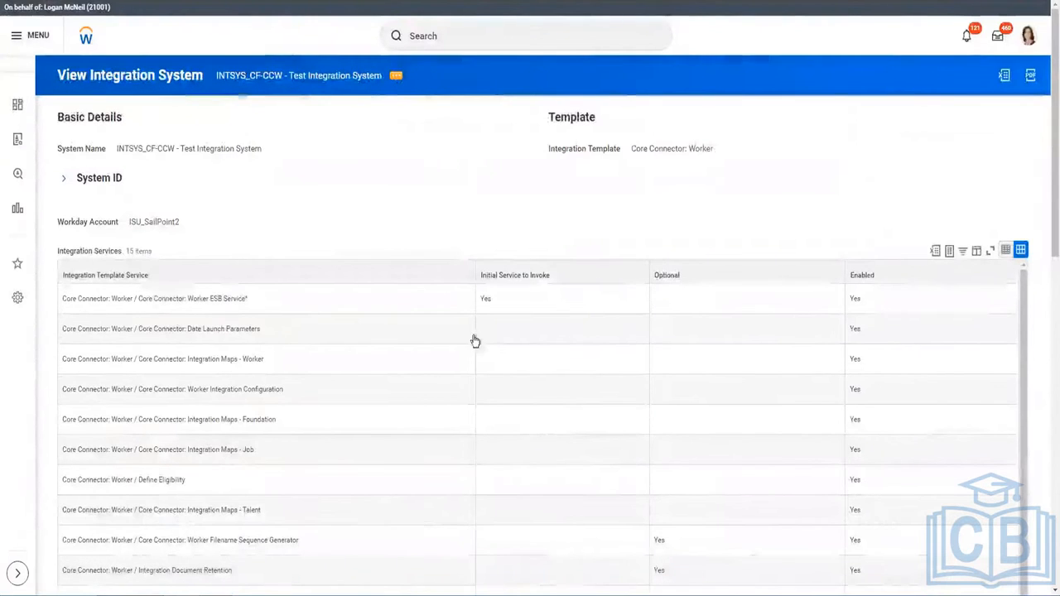
pyautogui.moveTo(469, 339)
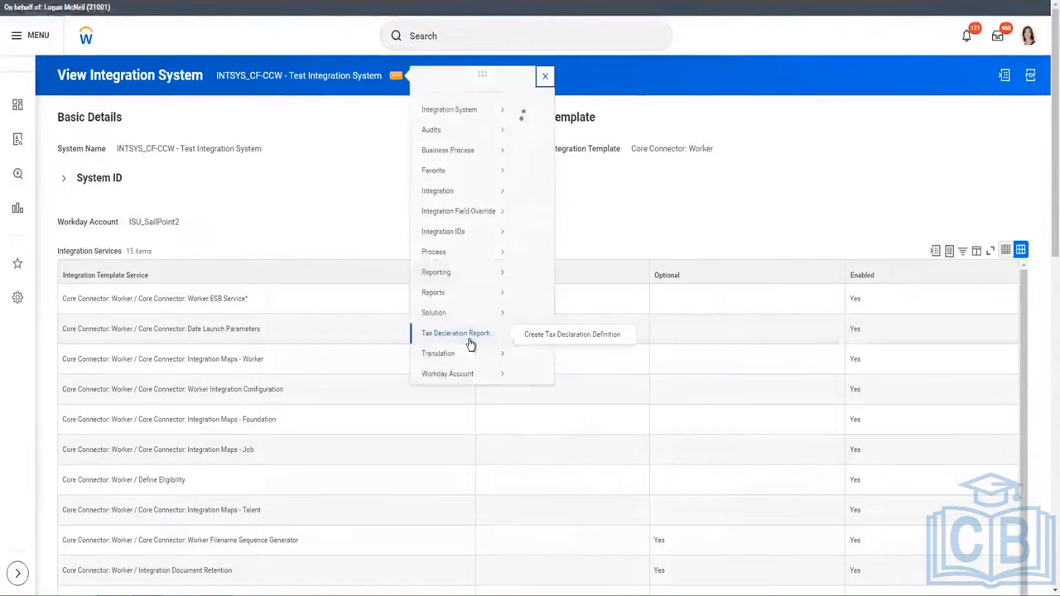
pyautogui.moveTo(450, 124)
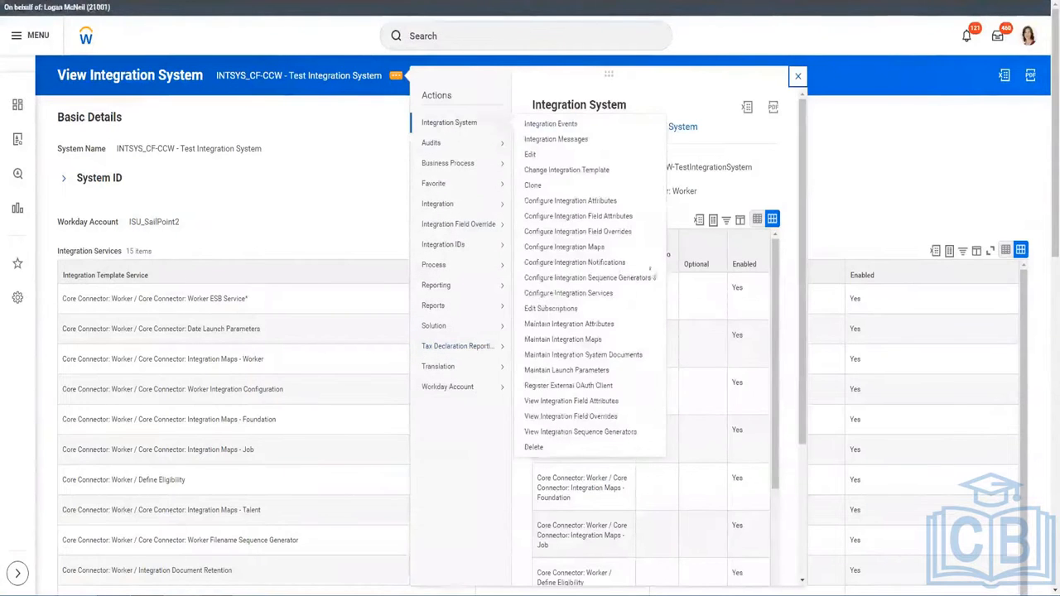
pyautogui.moveTo(503, 132)
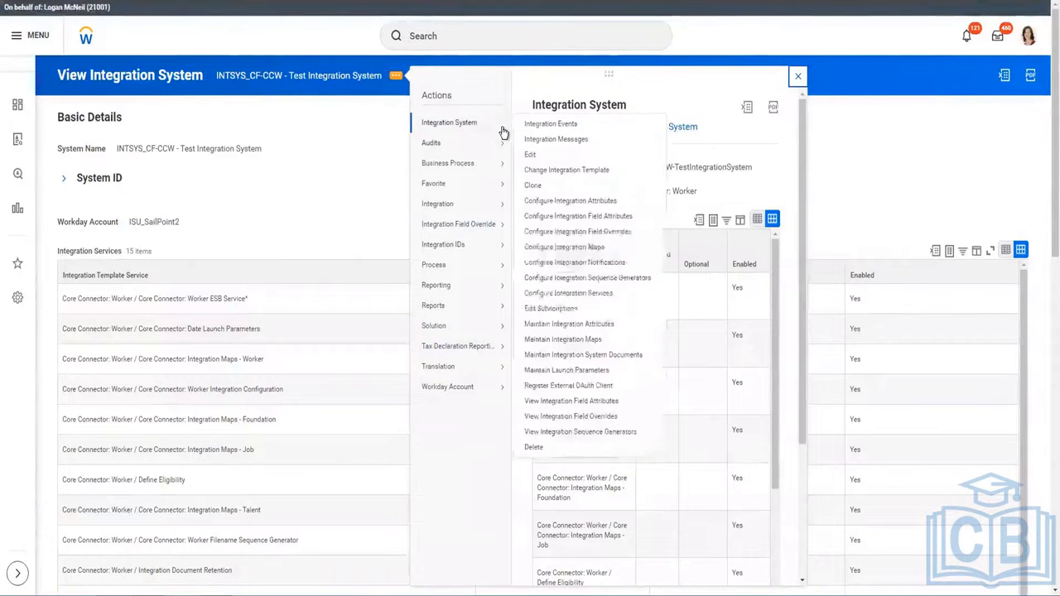
pyautogui.click(580, 279)
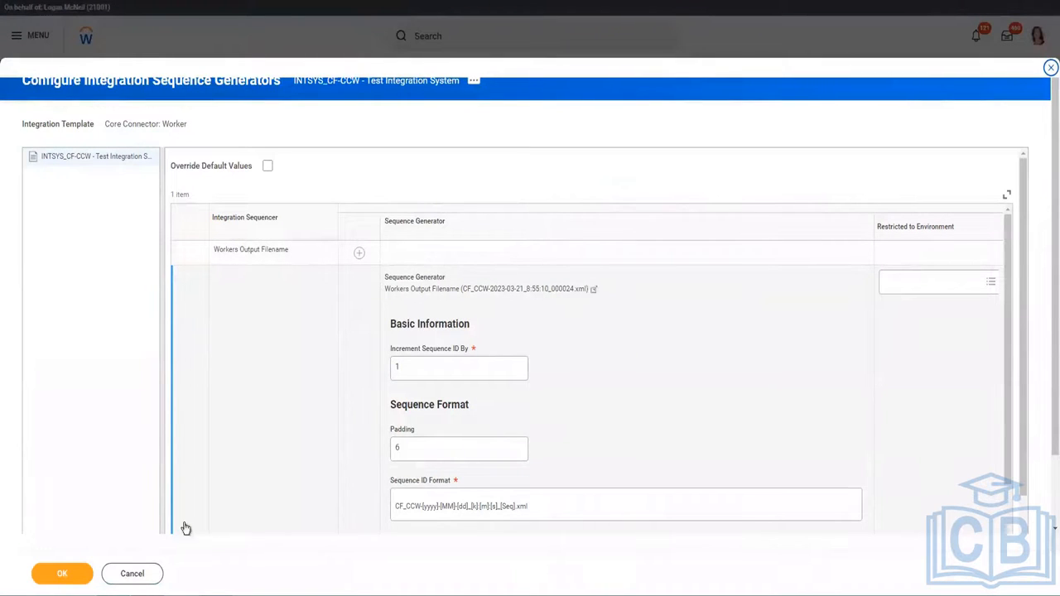
pyautogui.click(136, 574)
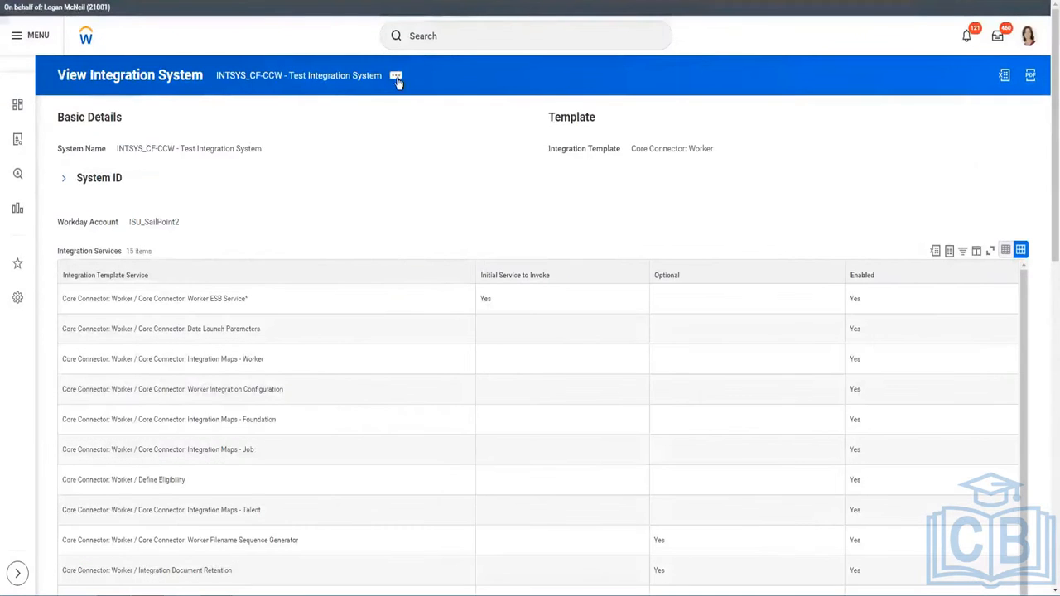
# Delete the checked Use Transaction Log with Full File override row in Integration Attributes and save.
pyautogui.click(396, 75)
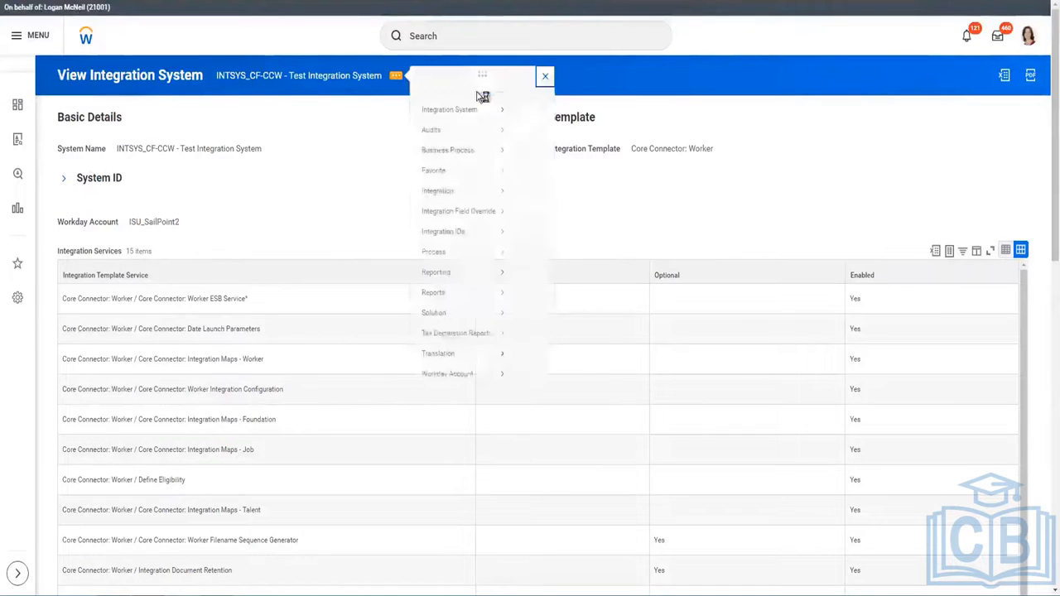
pyautogui.moveTo(473, 123)
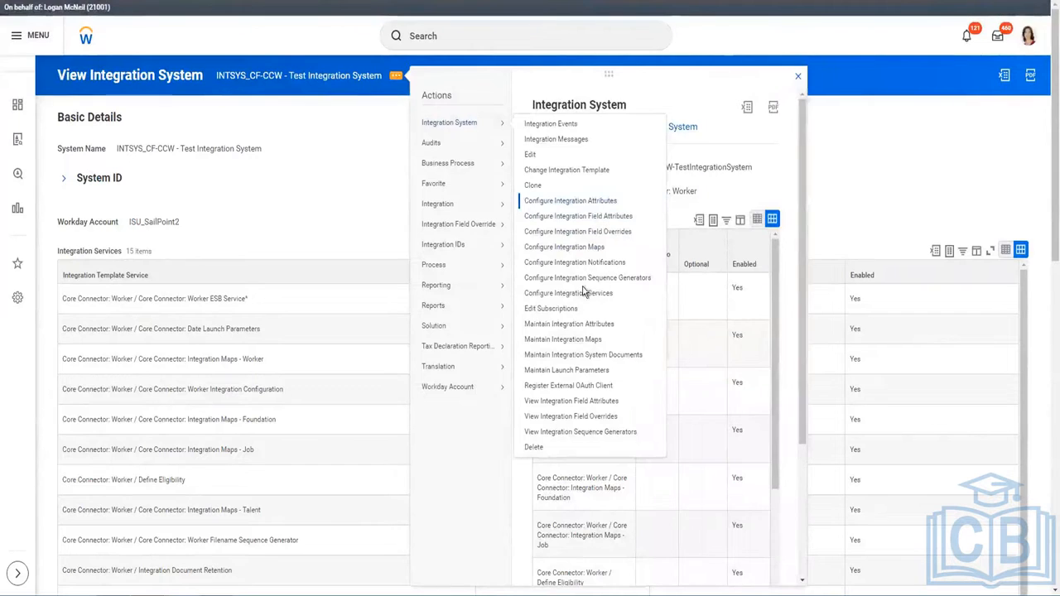
pyautogui.click(389, 264)
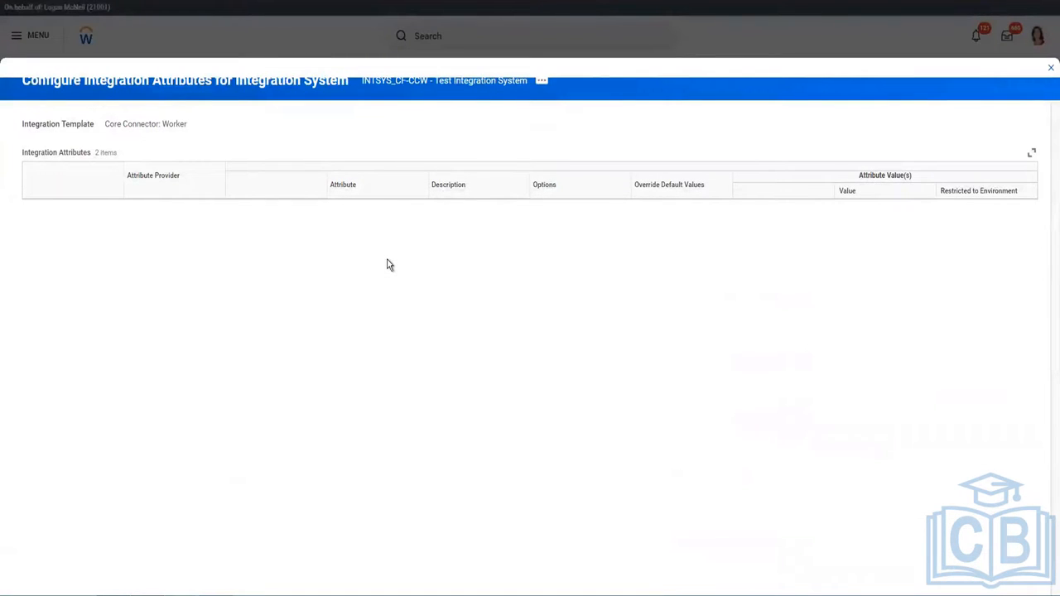
pyautogui.scroll(-10, 387, 264)
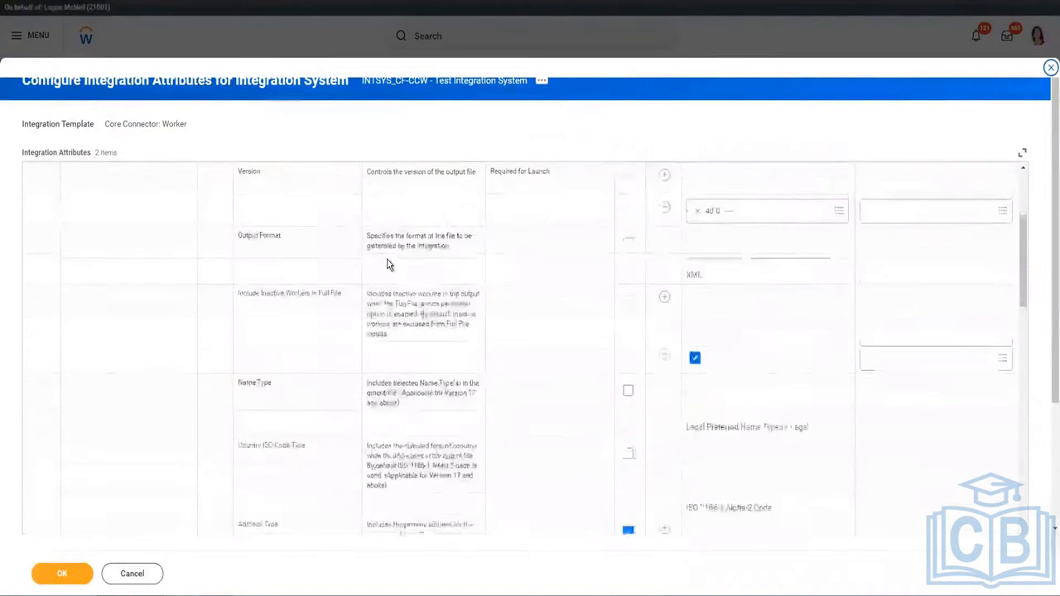
pyautogui.scroll(-5, 387, 263)
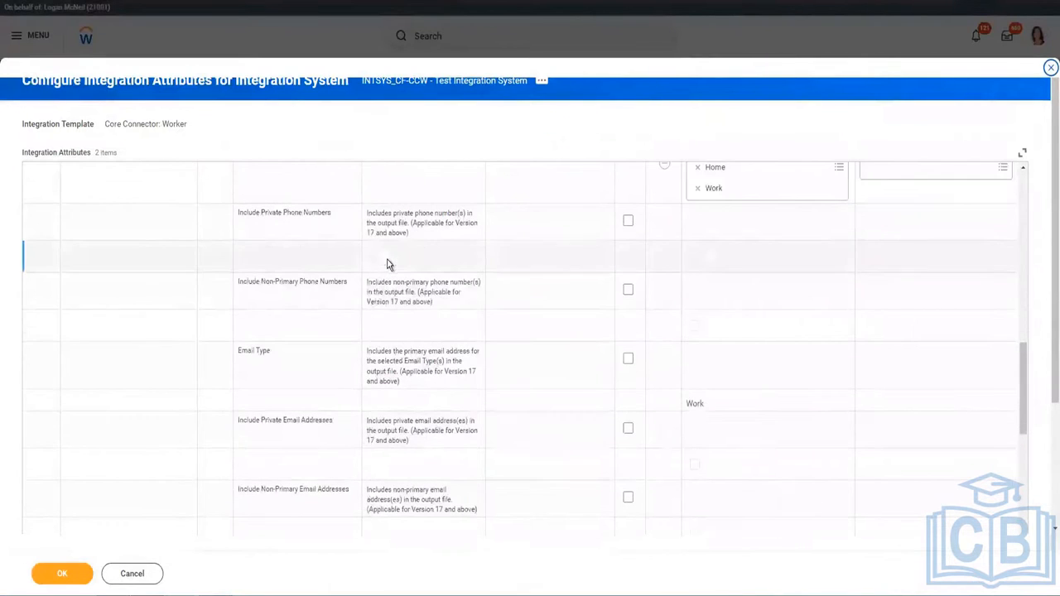
pyautogui.scroll(-6, 387, 263)
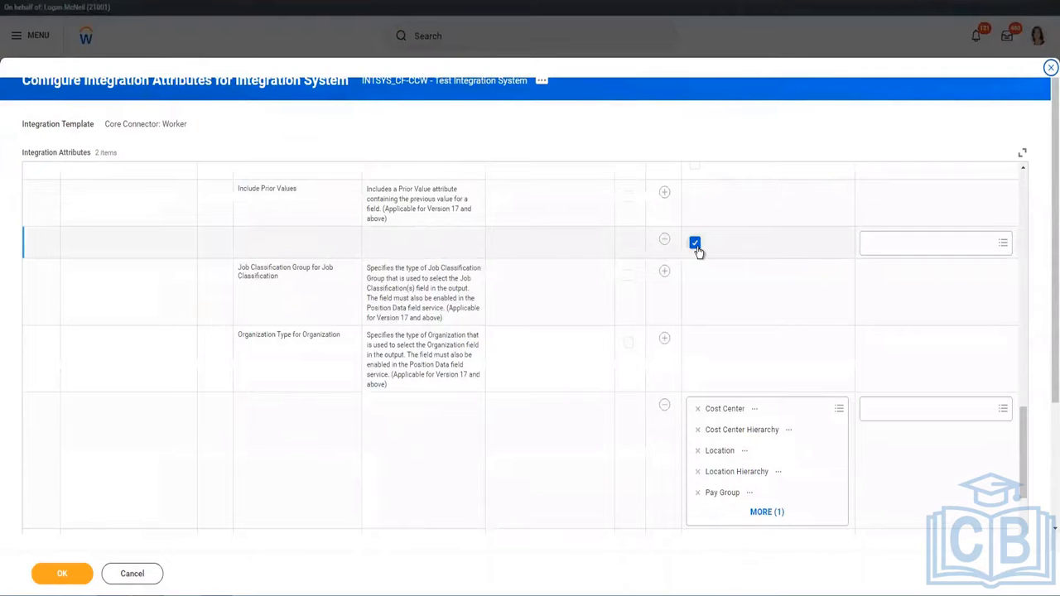
pyautogui.scroll(-5, 523, 283)
pyautogui.scroll(-5, 523, 283)
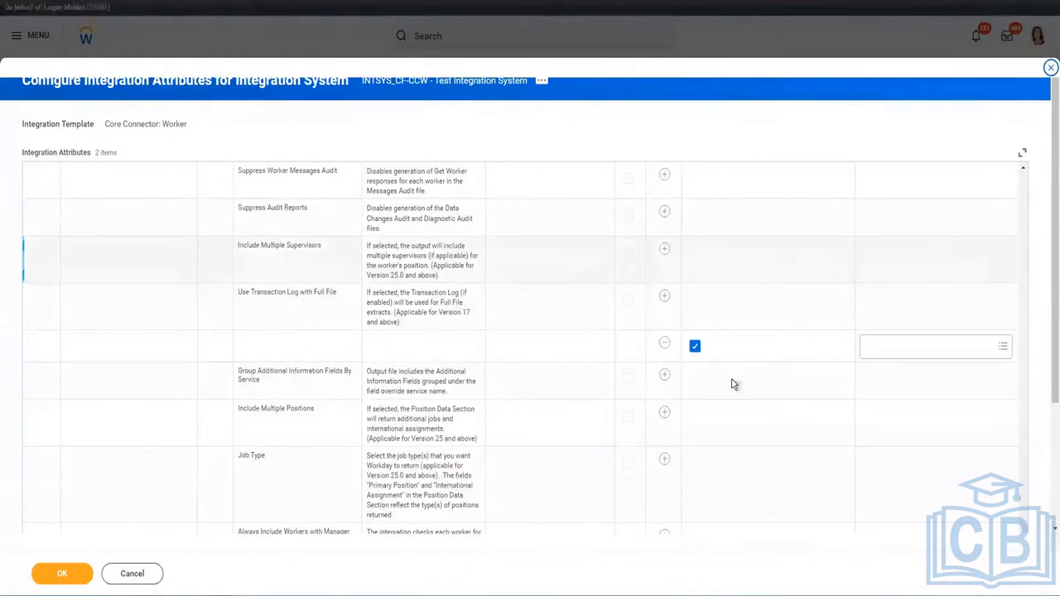
pyautogui.click(886, 355)
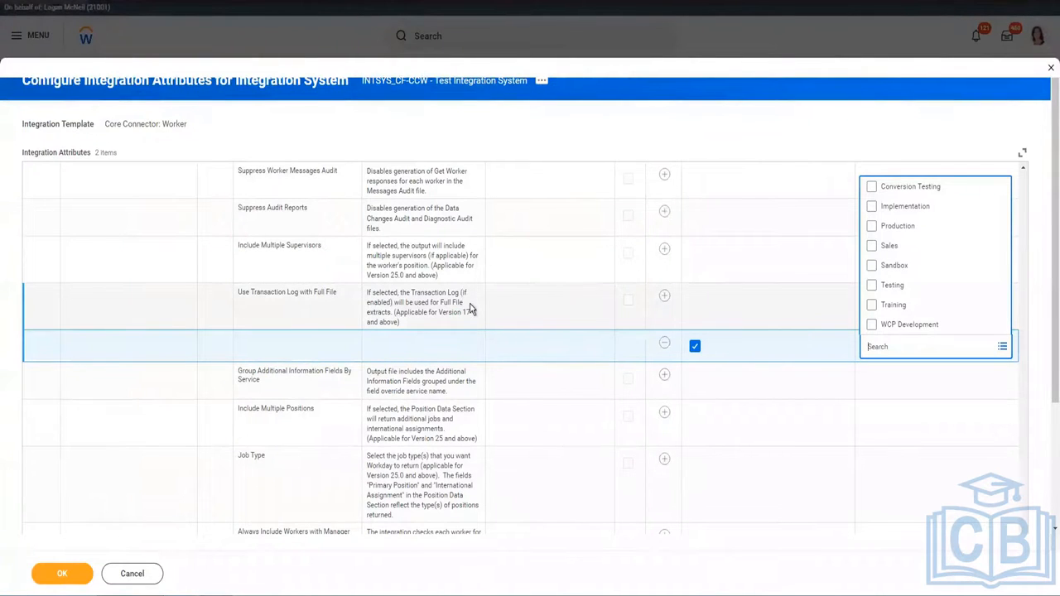
pyautogui.click(665, 344)
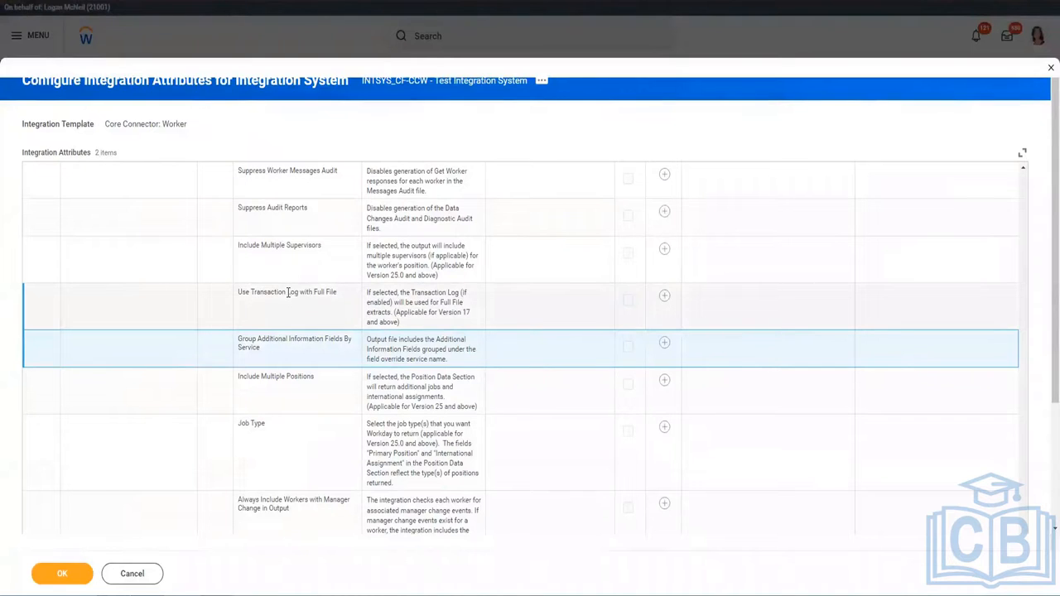
pyautogui.scroll(-1, 269, 496)
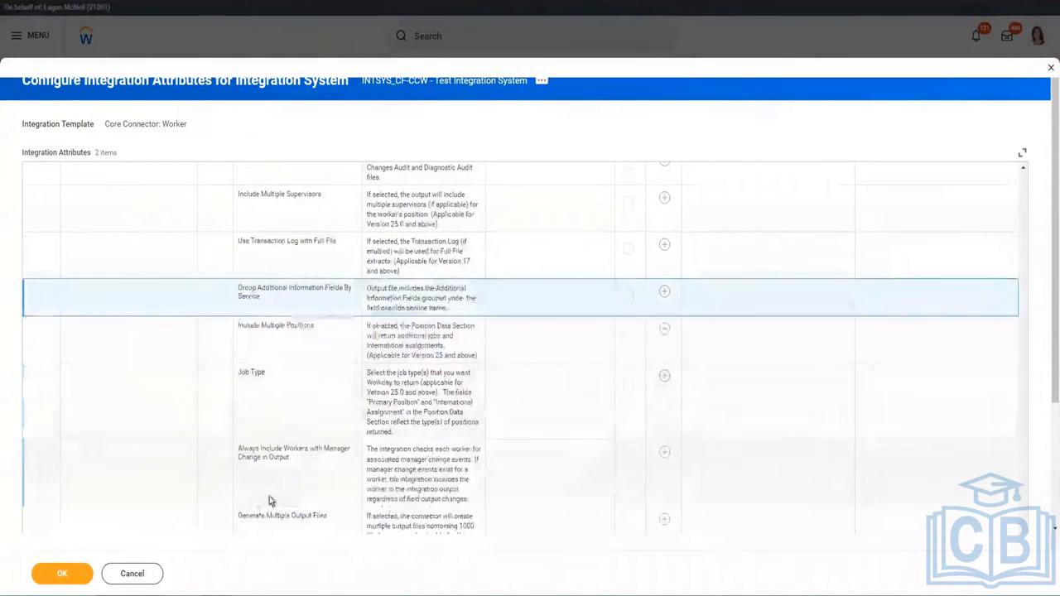
pyautogui.scroll(-3, 276, 488)
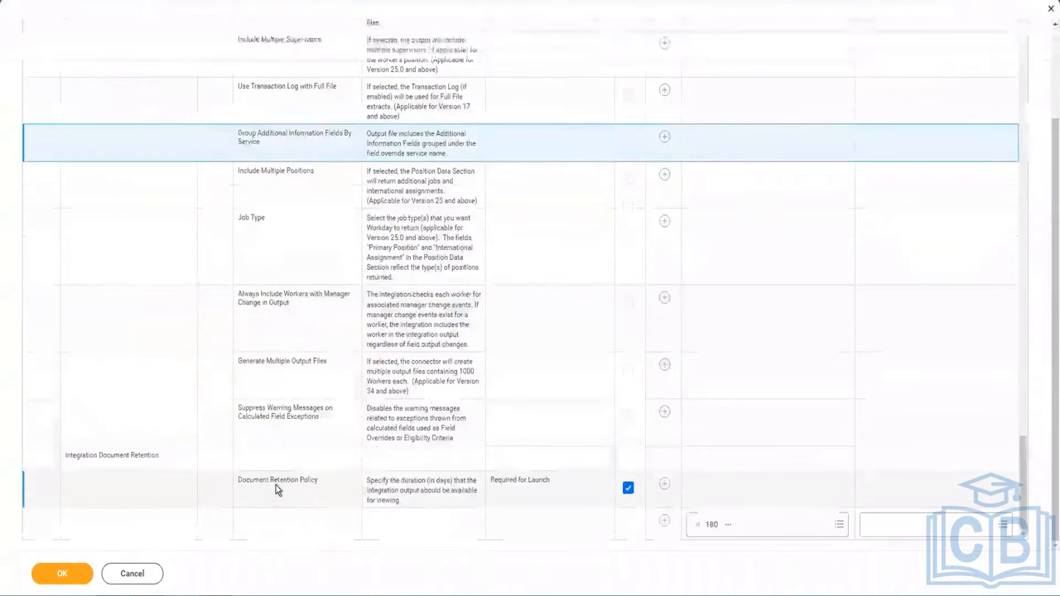
pyautogui.click(76, 575)
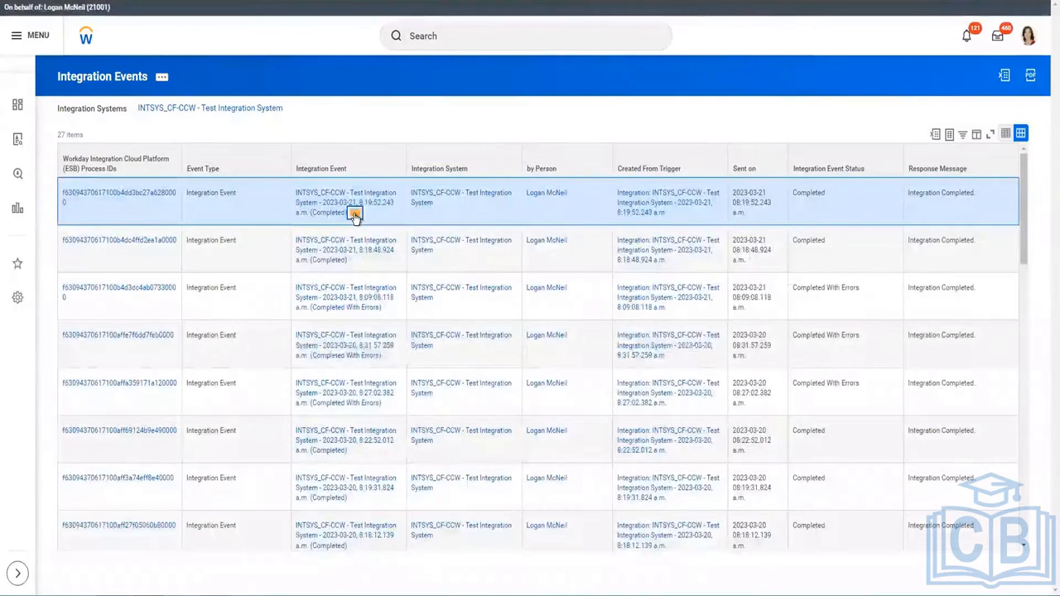
# Re-launch the latest completed event and enter 2022-01 12:00:01 as the As Of Entry Moment.
pyautogui.click(355, 214)
pyautogui.moveTo(404, 262)
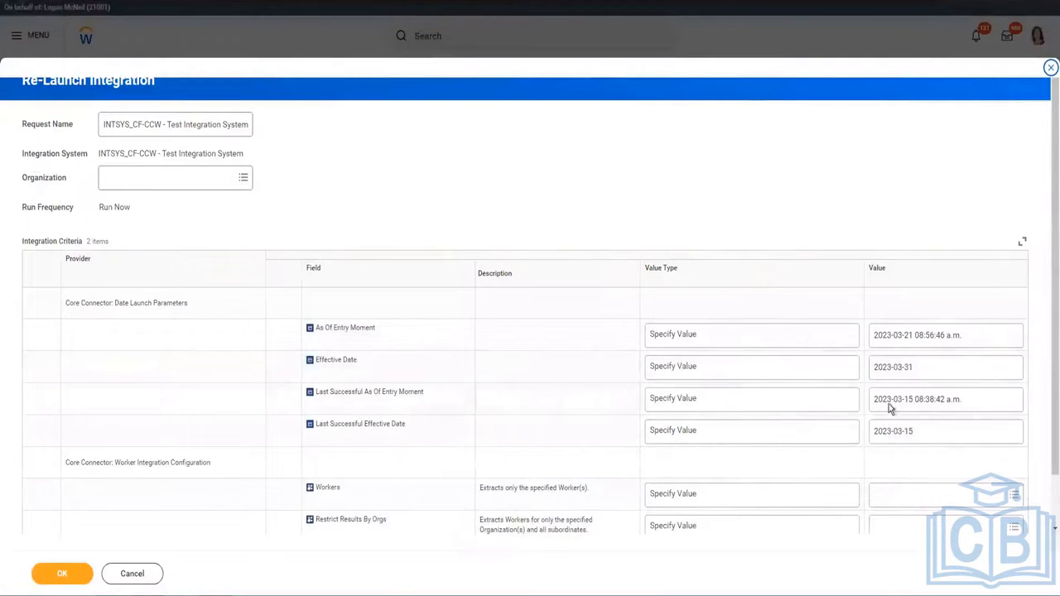
pyautogui.click(880, 342)
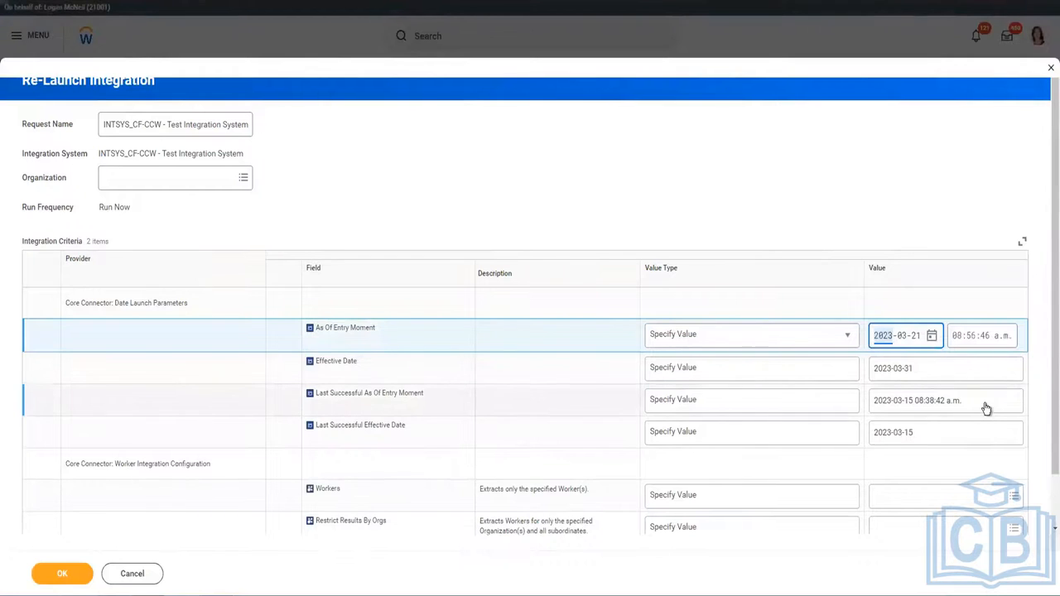
pyautogui.write('2022-01')
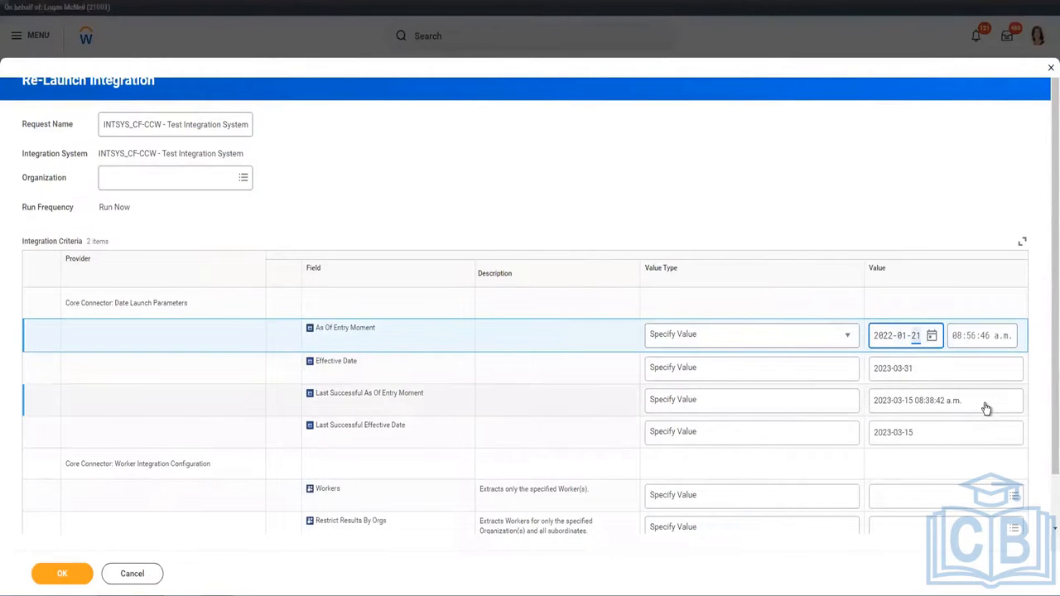
pyautogui.press('Tab')
pyautogui.press('Tab')
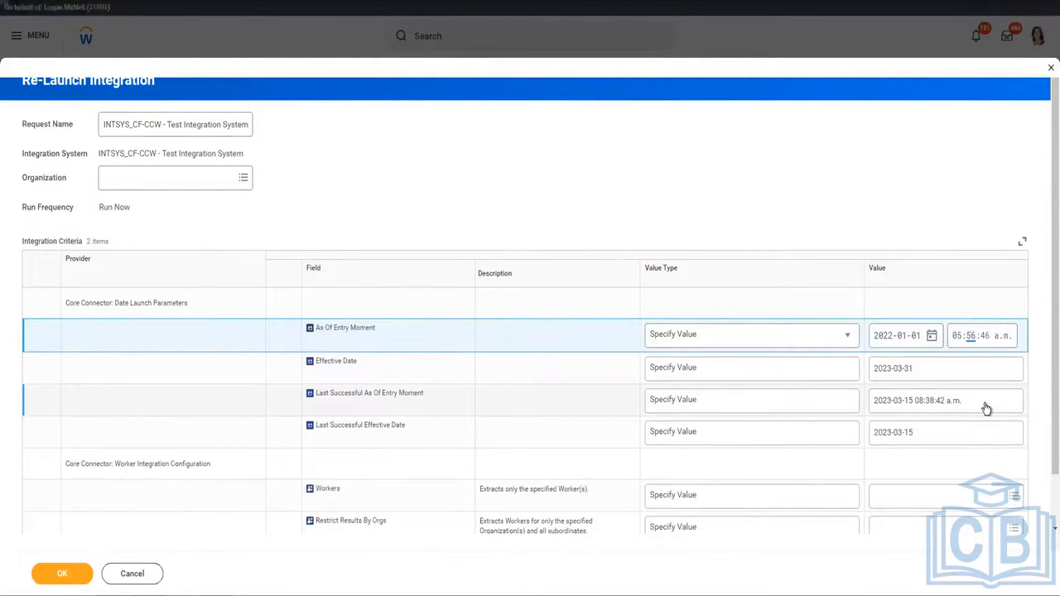
pyautogui.press('Left')
pyautogui.write('12:00:01')
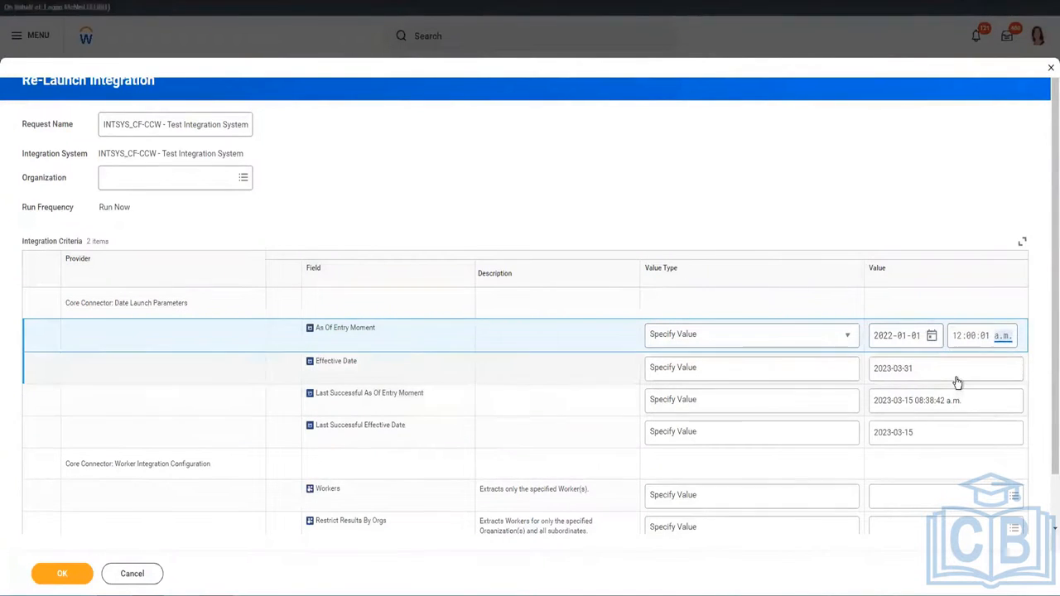
pyautogui.click(956, 379)
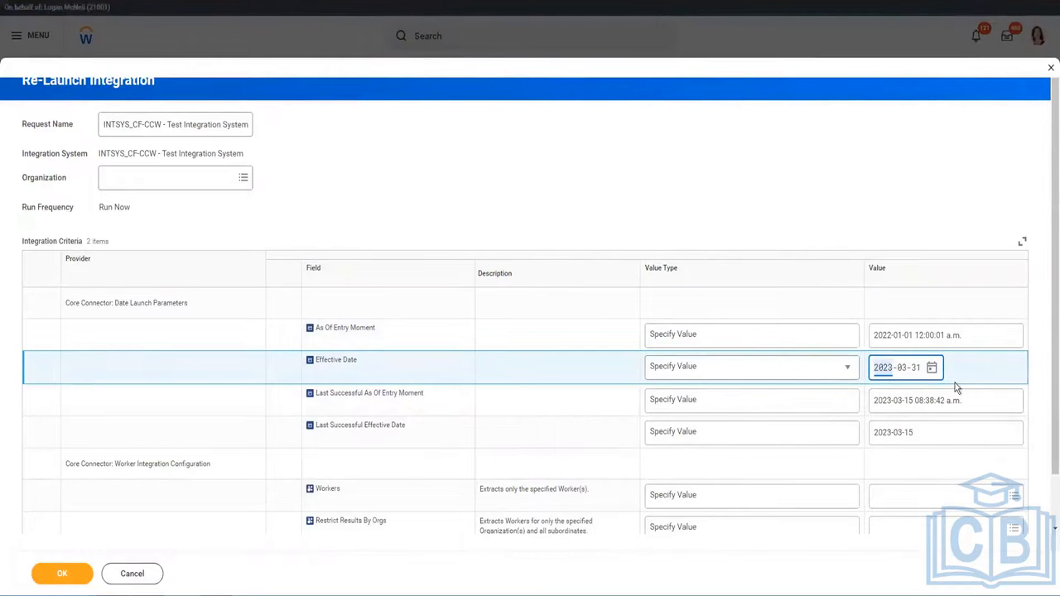
# Make As Of Entry Moment determined at runtime using Current Moment (DateTime).
pyautogui.click(877, 342)
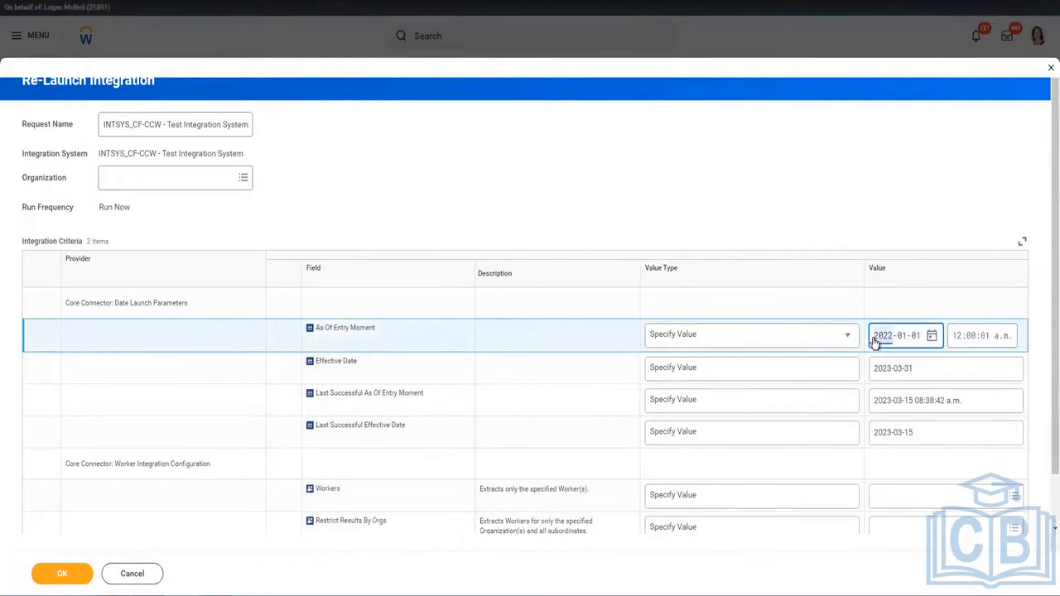
pyautogui.click(750, 330)
pyautogui.click(686, 373)
pyautogui.click(687, 347)
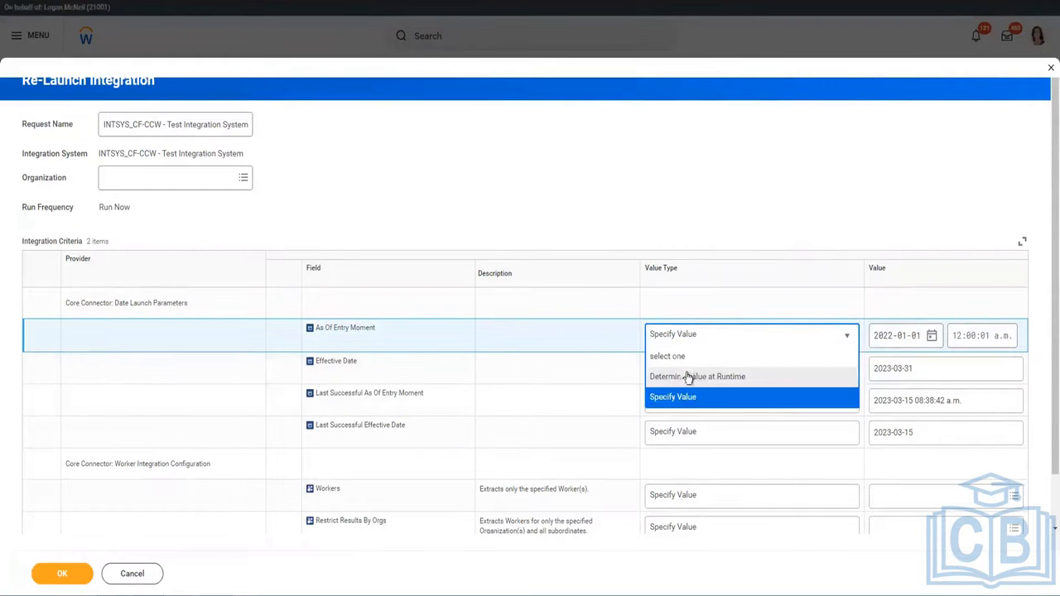
pyautogui.click(787, 376)
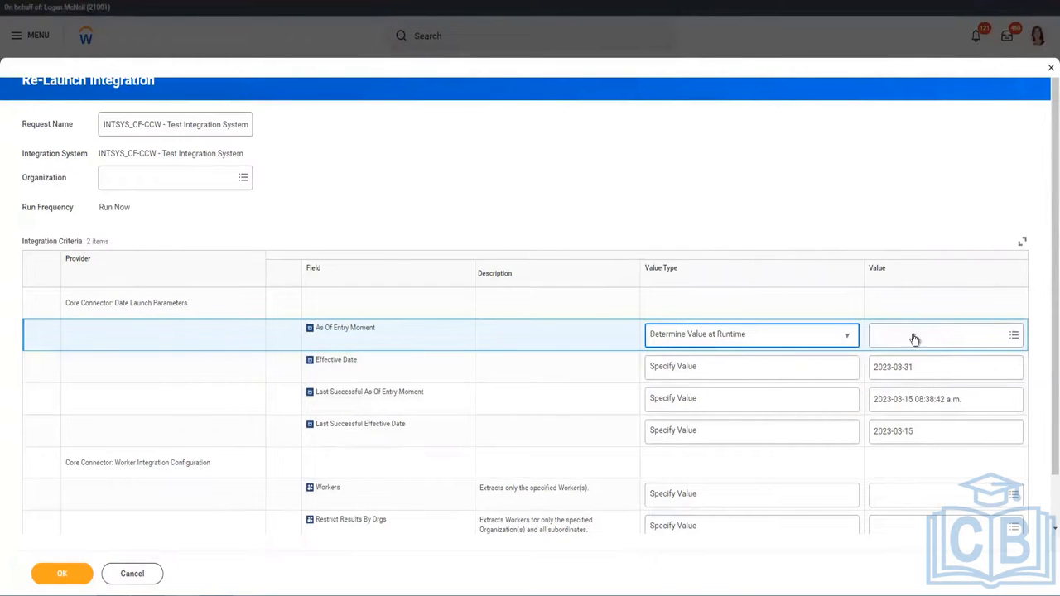
pyautogui.click(912, 337)
pyautogui.write('current moment')
pyautogui.press('Return')
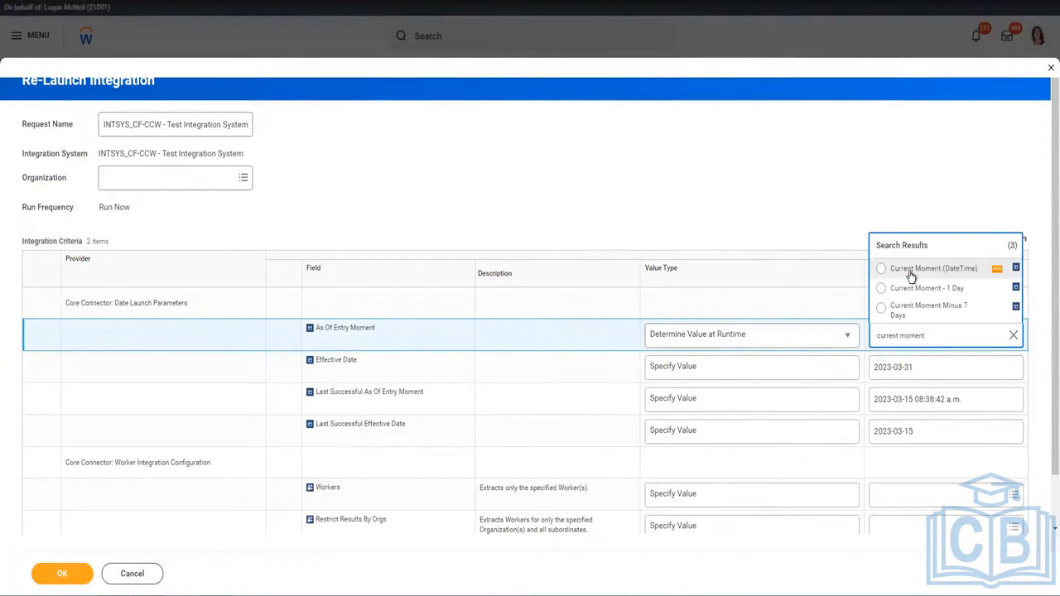
pyautogui.click(880, 407)
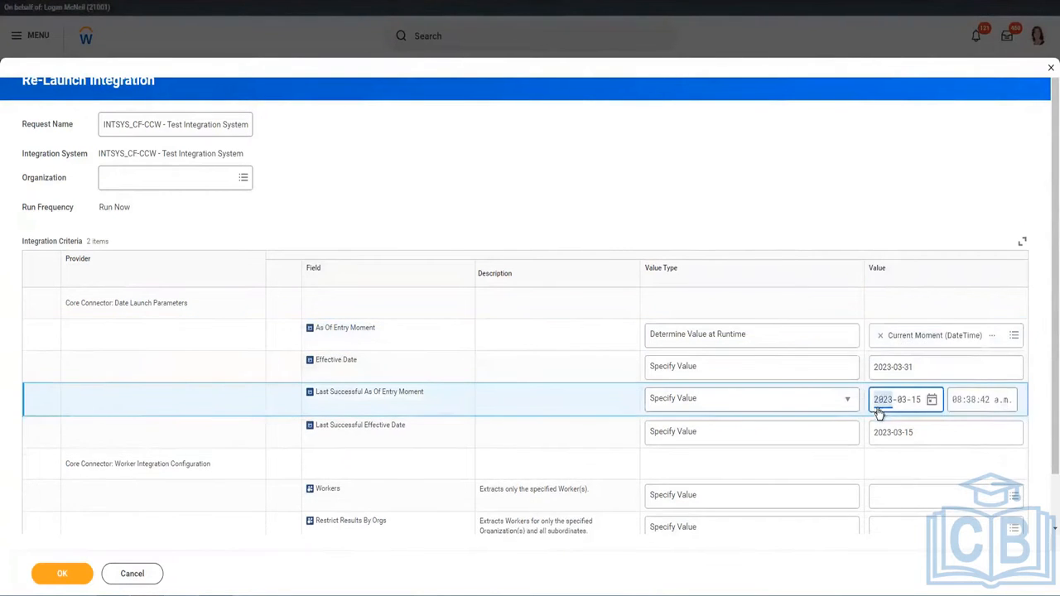
pyautogui.write('2022-01-0')
pyautogui.press('Tab')
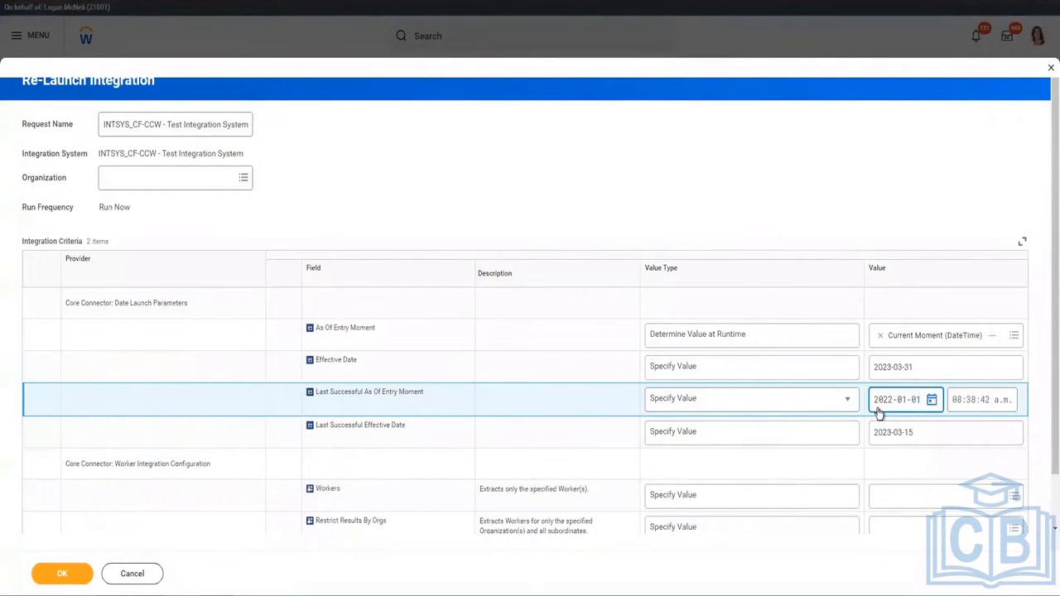
pyautogui.press('Tab')
pyautogui.write('12:')
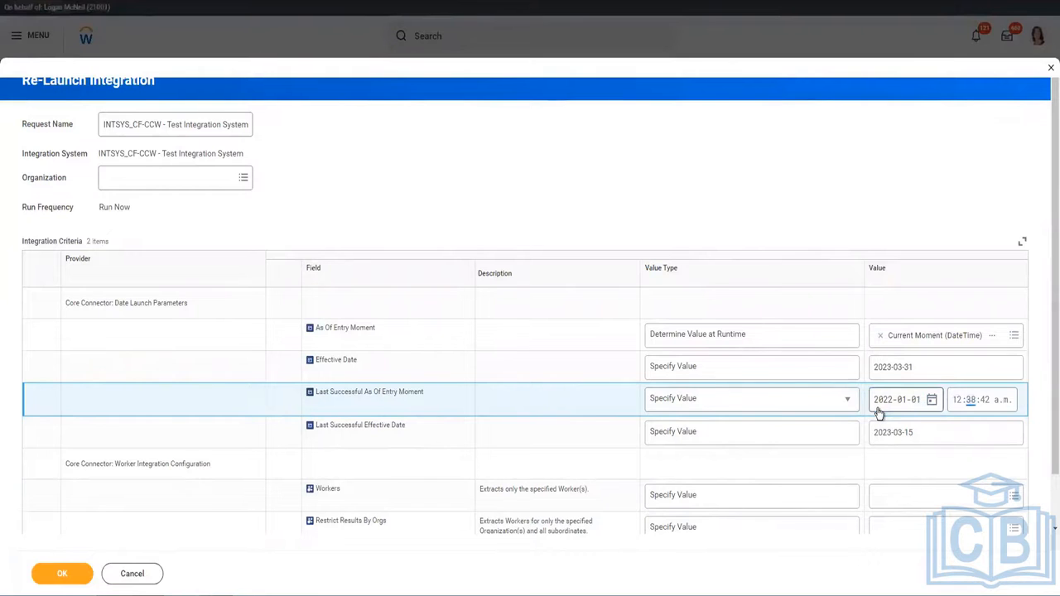
pyautogui.write('00:01')
pyautogui.click(927, 435)
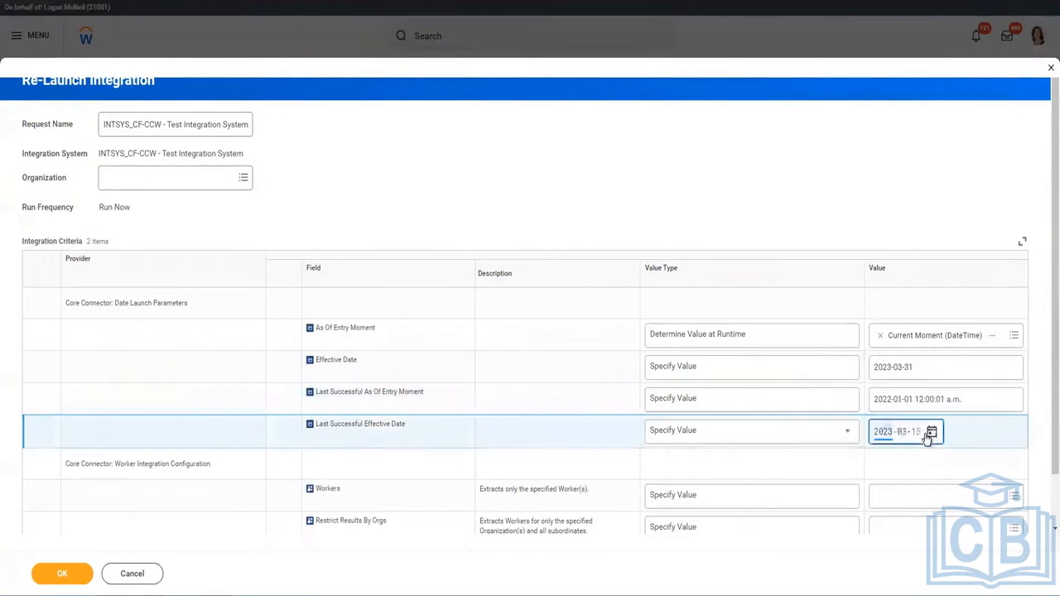
pyautogui.write('20101')
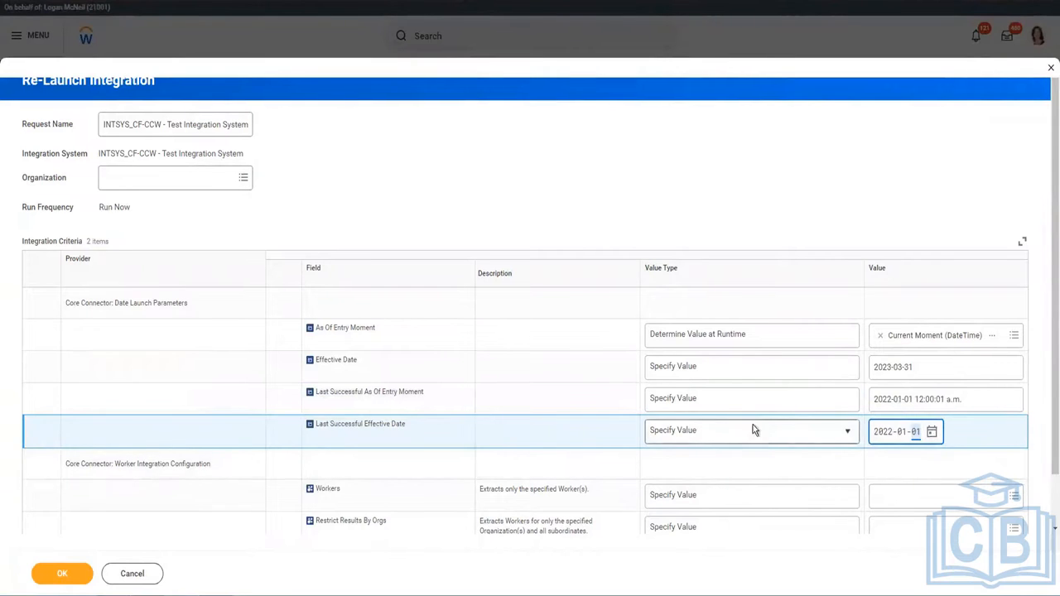
pyautogui.scroll(-1, 753, 425)
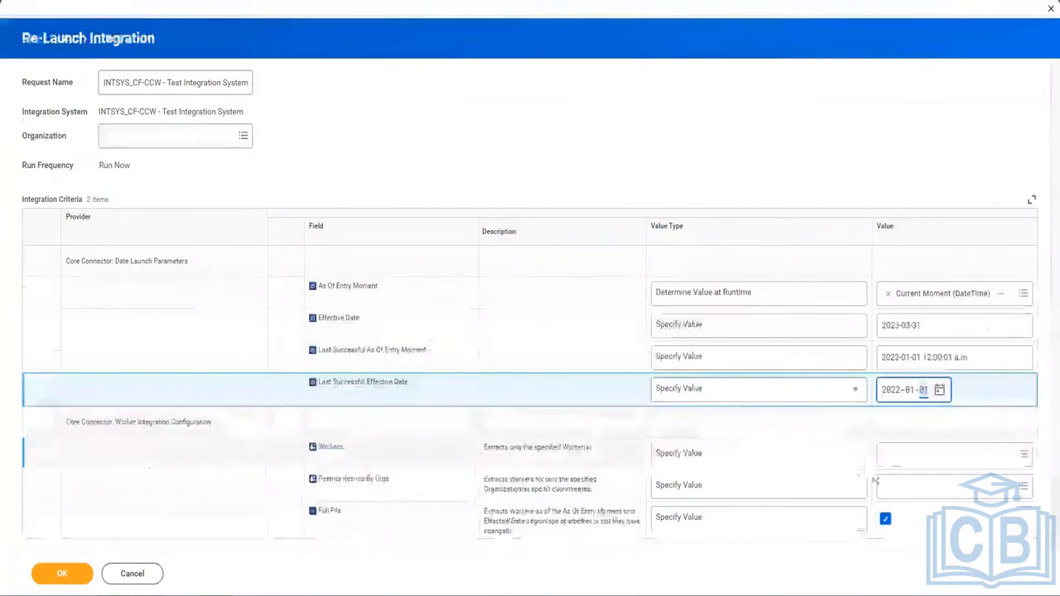
pyautogui.click(950, 453)
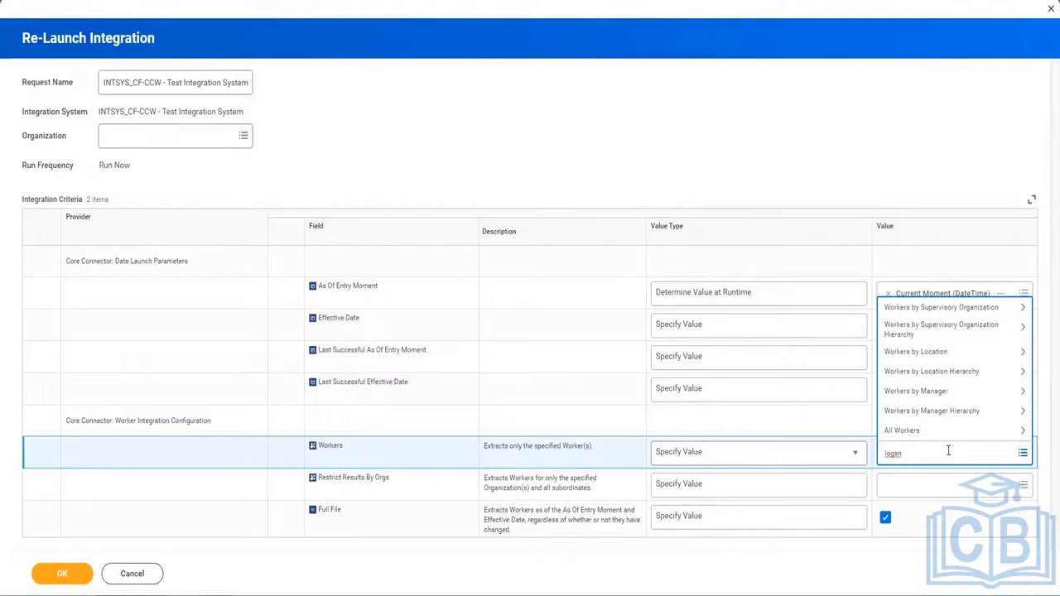
pyautogui.write('logan mc')
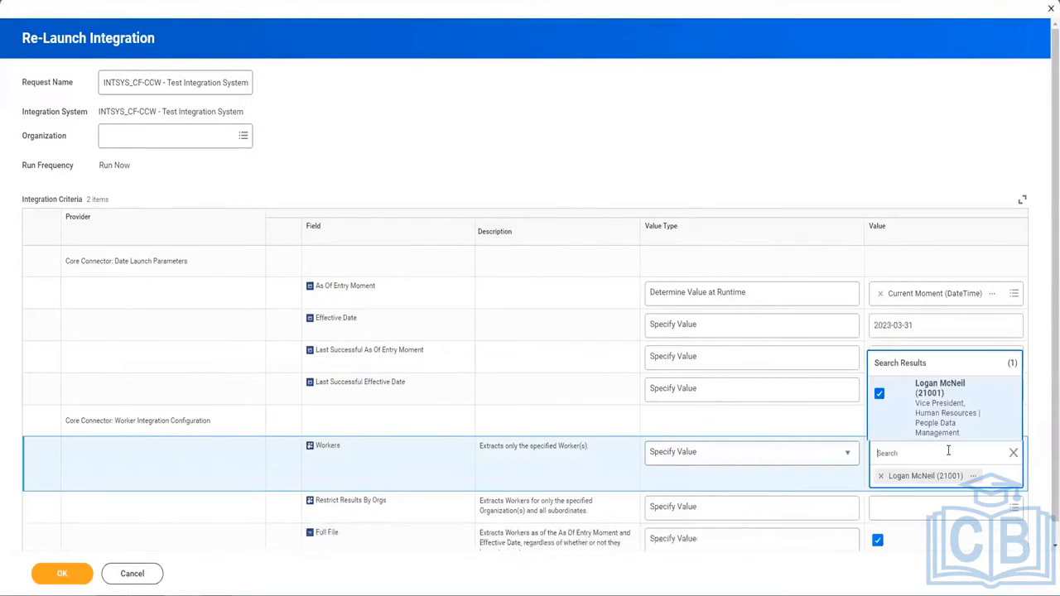
pyautogui.press('Return')
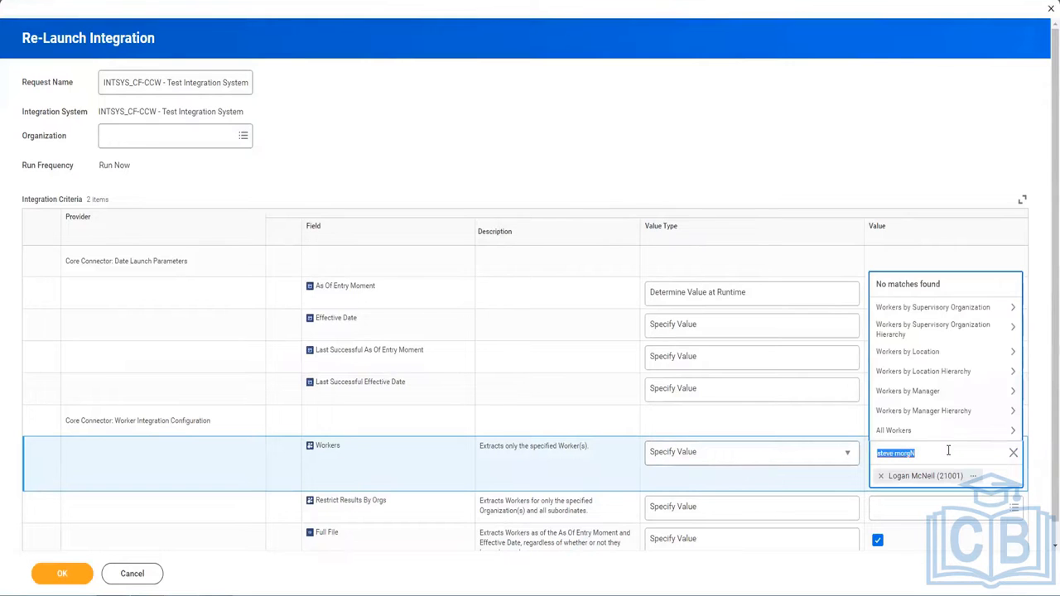
pyautogui.click(949, 450)
pyautogui.press('BackSpace')
pyautogui.write('AN')
pyautogui.press('Return')
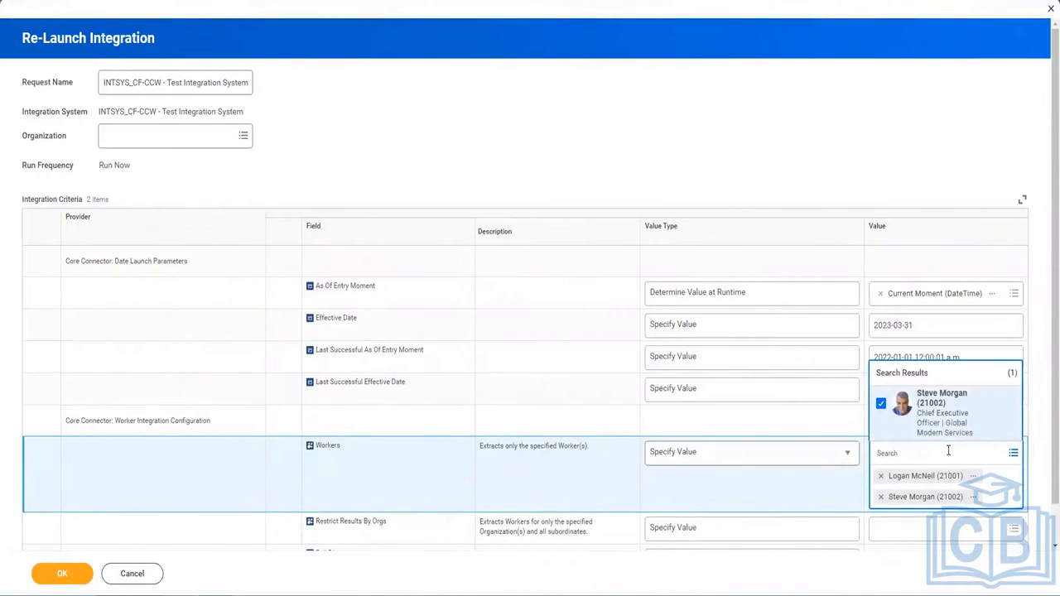
pyautogui.press('Return')
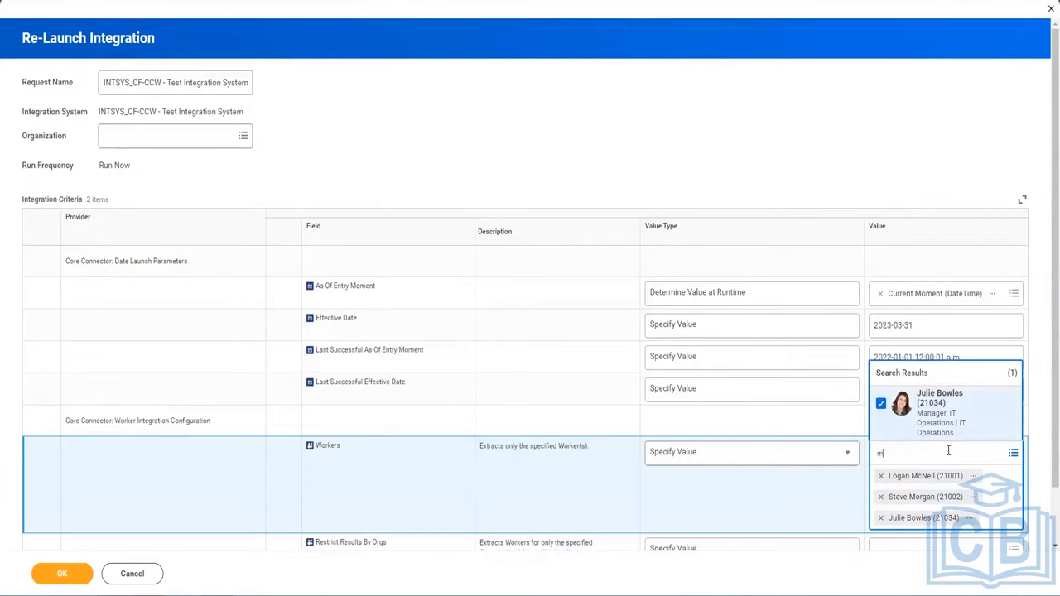
pyautogui.press('Return')
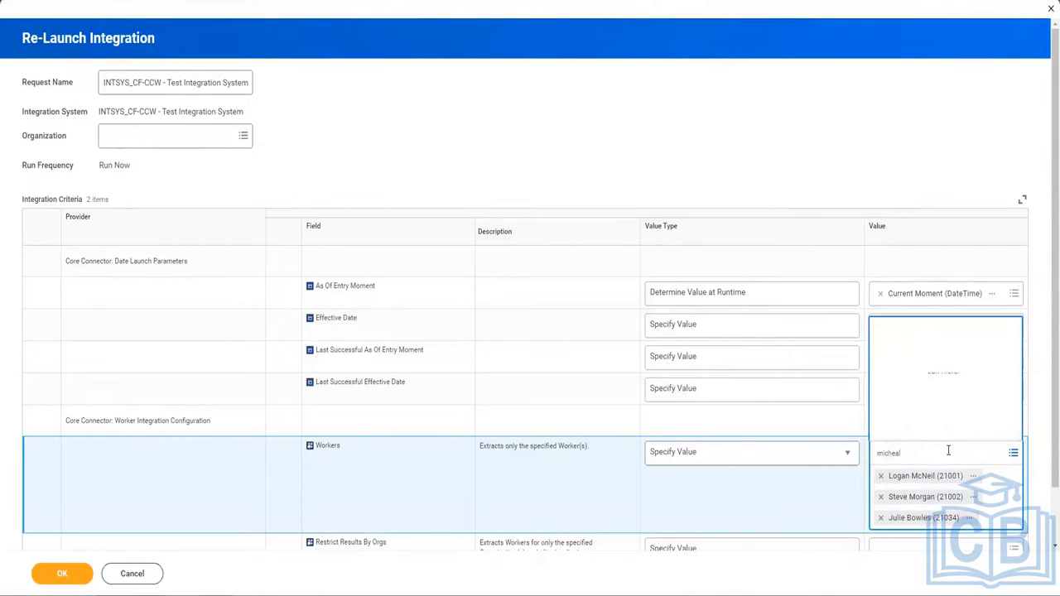
pyautogui.click(948, 450)
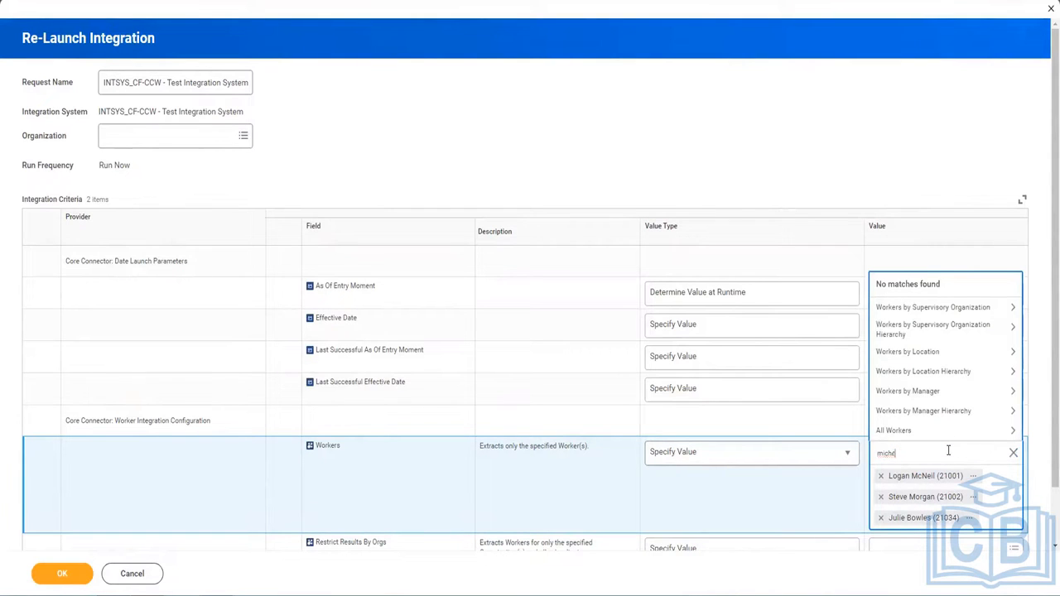
pyautogui.press('Return')
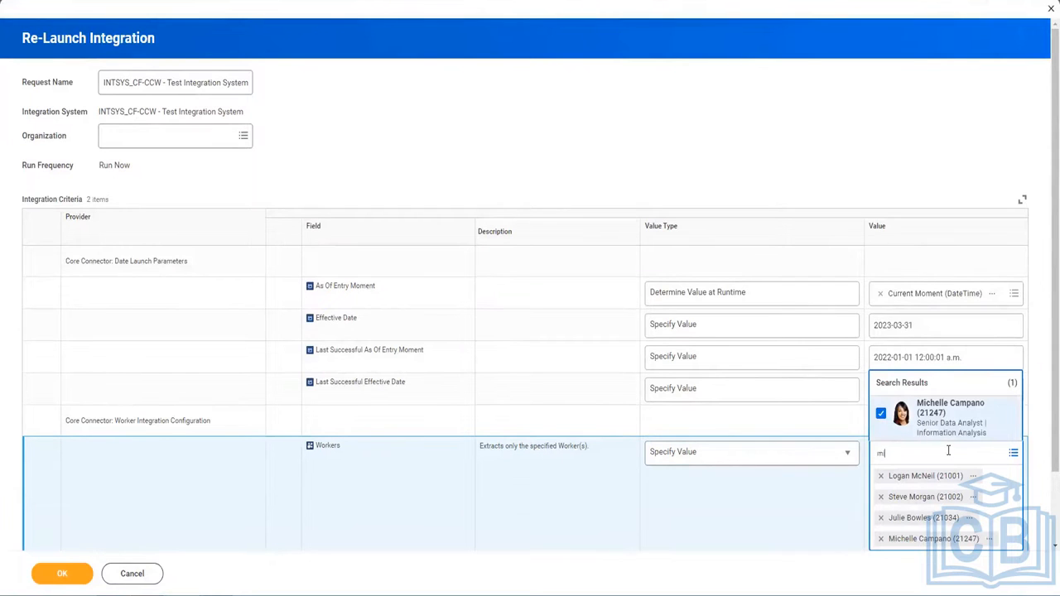
pyautogui.write('mich')
pyautogui.press('Return')
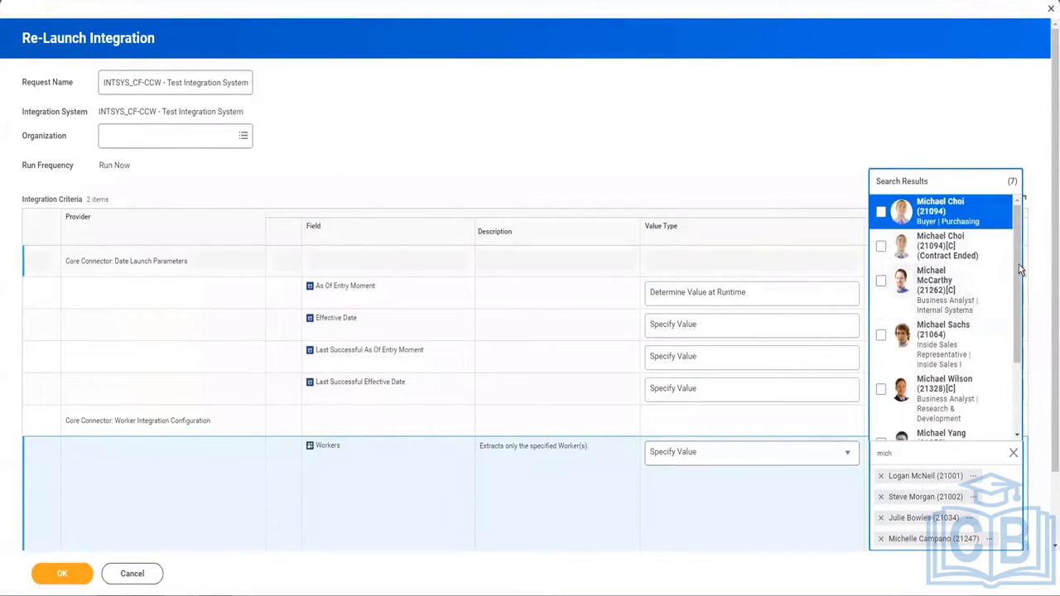
pyautogui.scroll(-3, 1017, 373)
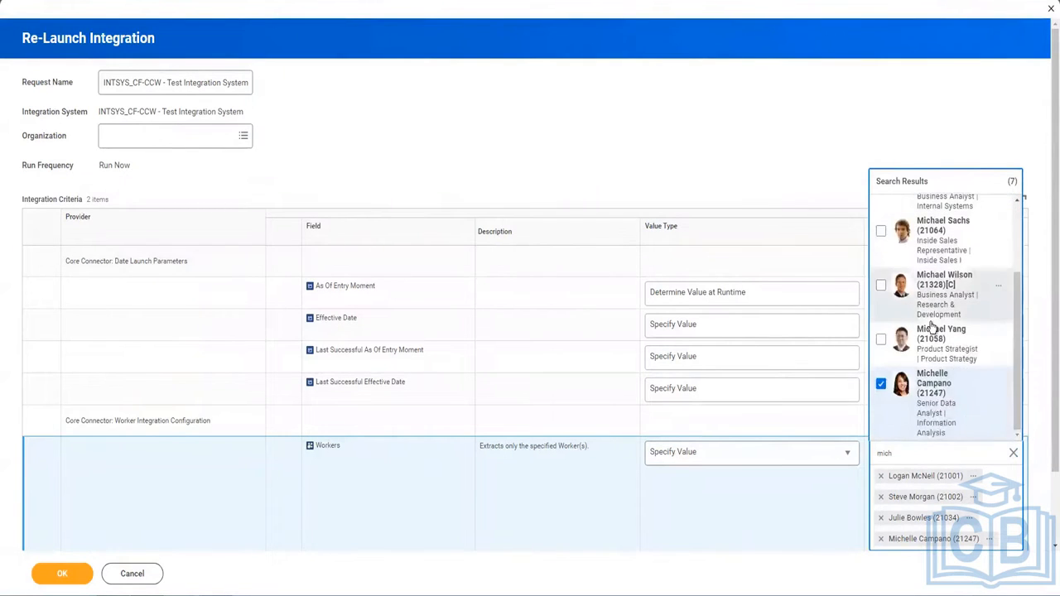
pyautogui.click(984, 412)
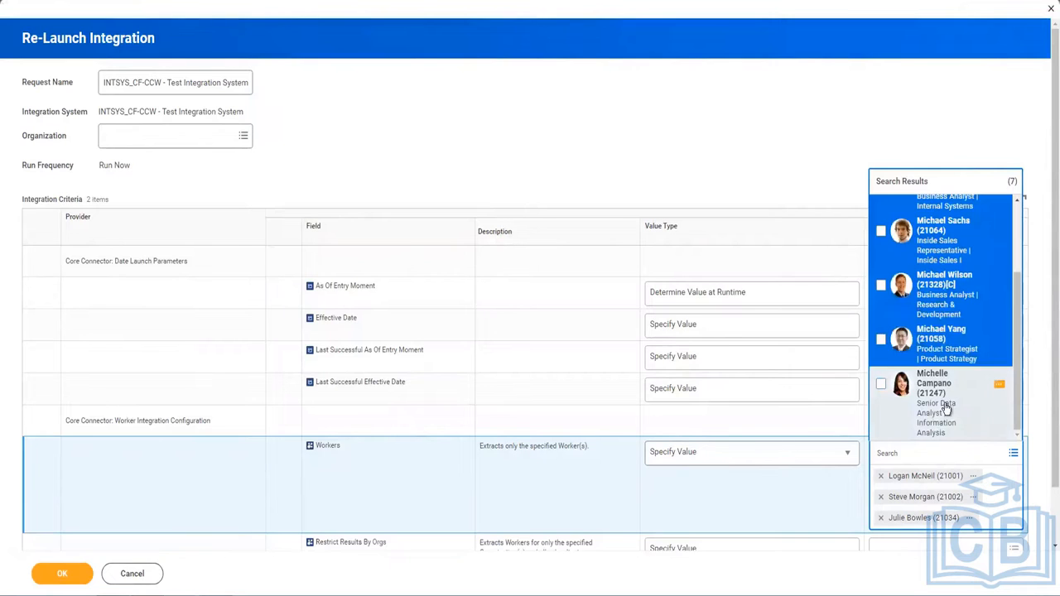
pyautogui.click(950, 413)
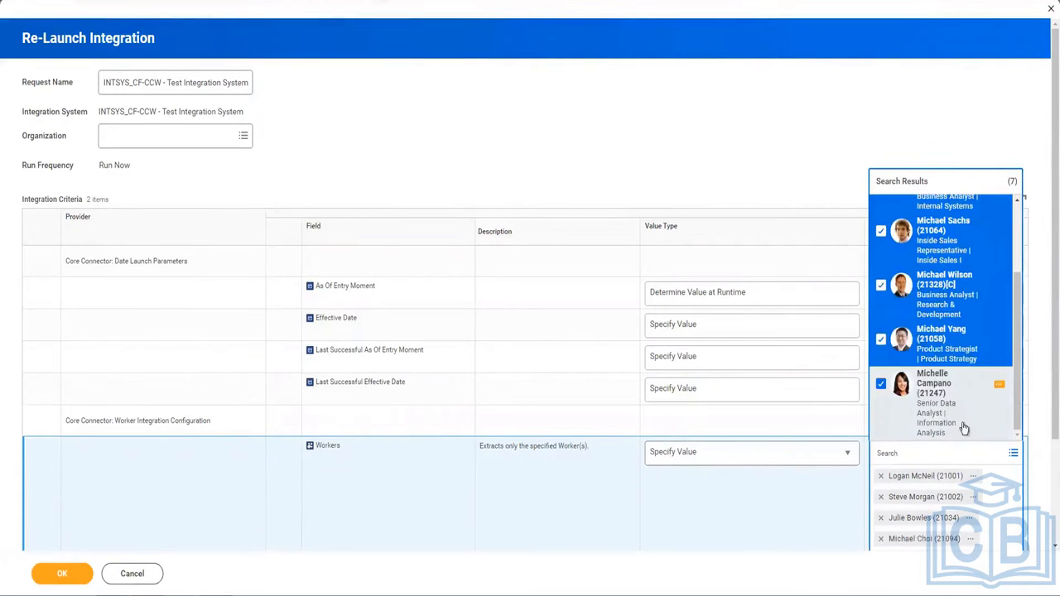
pyautogui.click(830, 494)
pyautogui.scroll(-2, 840, 516)
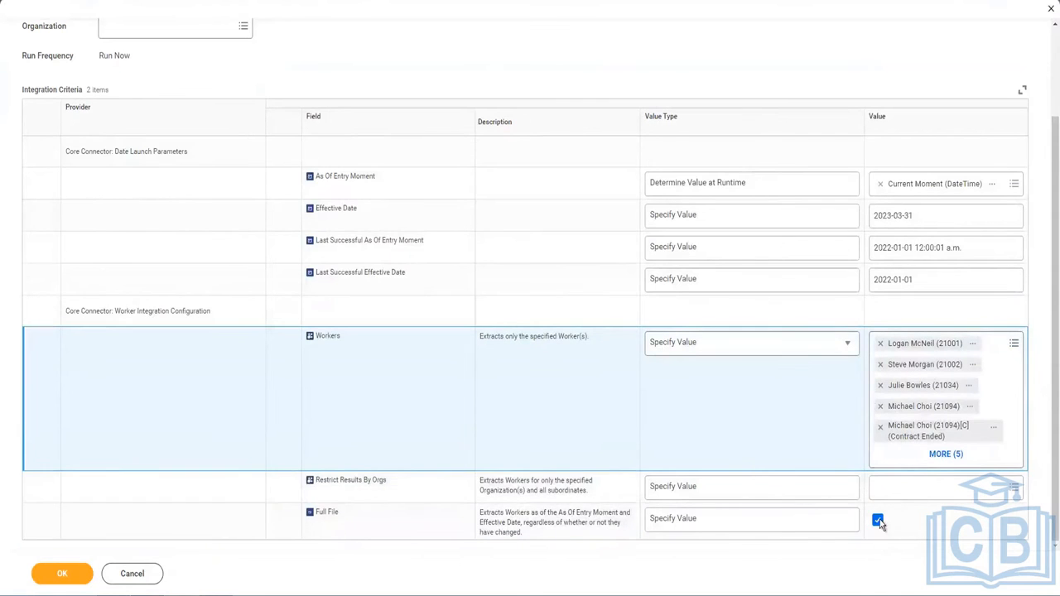
pyautogui.click(607, 524)
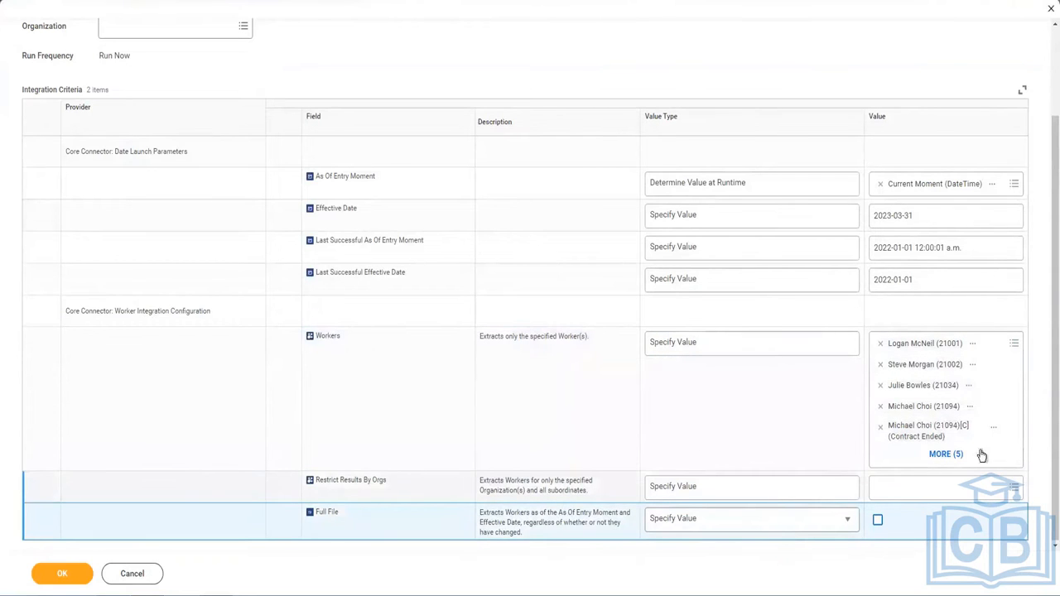
pyautogui.scroll(2, 33, 301)
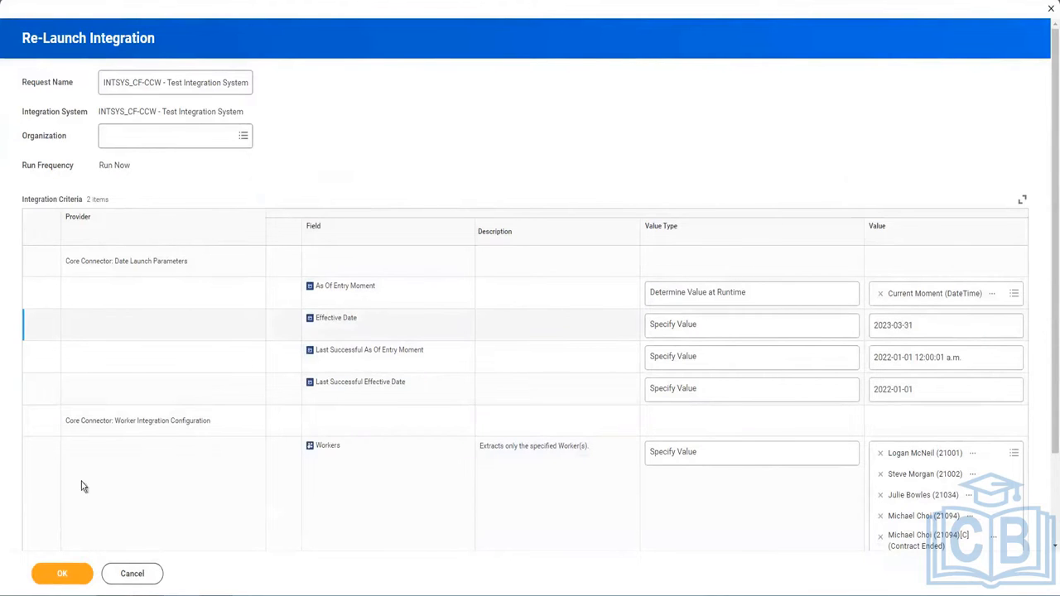
# Submit the re-launch and follow the child processes until the event shows Successfully Completed.
pyautogui.click(62, 574)
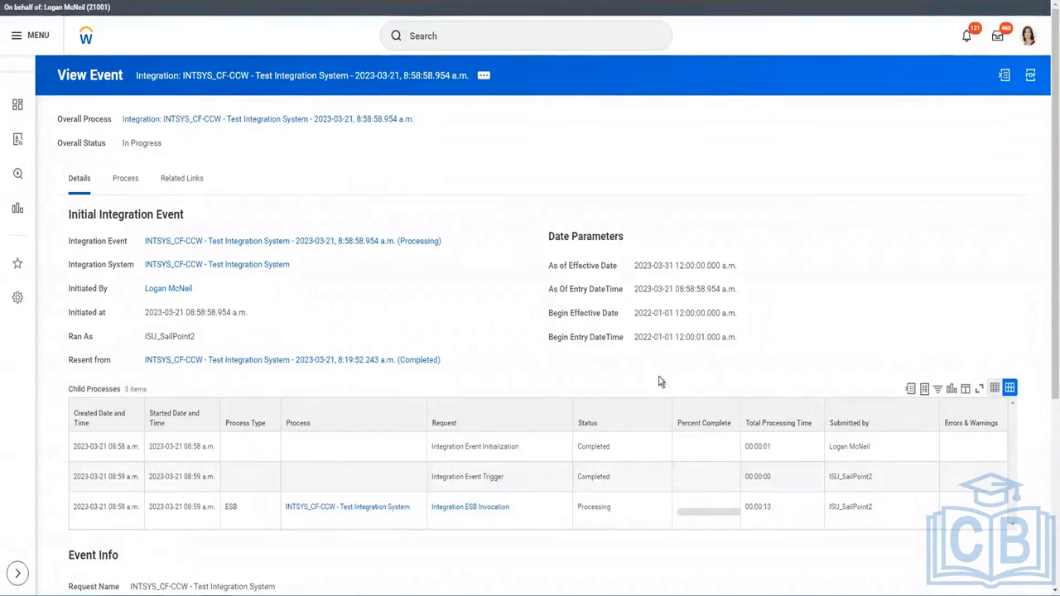
pyautogui.moveTo(744, 419); pyautogui.dragTo(769, 417)
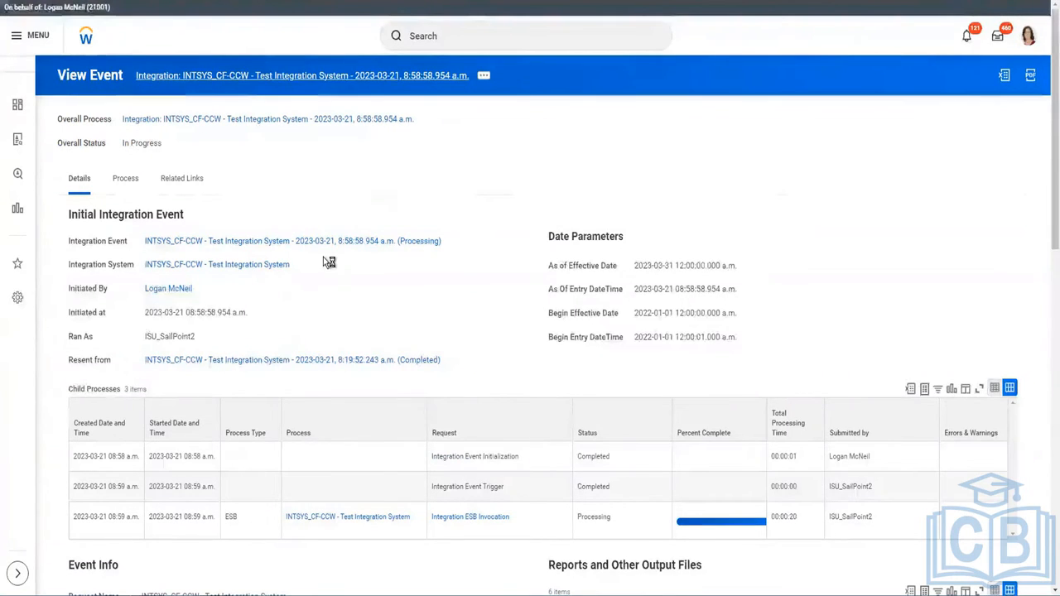
pyautogui.scroll(-6, 325, 262)
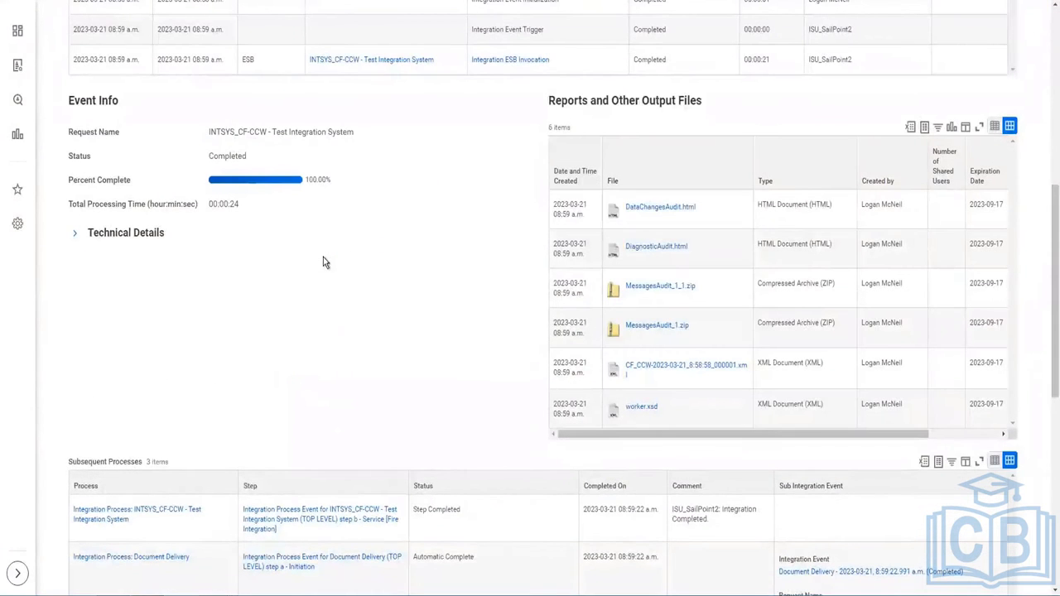
pyautogui.scroll(8, 323, 256)
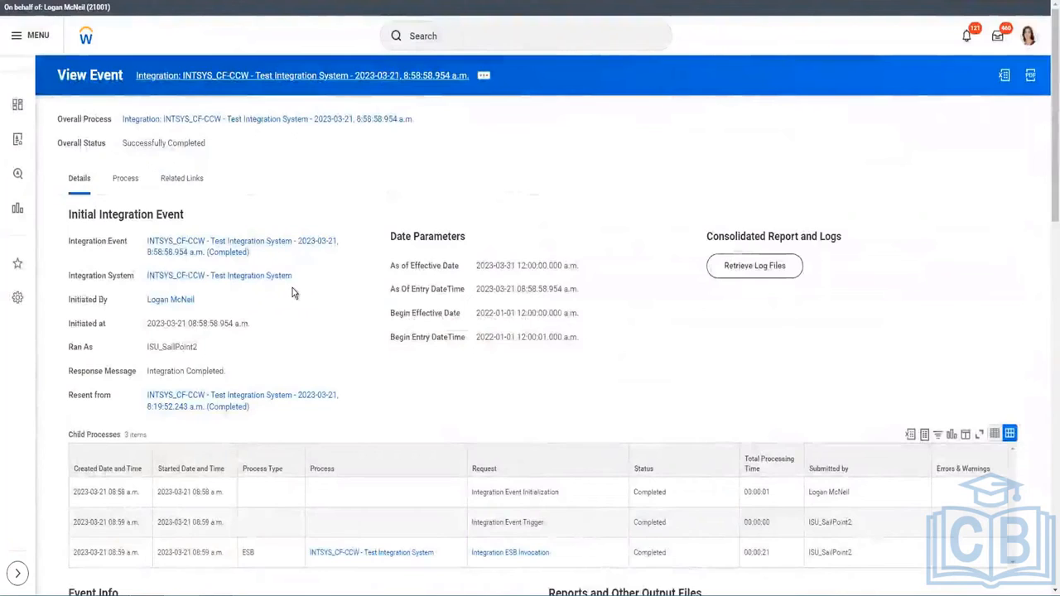
# Download CF_CCW-2023-03-21_8:58:58_000001.xml from the event's Event Document(s) list.
pyautogui.scroll(-3, 293, 287)
pyautogui.scroll(-5, 292, 286)
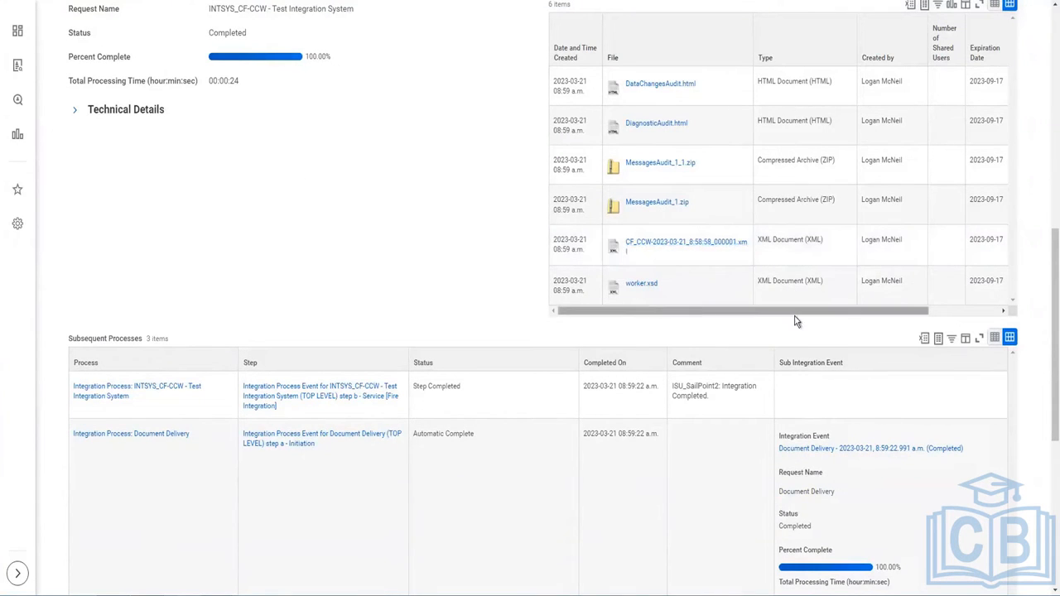
pyautogui.moveTo(794, 313); pyautogui.dragTo(1000, 335)
pyautogui.moveTo(434, 306); pyautogui.dragTo(335, 289)
pyautogui.scroll(-3, 335, 289)
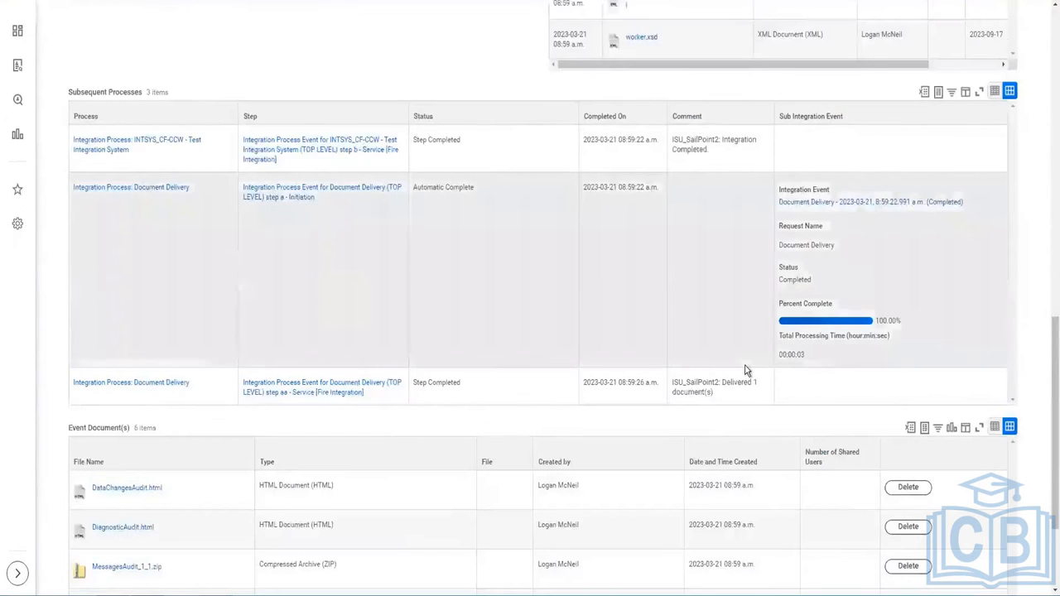
pyautogui.scroll(-2, 729, 370)
pyautogui.click(143, 492)
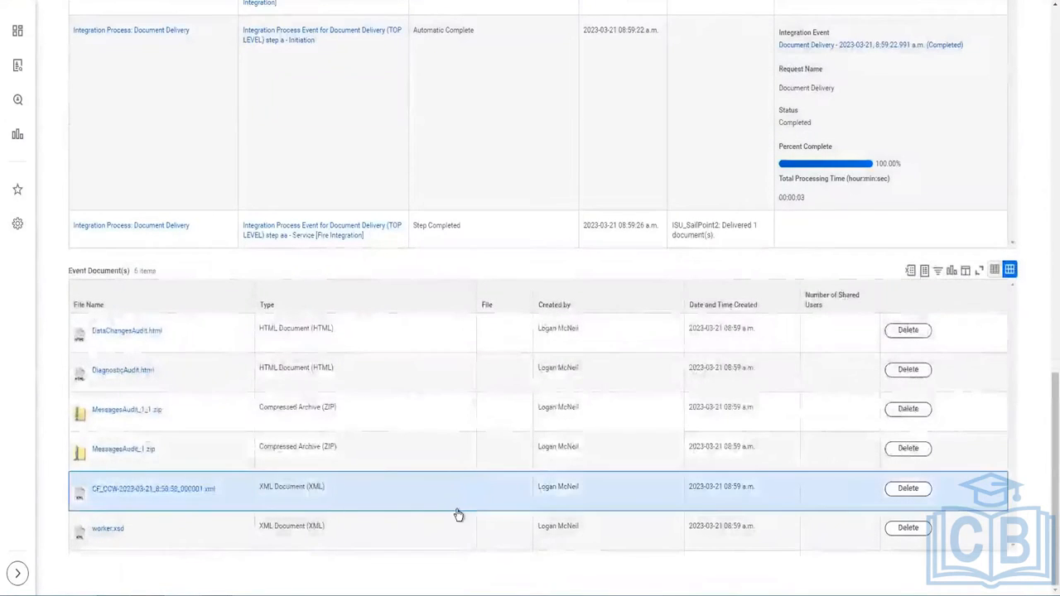
# Open the CF_CCW output XML in the browser and scroll through its Worker records, noting an empty PriorValue.
pyautogui.click(59, 578)
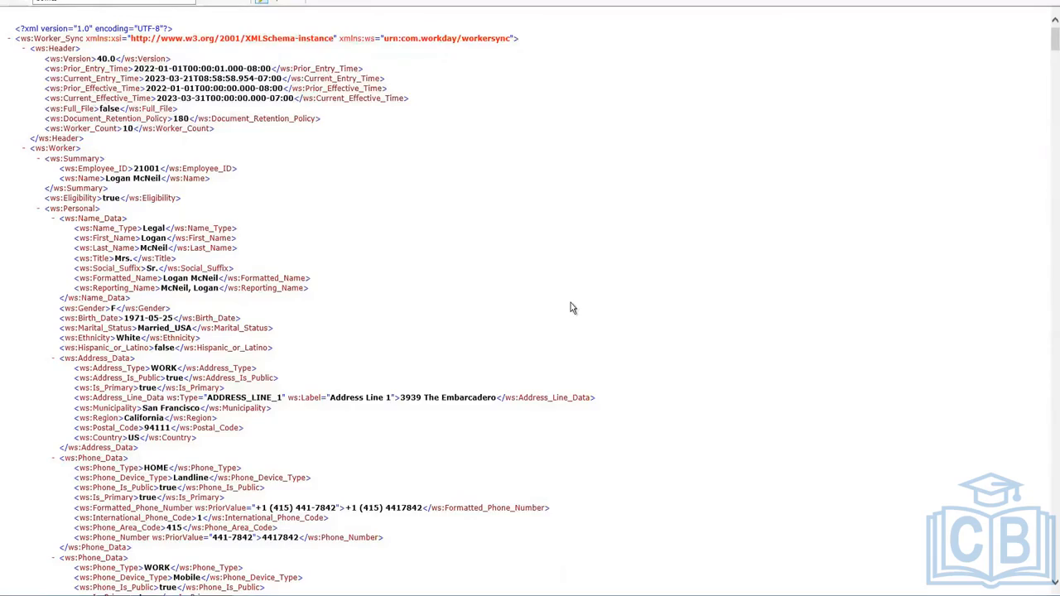
pyautogui.scroll(-3, 570, 309)
pyautogui.scroll(-1, 323, 265)
pyautogui.scroll(-6, 323, 265)
pyautogui.scroll(-3, 323, 265)
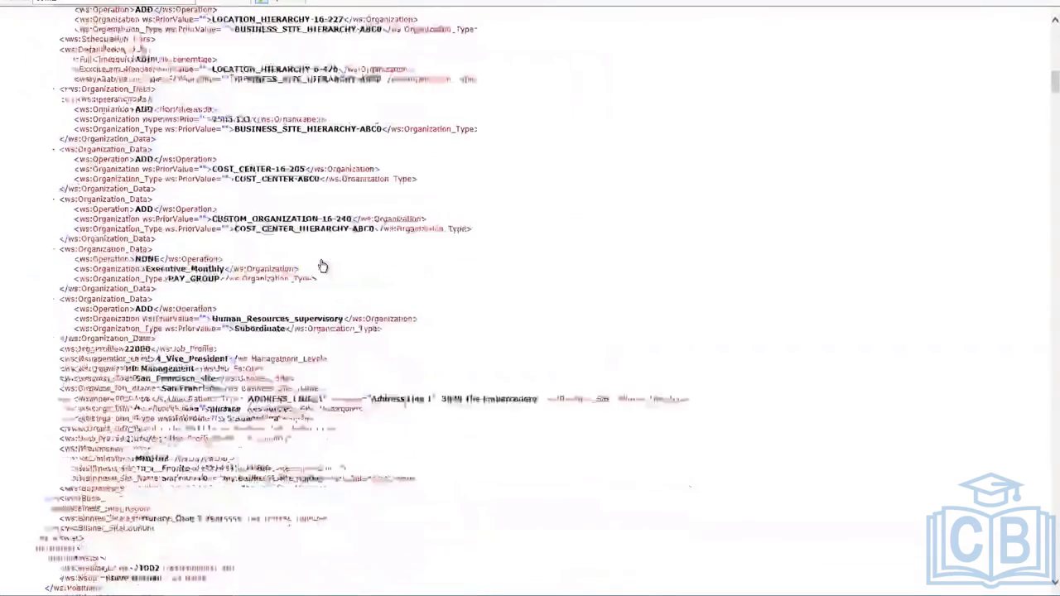
pyautogui.scroll(-6, 323, 265)
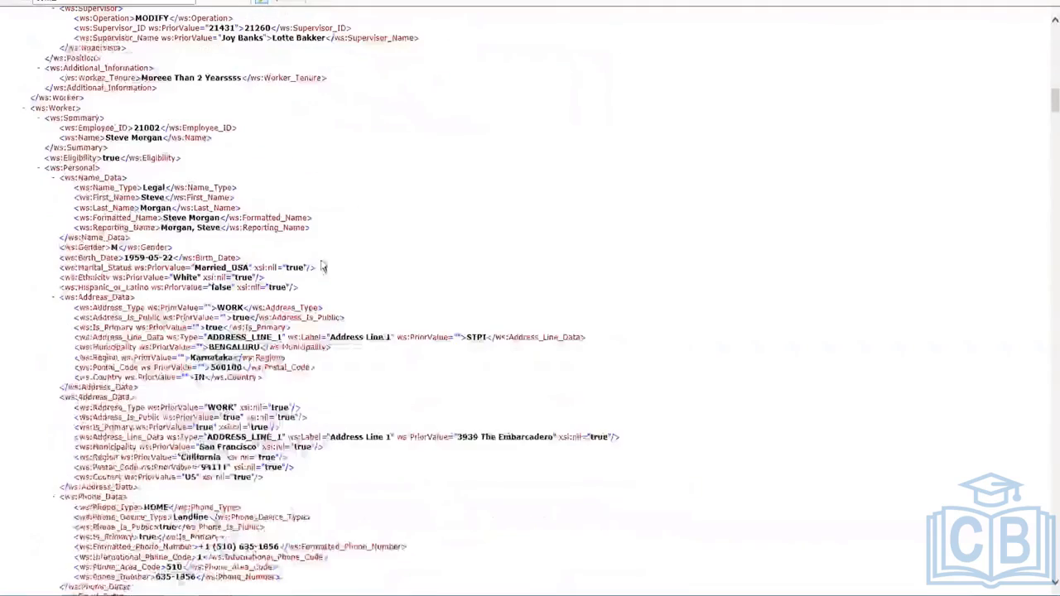
pyautogui.scroll(-5, 189, 270)
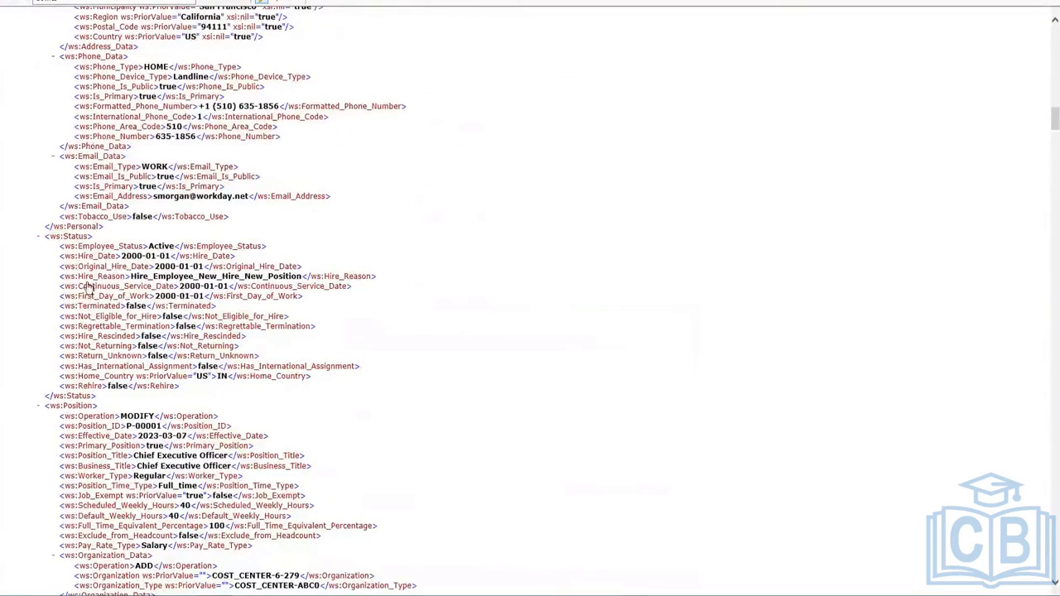
pyautogui.scroll(-3, 192, 406)
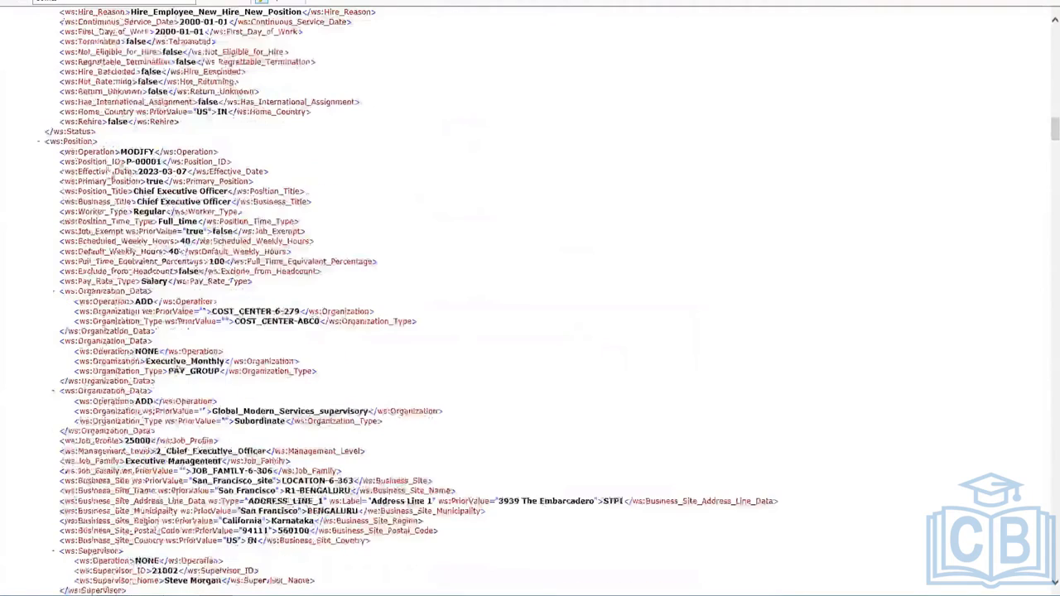
pyautogui.scroll(-4, 129, 401)
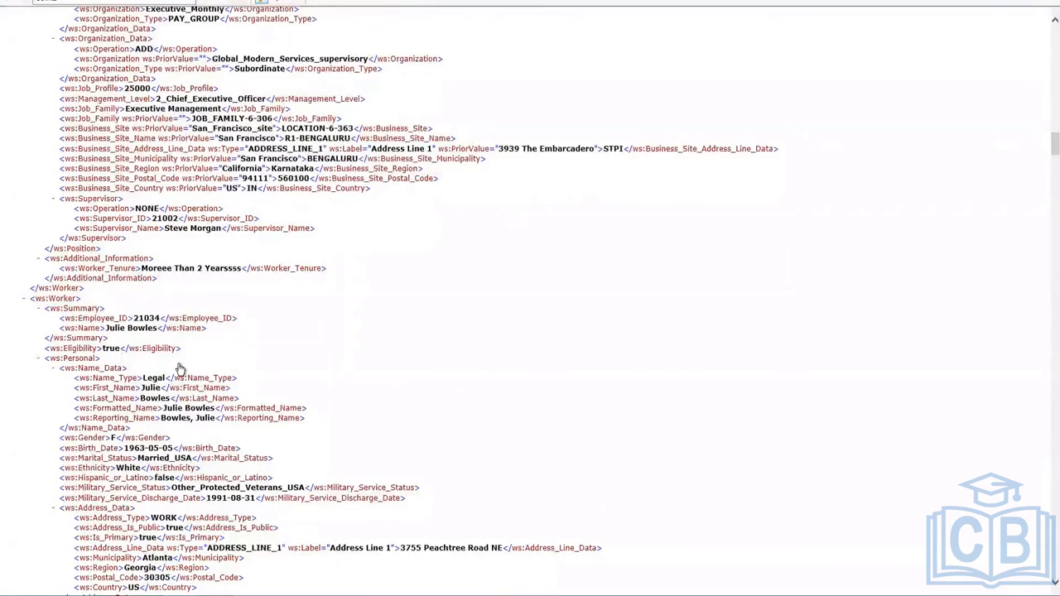
pyautogui.scroll(-2, 180, 369)
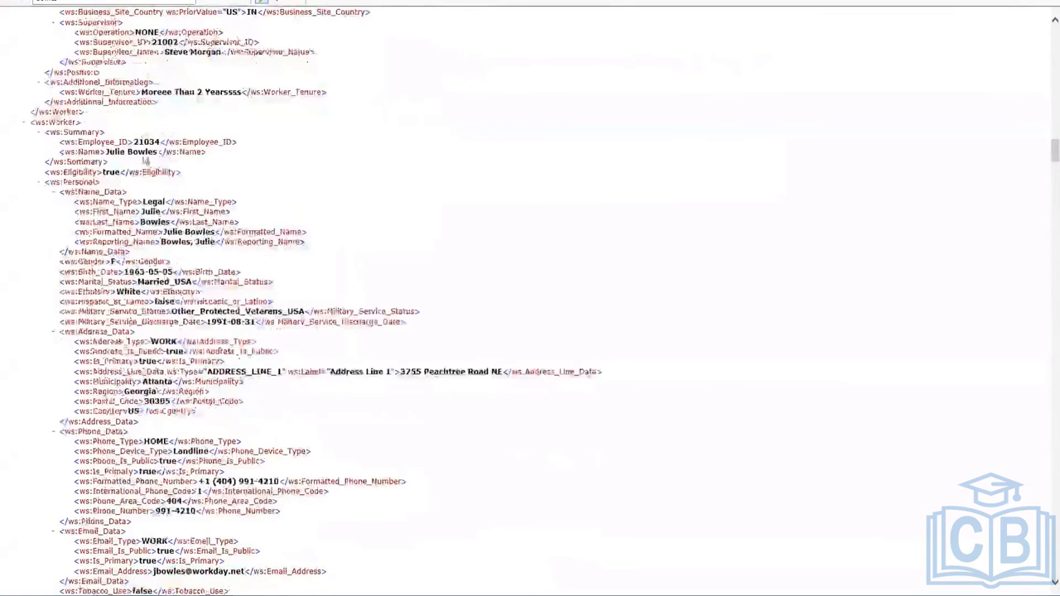
pyautogui.scroll(-5, 166, 273)
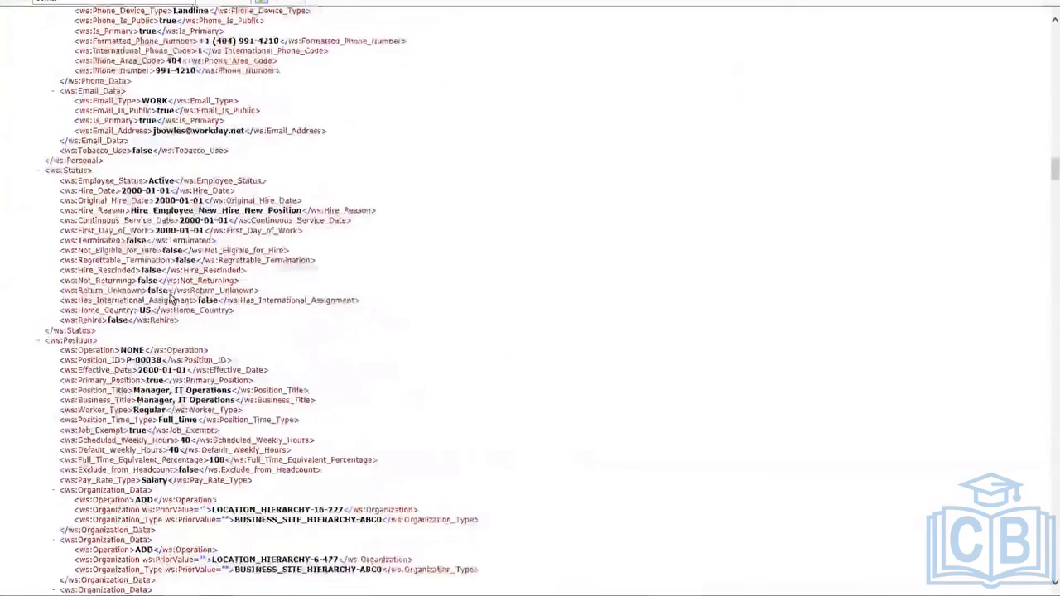
pyautogui.scroll(-1, 171, 299)
pyautogui.scroll(-2, 214, 426)
pyautogui.scroll(-1, 214, 426)
pyautogui.scroll(-2, 213, 427)
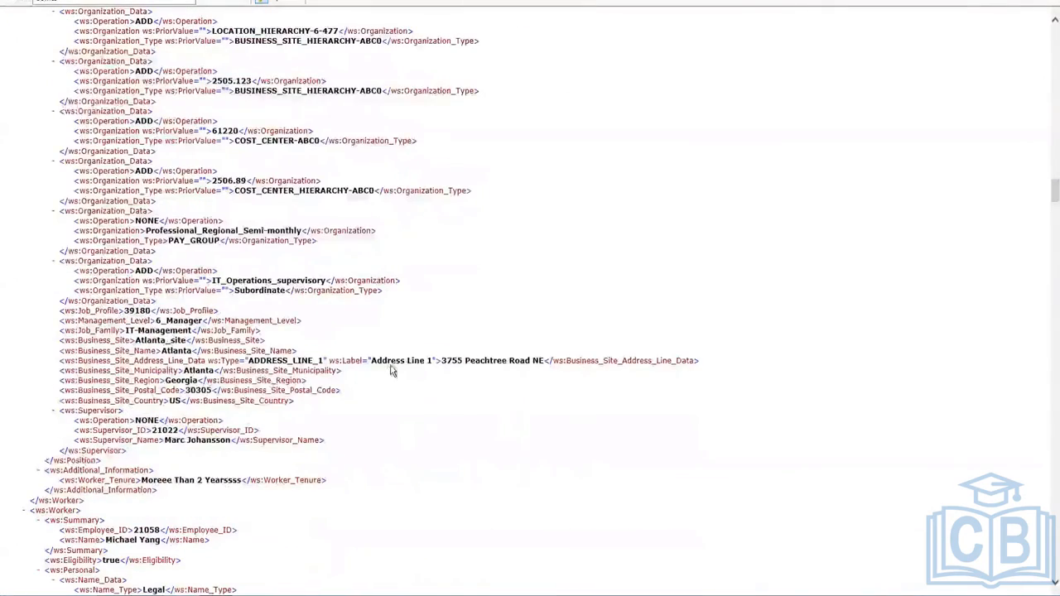
pyautogui.scroll(-3, 313, 371)
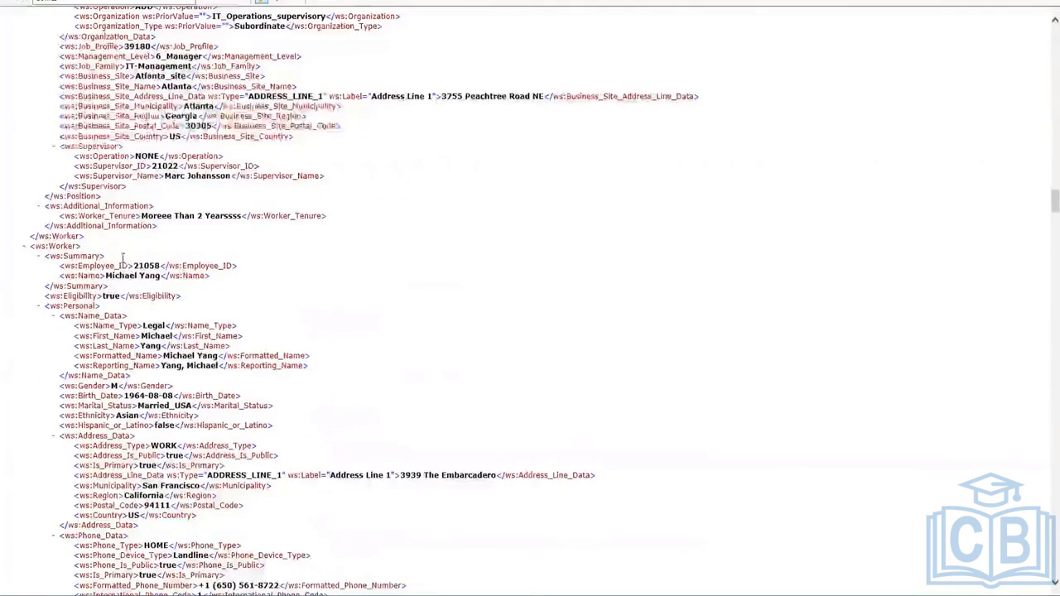
pyautogui.scroll(-10, 141, 281)
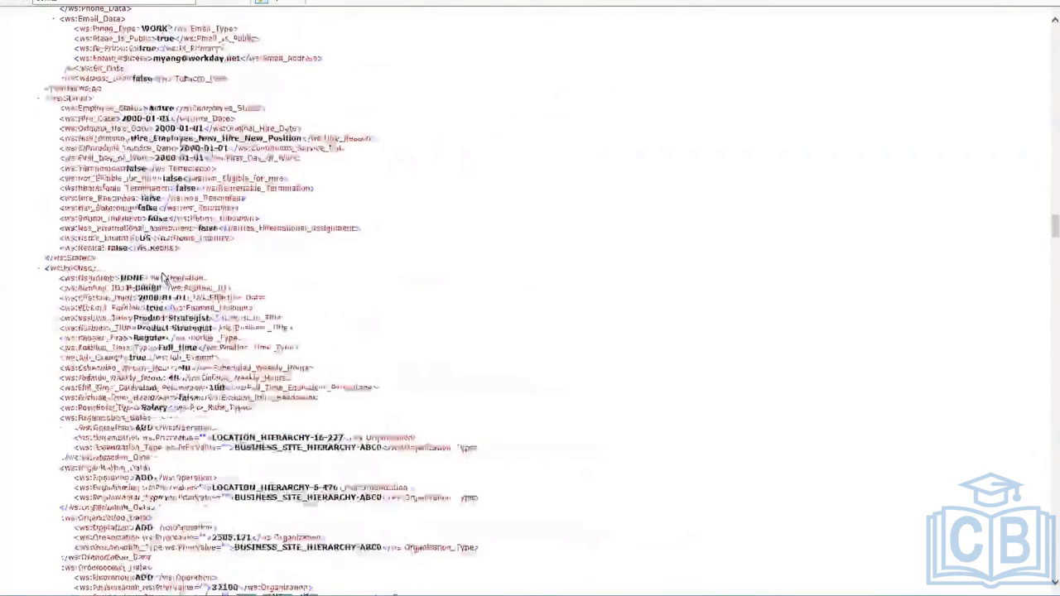
pyautogui.scroll(-10, 163, 278)
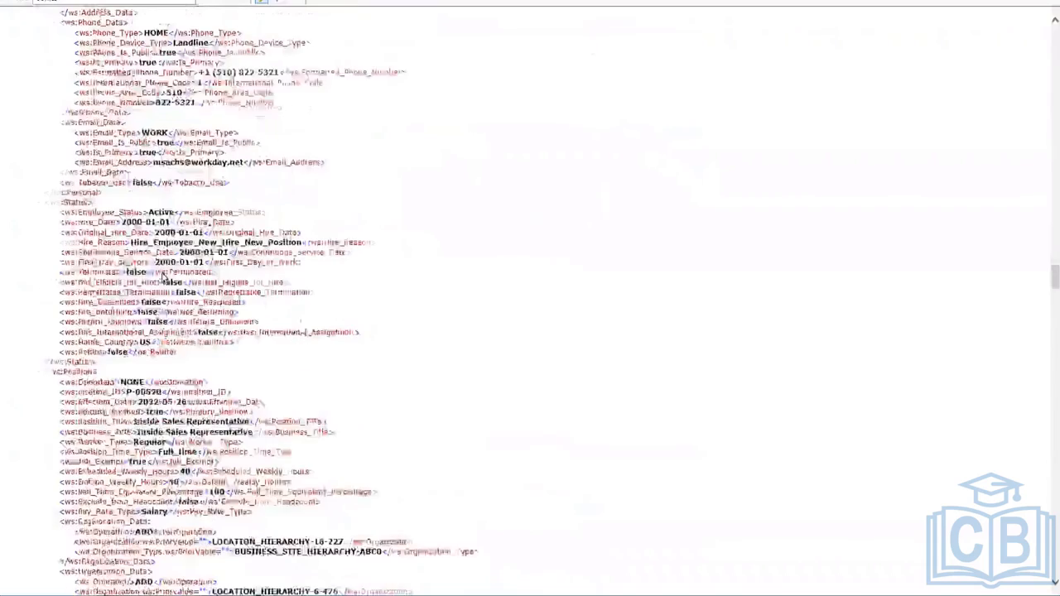
pyautogui.scroll(-3, 163, 278)
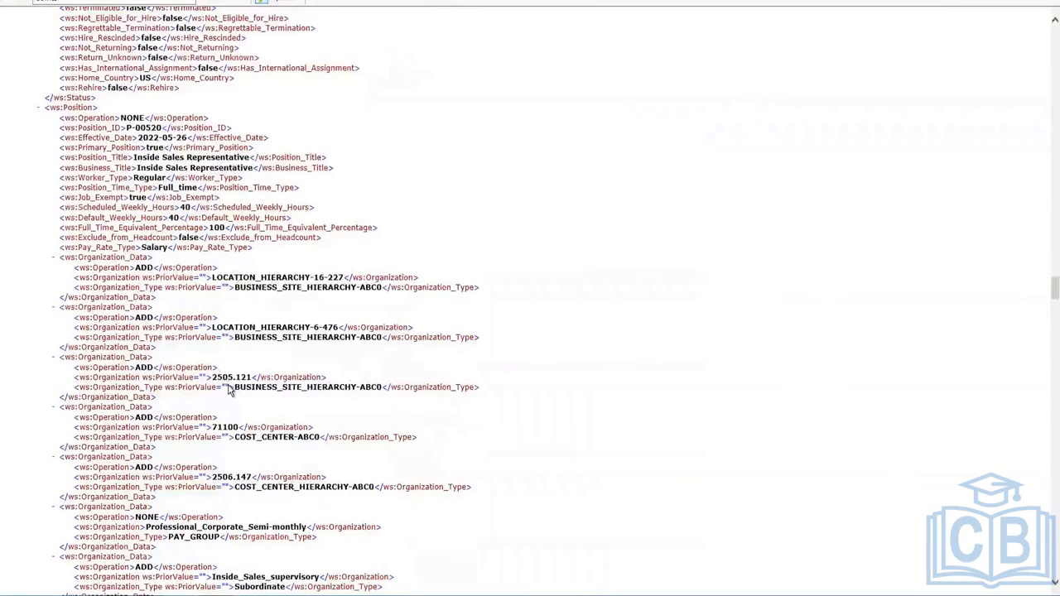
pyautogui.moveTo(235, 388); pyautogui.dragTo(166, 388)
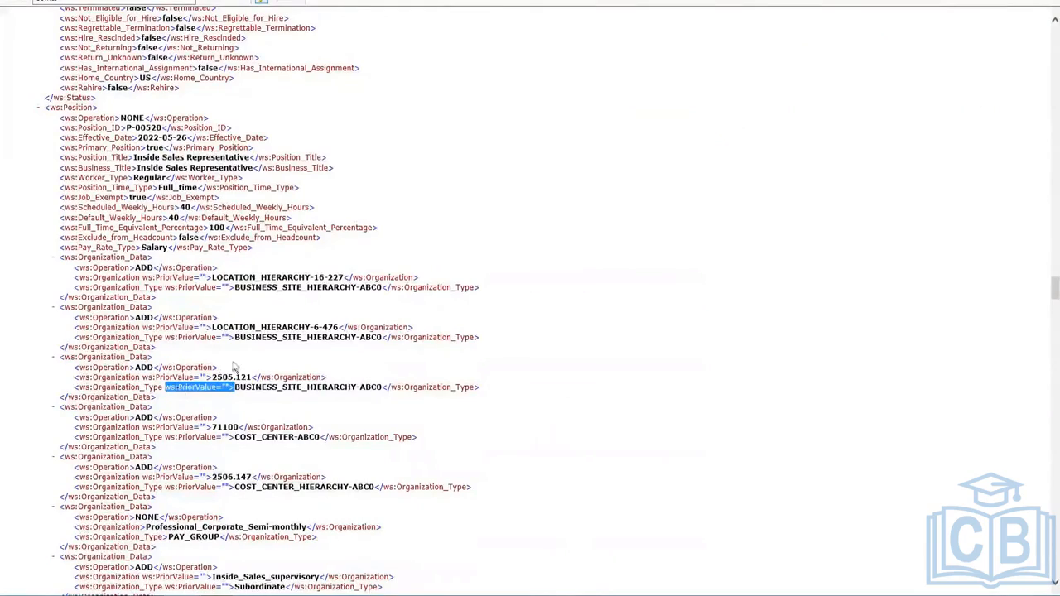
pyautogui.scroll(-15, 225, 345)
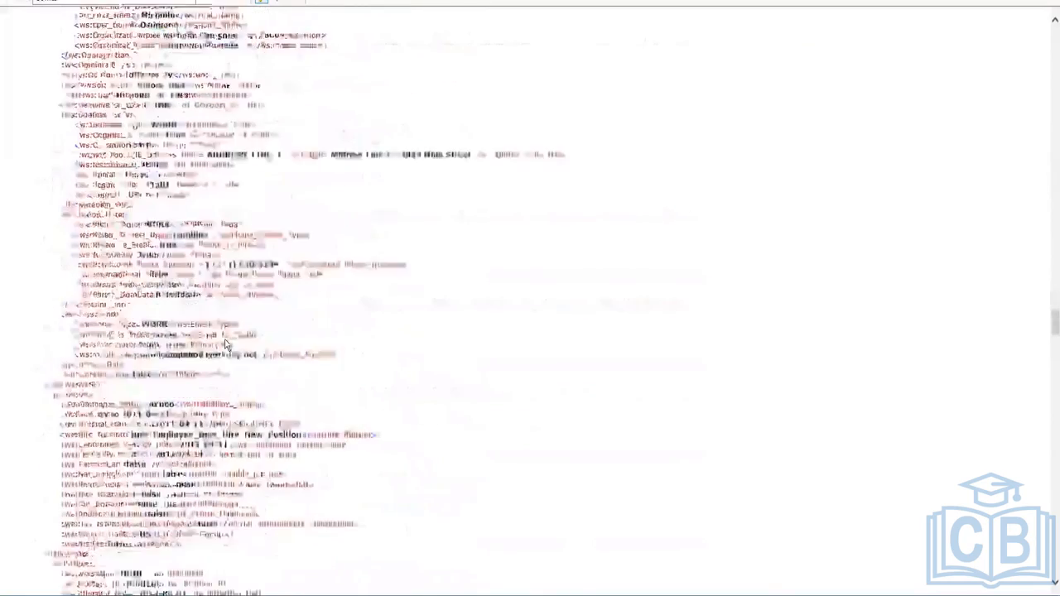
pyautogui.scroll(-15, 225, 345)
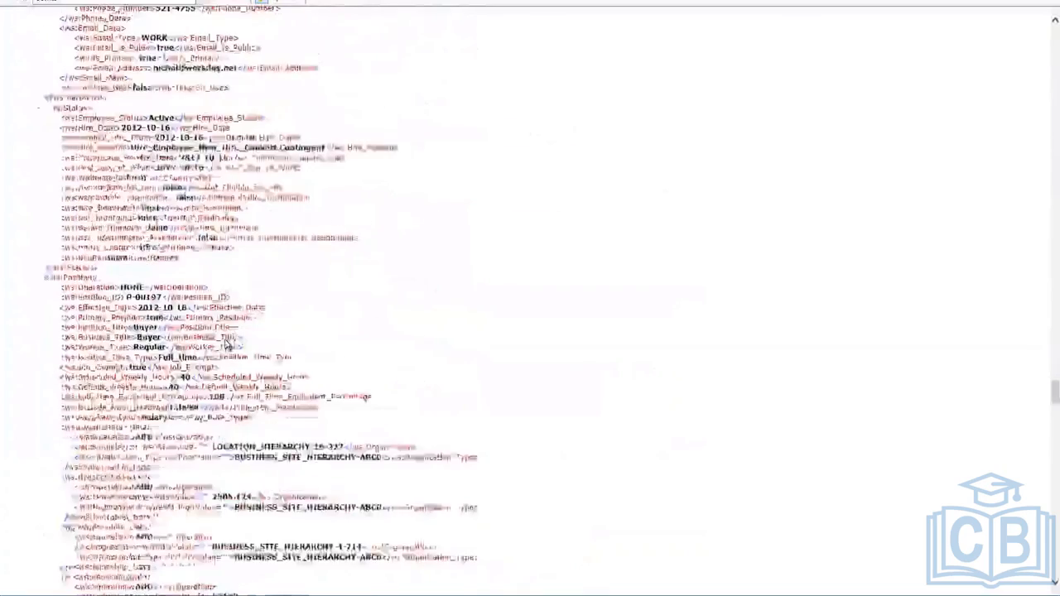
pyautogui.scroll(-10, 225, 343)
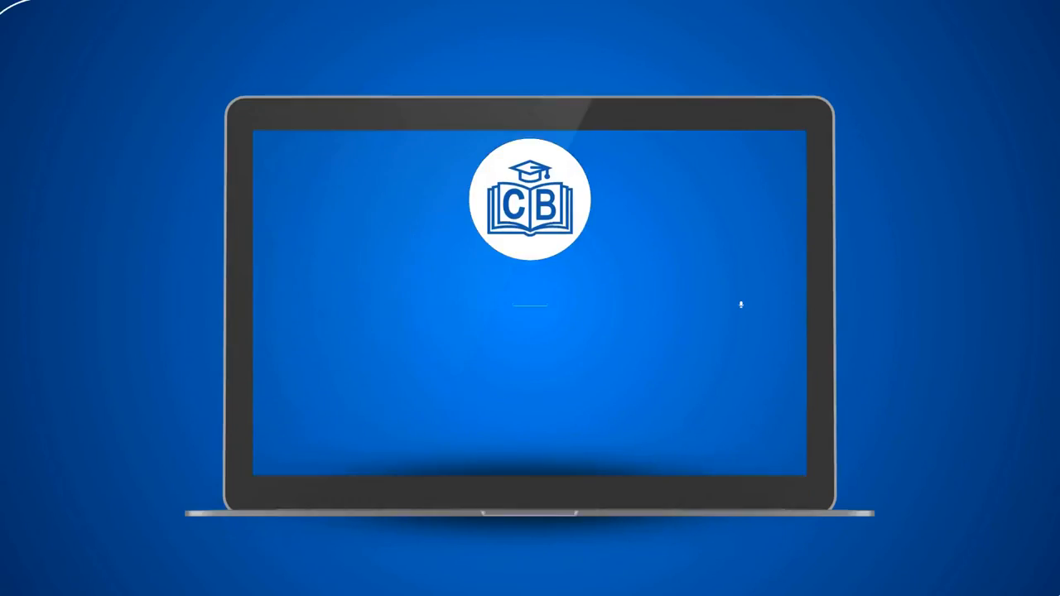